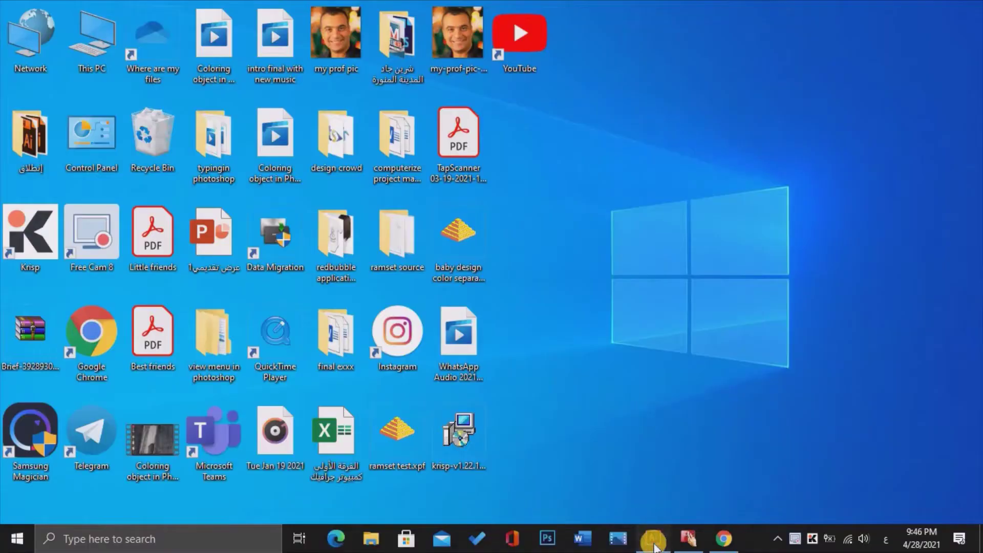
Bring the Illustrator window back into view from the taskbar.
left_click(652, 539)
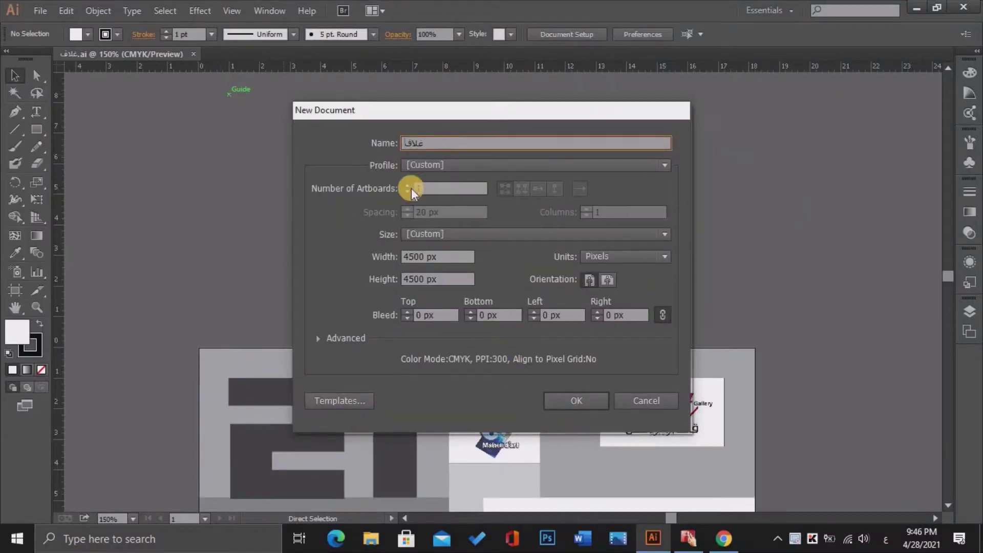
Create a B5 print document in centimetres with advanced CMYK settings, then show rulers.
left_click(420, 165)
left_click(445, 202)
left_click(472, 236)
left_click(486, 286)
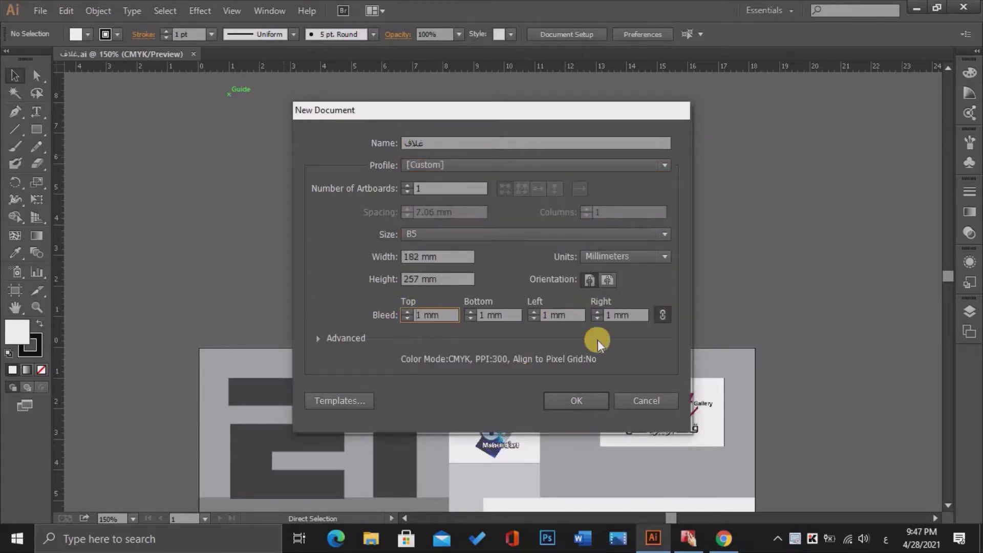
left_click(620, 259)
left_click(626, 335)
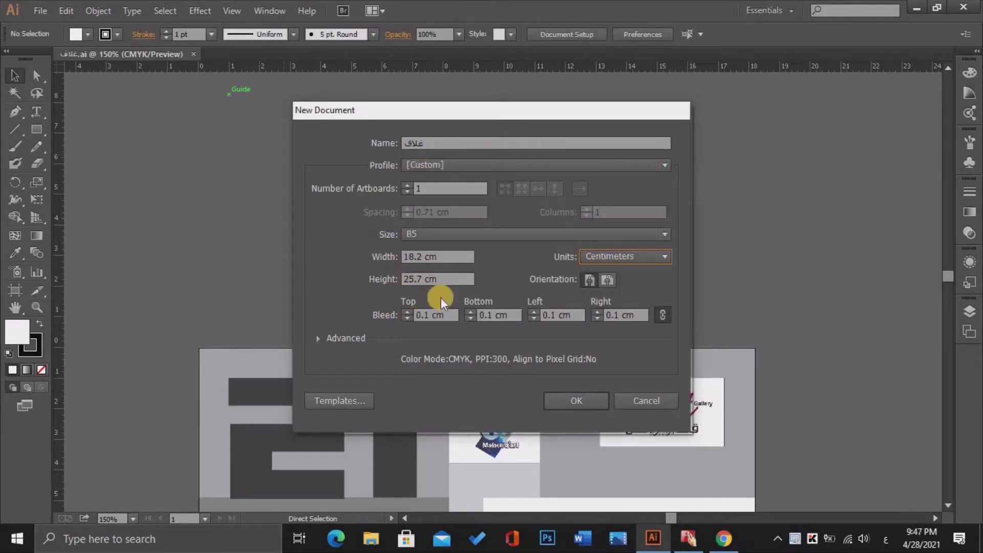
left_click(318, 337)
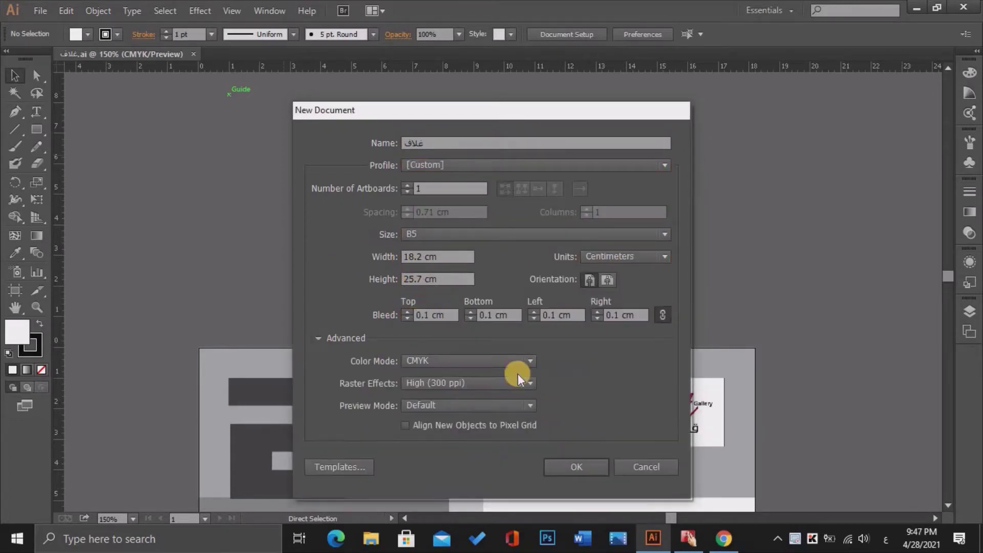
left_click(529, 405)
left_click(527, 407)
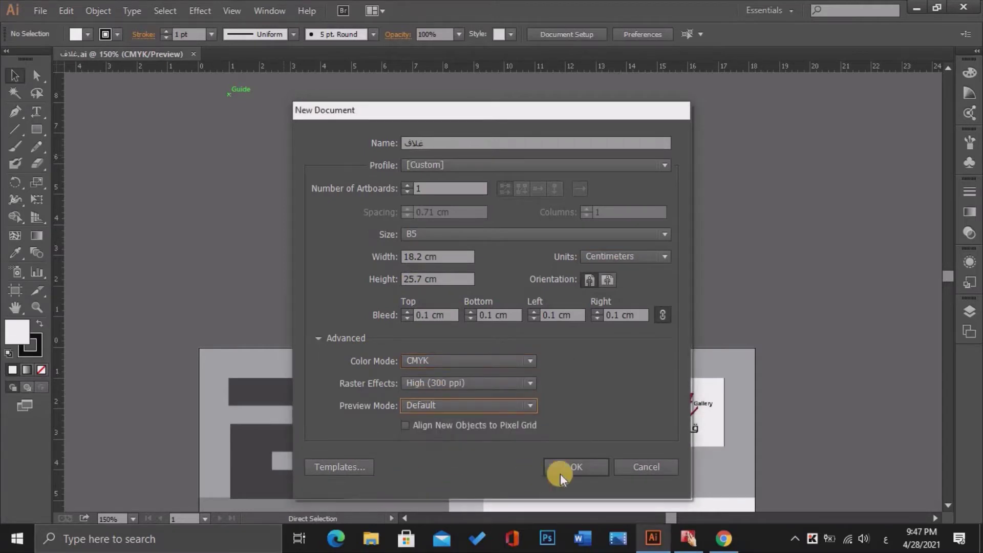
left_click(561, 469)
key("ctrl+r")
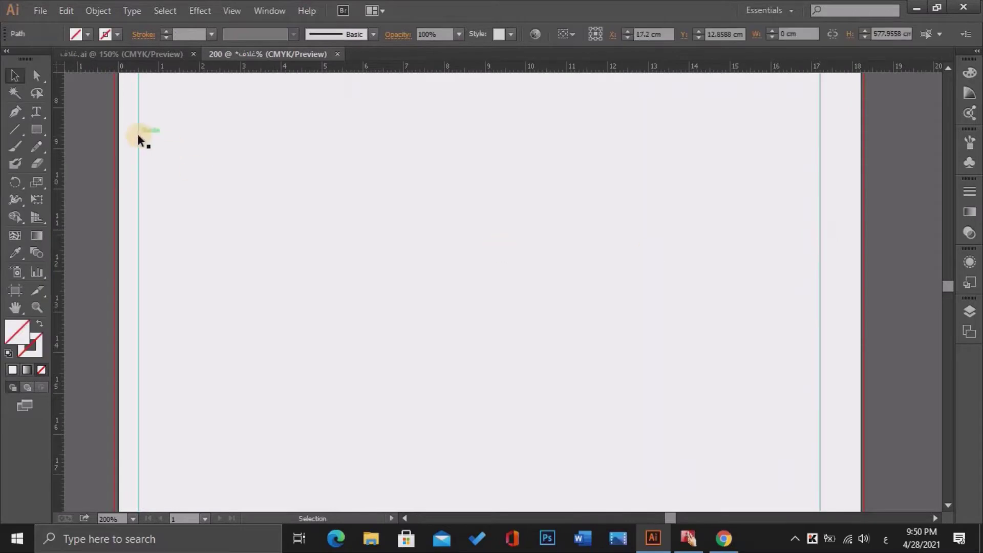
Drag the left, right and top margin guides about 0.5 cm inside the page edges.
left_click_drag(138, 132, 158, 137)
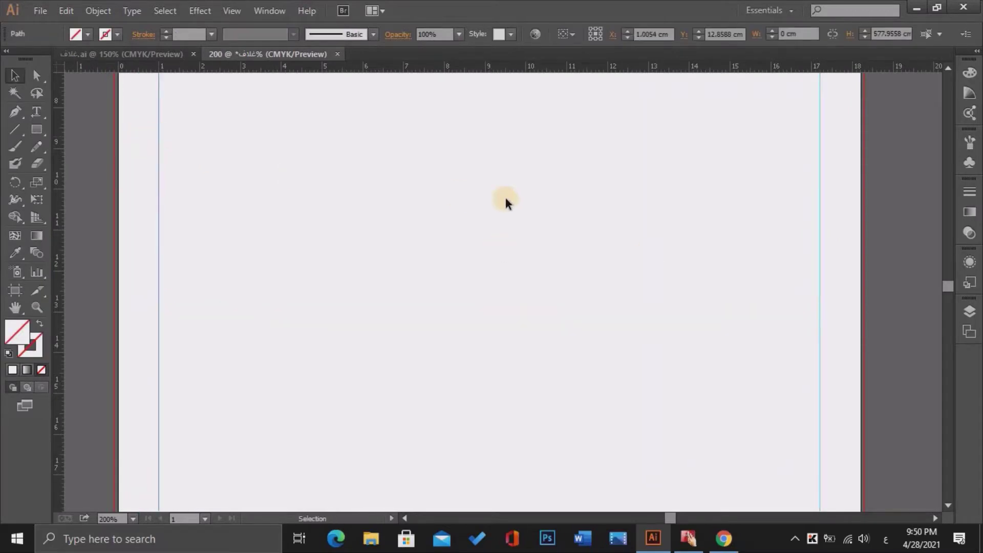
left_click_drag(948, 286, 942, 108)
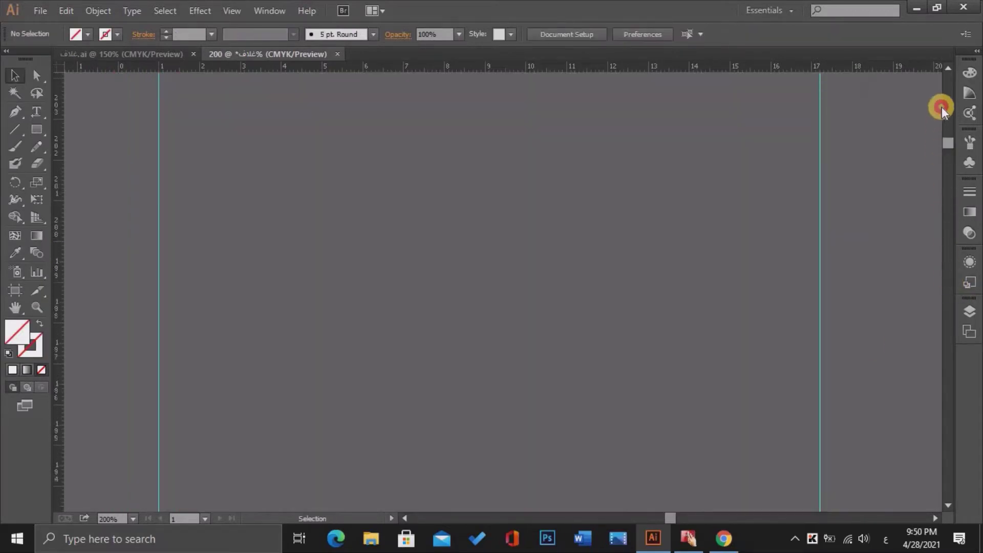
key("ctrl+0")
left_click_drag(544, 88, 544, 96)
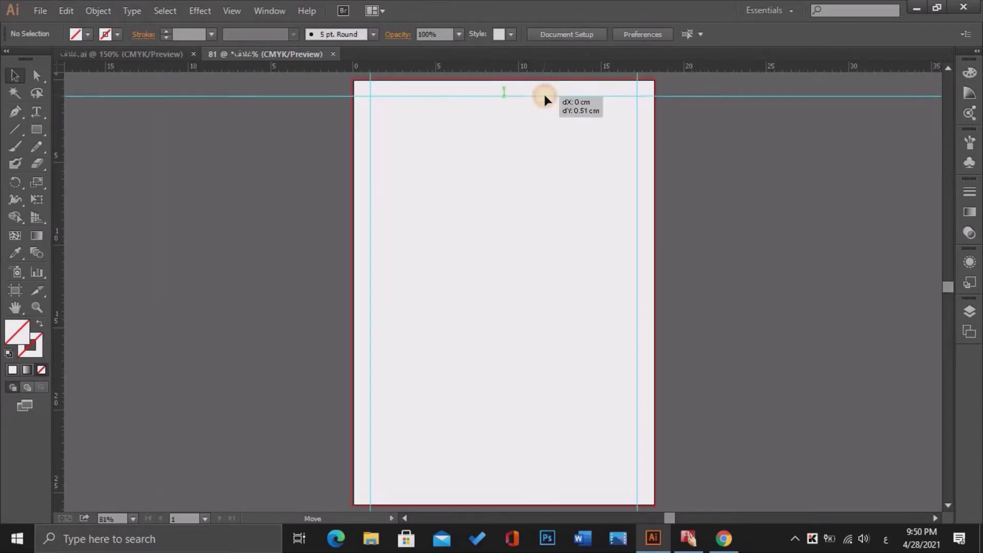
Zoom to the bottom corner and add a bottom guide at 24.7 cm.
left_click(15, 290)
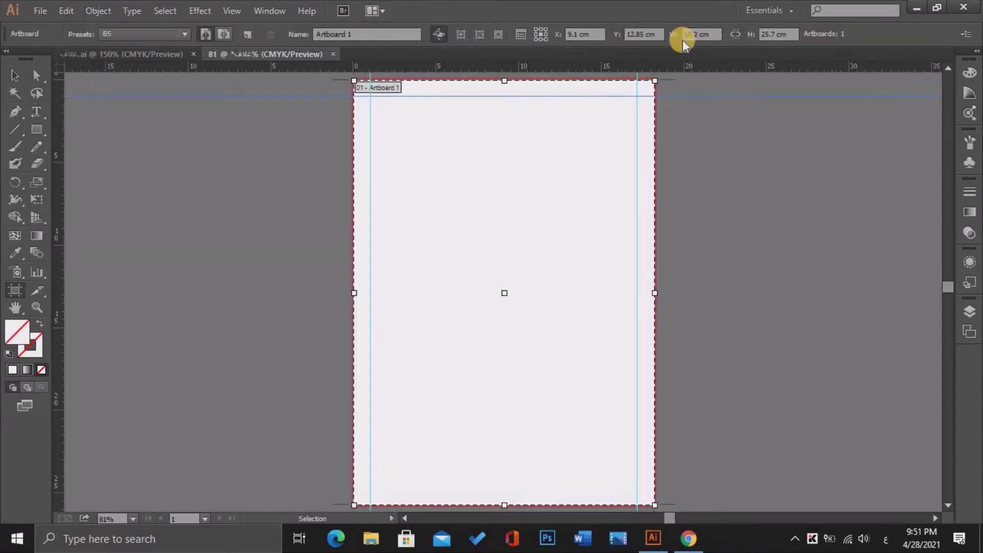
left_click(37, 307)
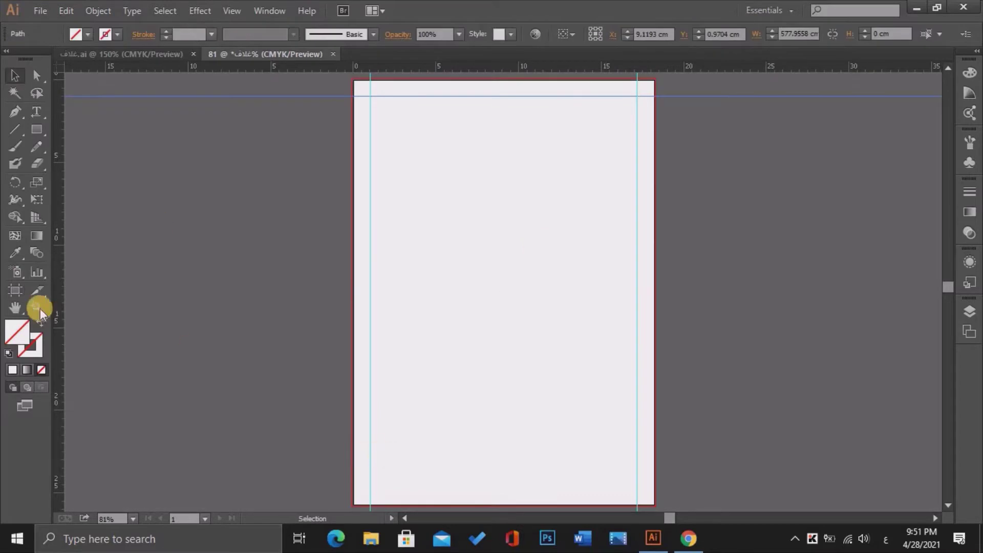
left_click_drag(355, 487, 412, 512)
left_click_drag(94, 69, 127, 235)
key("ctrl+0")
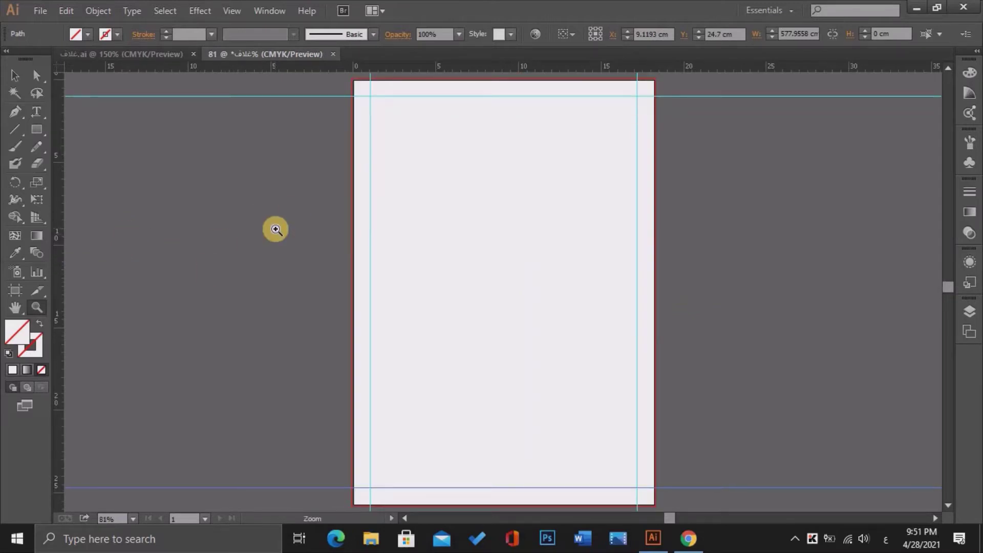
Open the Kufic logo .ai file and view the whole logo.
key("ctrl+o")
double_click(200, 183)
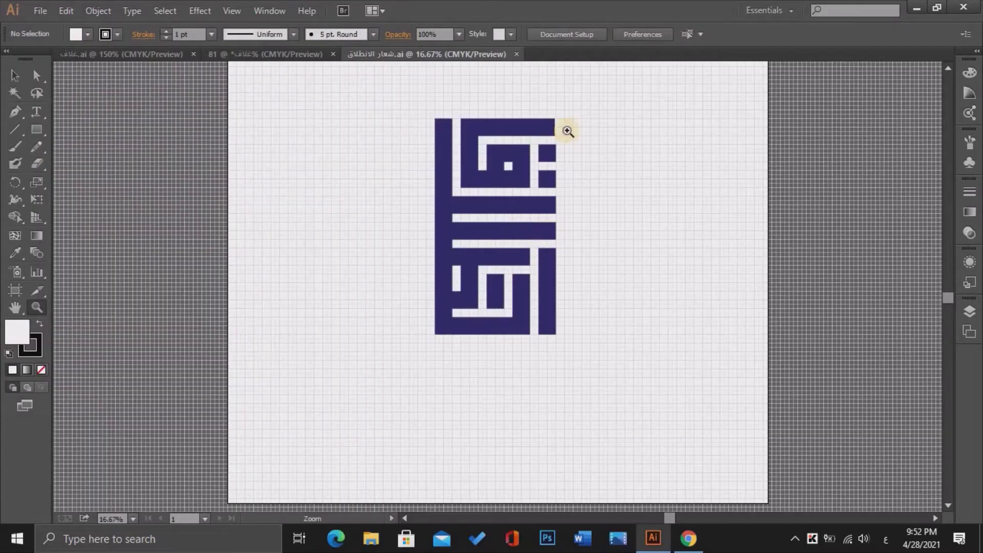
left_click_drag(571, 109, 413, 365)
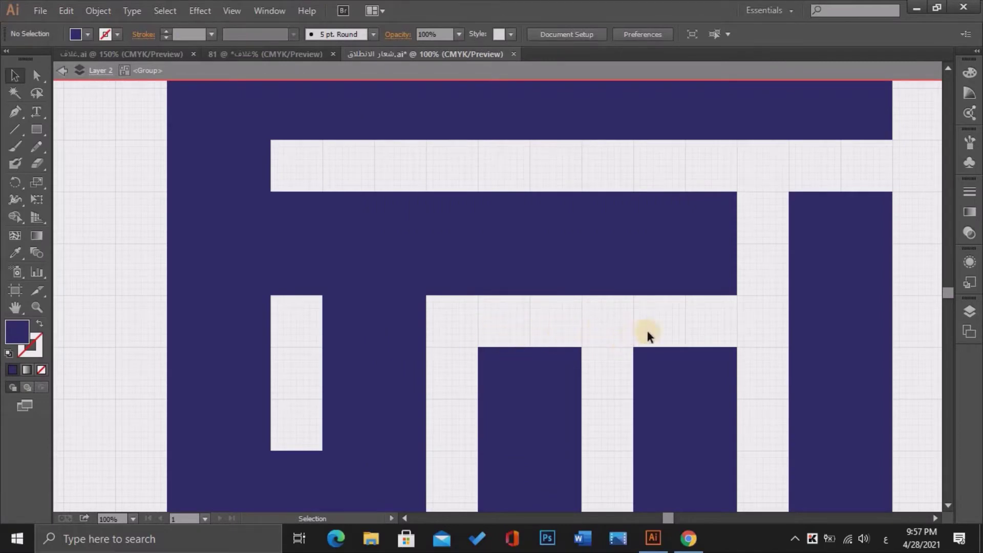
key("ctrl+minus")
key("ctrl+minus")
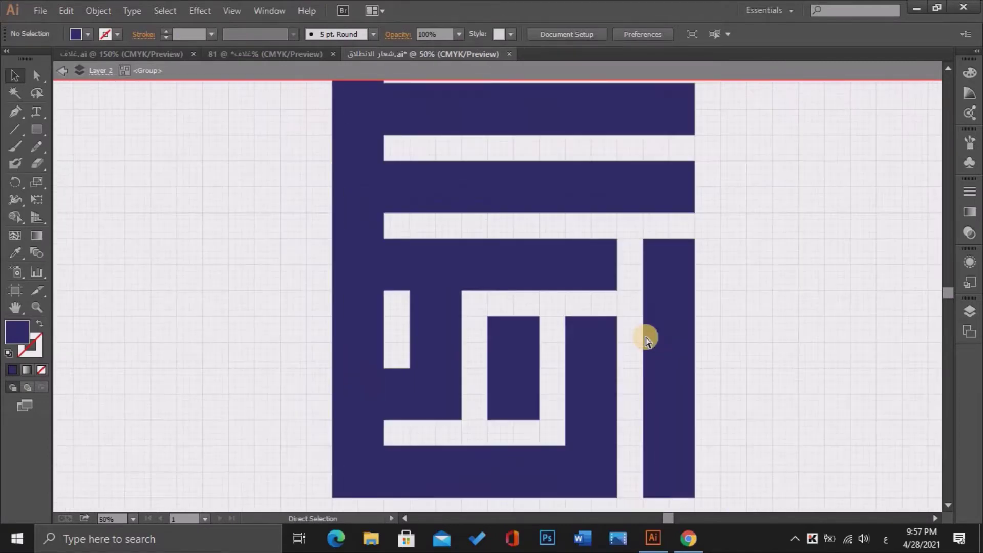
key("ctrl+minus")
key("ctrl+minus")
key("ctrl+minus")
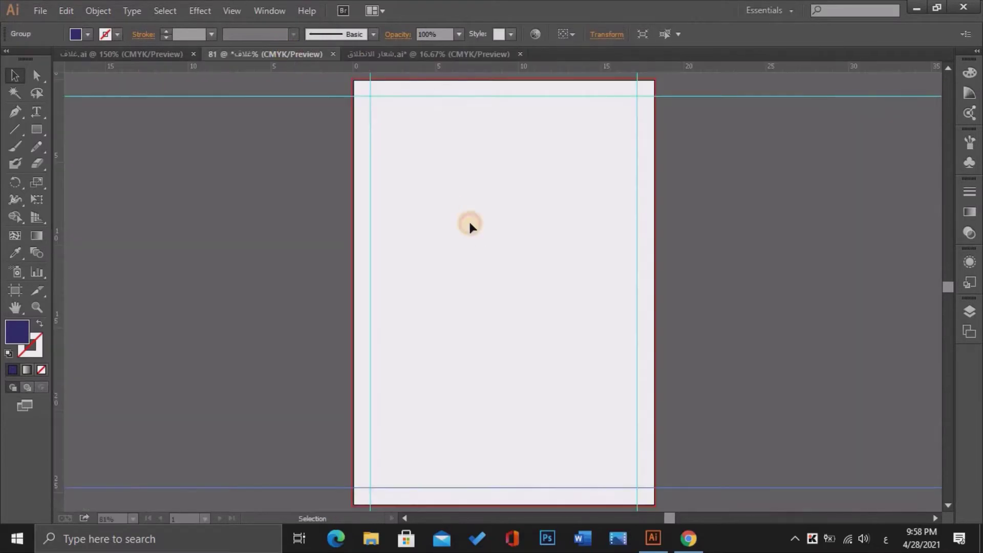
Drag the logo into the cover, shrink it and fit it at the top-left guides.
left_click_drag(486, 149, 470, 225)
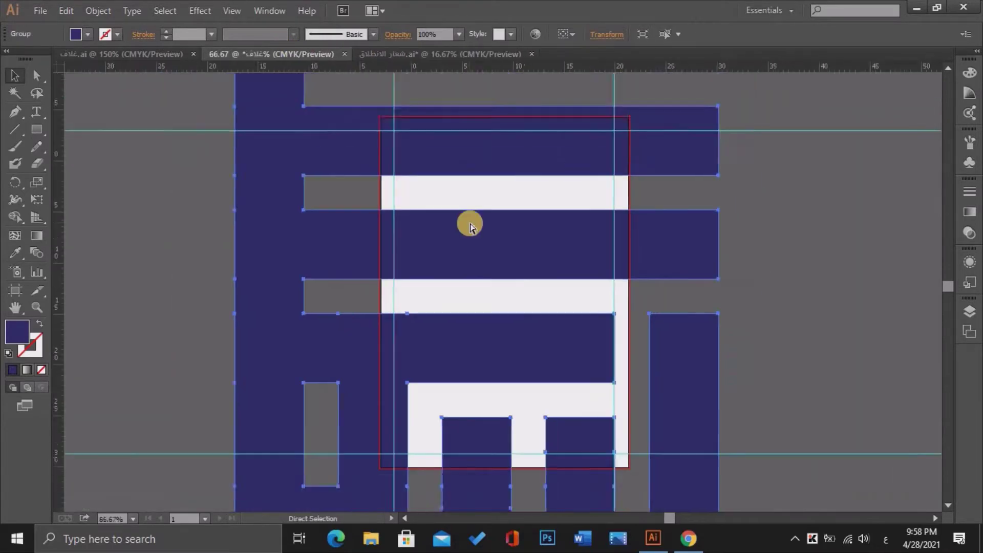
key("ctrl+minus")
key("ctrl+minus")
key("ctrl+minus")
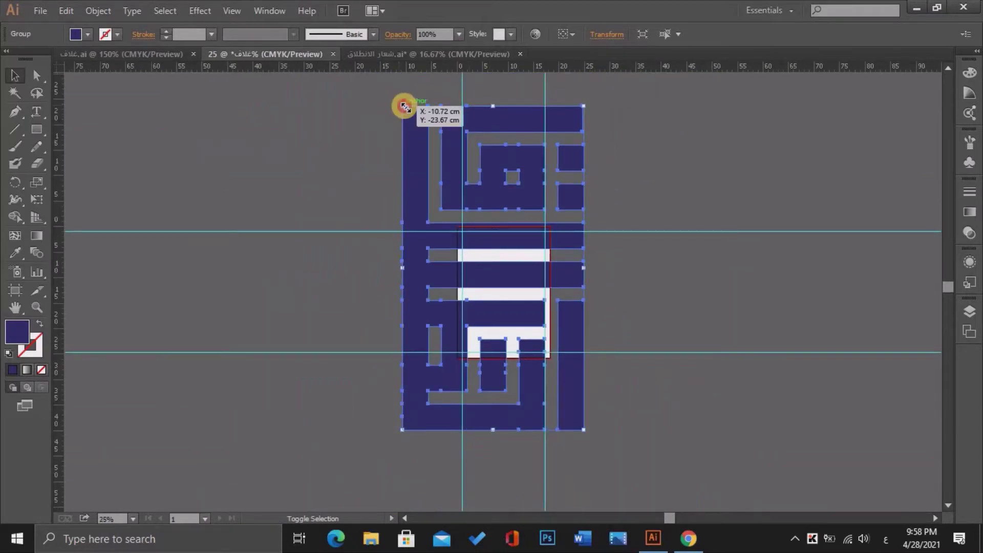
left_click_drag(404, 107, 548, 361)
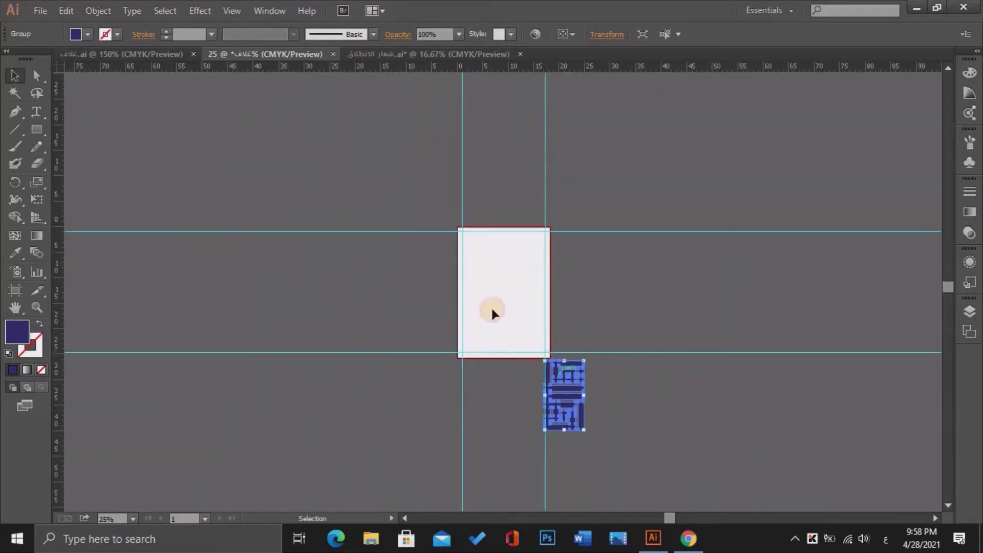
left_click_drag(563, 394, 481, 307)
key("ctrl+0")
mouse_move(495, 227)
left_mouse_down()
mouse_move(461, 292)
mouse_move(444, 177)
left_mouse_up()
left_click(514, 229)
key("ctrl+1")
key("ctrl+0")
key("ctrl+1")
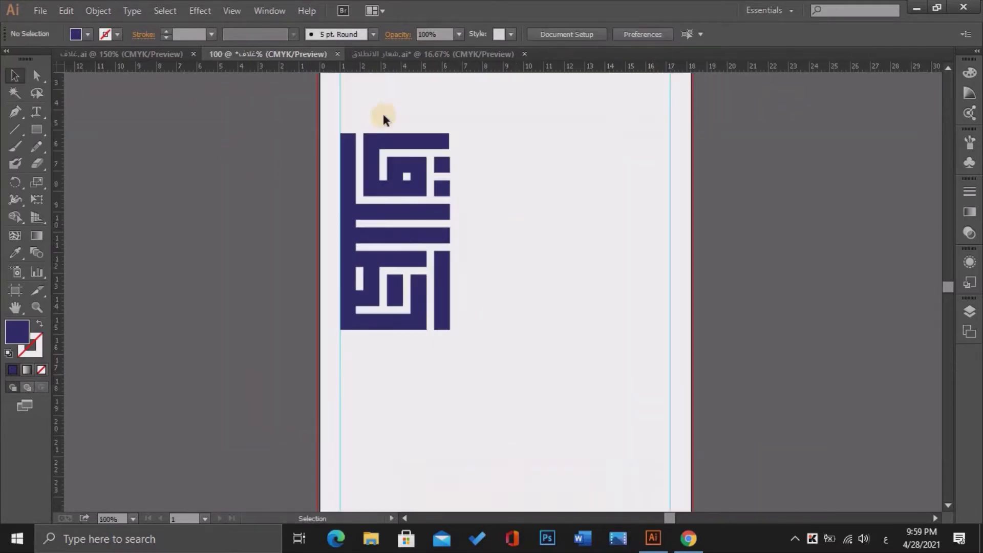
left_click(525, 54)
Save the logo file, then open the 2021 logo file zoomed in on the digits.
left_click(500, 289)
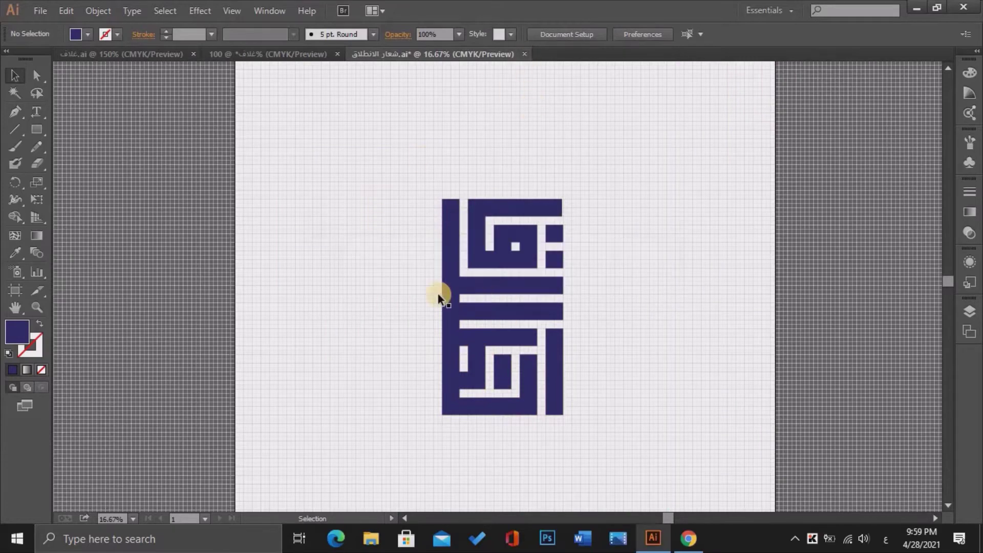
key("ctrl+o")
left_click(194, 197)
left_click(370, 367)
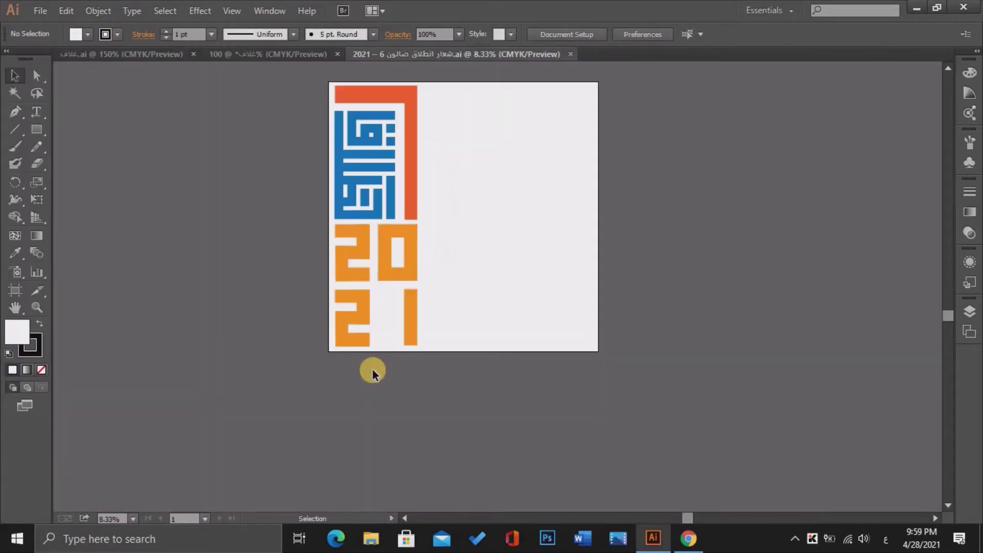
key("ctrl+equal")
key("ctrl+equal")
key("ctrl+equal")
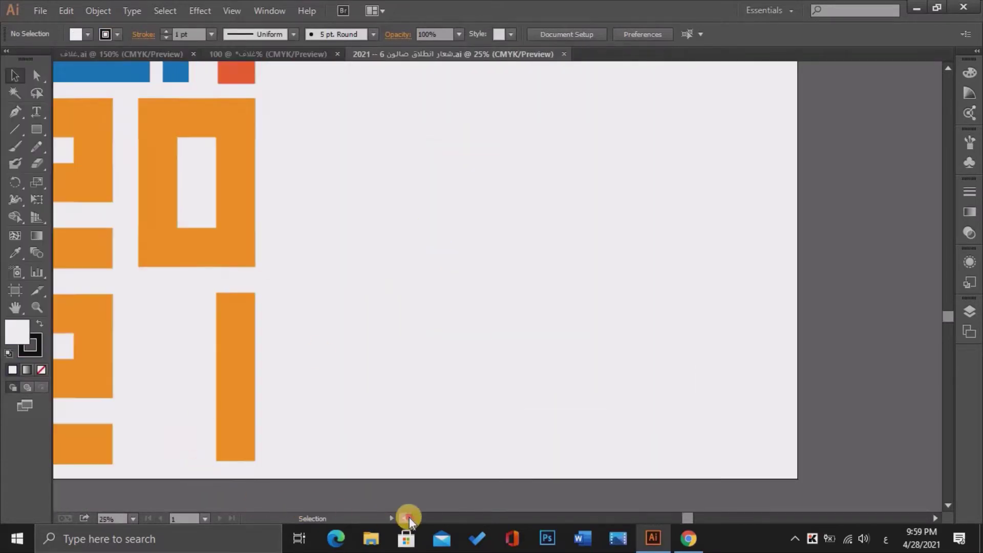
key("ctrl+equal")
Move the orange 1 bar left so it sits closer to the 2.
left_click(947, 507)
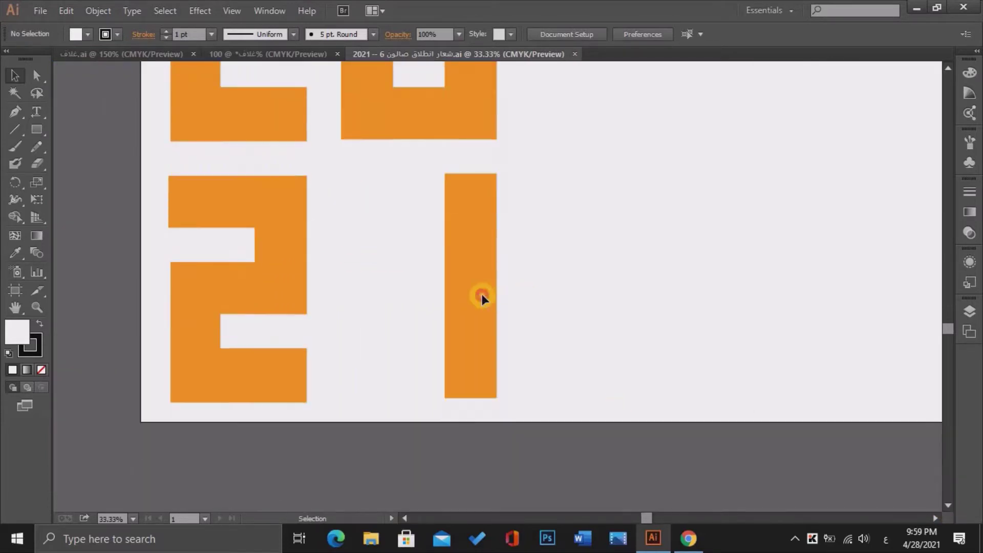
left_click_drag(481, 296, 376, 309)
left_click(431, 177)
left_click(286, 199)
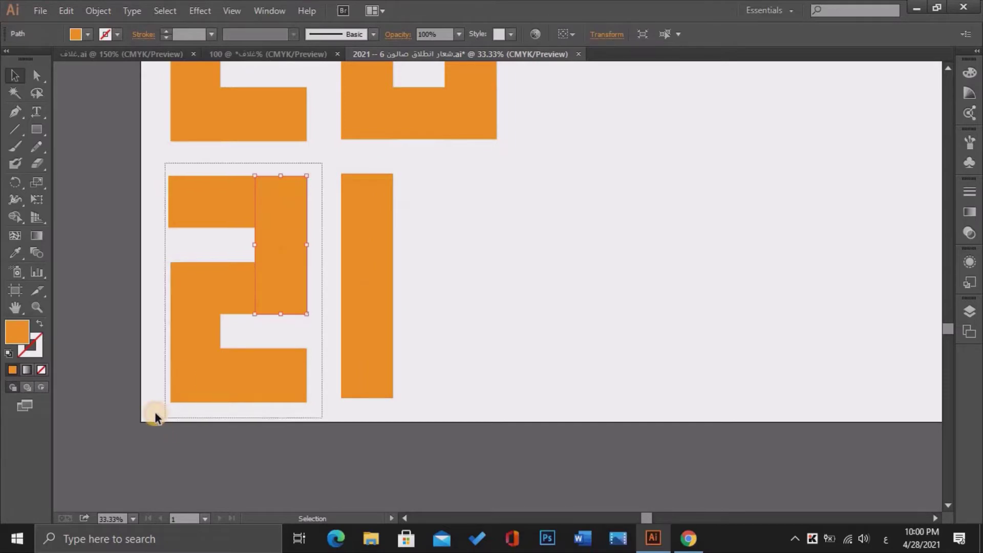
left_click(970, 332)
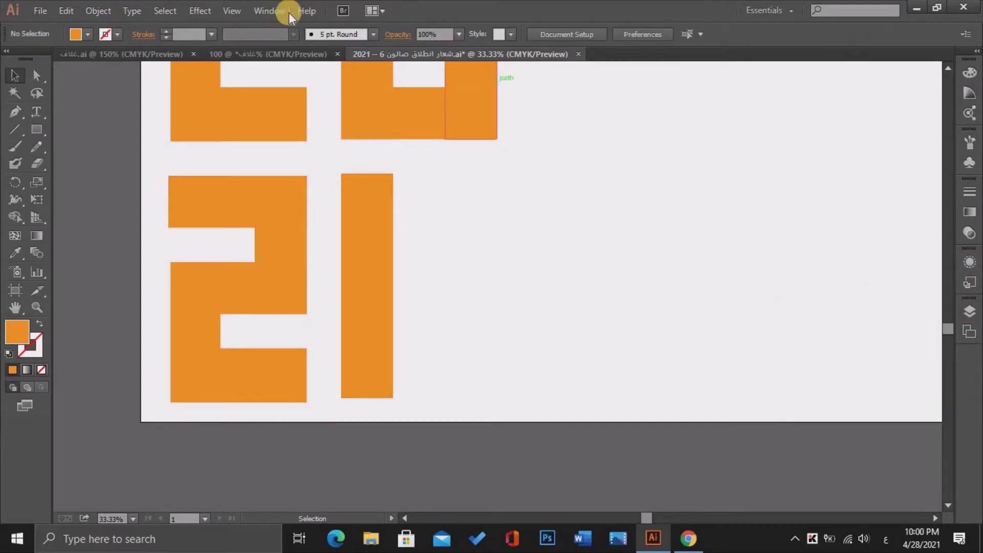
Show the Pathfinder panel from the Window menu.
left_click(270, 11)
left_click(358, 391)
left_click(774, 307)
Bottom-align the orange 1 bar with the 2.
left_click(622, 287)
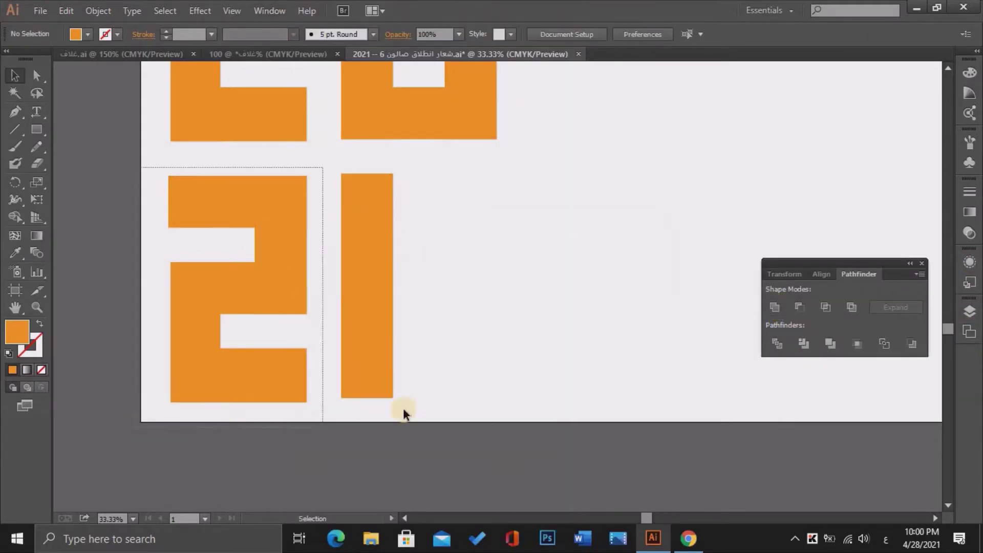
left_click_drag(143, 171, 325, 408)
key("ctrl+plus")
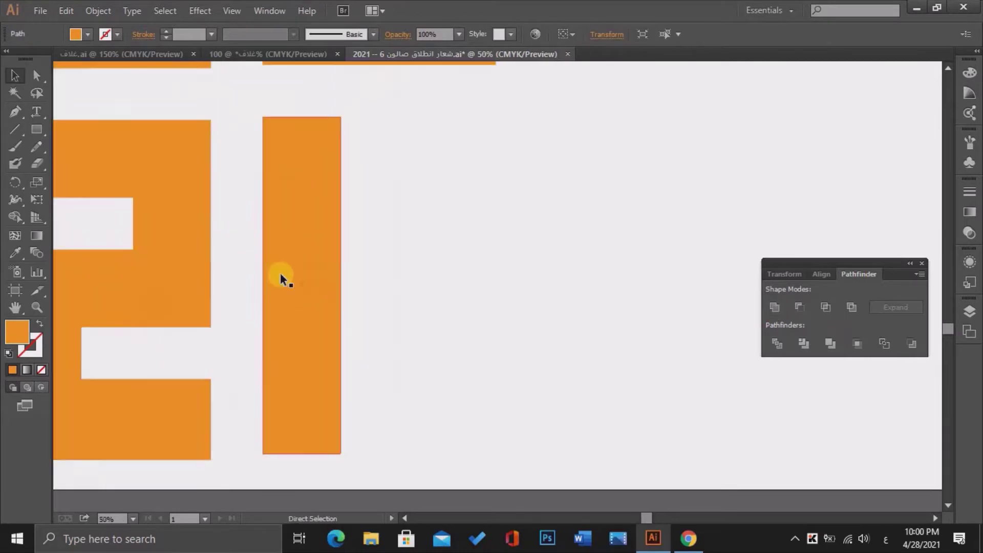
left_click(405, 518)
left_click(410, 164)
left_click_drag(235, 103, 542, 285)
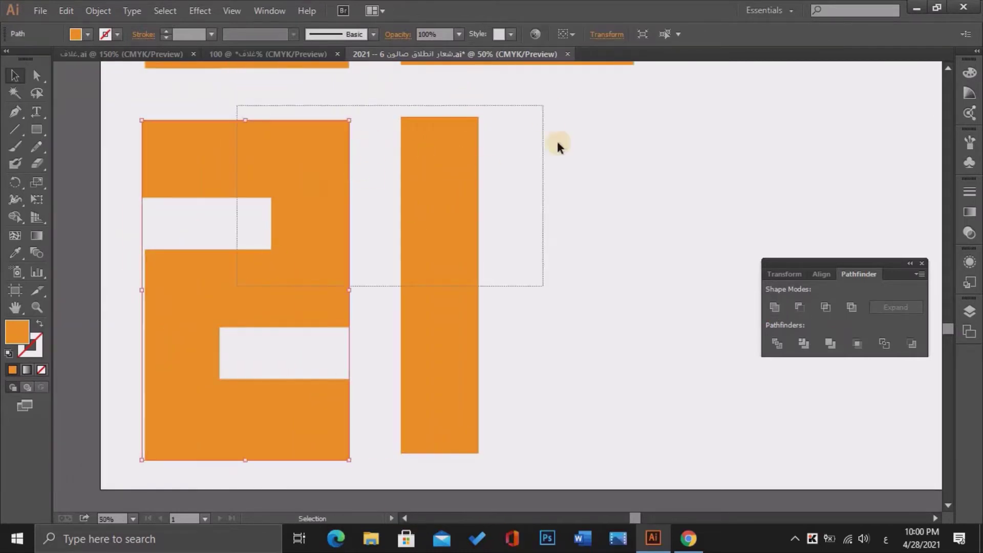
left_click(627, 34)
left_click(512, 87)
Align the top-edge anchor points of both digits at one height.
key("a")
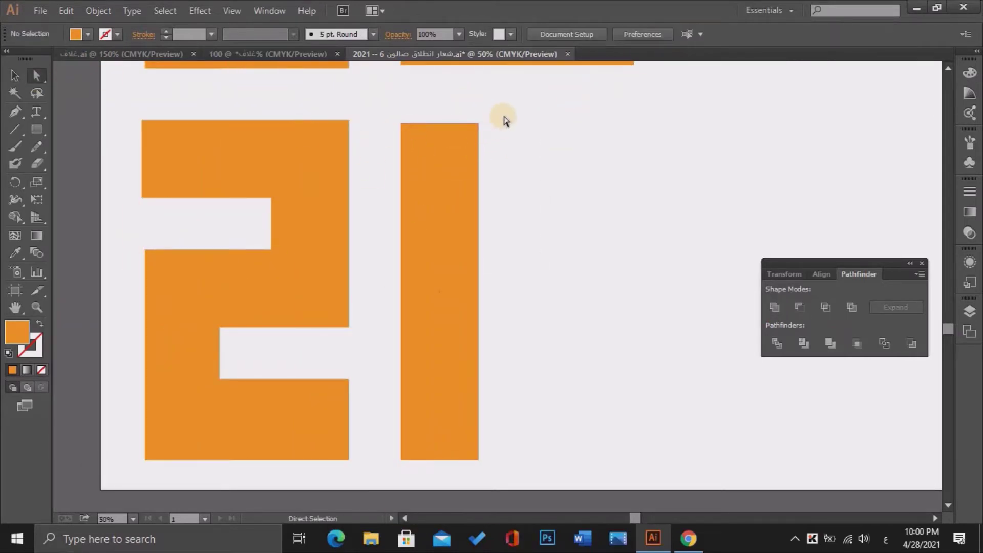
left_click_drag(502, 114, 114, 133)
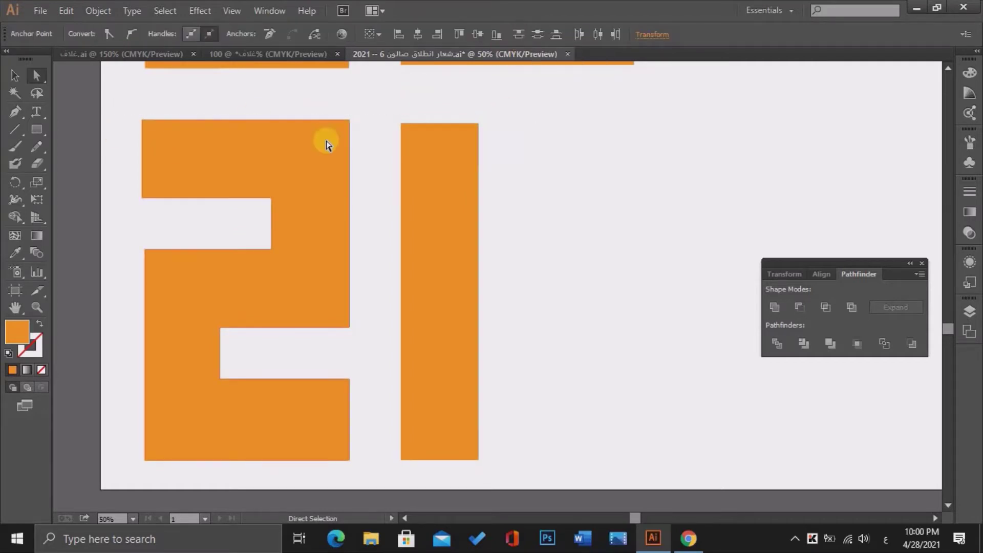
left_click_drag(506, 107, 128, 132)
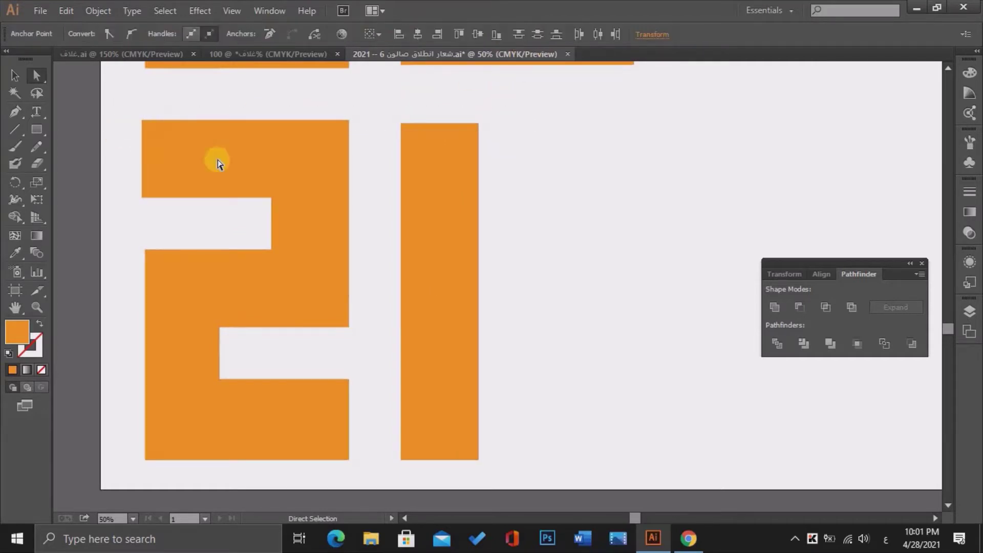
left_click_drag(514, 98, 128, 137)
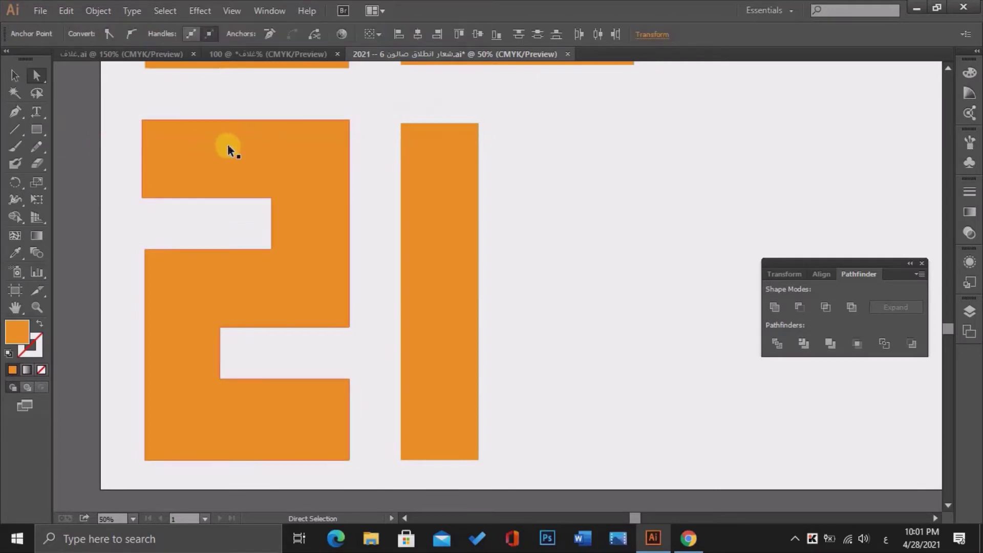
mouse_move(515, 98)
left_mouse_down()
mouse_move(133, 148)
mouse_move(136, 163)
left_mouse_up()
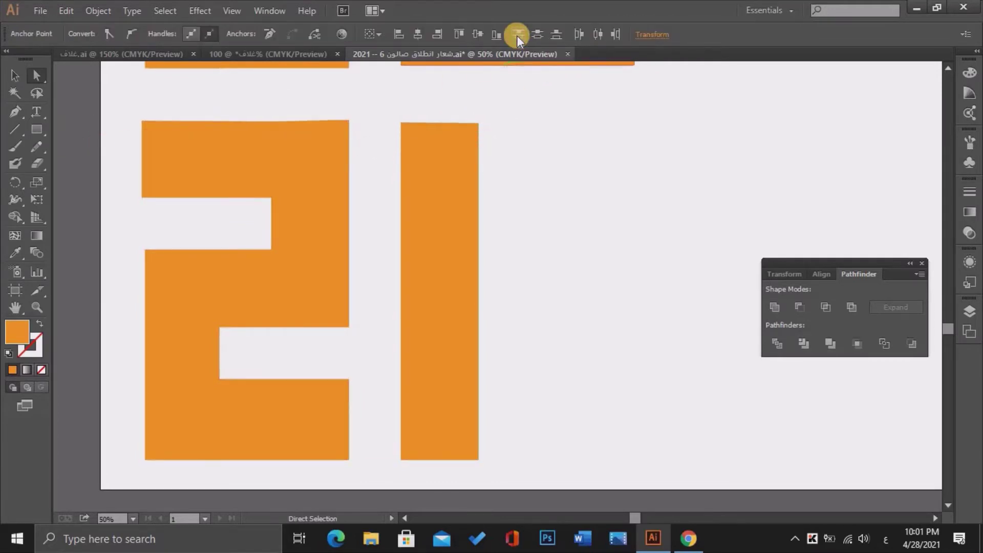
left_click(496, 34)
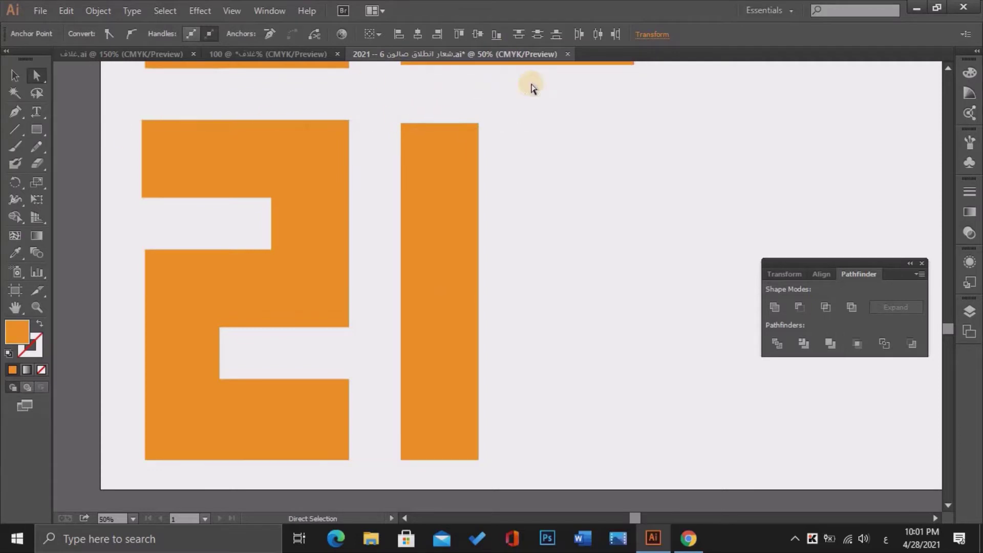
Align the anchor points around the digits' notches.
left_click(272, 307)
left_click(129, 193)
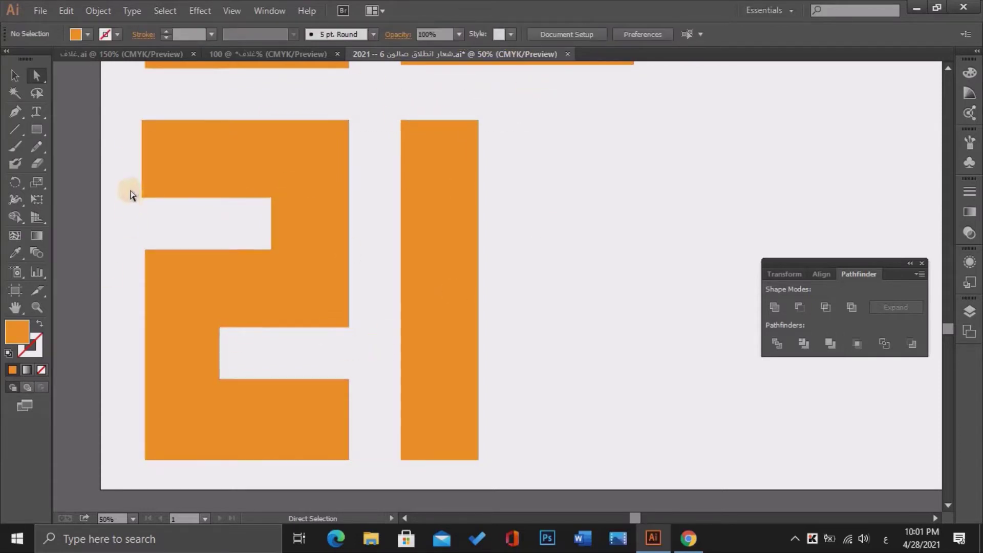
left_click_drag(129, 193, 480, 66)
left_click_drag(128, 237, 282, 252)
left_click(465, 34)
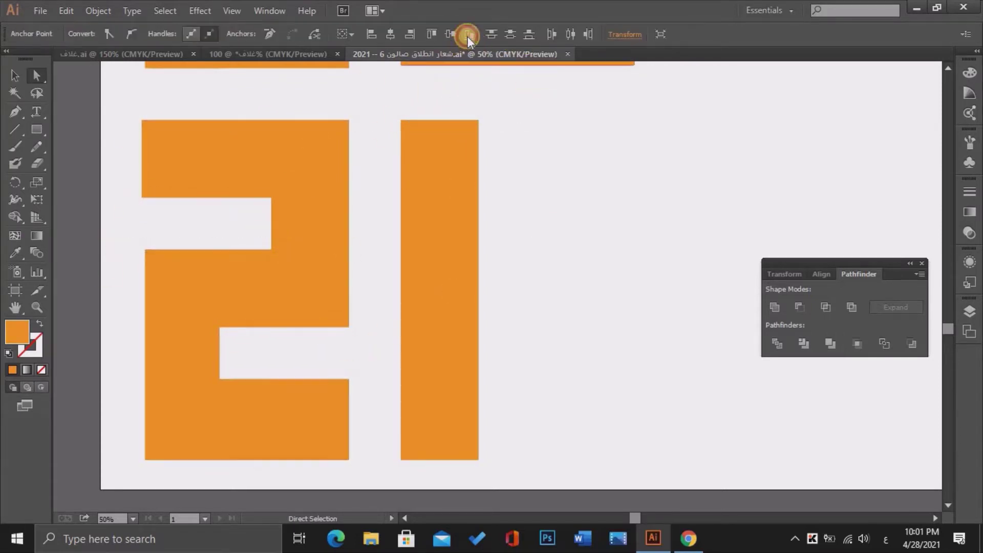
left_click(468, 35)
Straighten the 2's left edge by aligning its anchor points.
left_click_drag(358, 375, 198, 391)
left_click_drag(362, 446, 125, 467)
left_click_drag(126, 101, 163, 479)
left_click(387, 38)
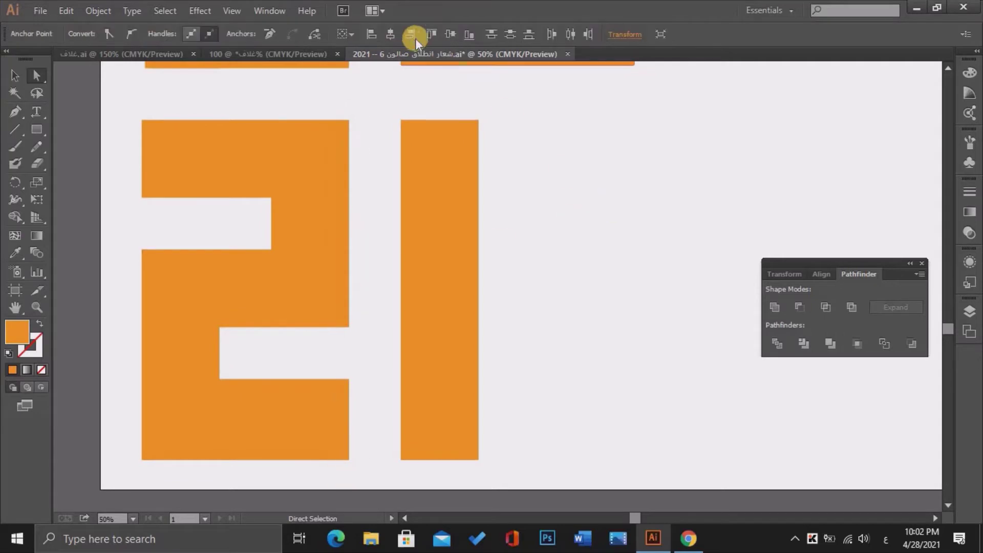
Group the two orange 21 shapes and drag the group into the cover document.
mouse_move(281, 191)
left_mouse_down()
mouse_move(277, 215)
mouse_move(280, 191)
left_mouse_up()
key("v")
left_click(226, 287)
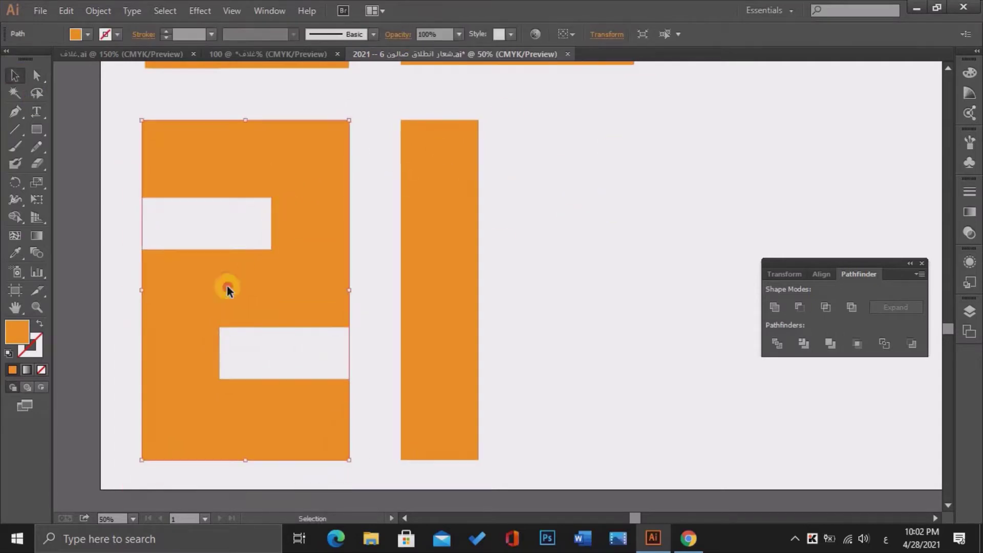
left_click(439, 286, "shift")
key("ctrl+g")
mouse_move(423, 240)
left_mouse_down()
mouse_move(298, 56)
mouse_move(511, 228)
mouse_move(403, 347)
left_mouse_up()
Drop the 21 group onto the cover artboard.
key("ctrl+minus")
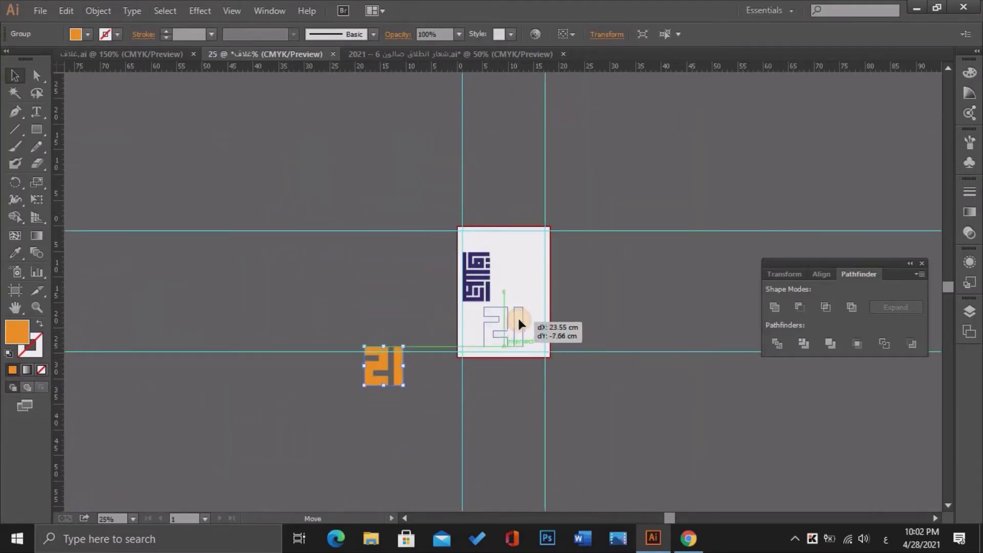
left_click_drag(518, 321, 518, 323)
scroll(554, 277, "up", 4, "alt")
In the logo file, move the 2's vertical bar to the left side to begin a 6.
key("ctrl+Tab")
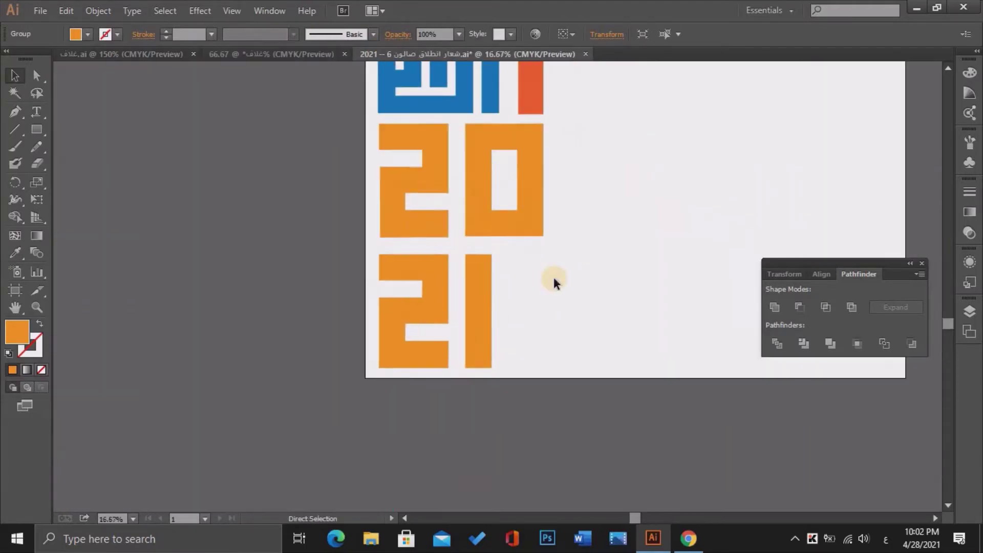
left_click(435, 160)
key("ctrl+plus")
key("ctrl+plus")
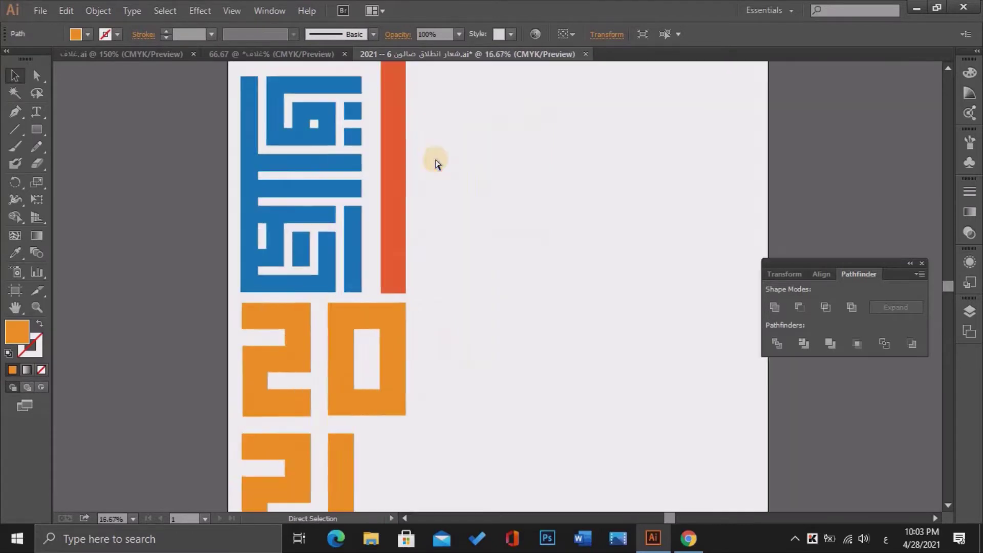
key("ctrl+plus")
key("ctrl+plus")
left_click_drag(667, 521, 614, 518)
scroll(511, 351, "down", 5)
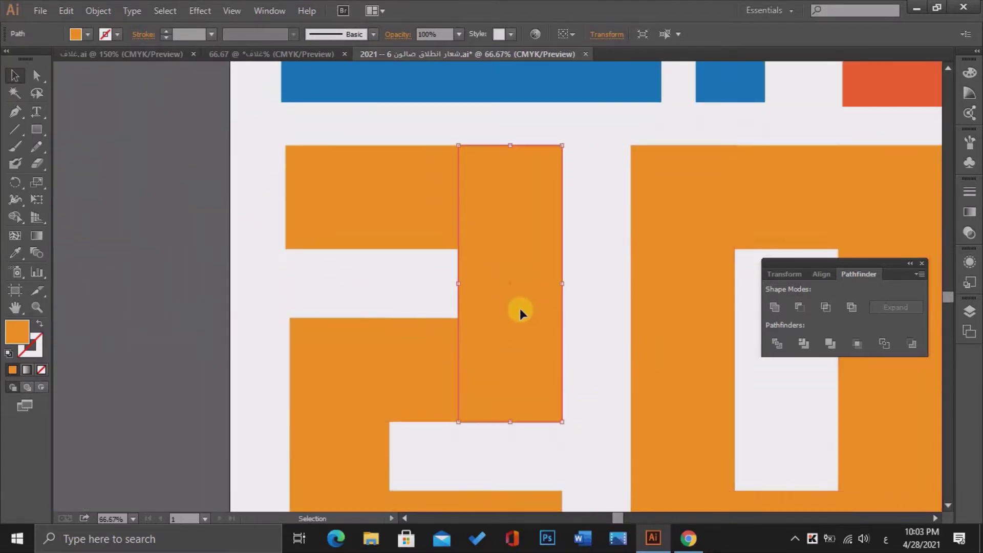
left_click_drag(398, 302, 351, 316)
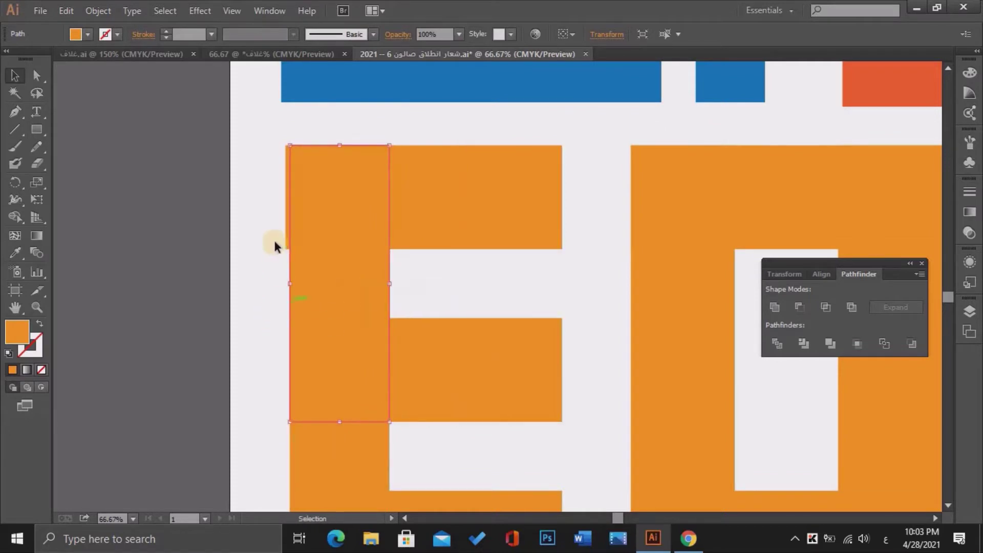
Alt-drag a copy of a rectangle across to complete the 6.
left_click(285, 195)
left_click(618, 298)
left_click(946, 506)
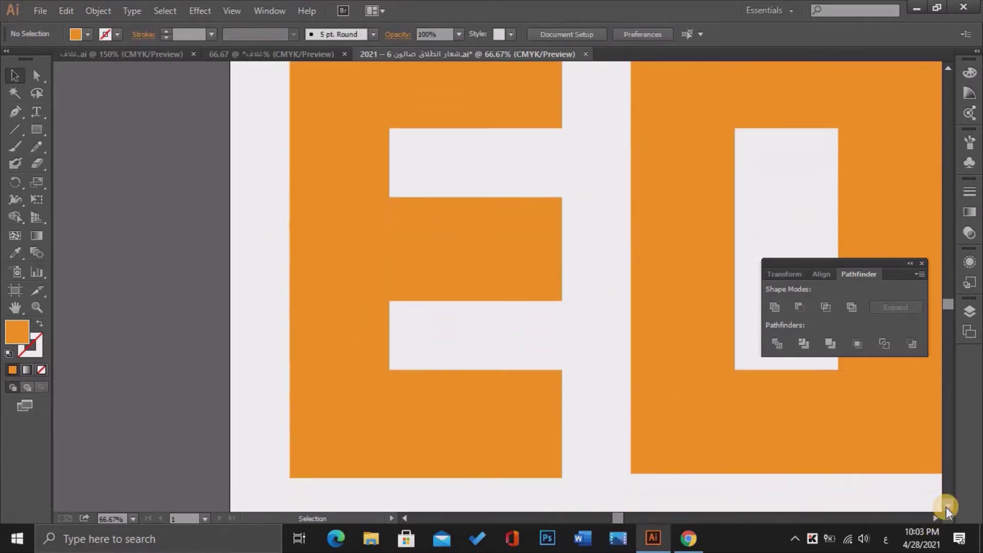
left_click_drag(361, 315, 533, 324)
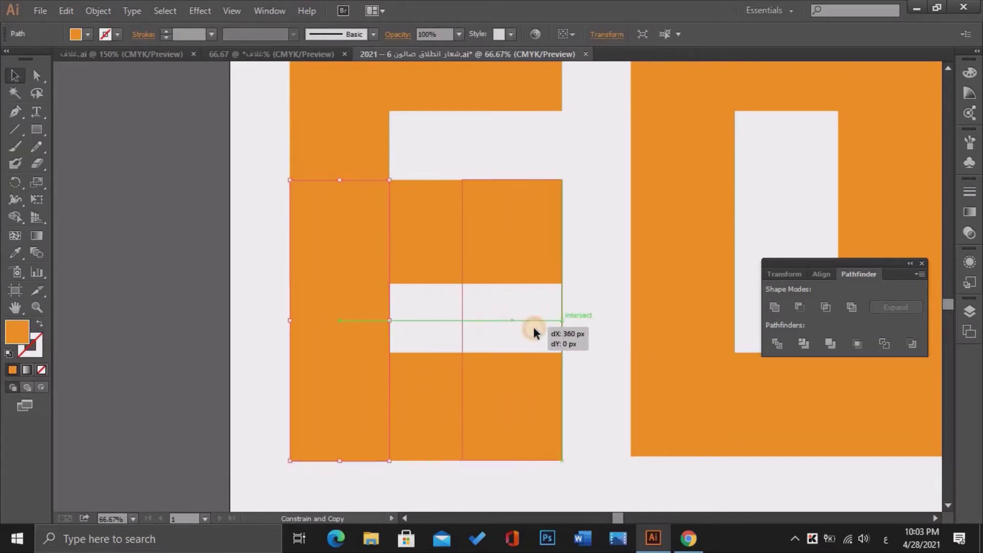
key("ctrl+shift+a")
Line up the 6's left-edge anchor points.
key("ctrl+minus")
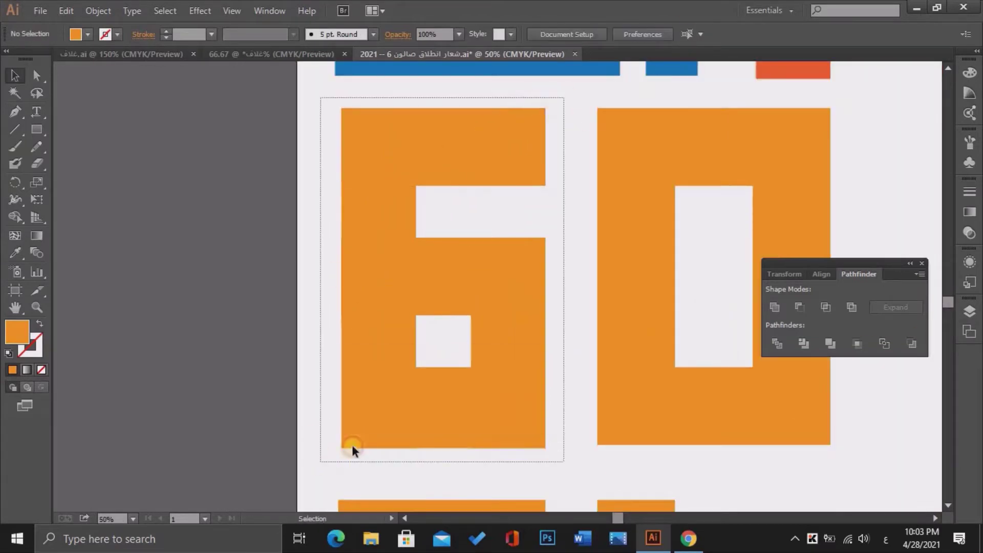
left_click(352, 450)
left_click(592, 334)
left_click(37, 75)
left_click(544, 373)
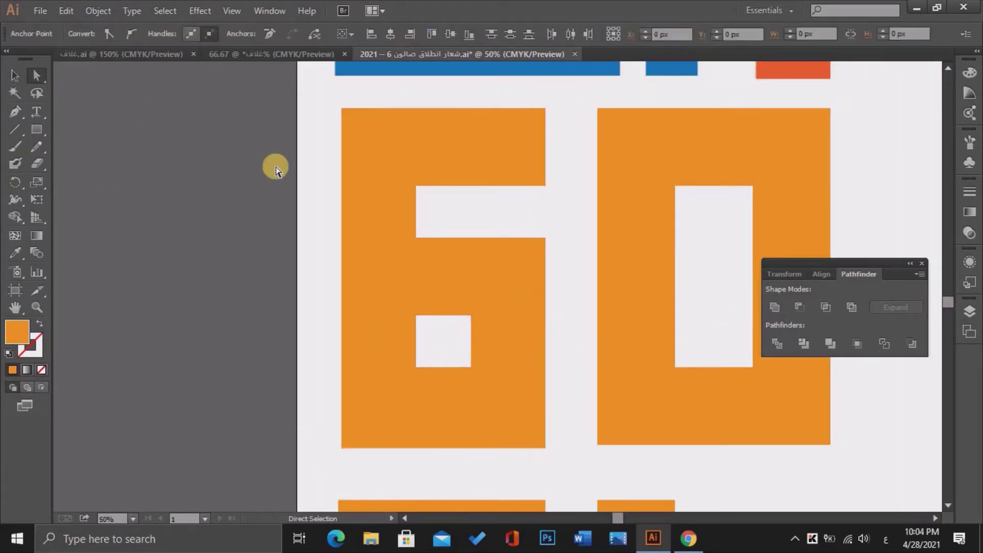
left_click_drag(326, 90, 369, 470)
key("shift+Right")
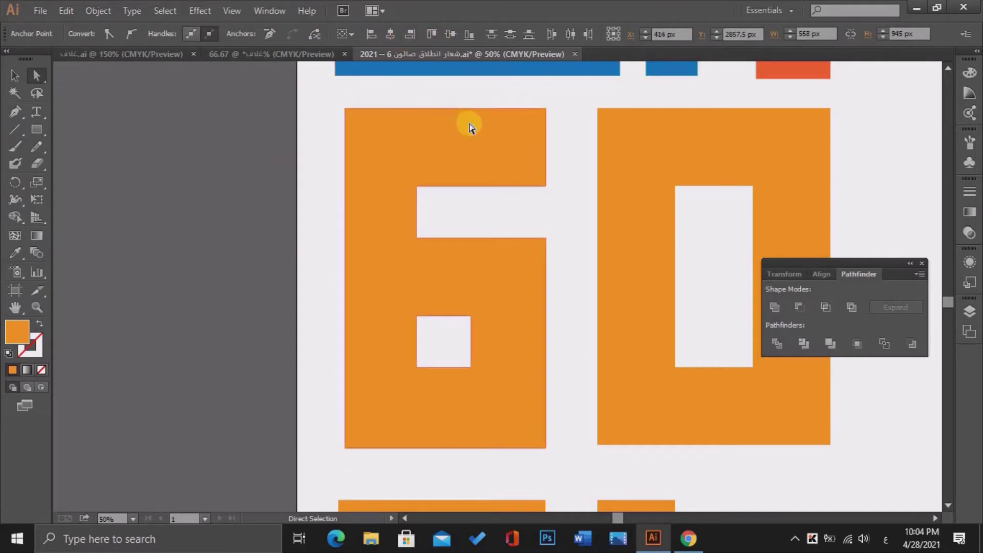
key("shift+Left")
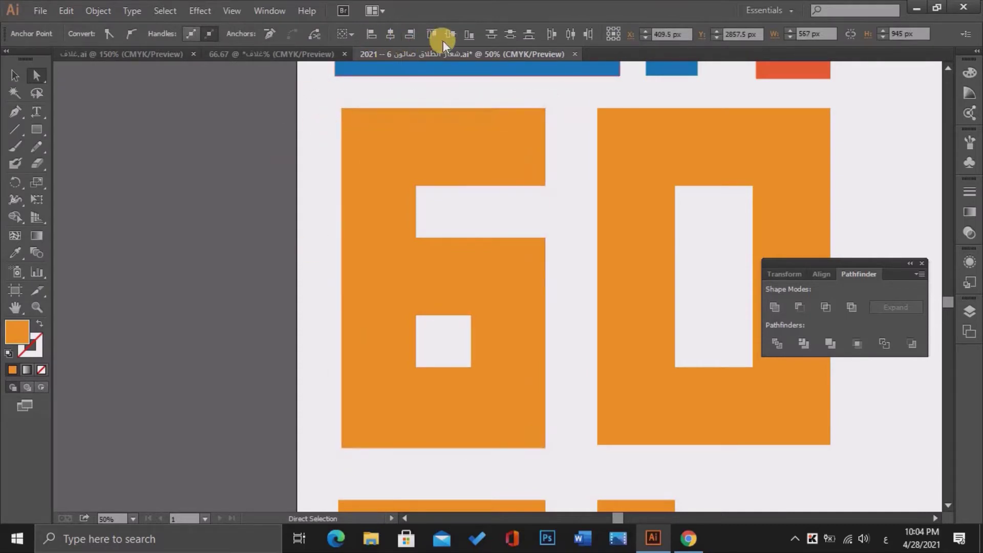
Align the 6's middle-bar anchors and select the whole 6.
left_click_drag(561, 229, 390, 261)
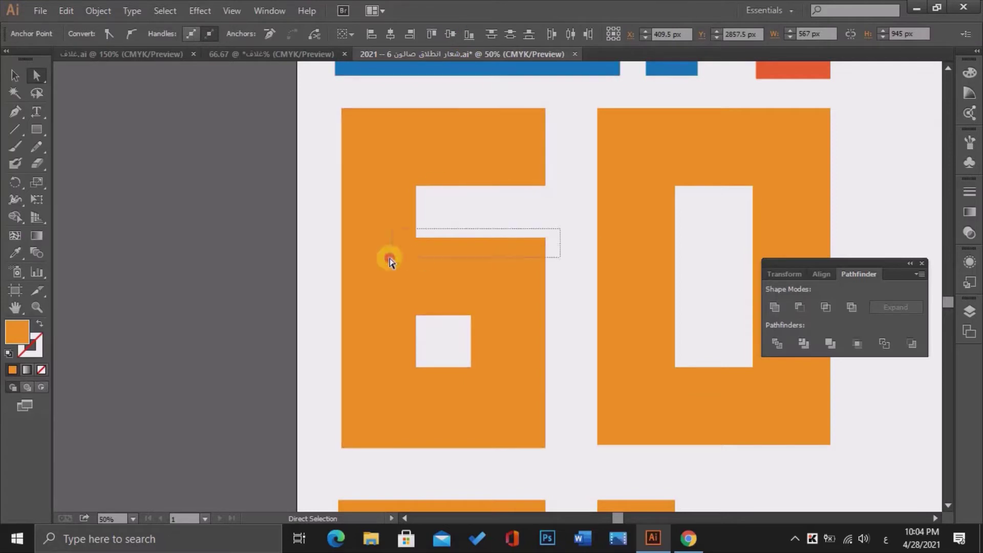
left_click(468, 40)
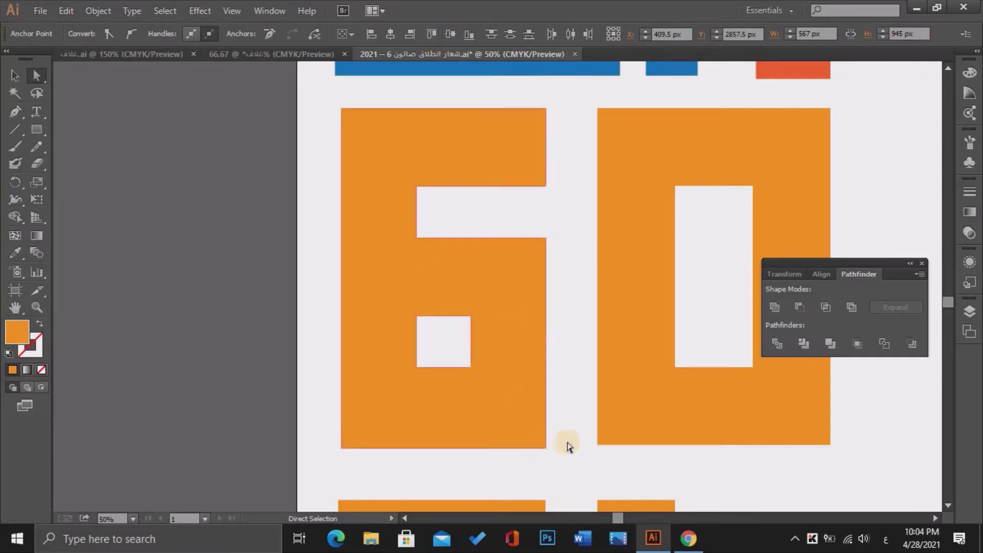
left_click(463, 154)
left_click(231, 56)
Paste the 6 into the cover, scale it down and nudge the navy logo down.
key("ctrl+v")
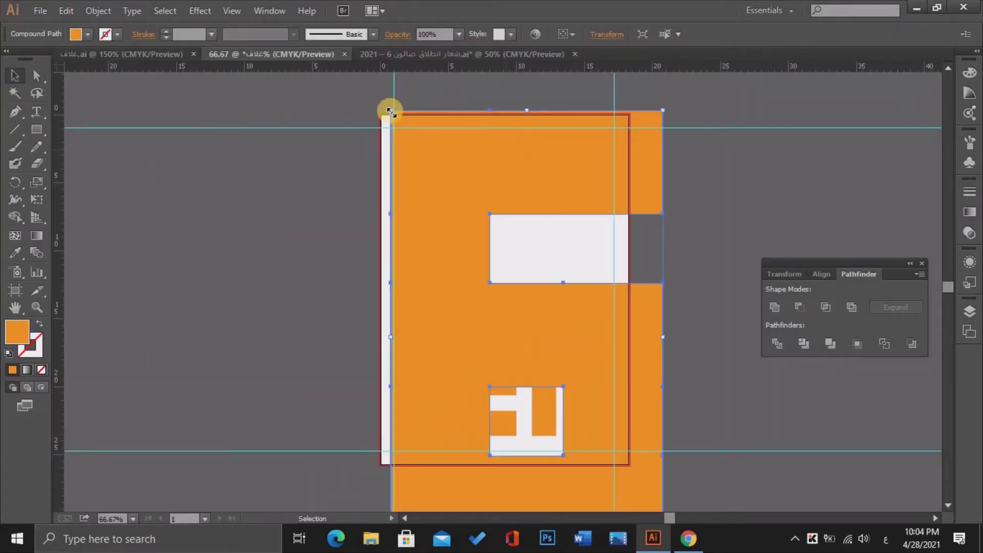
mouse_move(389, 108)
left_mouse_down()
mouse_move(592, 301)
mouse_move(527, 166)
mouse_move(558, 226)
mouse_move(528, 197)
left_mouse_up()
key("ctrl+equal")
left_click_drag(948, 286, 948, 287)
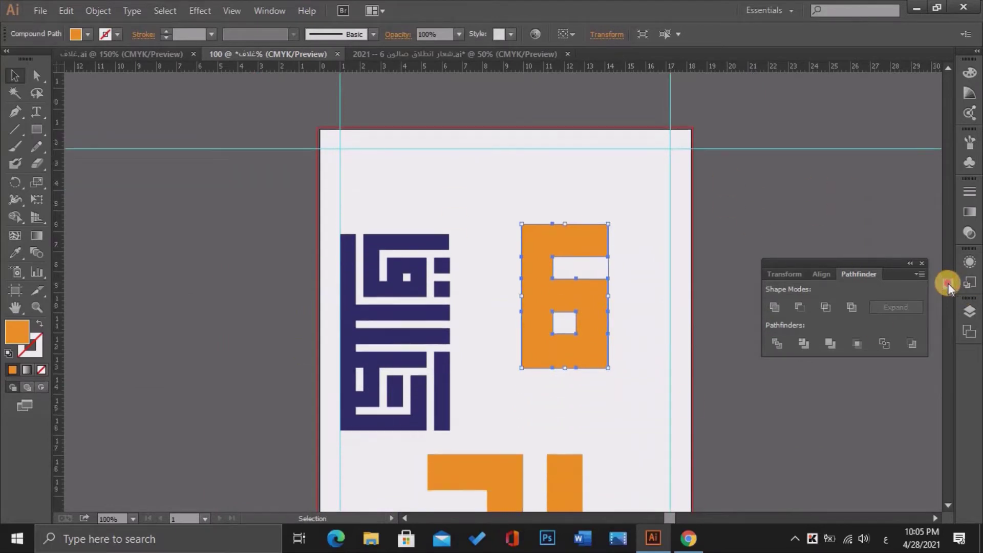
mouse_move(461, 405)
left_mouse_down()
mouse_move(385, 90)
mouse_move(357, 264)
mouse_move(372, 259)
left_mouse_up()
left_click(446, 369)
left_click_drag(409, 348, 409, 359)
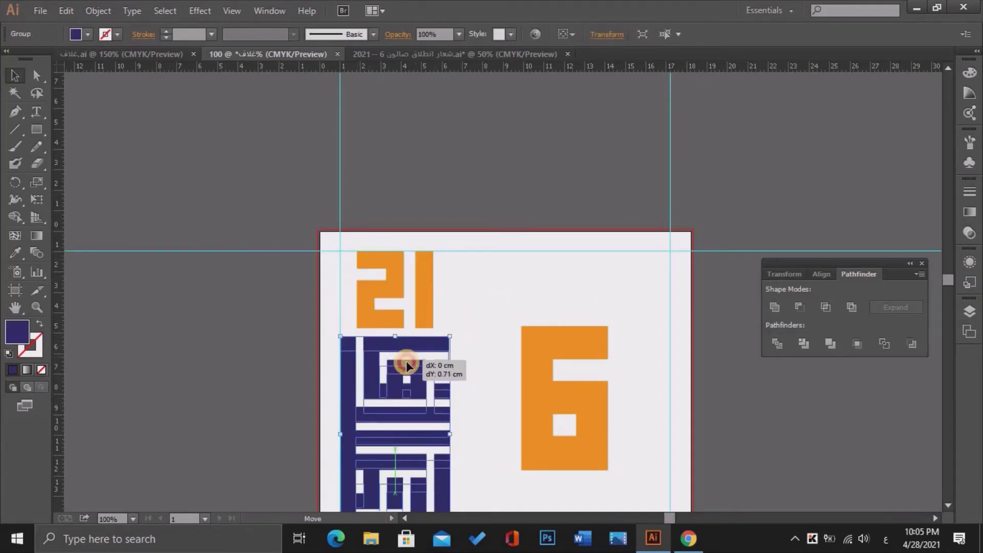
left_click(419, 460)
Stretch the 21 to the logo's width and move the 6 up beside it.
key("ctrl+plus")
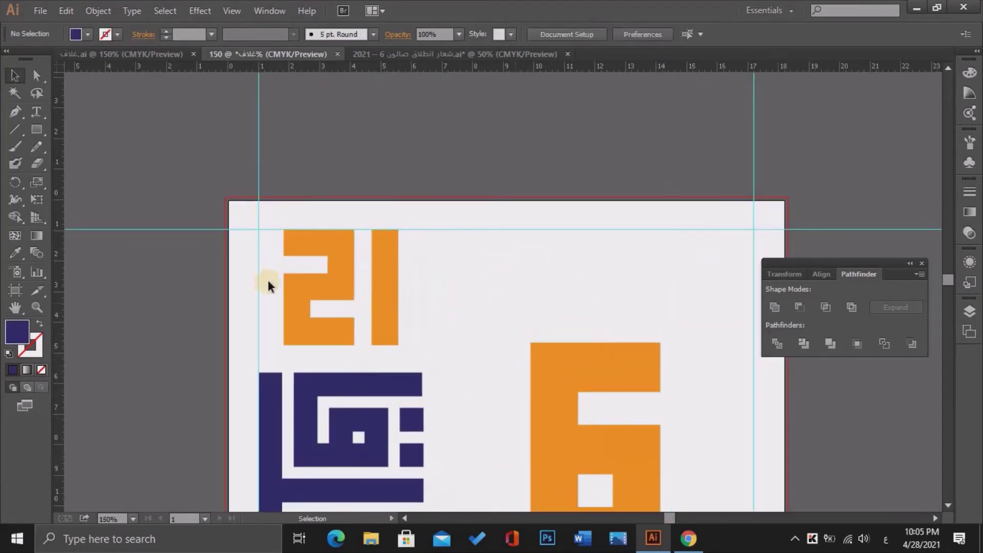
left_click_drag(309, 293, 421, 287)
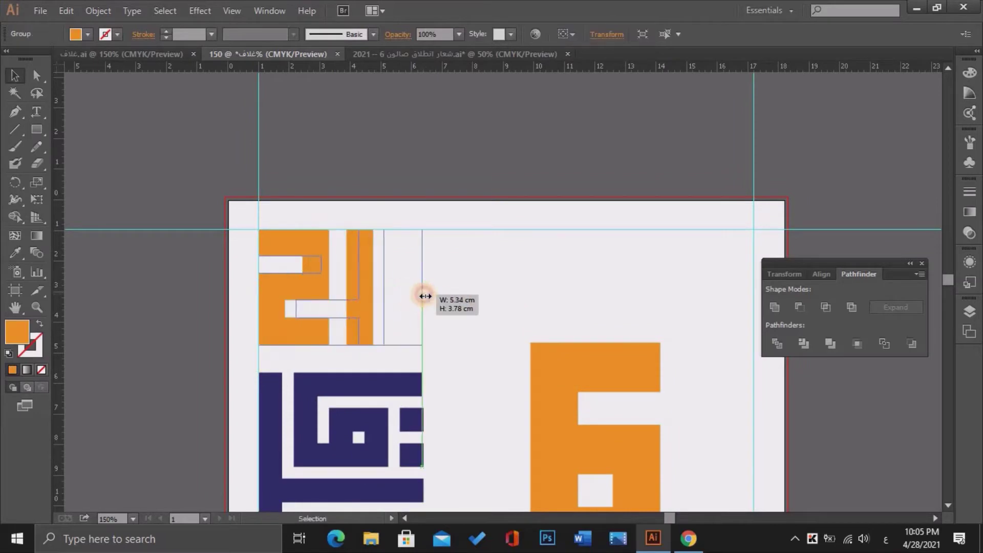
left_click(490, 293)
key("ctrl+minus")
key("ctrl+minus")
key("ctrl+minus")
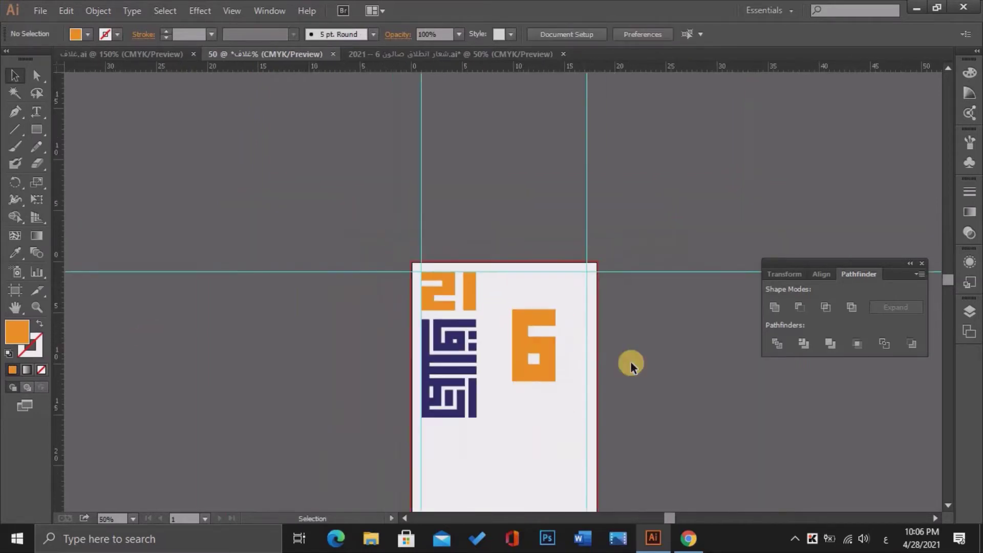
mouse_move(537, 342)
left_mouse_down()
mouse_move(489, 300)
mouse_move(513, 332)
left_mouse_up()
key("ctrl+plus")
key("ctrl+plus")
key("ctrl+plus")
left_click_drag(514, 467, 497, 352)
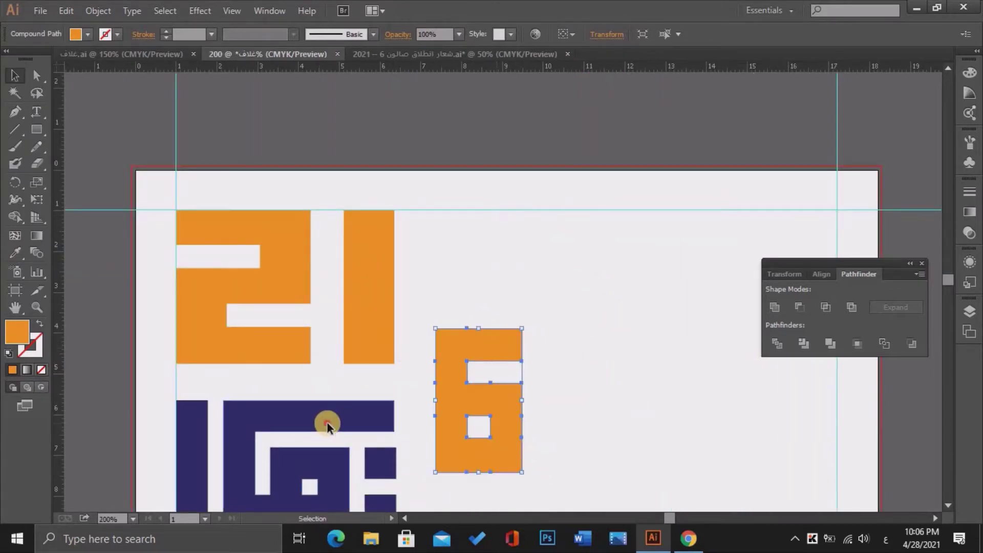
Nudge the navy logo up, enlarge the orange 6, and bring up the Open dialog.
left_click_drag(317, 426, 317, 425)
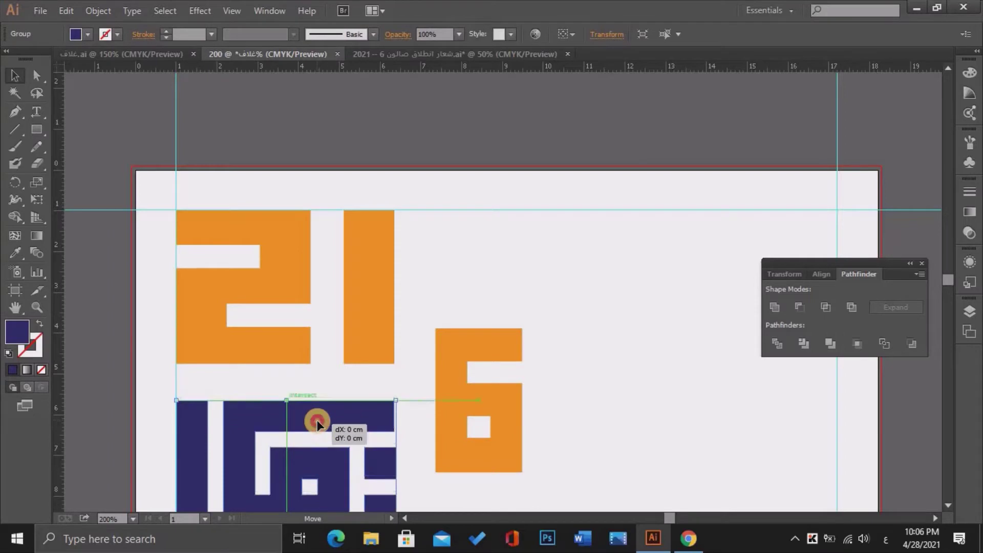
left_click(483, 402)
left_click_drag(522, 472, 536, 494)
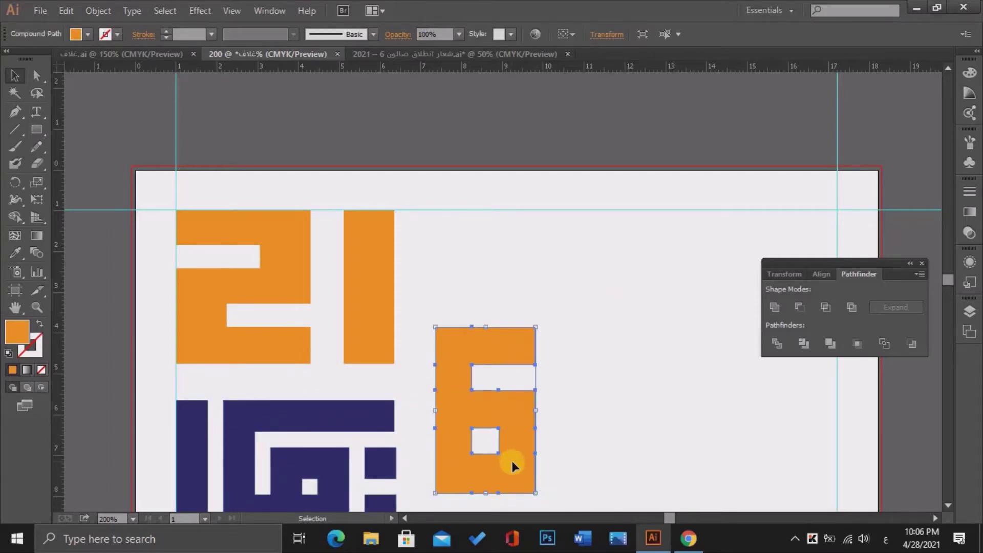
left_click(688, 371)
key("ctrl+minus")
key("ctrl+minus")
key("ctrl+minus")
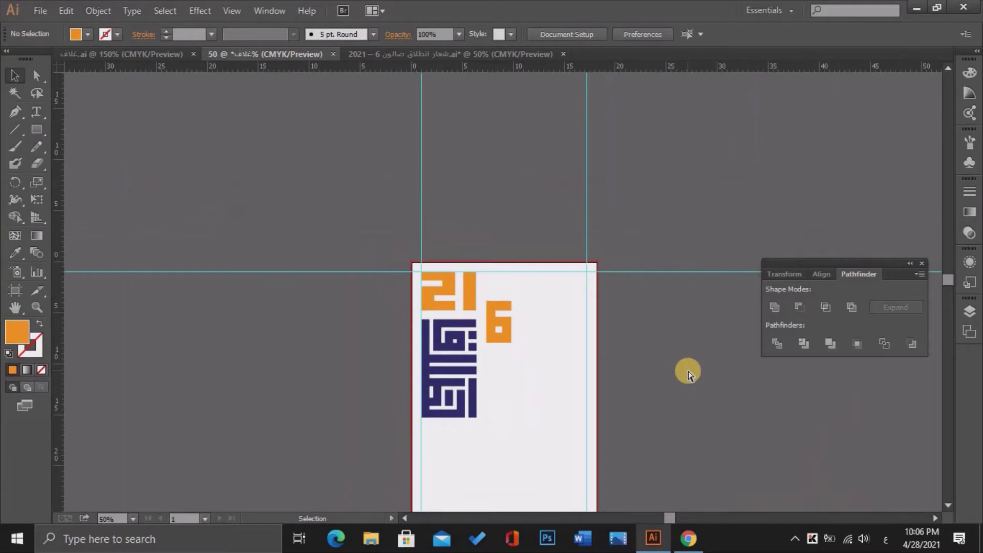
key("ctrl+o")
Cancel opening a file and start File > Place from the صور images folder.
double_click(177, 151)
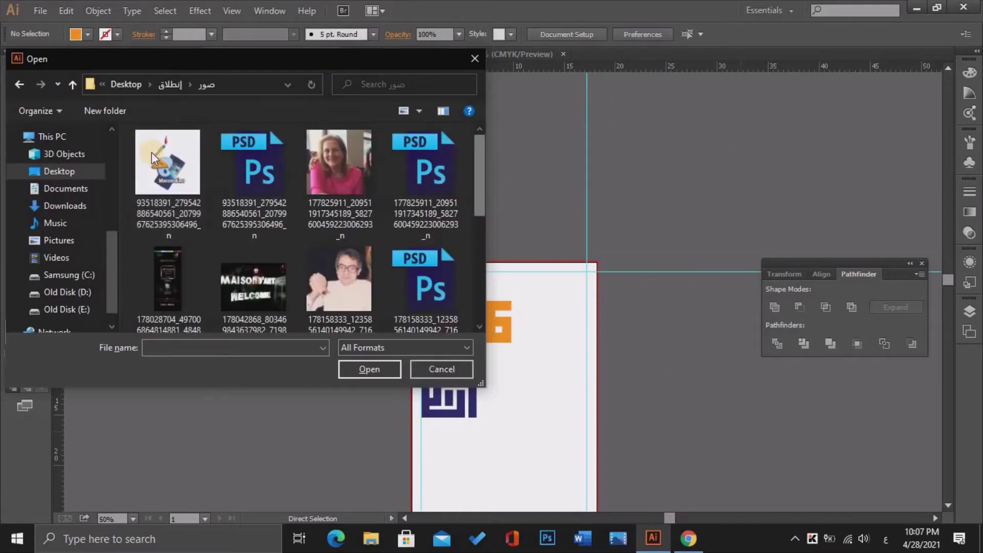
left_click(152, 153)
left_click(441, 368)
left_click(39, 11)
left_click(134, 241)
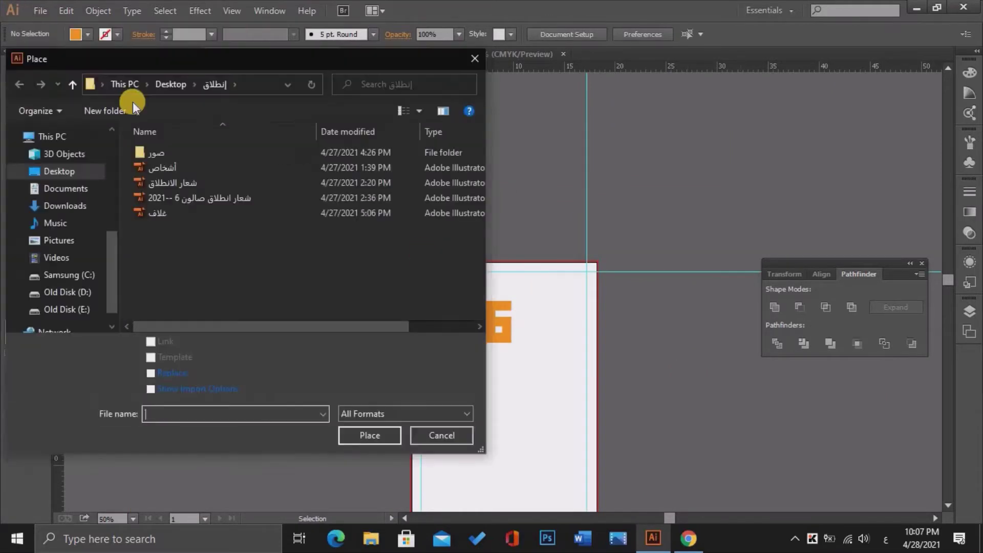
double_click(154, 148)
Place the gallery logo and the woman's and man's portraits onto the canvas.
left_click(200, 183)
left_click(346, 200)
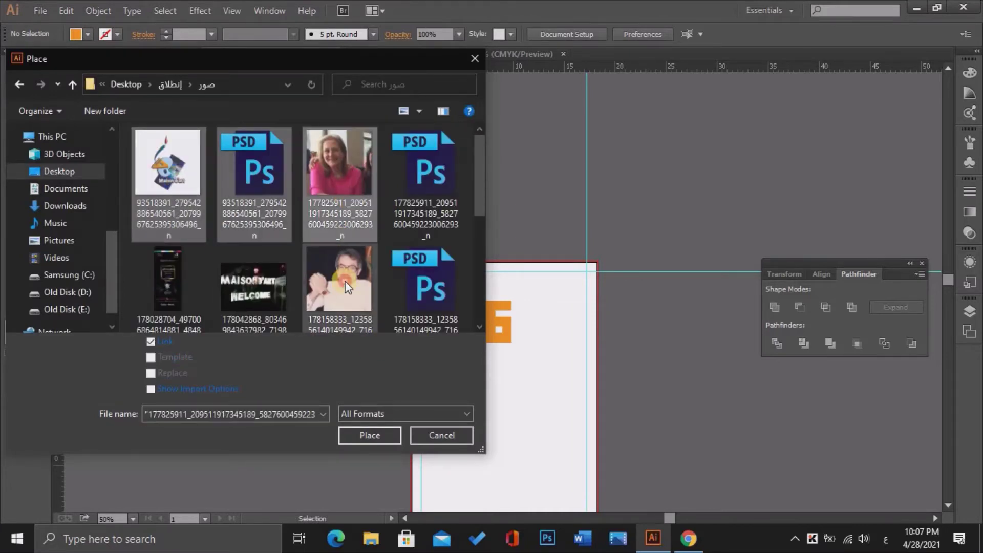
left_click(345, 282)
left_click(184, 170)
left_click(238, 186)
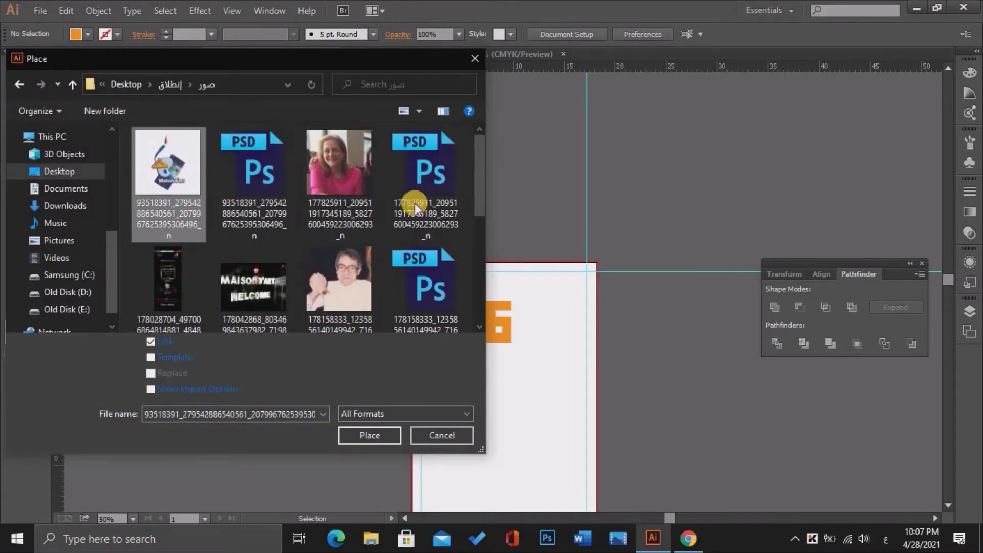
left_click(423, 169)
scroll(425, 231, "down", 2)
left_click(425, 215)
left_click(370, 436)
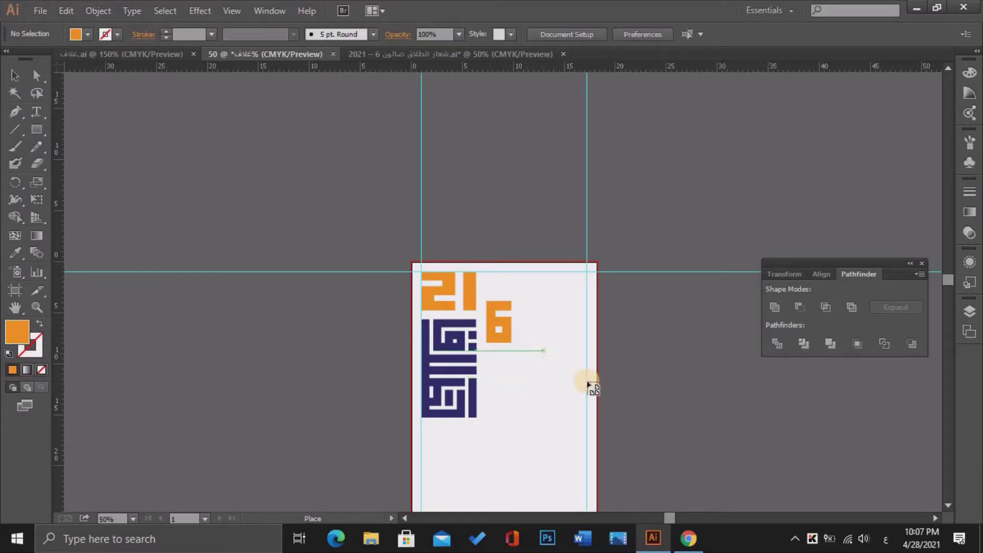
left_click(544, 351)
left_click(649, 145)
left_click(255, 174)
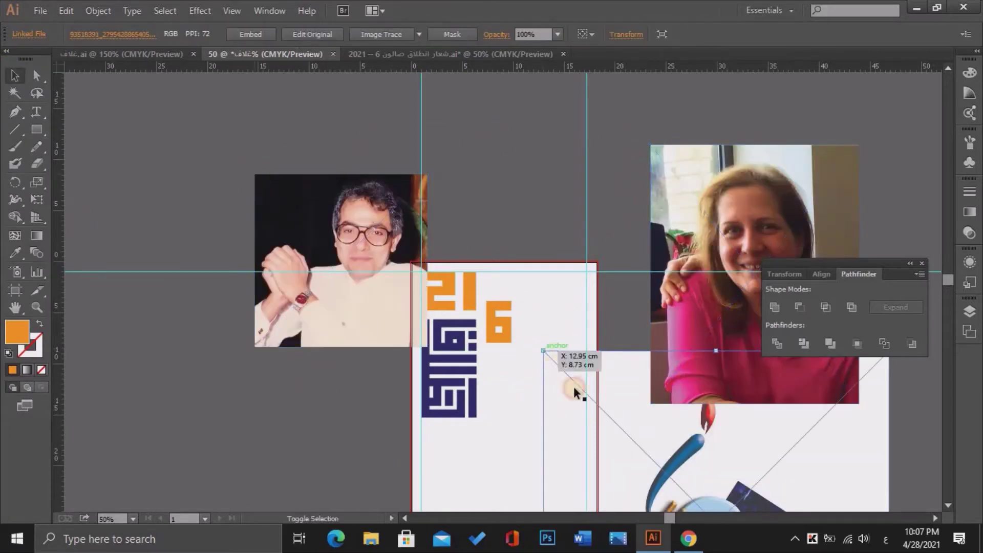
Shrink the gallery logo to 3.63 cm square and move it to the page's top-right corner.
double_click(545, 353)
mouse_move(544, 353)
left_mouse_down()
mouse_move(673, 484)
mouse_move(516, 294)
mouse_move(623, 420)
left_mouse_up()
left_click_drag(644, 462, 543, 315)
left_click_drag(522, 274, 550, 309)
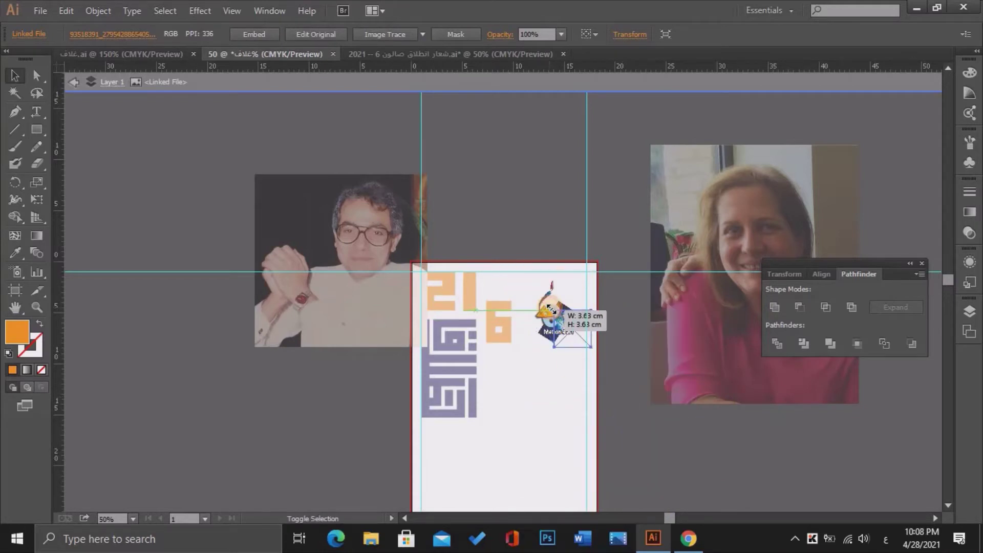
key("ctrl+equal")
key("ctrl+equal")
left_click_drag(620, 382, 603, 311)
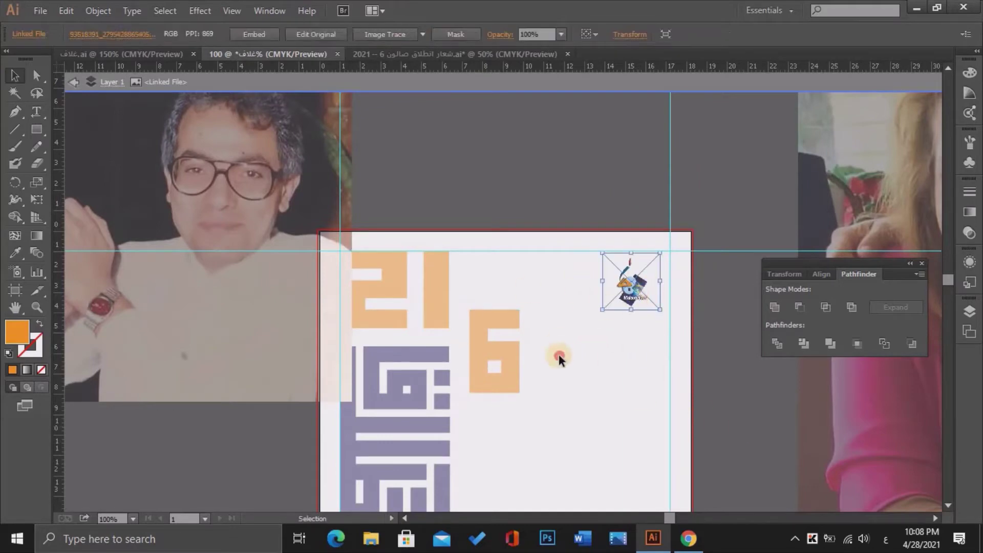
key("ctrl+minus")
Shrink the man's portrait and reposition it on the cover.
left_click(355, 234)
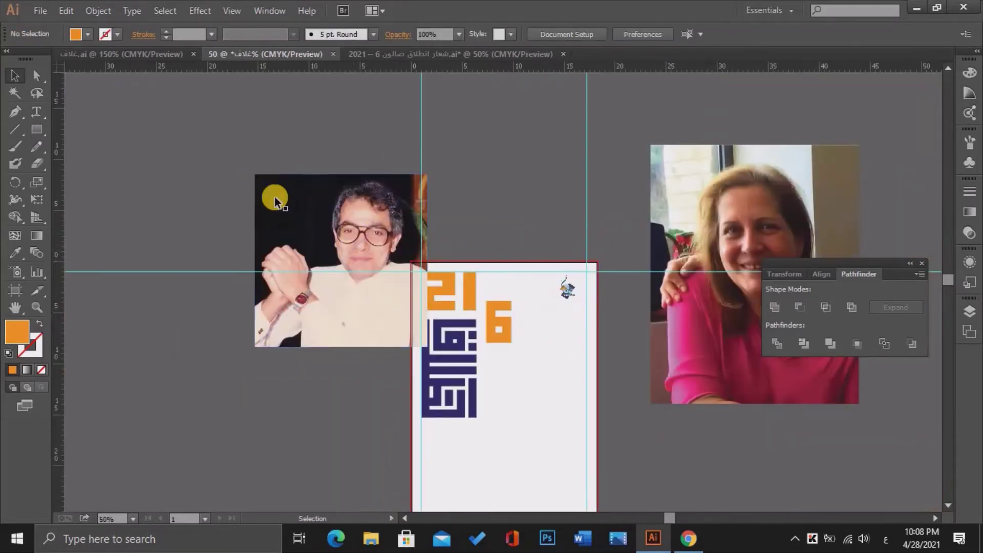
left_click_drag(254, 173, 348, 279)
scroll(680, 425, "left", 5)
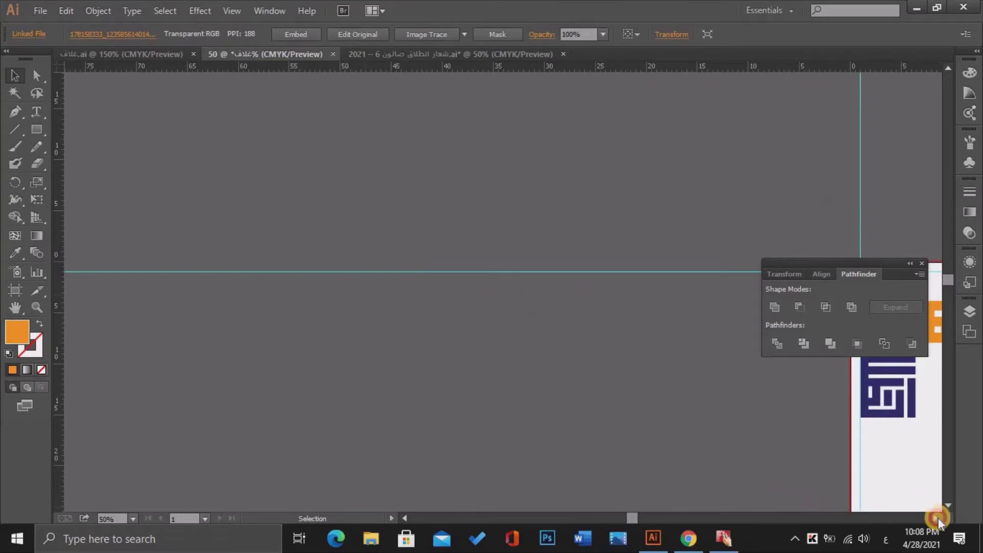
scroll(945, 513, "right", 5)
scroll(397, 185, "down", 2)
left_click_drag(397, 185, 548, 355)
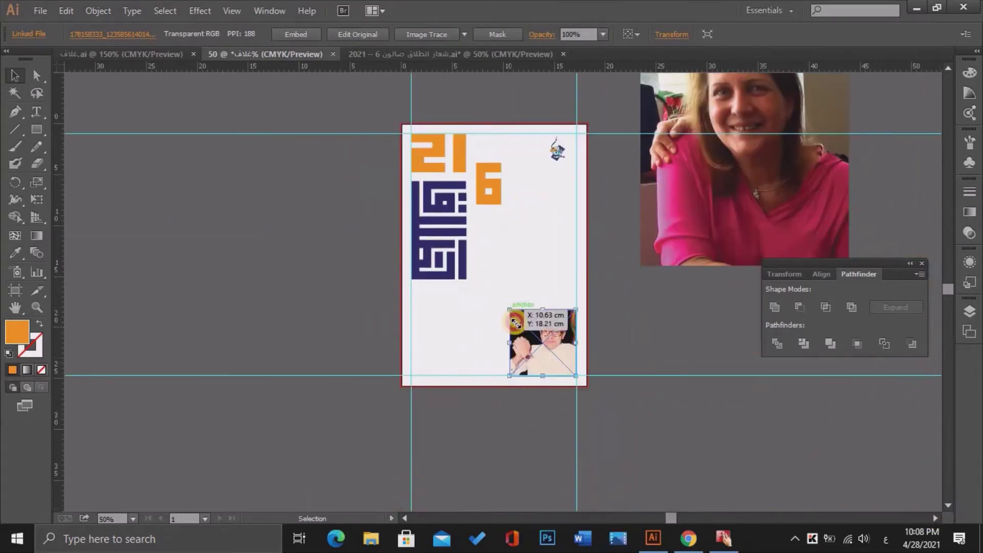
mouse_move(516, 322)
left_mouse_down()
mouse_move(537, 337)
mouse_move(528, 341)
left_mouse_up()
Shrink the woman's portrait to the bottom left and set the man's beside it at 4.63 cm square.
left_click(745, 202)
scroll(665, 154, "up", 3)
mouse_move(641, 111)
left_mouse_down()
mouse_move(735, 230)
mouse_move(422, 336)
mouse_move(474, 401)
mouse_move(441, 461)
left_mouse_up()
key("ctrl+plus")
key("ctrl+plus")
key("ctrl+plus")
scroll(948, 508, "down", 5)
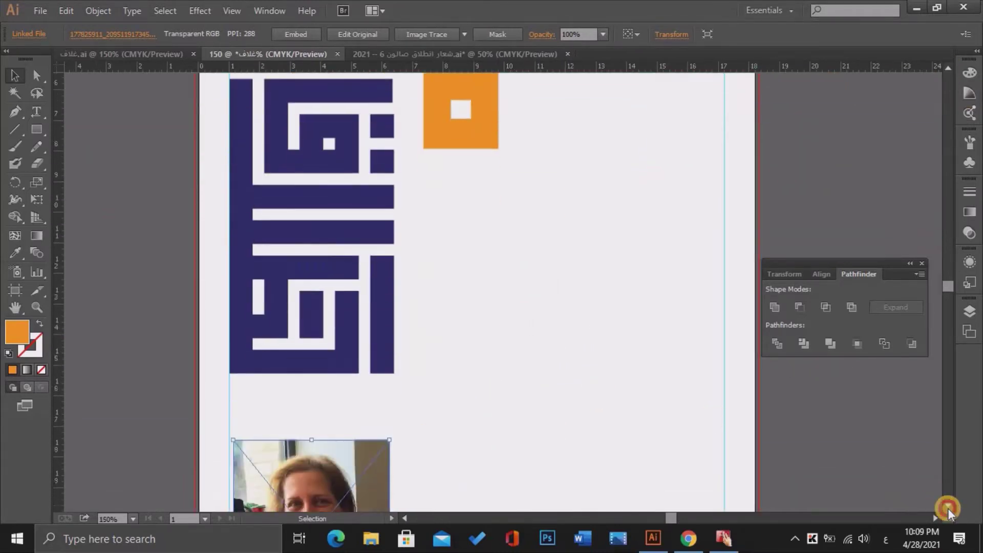
scroll(948, 508, "down", 5)
left_click_drag(347, 301, 352, 307)
left_click_drag(238, 224, 278, 274)
left_click_drag(346, 295, 286, 278)
left_click_drag(596, 325, 603, 291)
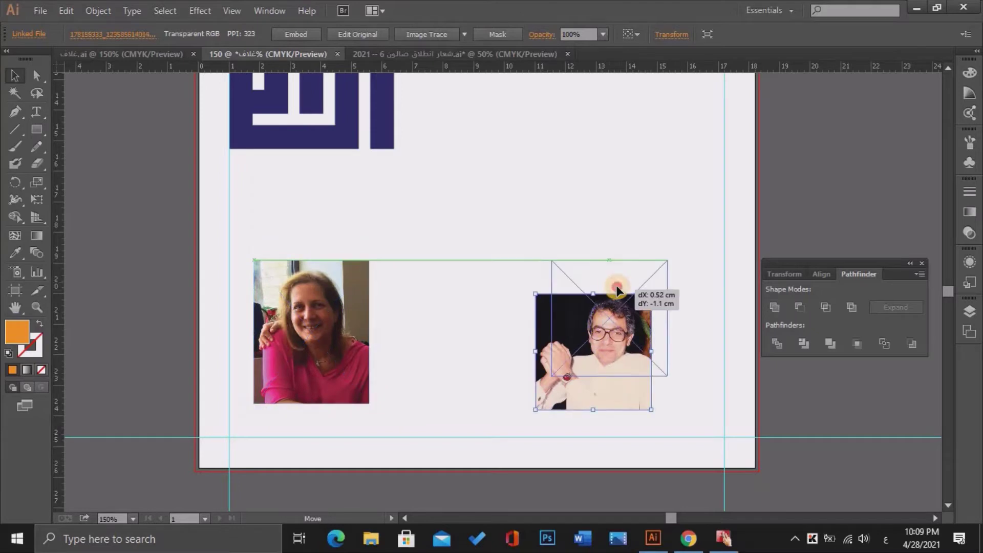
left_click_drag(657, 376, 681, 407)
Save the Al-Ahram logo image, replacing the existing file.
left_click(580, 187)
key("ctrl+minus")
key("ctrl+minus")
key("ctrl+minus")
key("ctrl+plus")
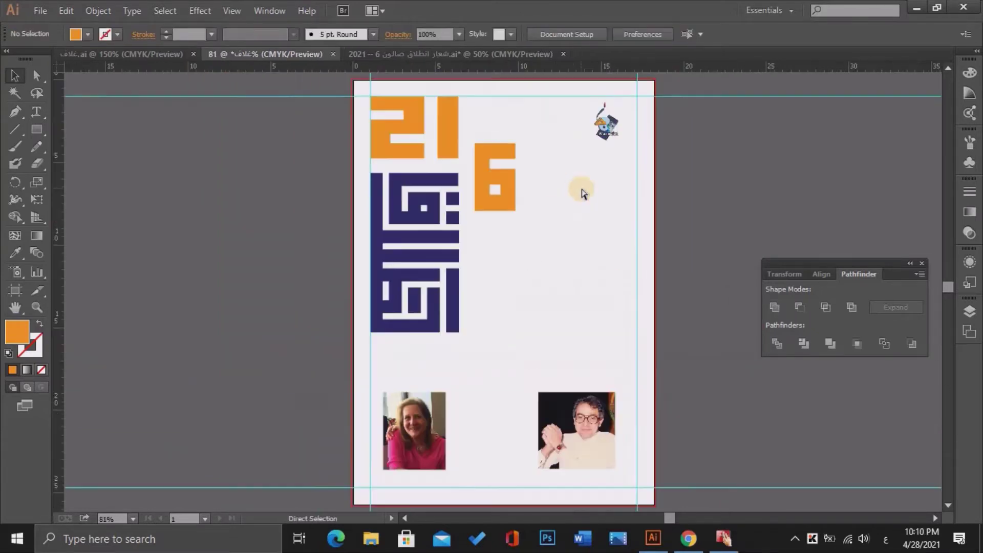
key("ctrl+plus")
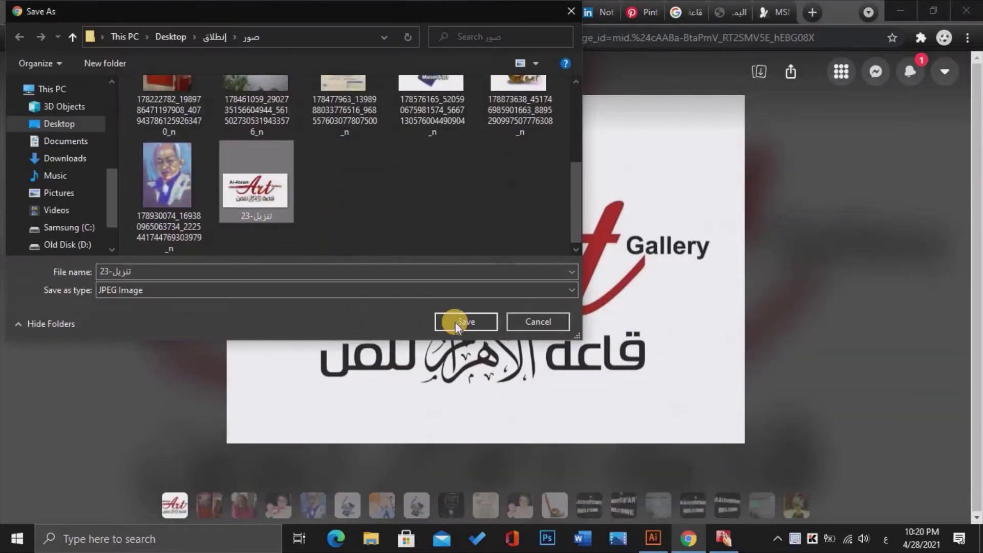
left_click(456, 323)
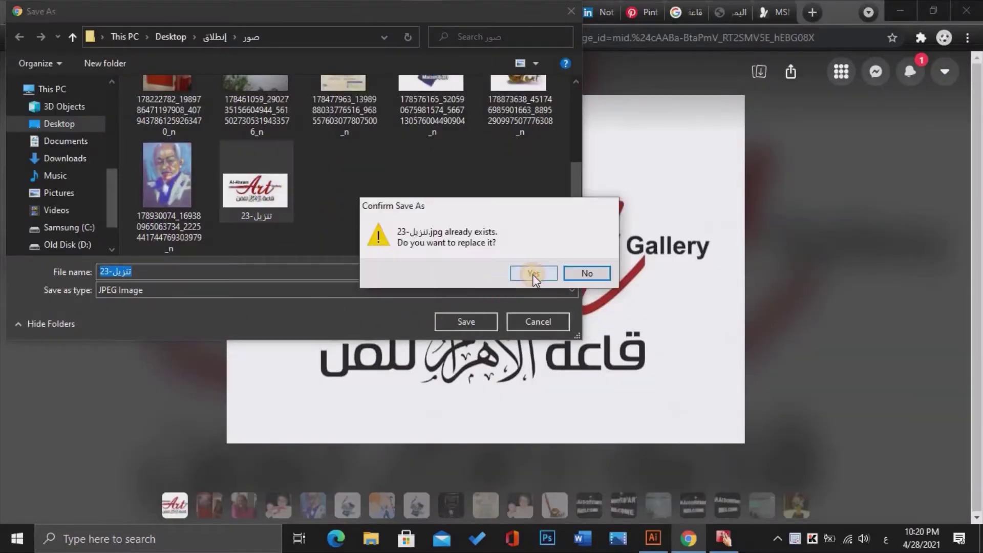
left_click(537, 272)
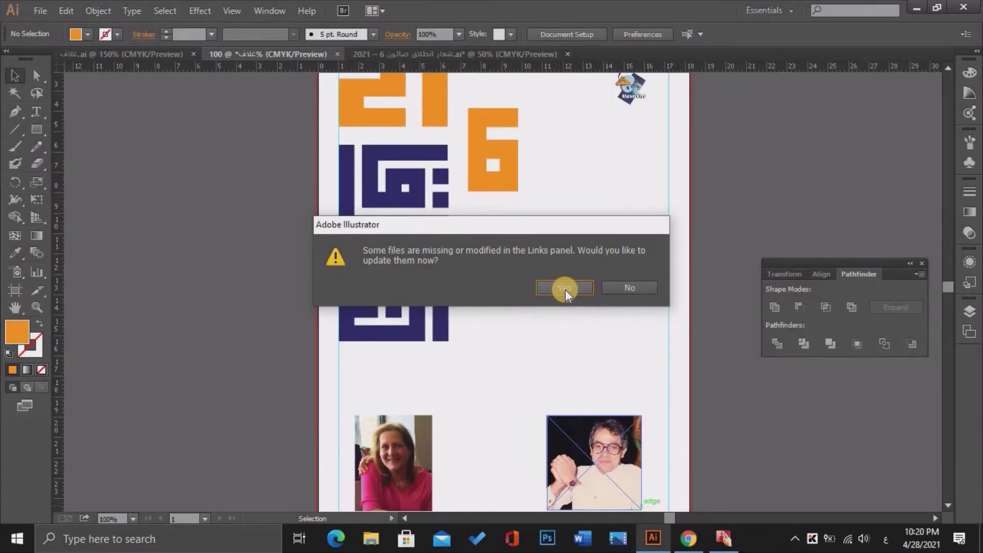
Accept updating the modified linked images and return to the cover document.
left_click(565, 290)
left_click(414, 53)
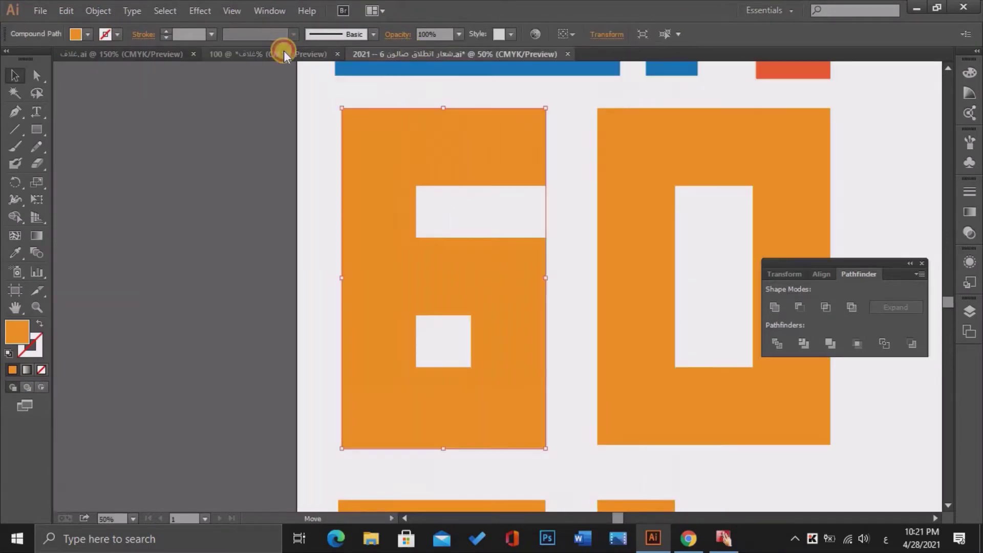
left_click(284, 53)
scroll(931, 91, "up", 3)
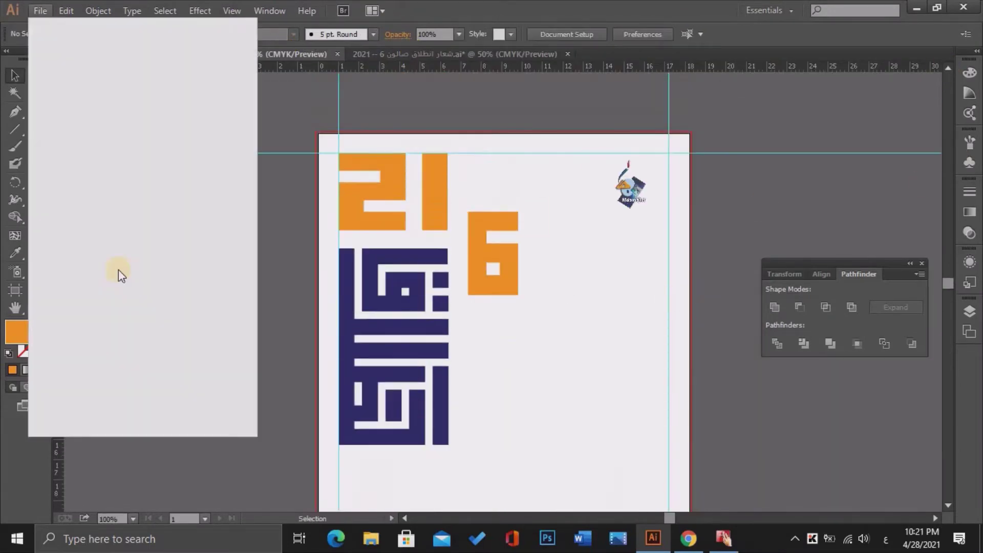
Place the Al-Ahram logo and shrink it just above the orange 6.
key("shift+ctrl+p")
scroll(302, 231, "down", 3)
double_click(340, 271)
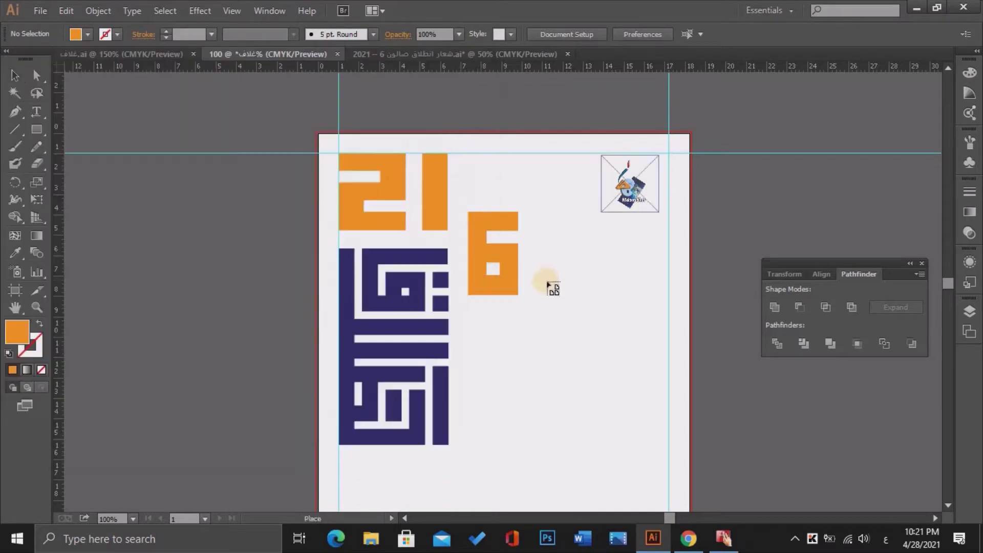
mouse_move(545, 280)
left_mouse_down()
mouse_move(727, 423)
mouse_move(610, 342)
mouse_move(520, 167)
left_mouse_up()
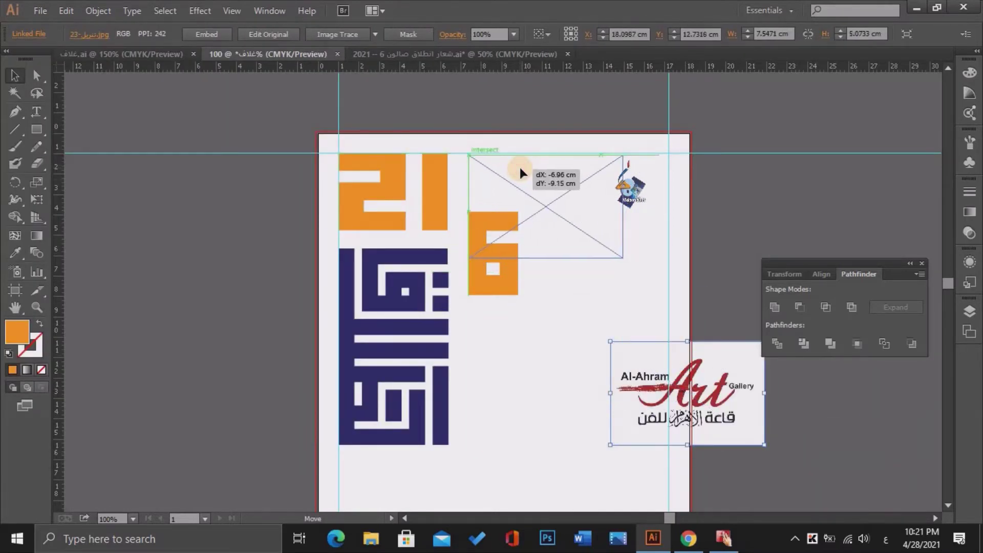
left_click_drag(622, 257, 551, 199)
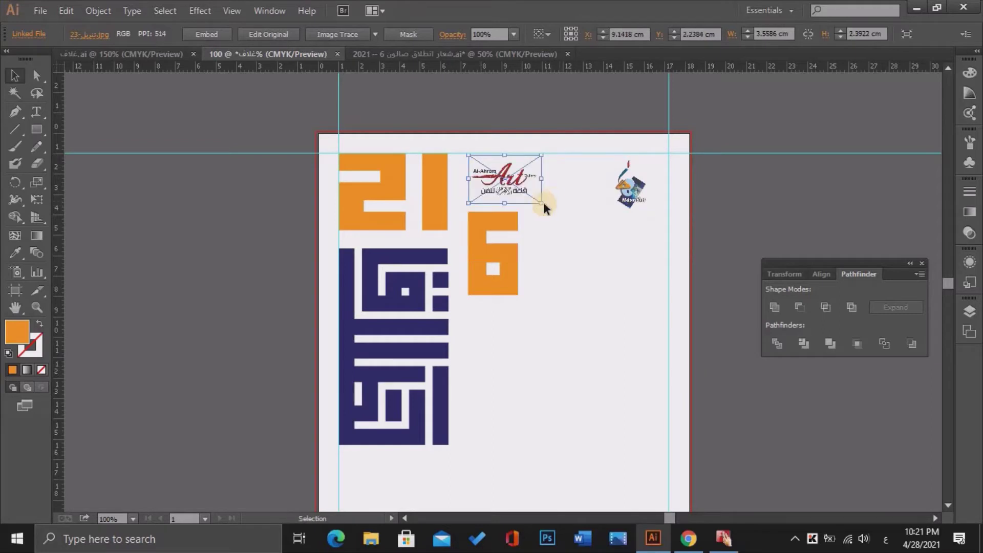
key("ctrl+plus")
mouse_move(552, 153)
left_mouse_down()
mouse_move(530, 121)
mouse_move(528, 147)
left_mouse_up()
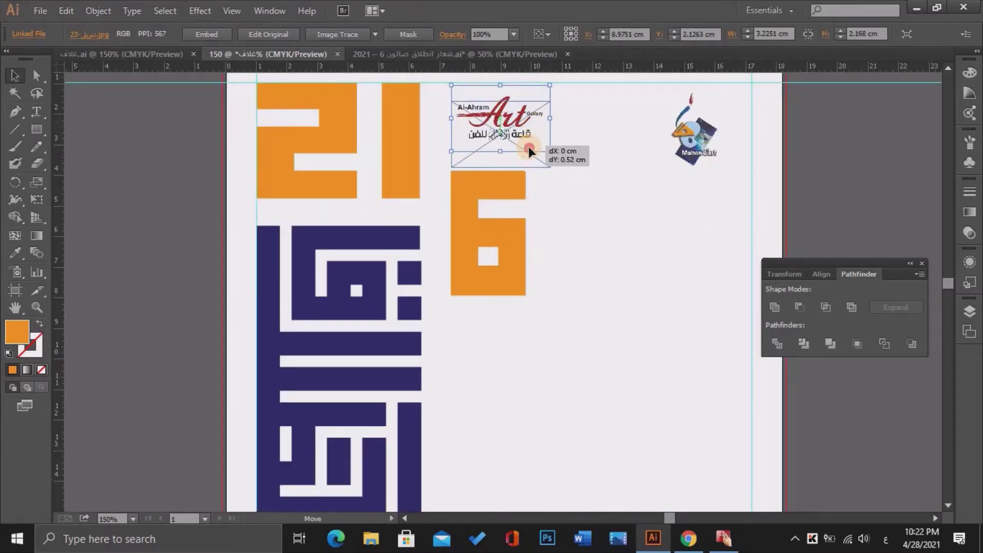
Enlarge the orange 6 slightly and move the Al-Ahram logo down a little.
left_click(509, 193)
left_click_drag(526, 295, 553, 331)
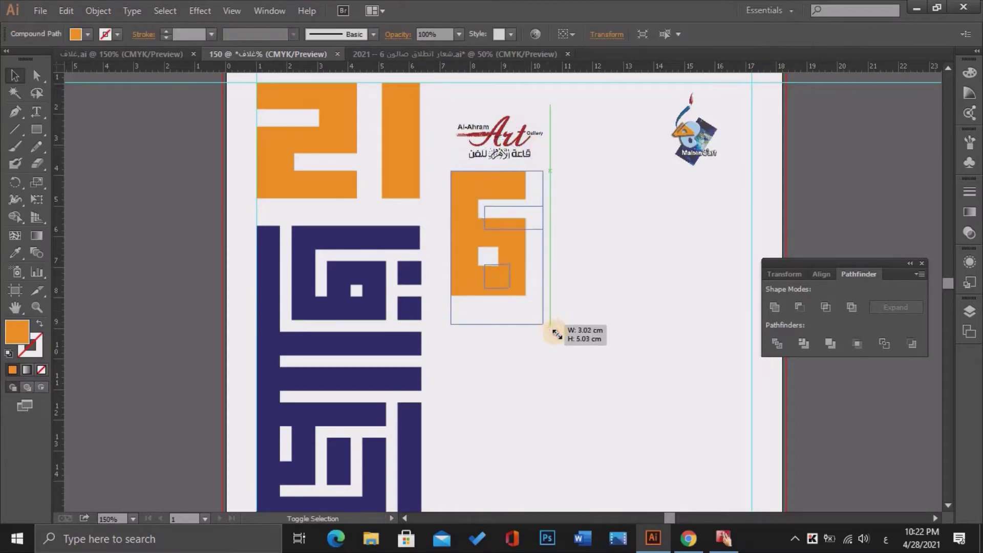
left_click(545, 159)
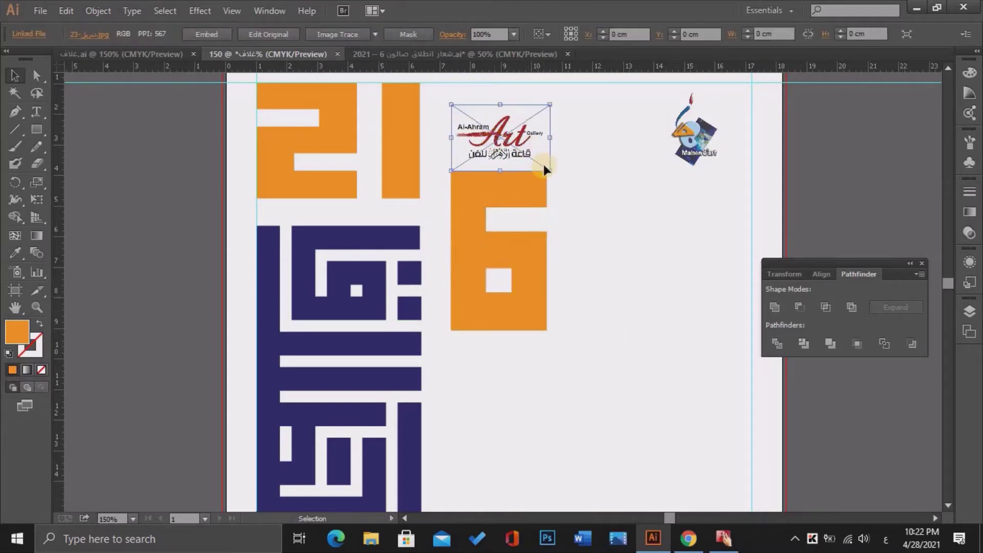
left_click_drag(525, 145, 533, 154)
Move the top-right Maison d'art logo slightly down and left.
left_click(687, 198)
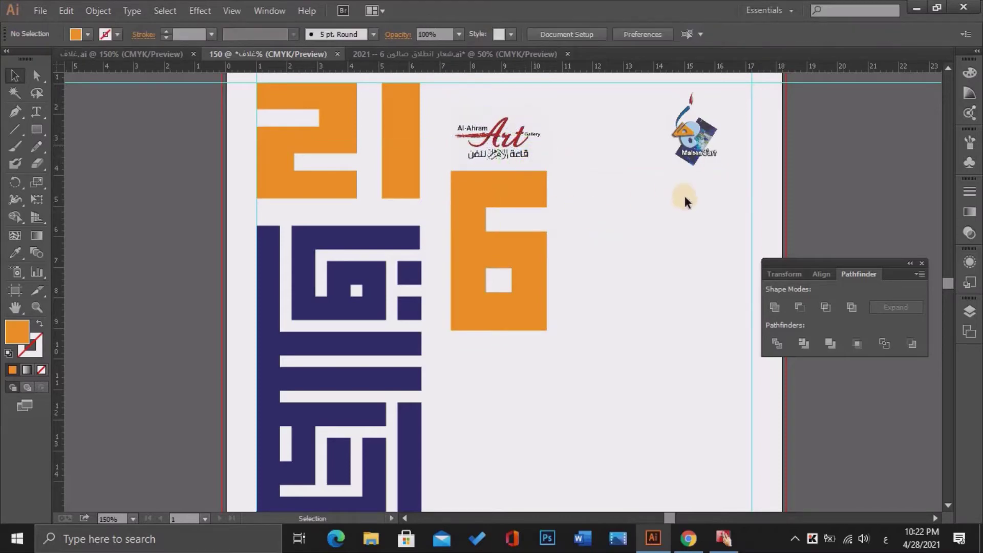
left_click(681, 139)
left_click_drag(739, 88, 740, 210)
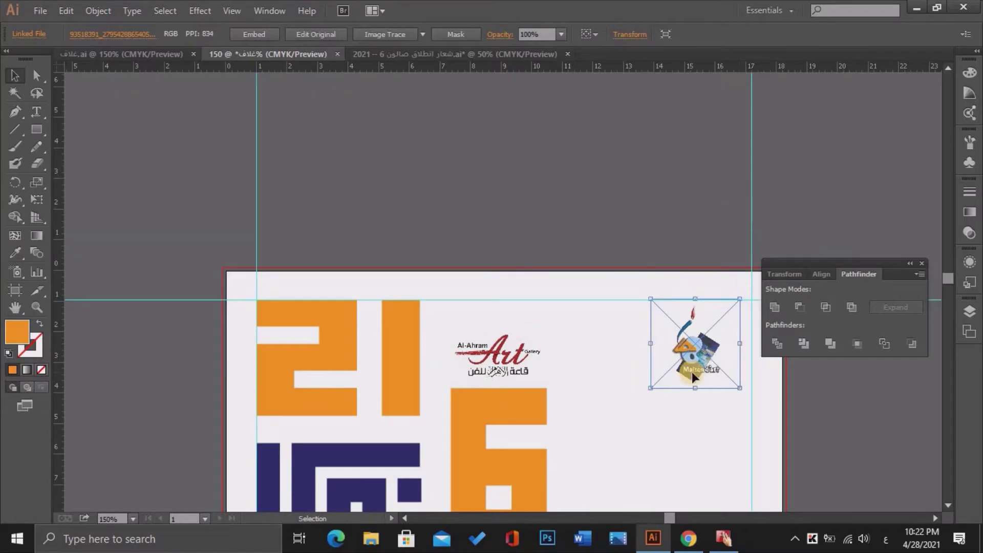
left_click_drag(692, 372, 666, 384)
left_click(730, 398)
left_click(910, 263)
Move the man's photo into its placeholder frame.
scroll(730, 165, "down", 1)
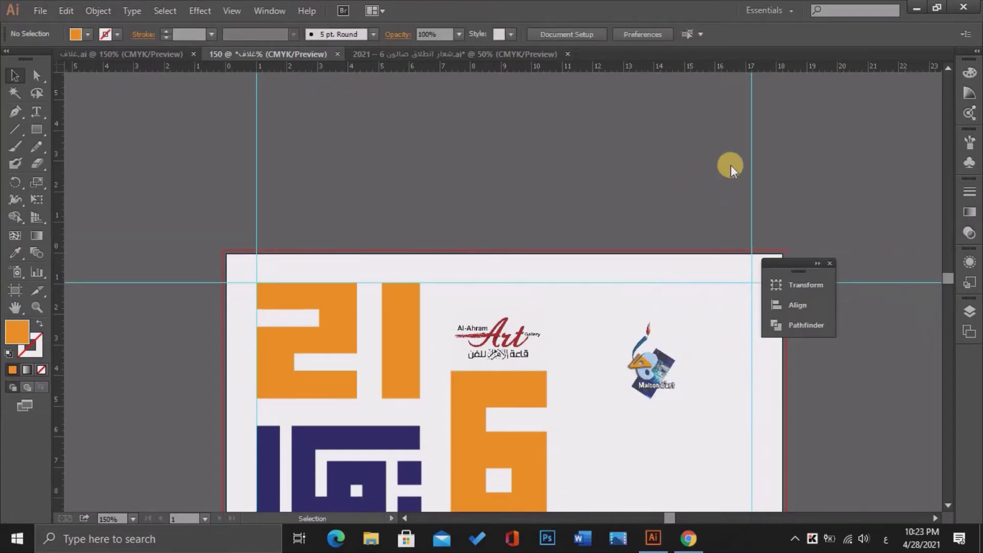
key("ctrl+minus")
key("ctrl+minus")
key("ctrl+equal")
left_click(948, 511)
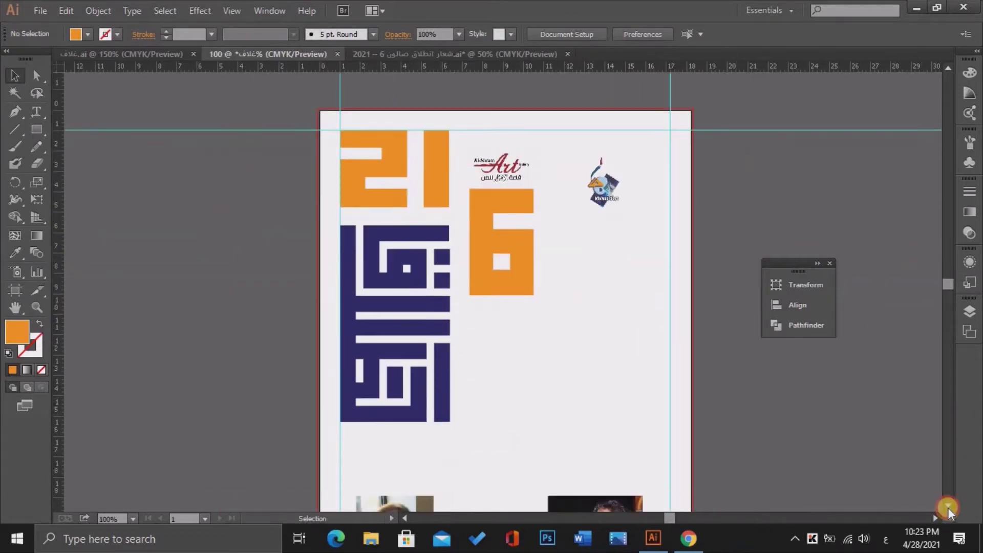
mouse_move(594, 402)
left_mouse_down()
mouse_move(732, 358)
mouse_move(566, 388)
left_mouse_up()
left_click(742, 308)
left_click(817, 263)
Add vertical guides at the 21's edge and left of the 6.
scroll(942, 284, "up", 5)
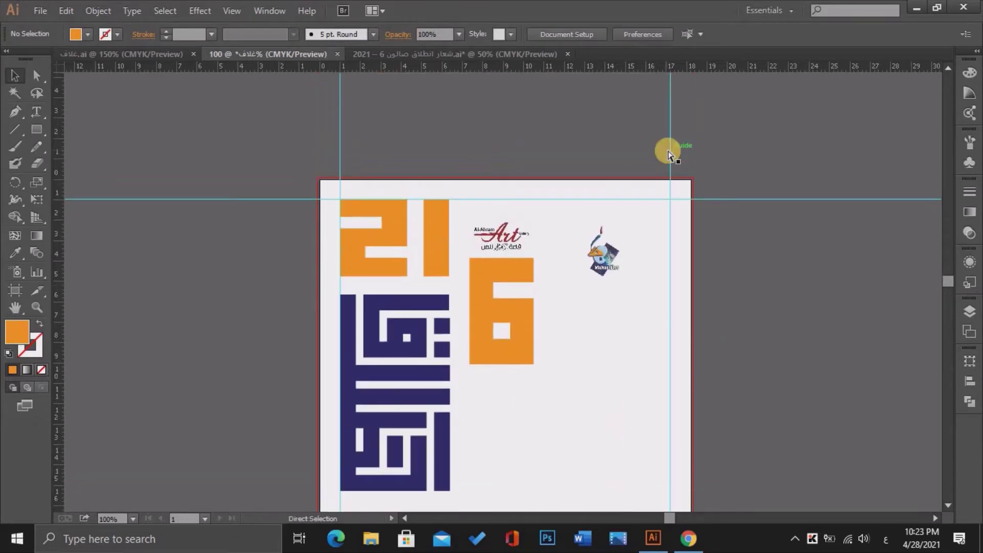
key("ctrl+plus")
left_click_drag(421, 119, 424, 118)
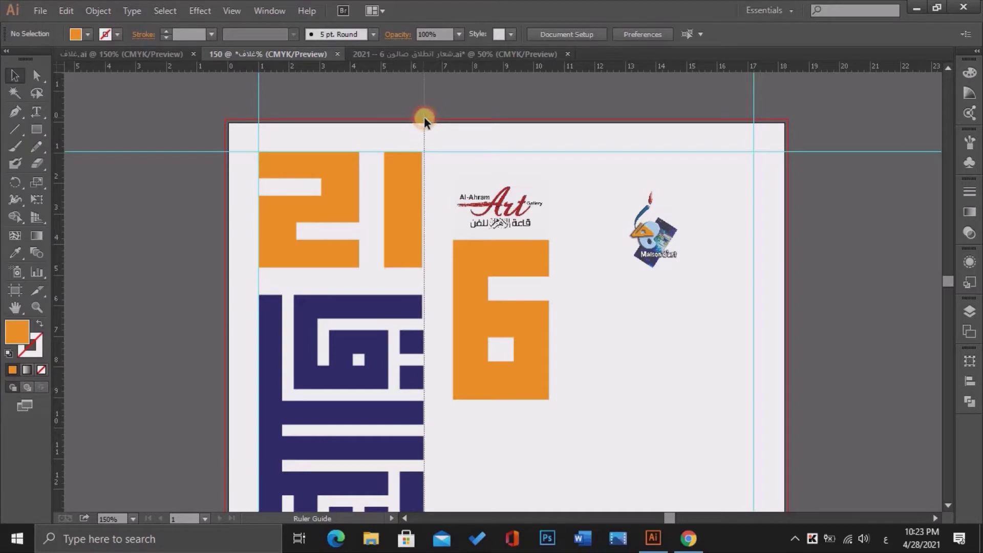
left_click_drag(424, 117, 429, 123)
left_click_drag(55, 143, 461, 195)
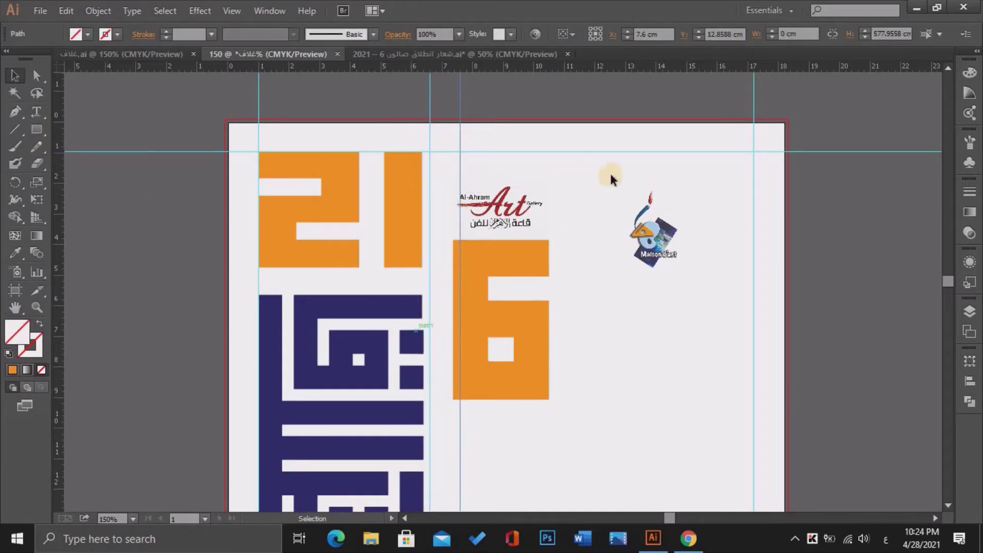
left_click_drag(568, 207, 514, 266)
Shift the Al-Ahram logo and 6 right to the guide and stretch the 21 to it.
left_click(527, 269, "shift")
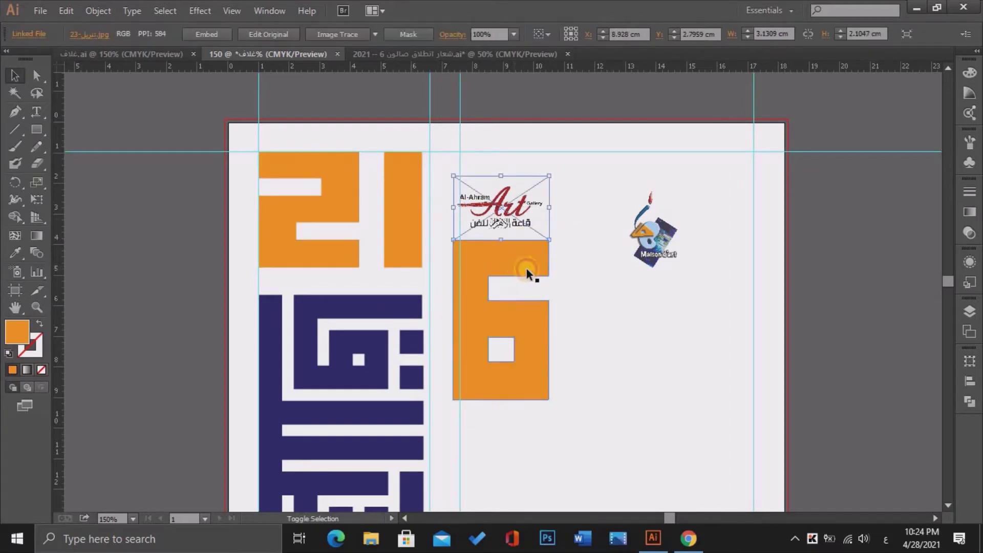
left_click(531, 264, "shift")
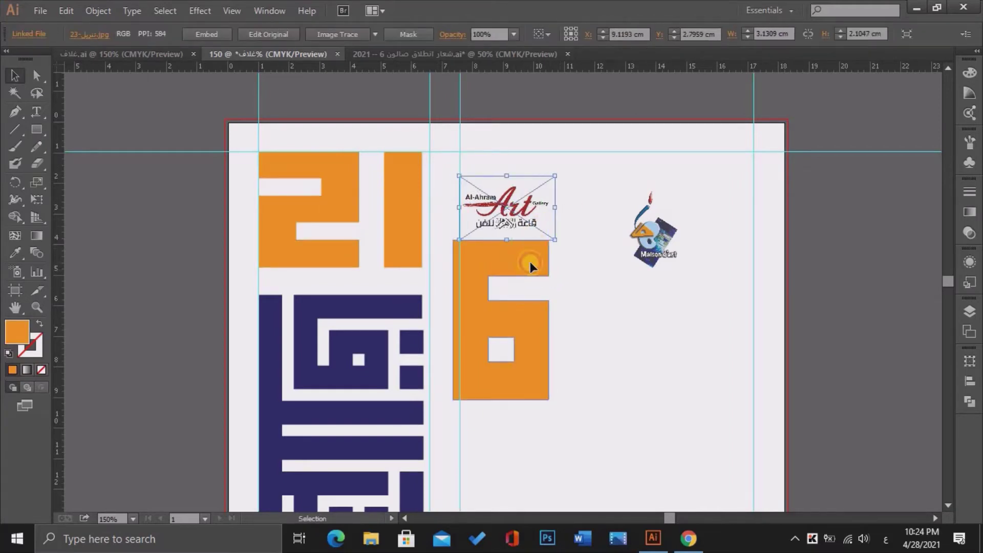
left_click_drag(531, 264, 537, 262)
left_click(452, 396)
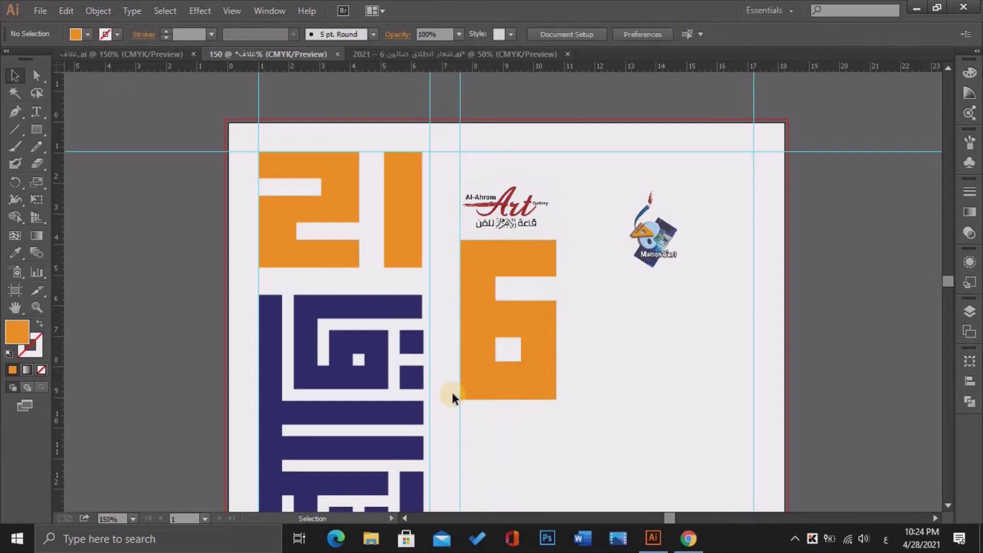
left_click(412, 264)
left_click_drag(423, 267, 429, 275)
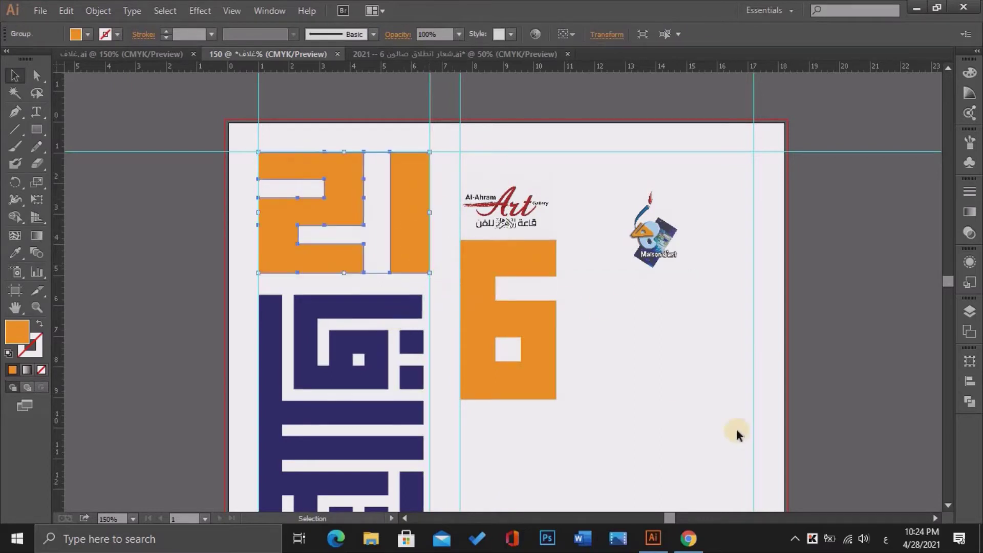
Stretch the navy calligraphy block and select its top points with Direct Selection.
scroll(948, 507, "down", 3)
left_click(373, 369)
left_click_drag(424, 468, 430, 489)
left_click(36, 77)
left_click(442, 175)
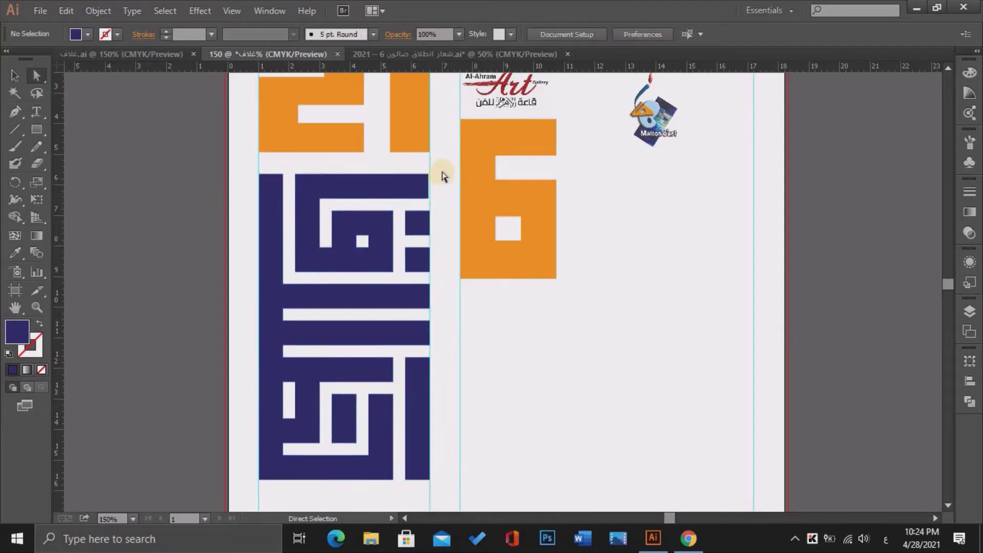
left_click_drag(424, 238, 425, 241)
left_click(582, 404)
Add two horizontal guides below the 21, one at the navy block's top.
left_click_drag(239, 67, 246, 150)
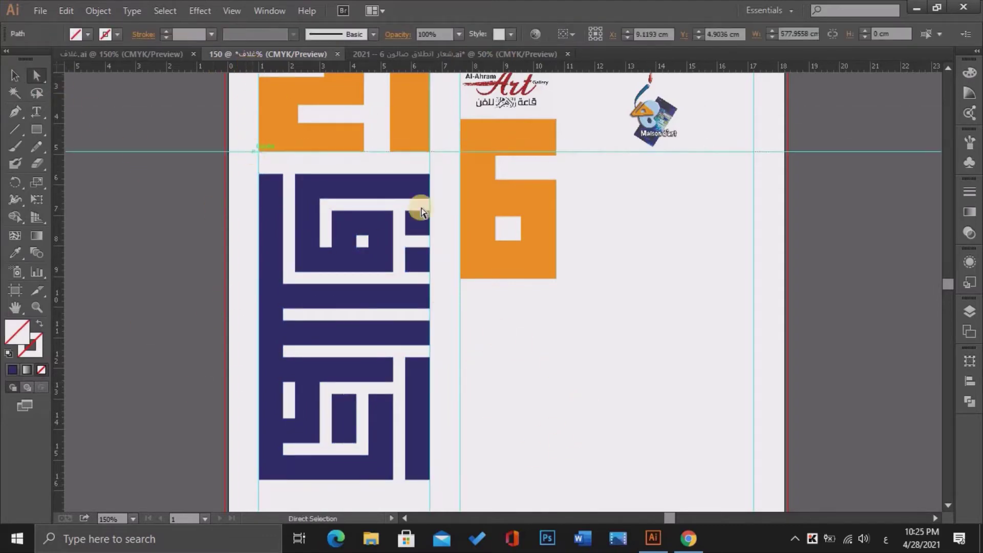
left_click_drag(125, 65, 132, 185)
left_click(302, 208)
Move the navy block down onto the guide and stretch the orange 6 slightly larger.
key("v")
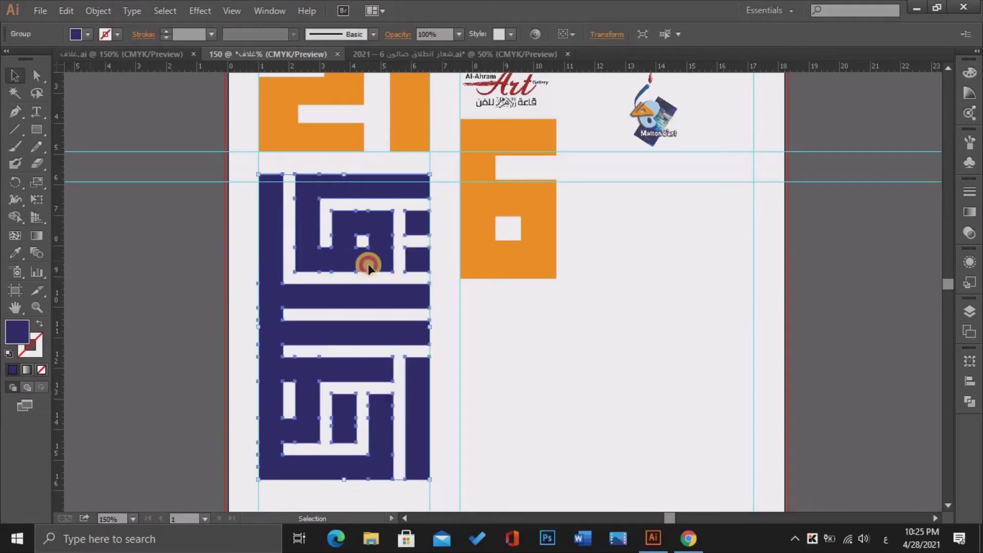
left_click_drag(366, 265, 366, 272)
left_click(534, 368)
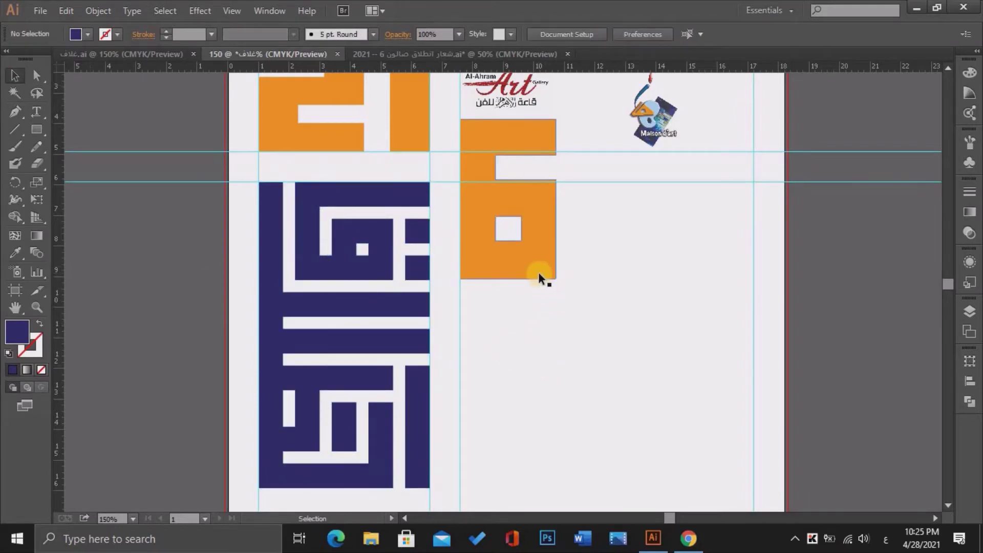
left_click(539, 277)
left_click_drag(559, 281, 558, 283)
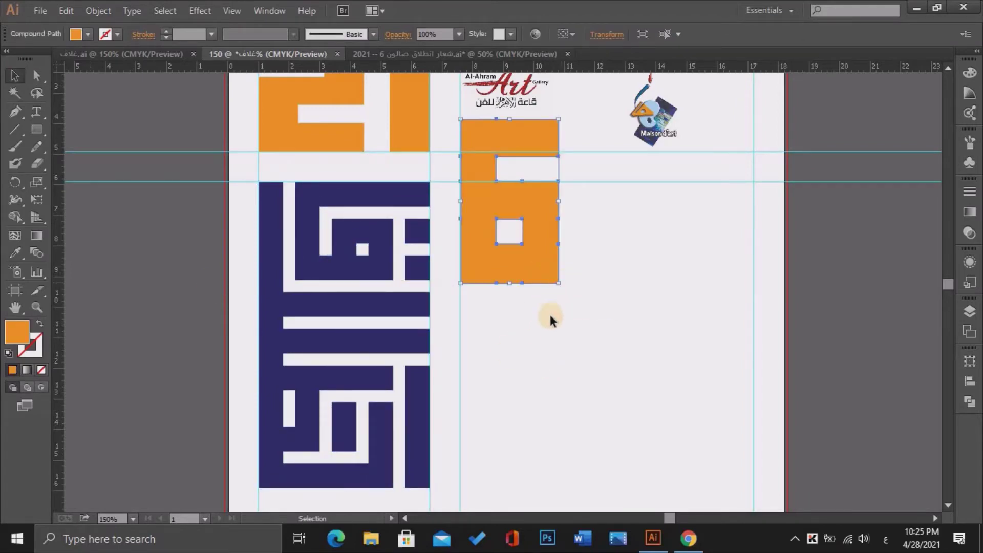
left_click(584, 225)
Try nudging the 6's inner notch points up with Direct Selection, then undo it.
left_click_drag(945, 281, 945, 275)
left_click(548, 279)
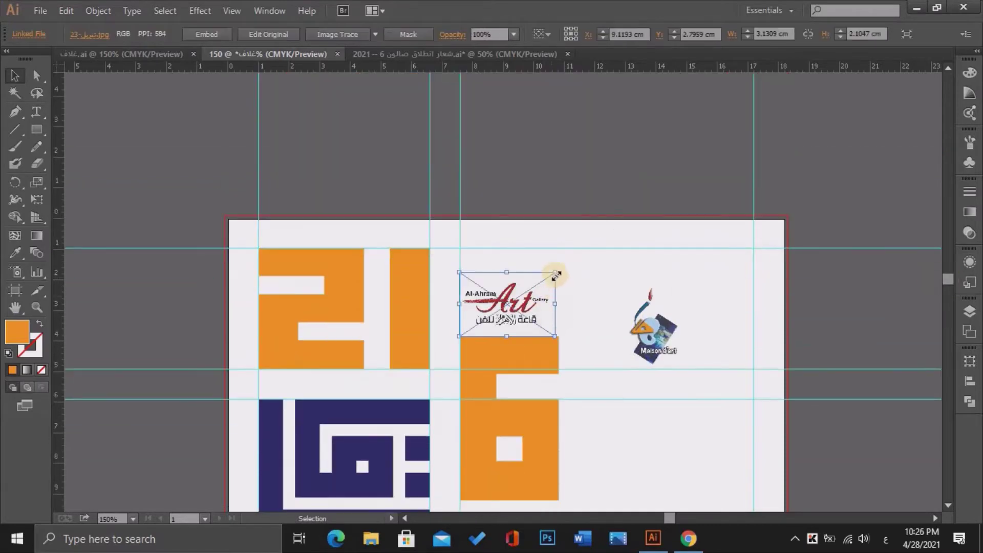
left_click(614, 312)
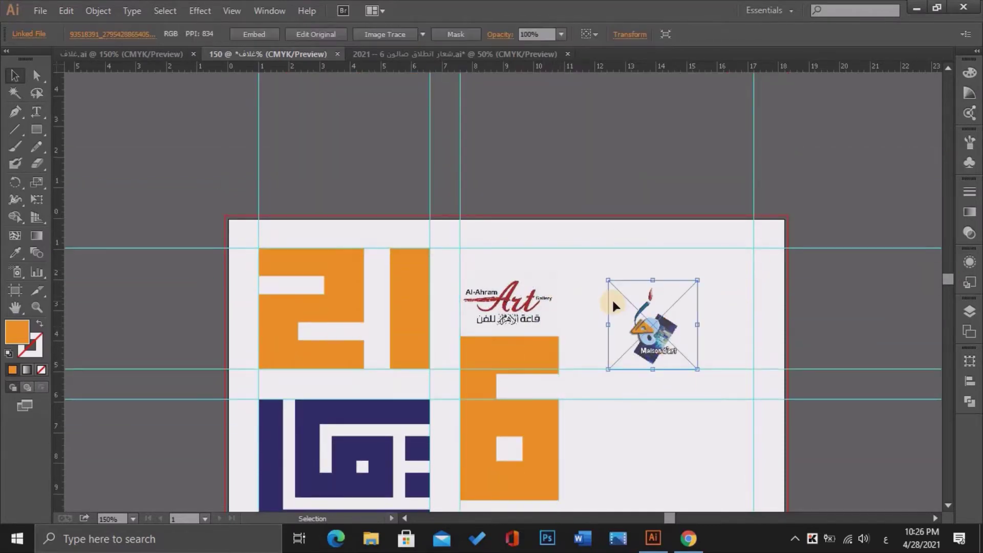
left_click(512, 359)
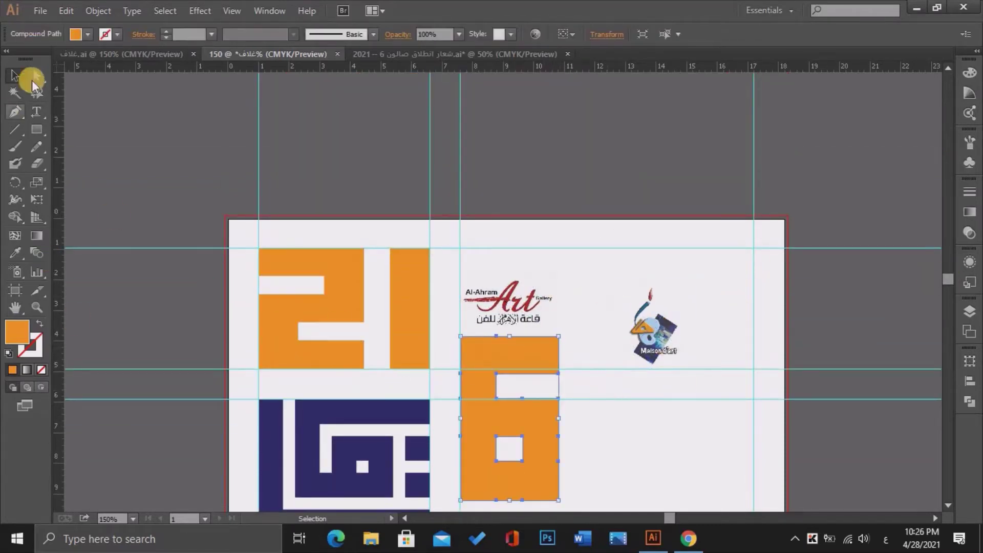
left_click(36, 76)
left_click_drag(487, 383, 488, 383)
key("Up")
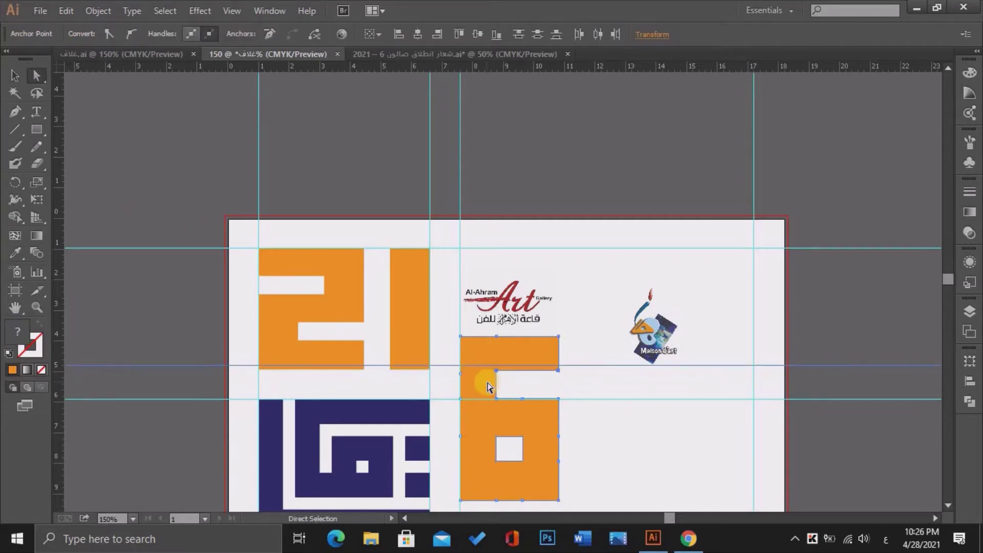
key("ctrl+z")
key("ctrl+z")
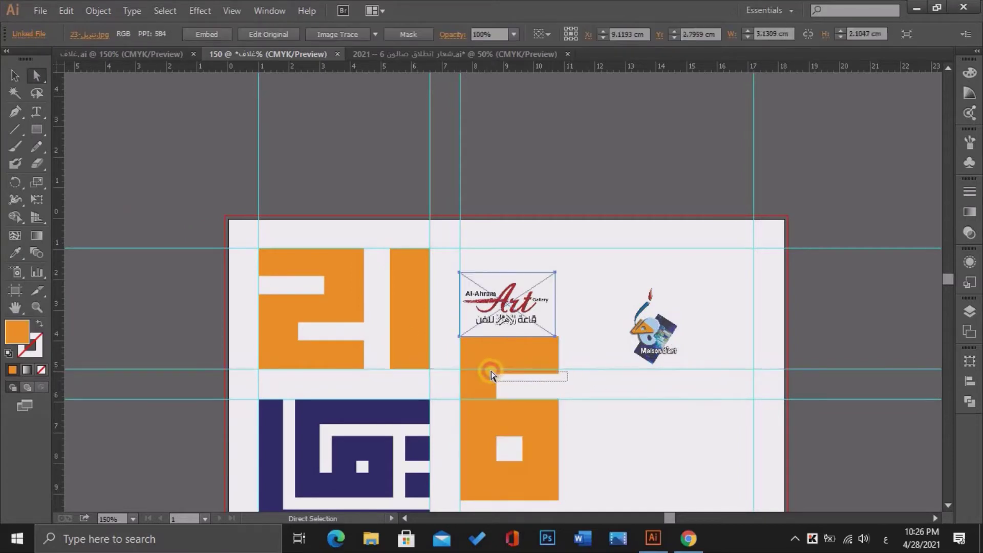
left_click_drag(491, 375, 492, 372)
left_click(681, 434)
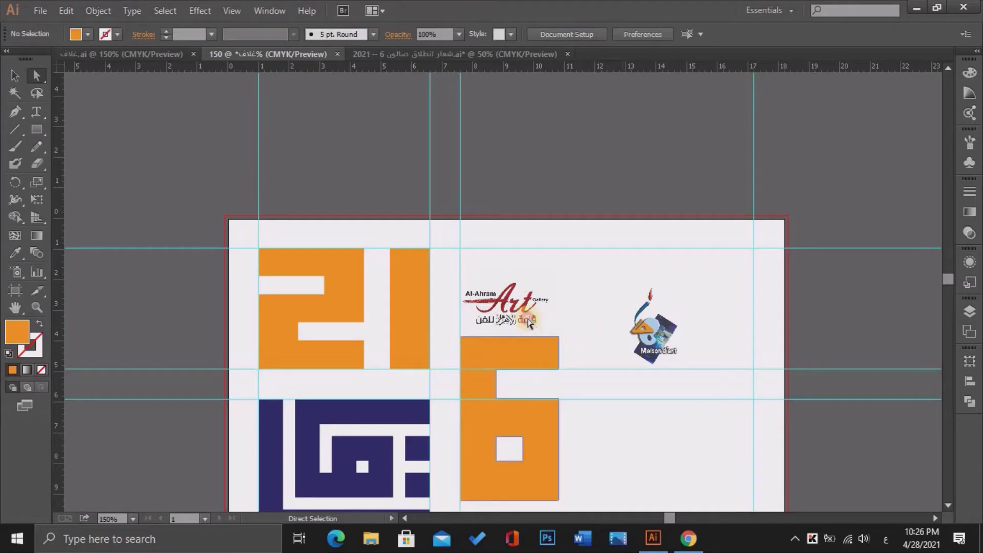
Raise the Al-Ahram Art logo slightly and add a horizontal guide at the 6's top.
left_click(519, 314)
key("v")
left_click_drag(518, 312, 518, 303)
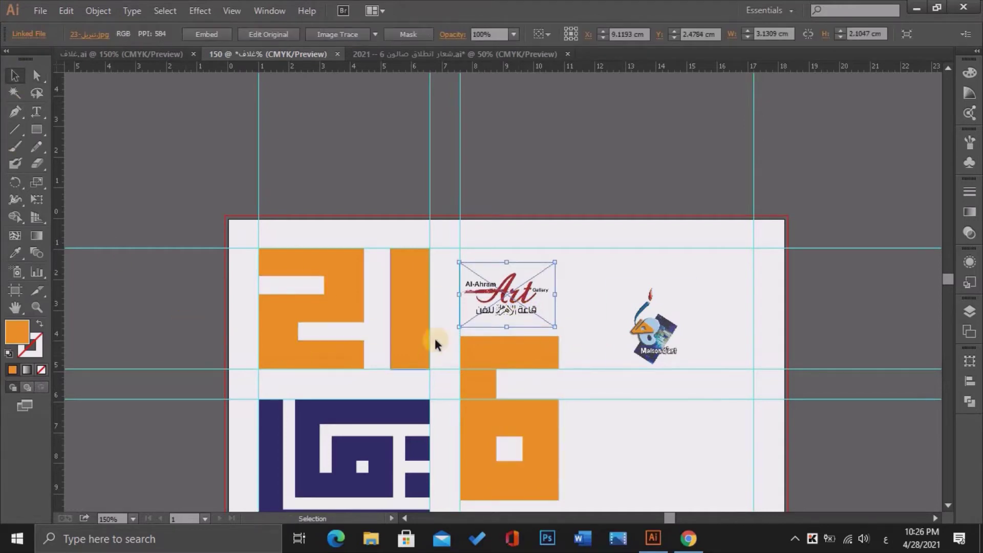
left_click_drag(288, 292, 291, 341)
left_click(37, 75)
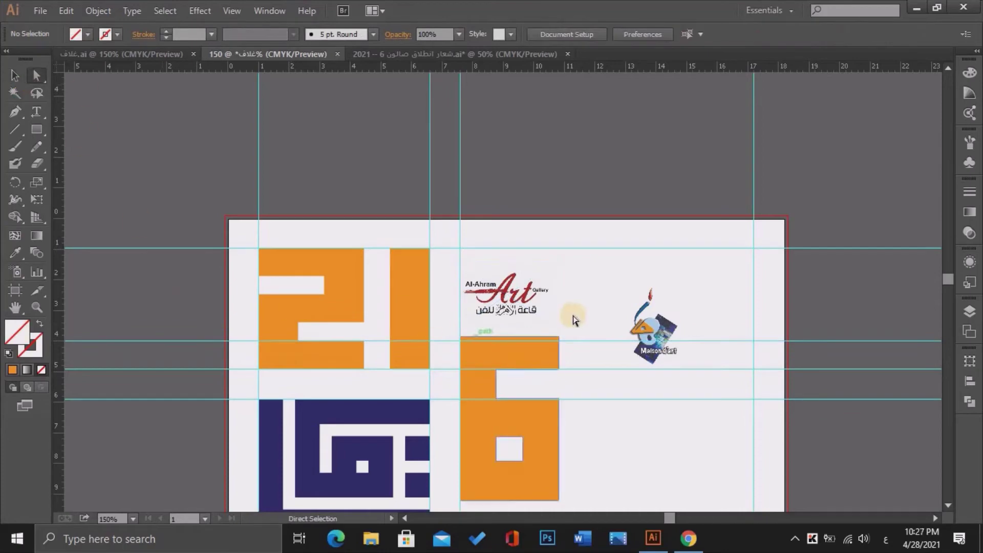
Move the 6 slightly right, nudge its top down, and lower the Al-Ahram logo slightly.
left_click_drag(487, 355, 496, 355)
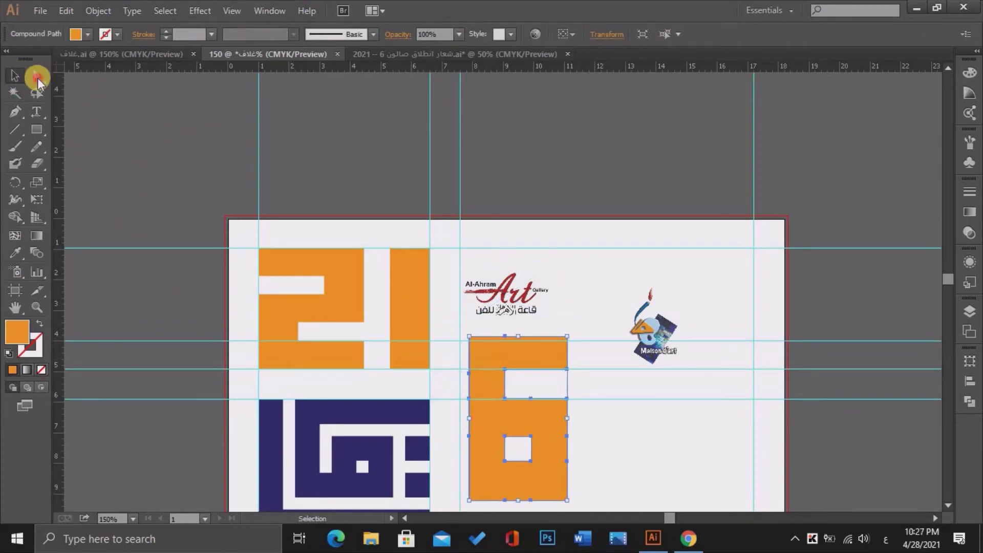
left_click(579, 328)
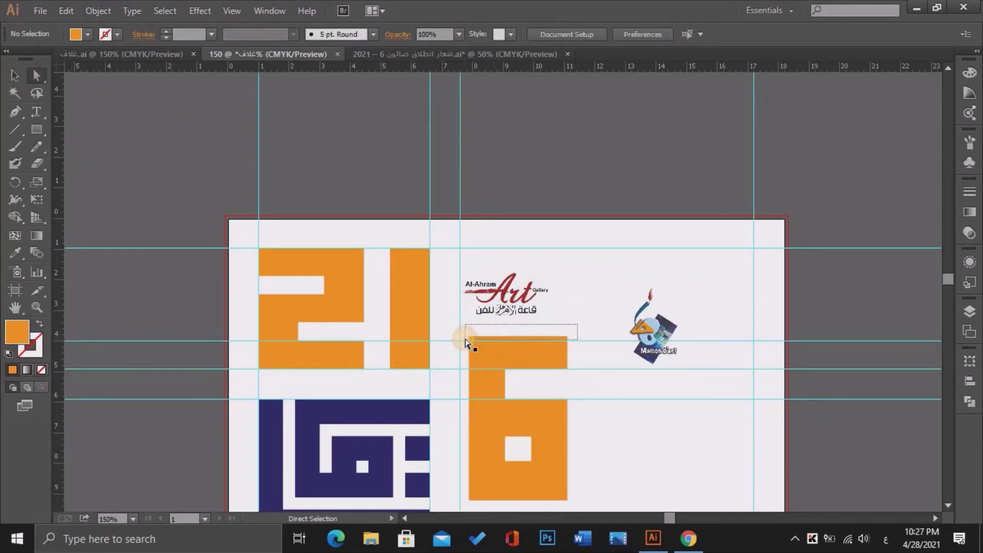
left_click_drag(467, 343, 486, 352)
key("Down")
key("Down")
key("Down")
left_click(582, 278)
left_click(15, 76)
left_click_drag(533, 299, 535, 309)
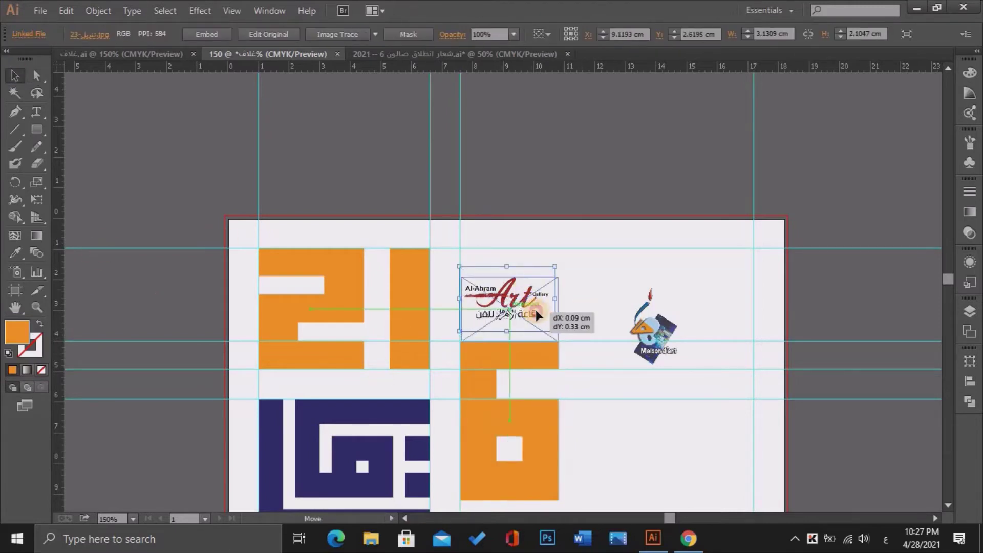
Shift the Maison d'art image to the right.
left_click(567, 295)
key("ctrl+plus")
key("ctrl+plus")
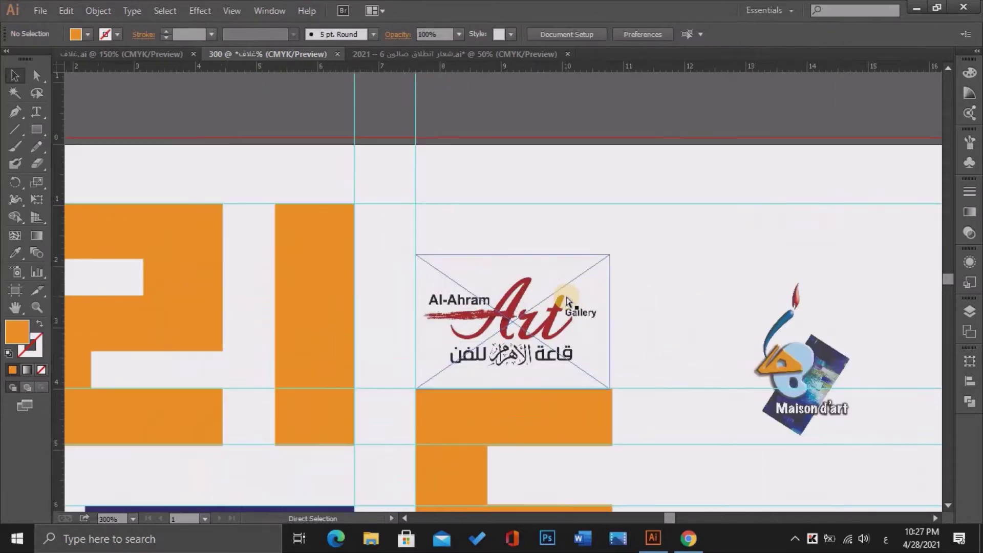
left_click(786, 356)
key("ctrl+minus")
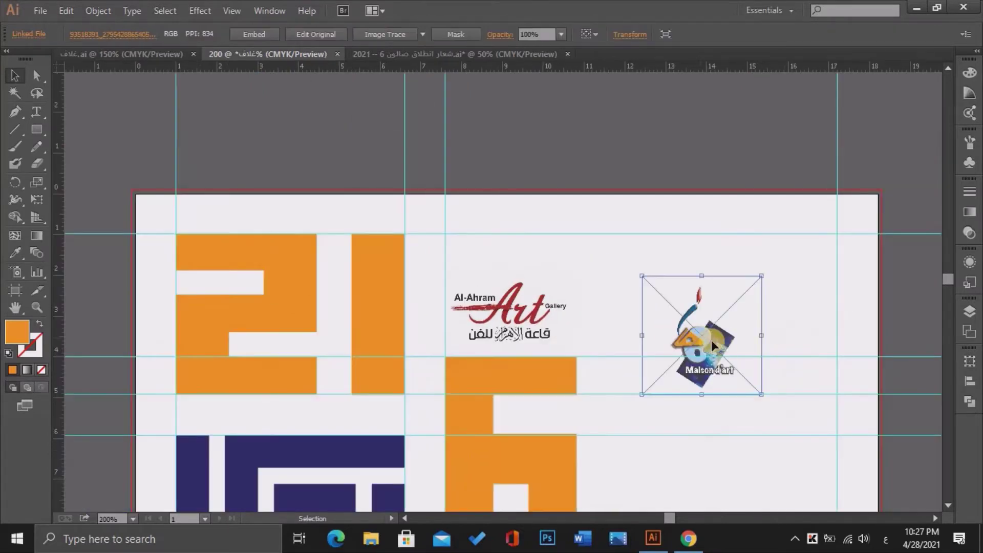
left_click_drag(712, 341, 744, 340)
left_click(619, 287)
Enlarge the Maison d'art image to 3.95 cm, move it further right, and guide the orange block's edge.
left_click(717, 294)
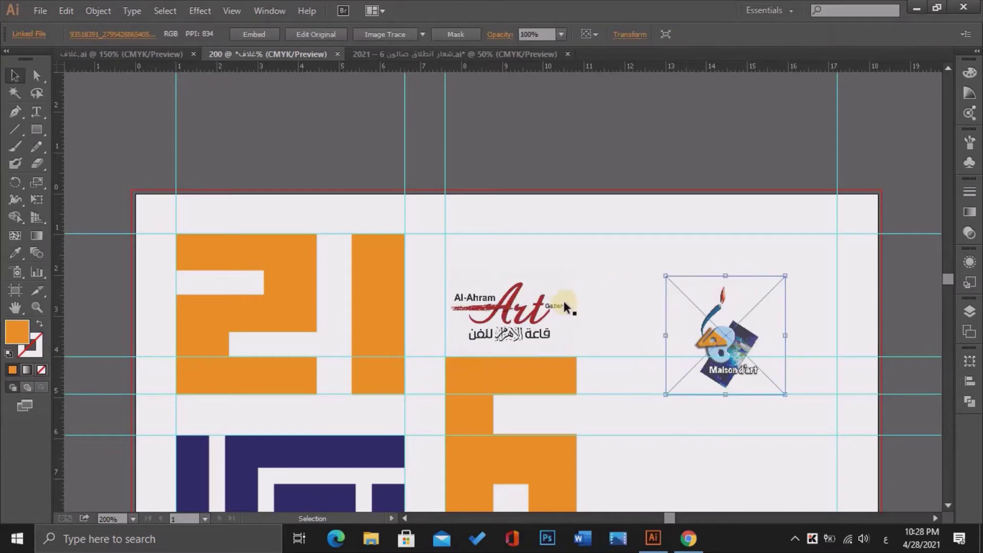
left_click_drag(666, 276, 623, 228)
left_click_drag(758, 296, 772, 293)
left_click(598, 280)
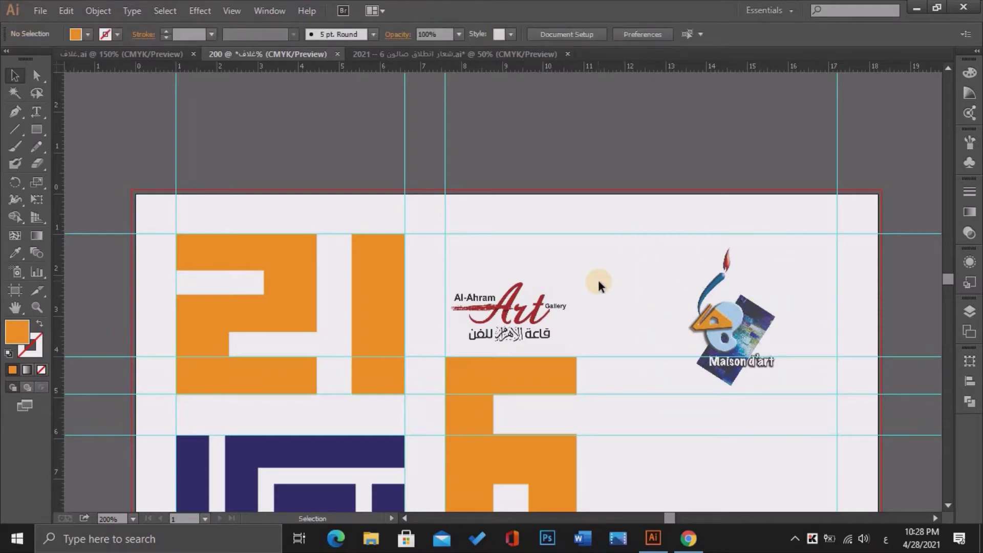
key("ctrl+minus")
left_click(947, 502)
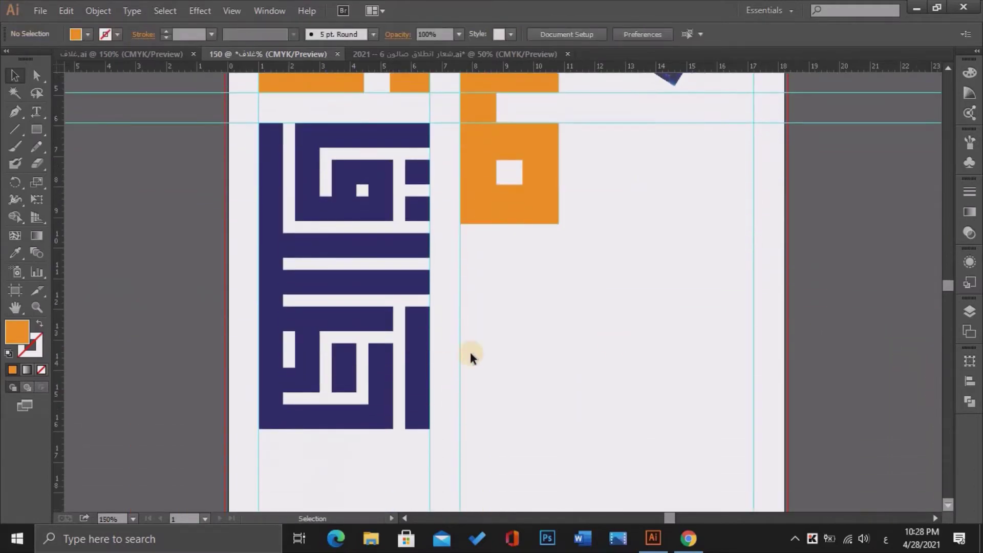
left_click_drag(552, 213, 559, 214)
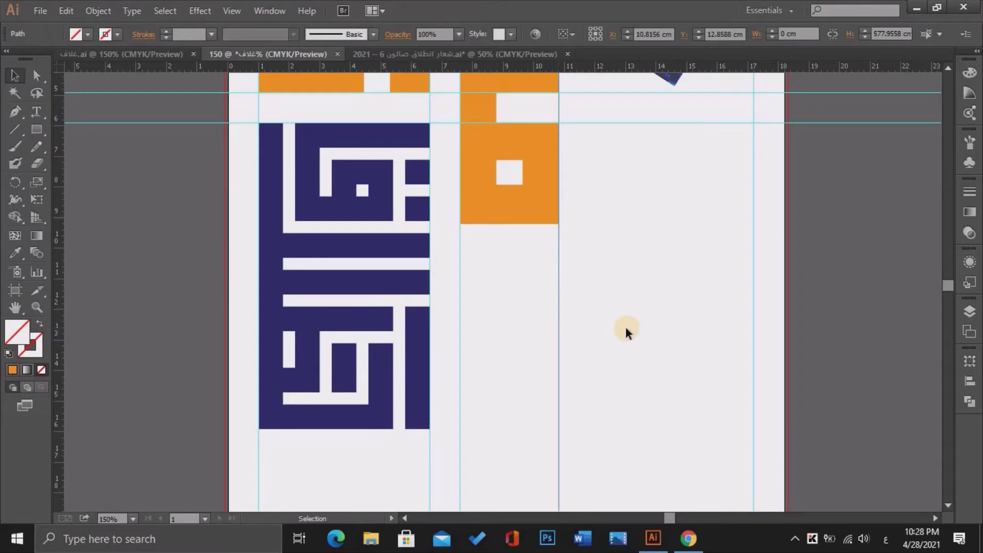
Drag the orange Kufic 6 left so it snaps onto the column guides under the Al-Ahram logo.
key("ctrl+minus")
key("ctrl+minus")
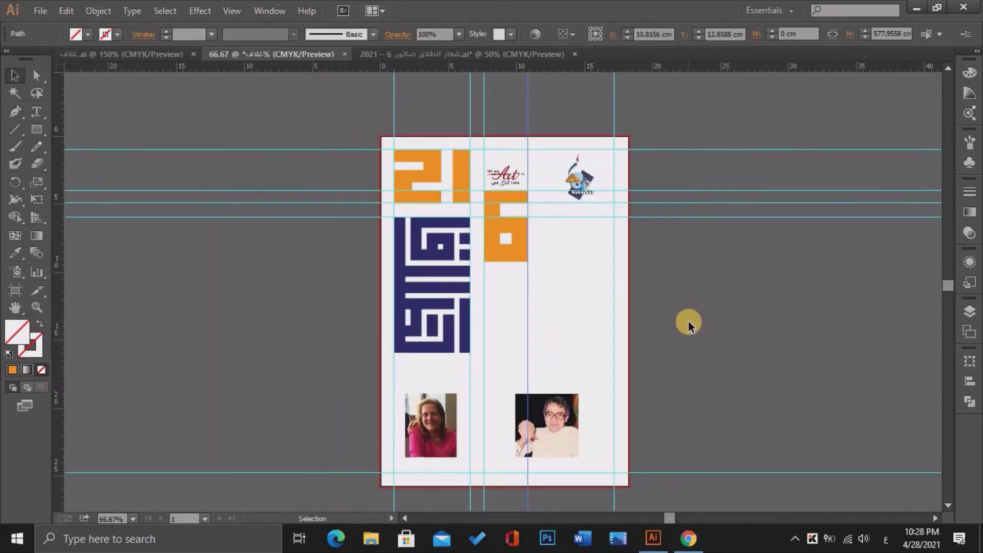
key("ctrl+plus")
key("ctrl+plus")
key("ctrl+plus")
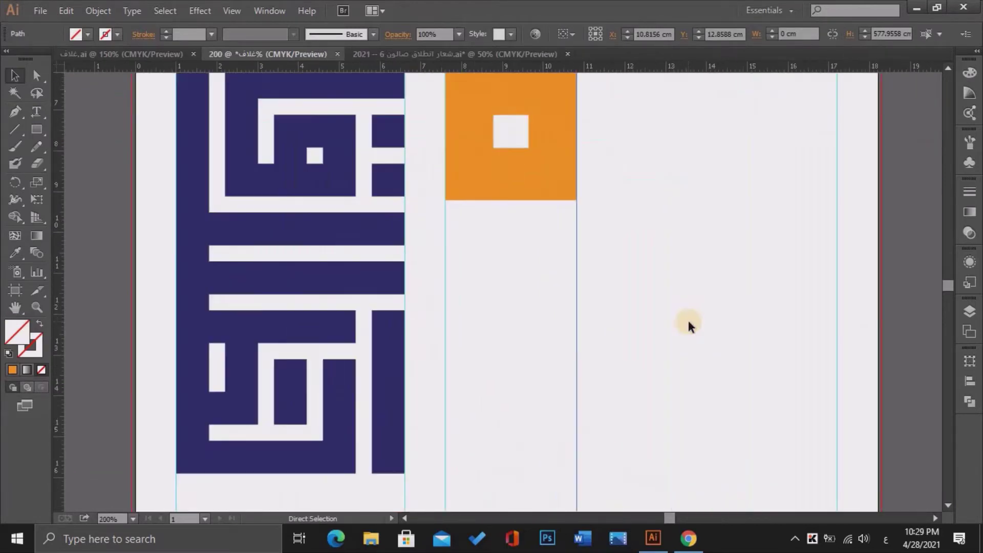
scroll(869, 297, "up", 5)
left_click(36, 78)
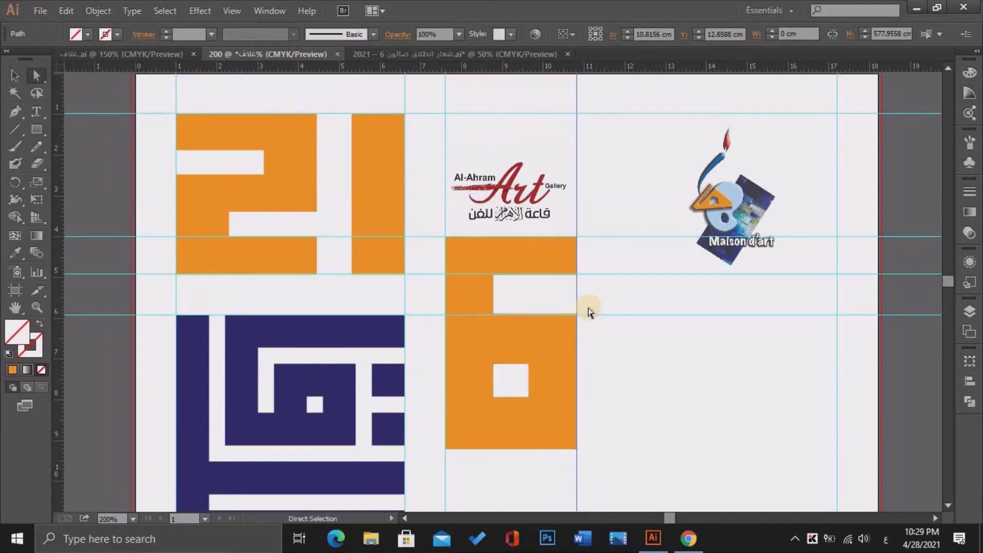
key("v")
mouse_move(548, 345)
left_mouse_down()
mouse_move(692, 386)
mouse_move(518, 340)
left_mouse_up()
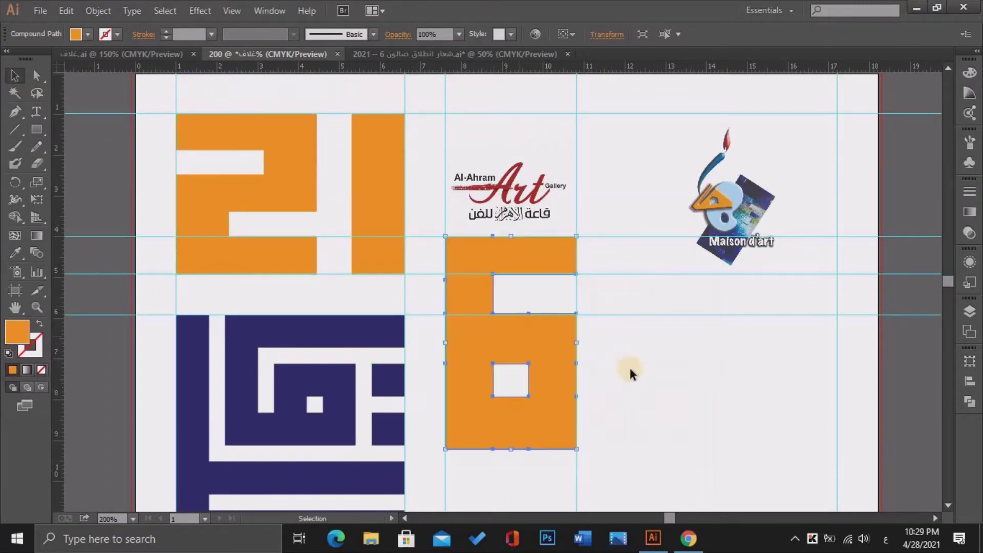
key("ctrl+plus")
key("ctrl+plus")
key("ctrl+plus")
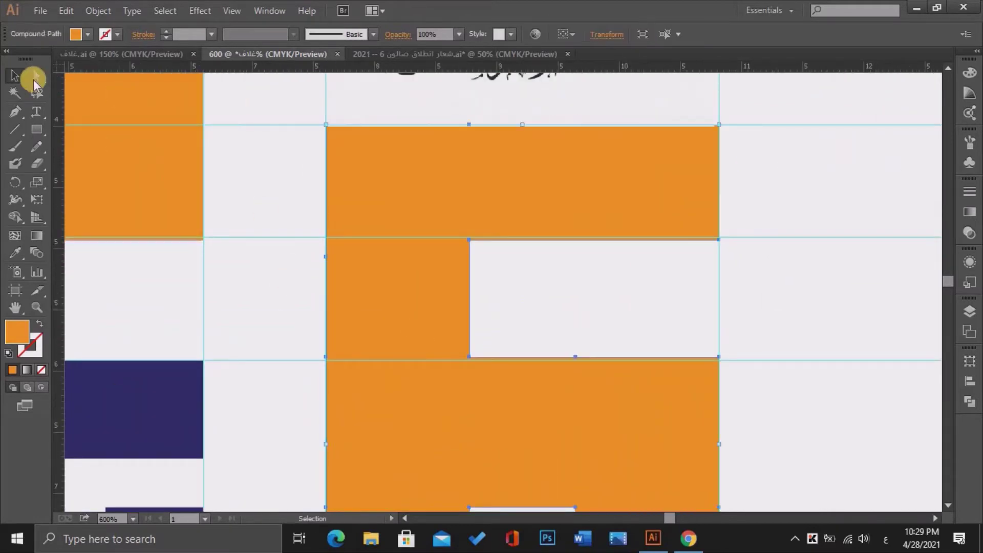
Nudge the orange 6 down and back up to line its top edge with the guide.
left_click(36, 77)
left_click(718, 356)
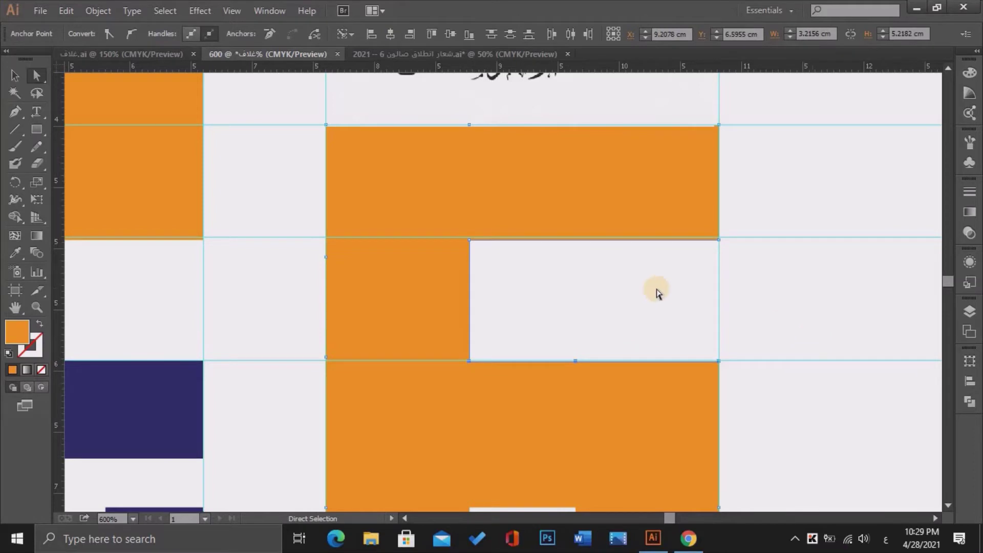
key("v")
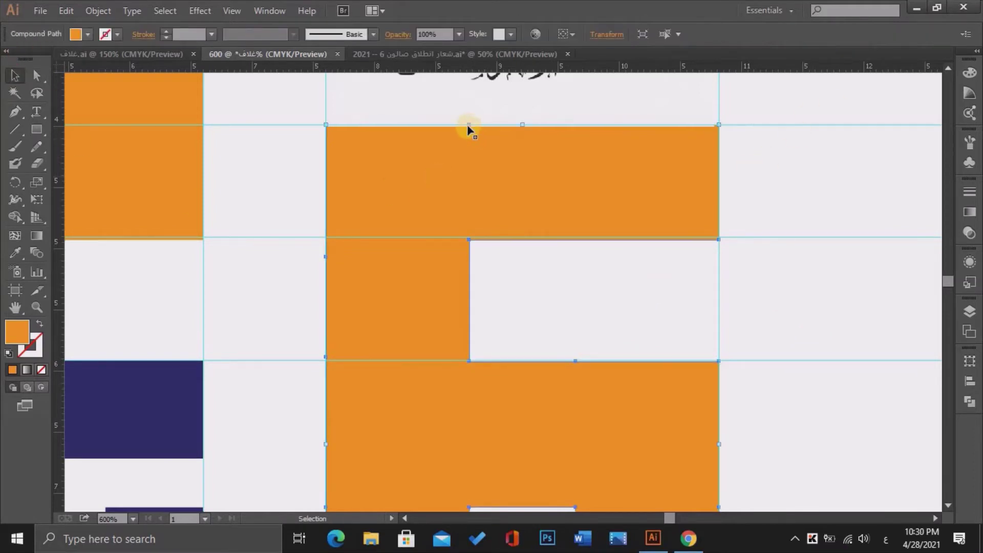
key("Down")
left_click(35, 76)
left_click(469, 129)
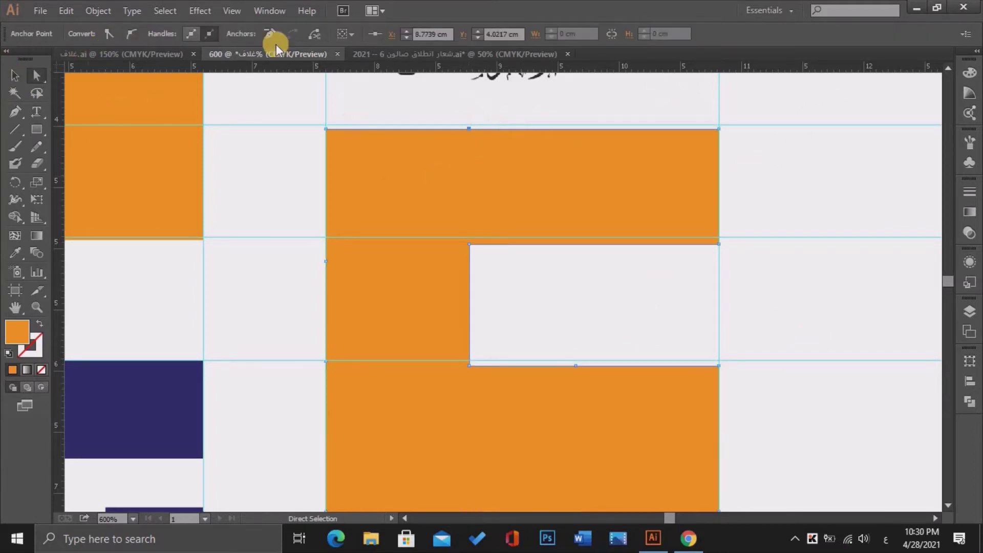
scroll(203, 123, "up", 1)
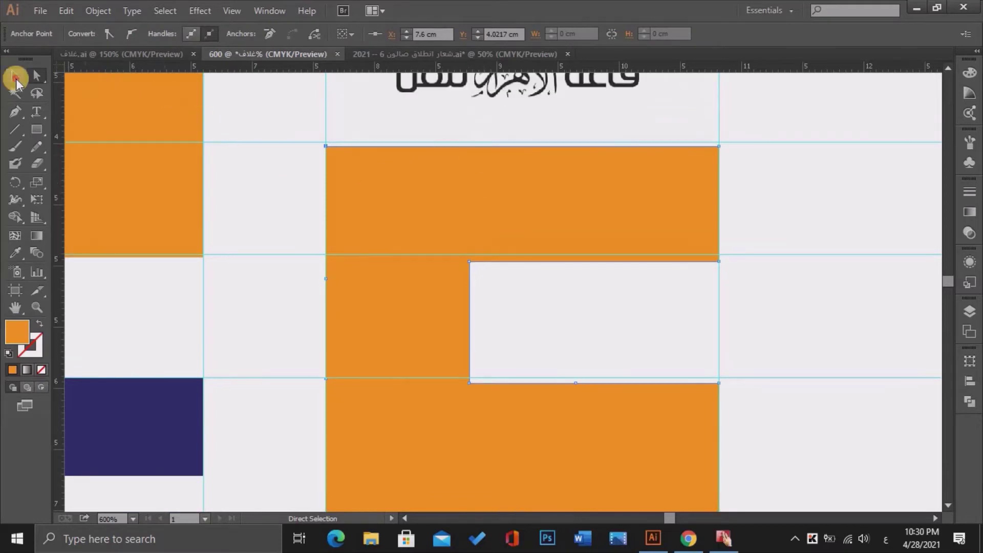
left_click(15, 75)
key("Up")
Select the orange 6's top anchors together and shift them onto the guide.
left_click(816, 159)
left_click(698, 158)
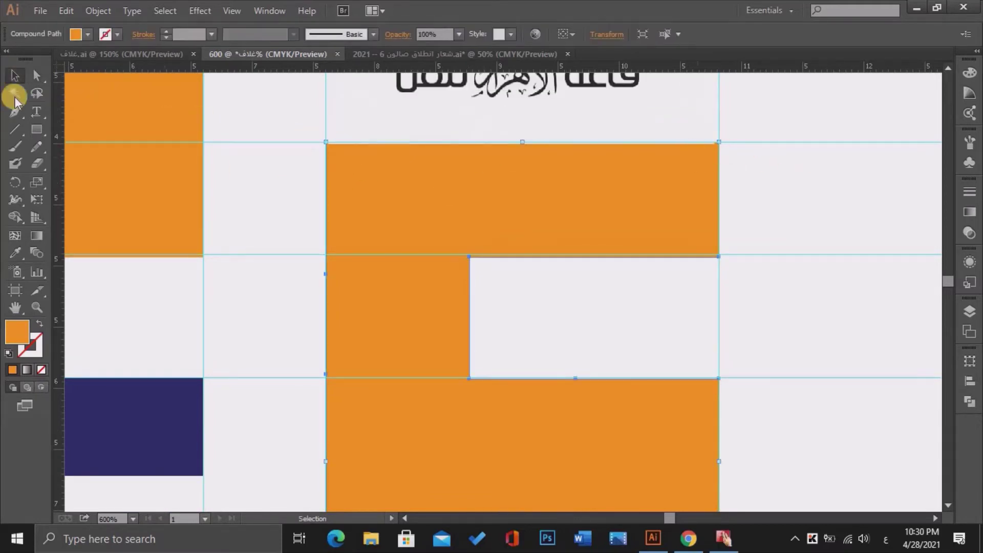
left_click(36, 76)
left_click(718, 142)
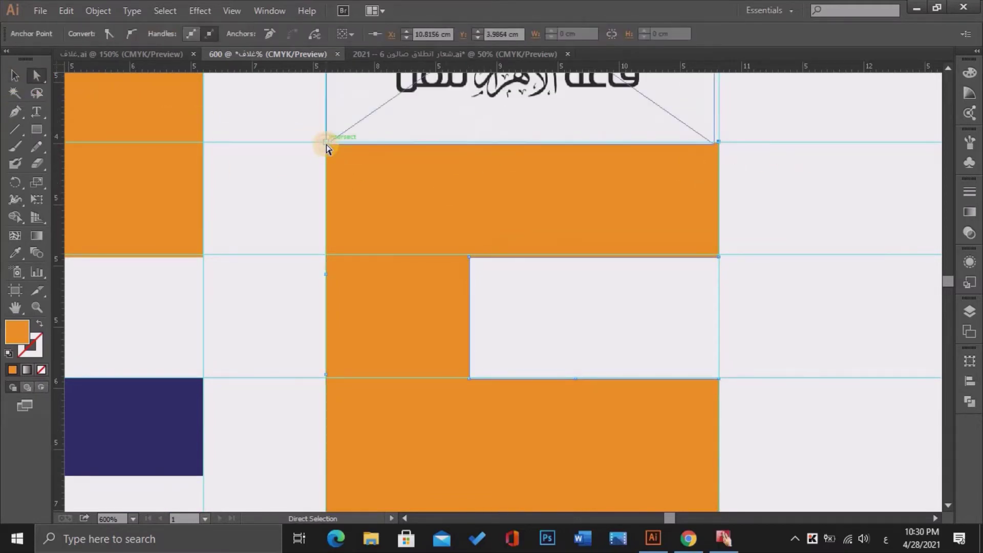
left_click_drag(724, 149, 596, 110)
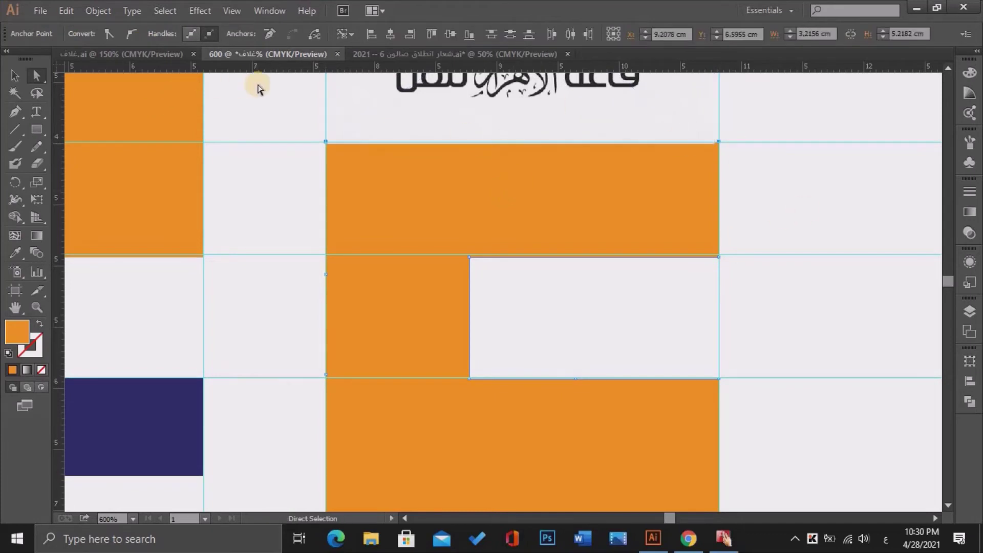
left_click_drag(718, 142, 723, 142)
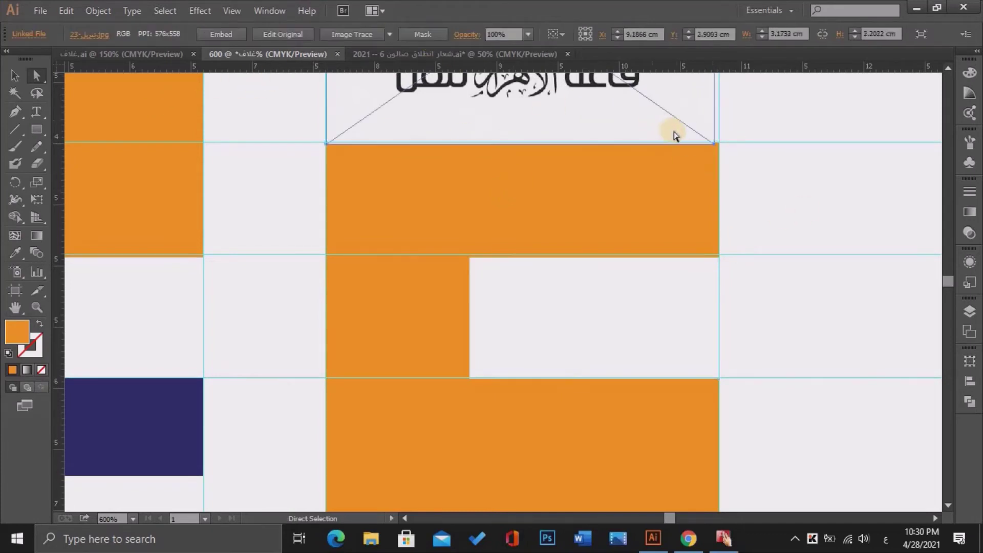
Enlarge the Al-Ahram Art Gallery logo by its corner to fill the column.
left_click(945, 284)
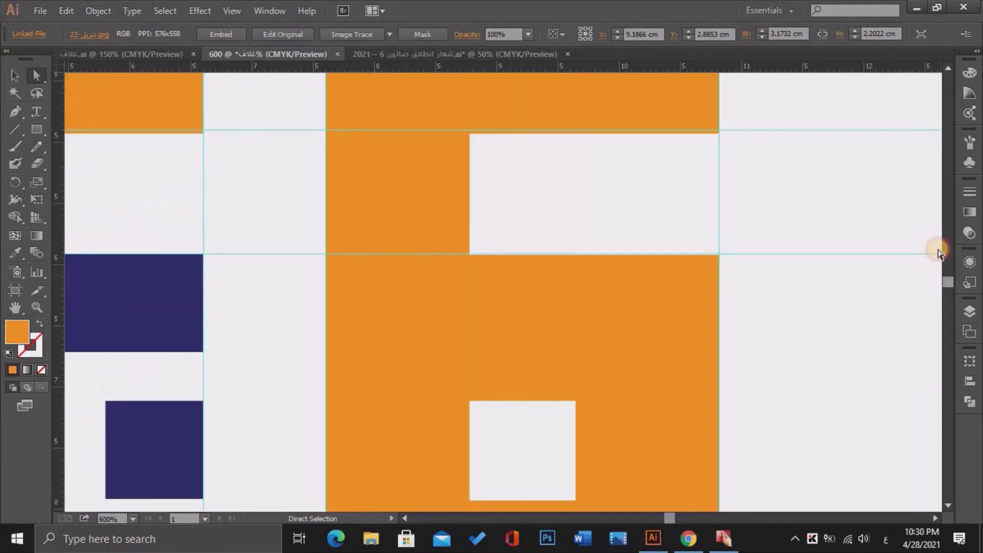
left_click(949, 67)
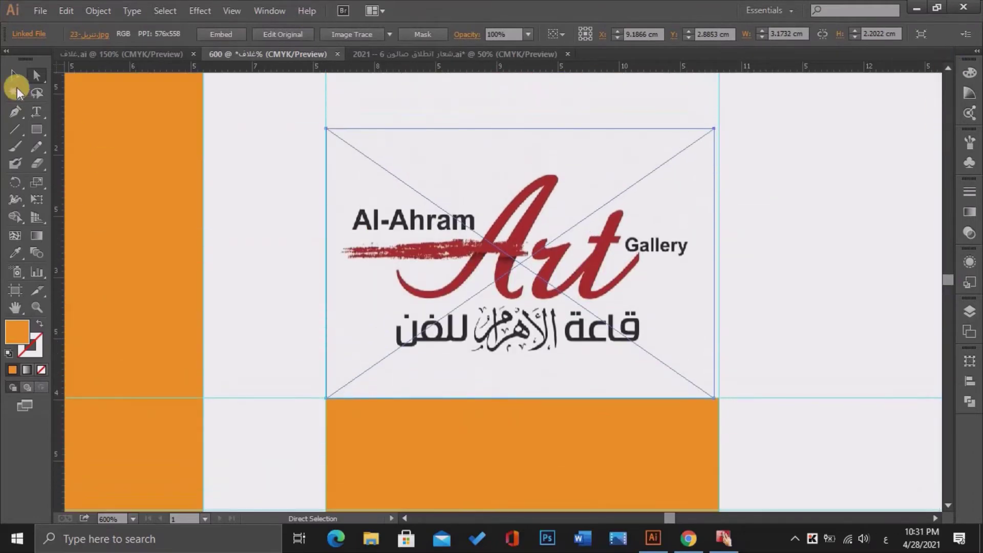
left_click(14, 76)
left_click_drag(715, 128, 720, 125)
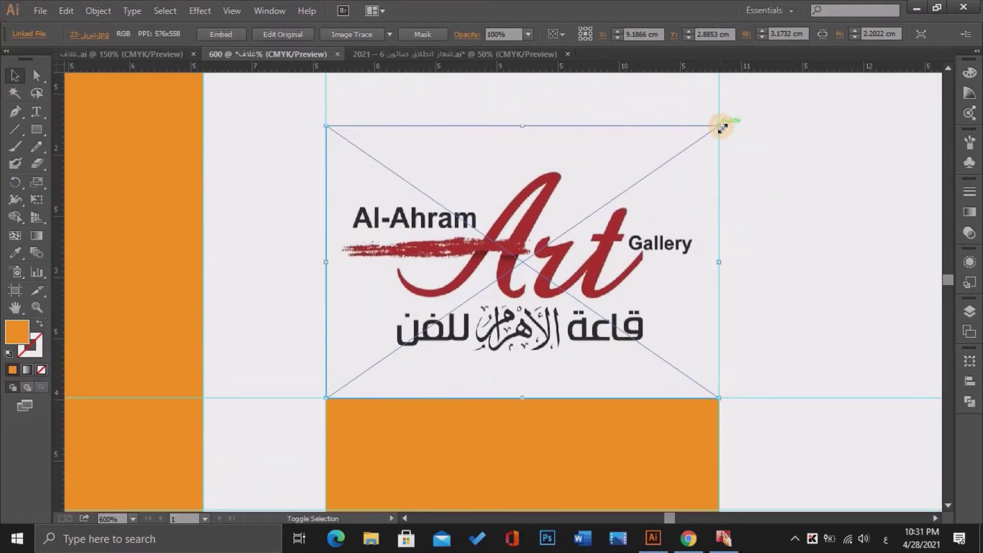
left_click(476, 463)
left_click(947, 506)
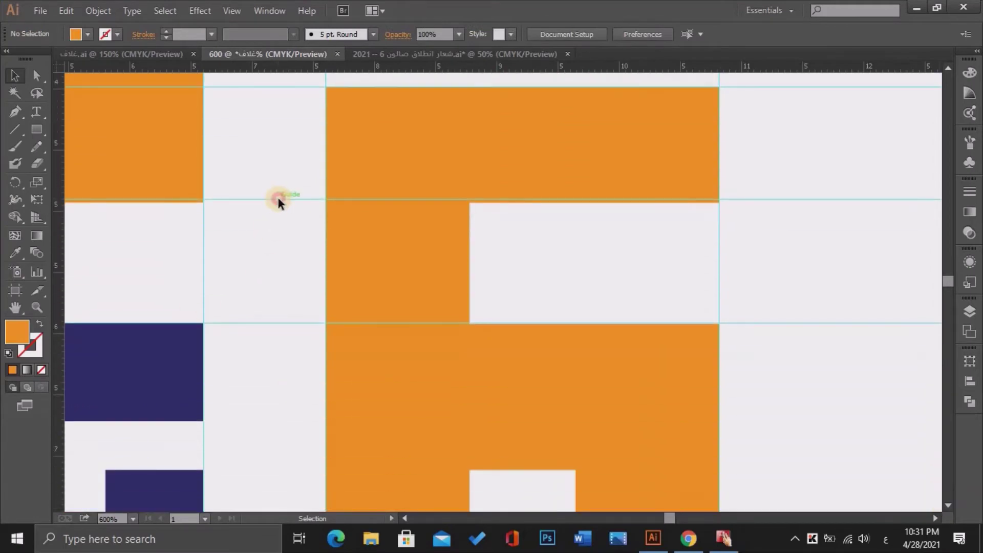
left_click(278, 202)
left_click(739, 303)
Move Layer 2 below Layer 1 in the Layers panel.
key("ctrl+minus")
key("ctrl+minus")
key("ctrl+minus")
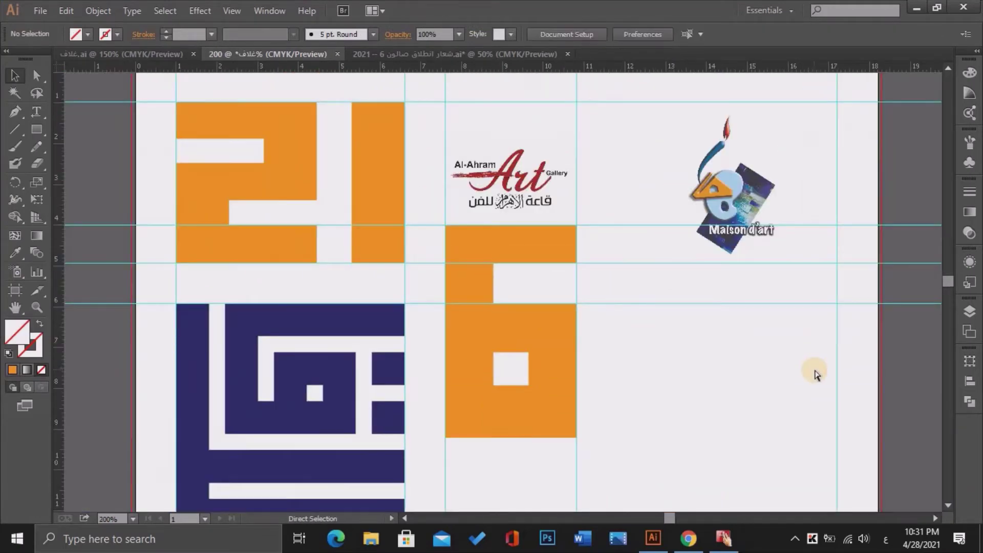
key("ctrl+minus")
key("ctrl+minus")
key("ctrl+minus")
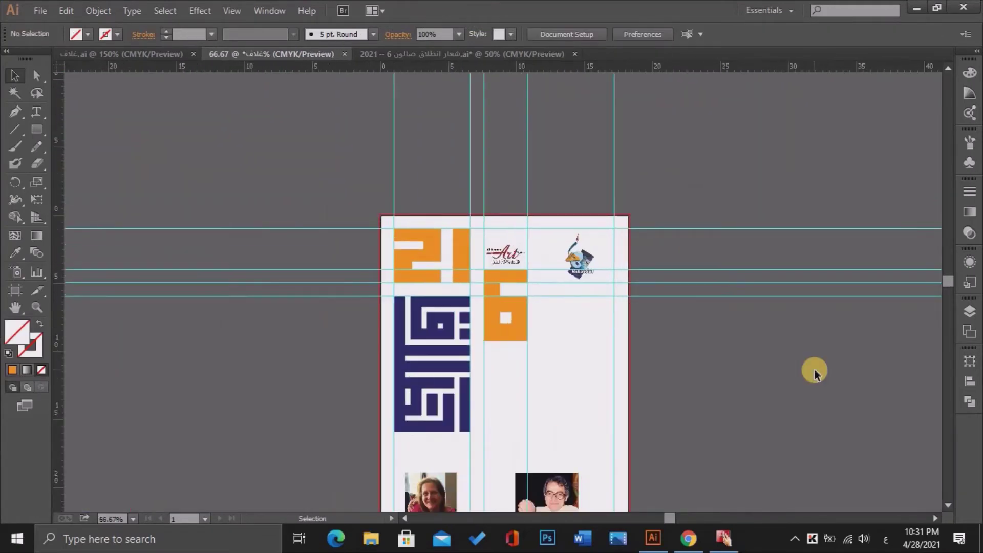
key("ctrl+plus")
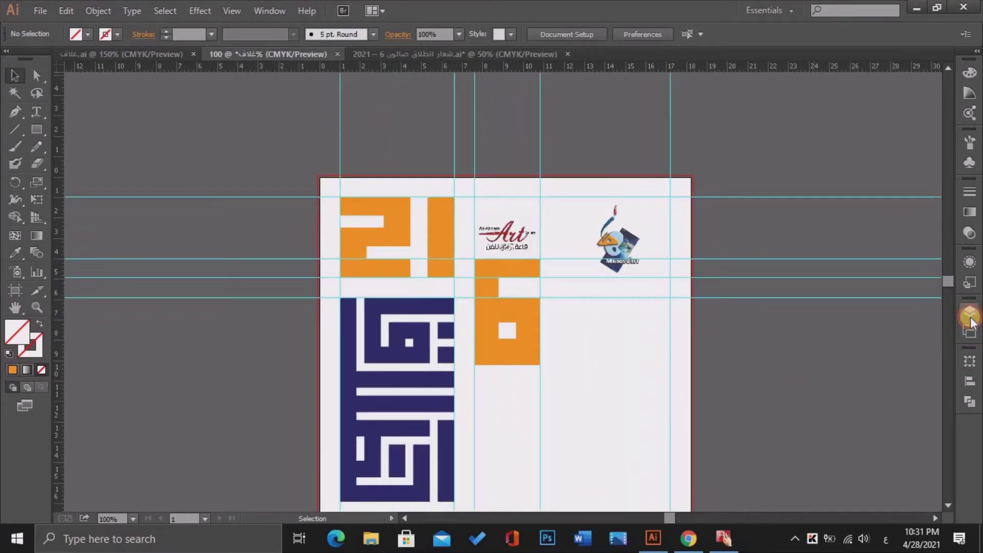
left_click(970, 310)
left_click_drag(865, 319, 865, 344)
Draw a grey band across the top of the cover, changing its fill to mid grey.
key("ctrl+minus")
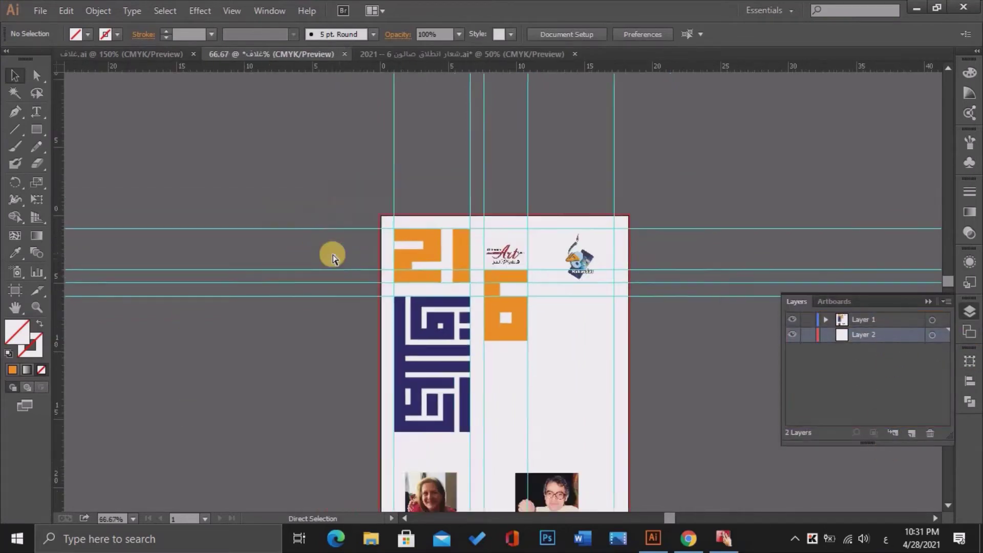
key("ctrl+minus")
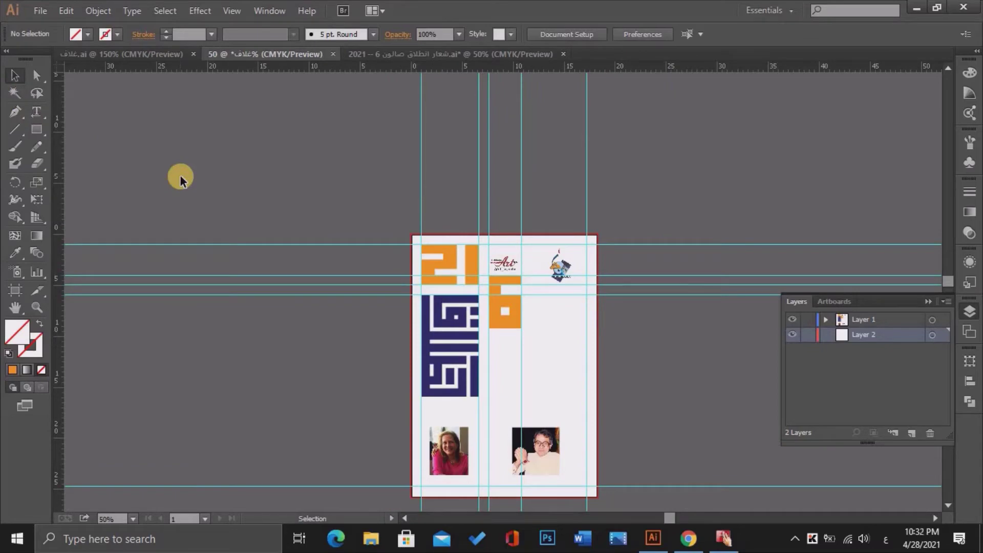
left_click(88, 34)
left_click(88, 97)
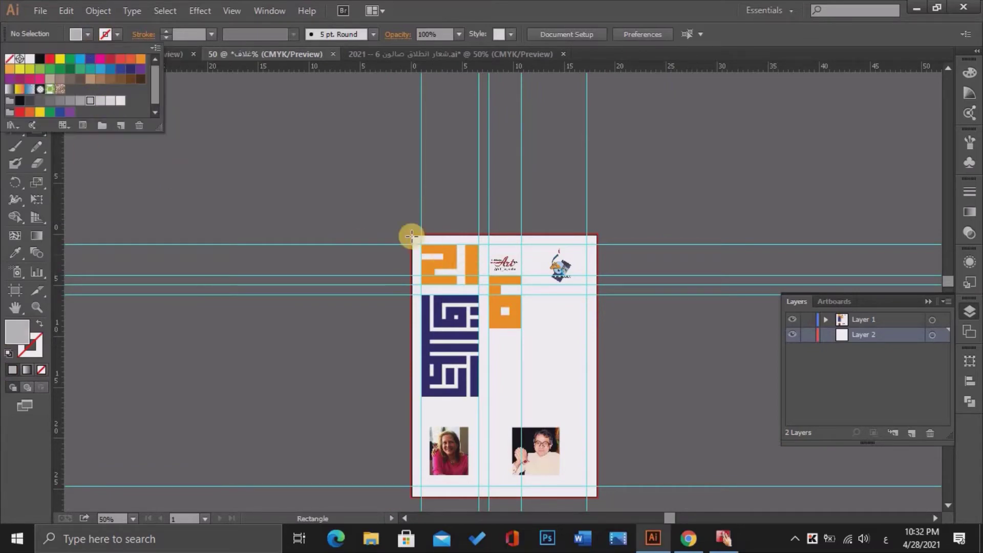
key("ctrl+plus")
key("ctrl+plus")
left_click_drag(319, 177, 692, 298)
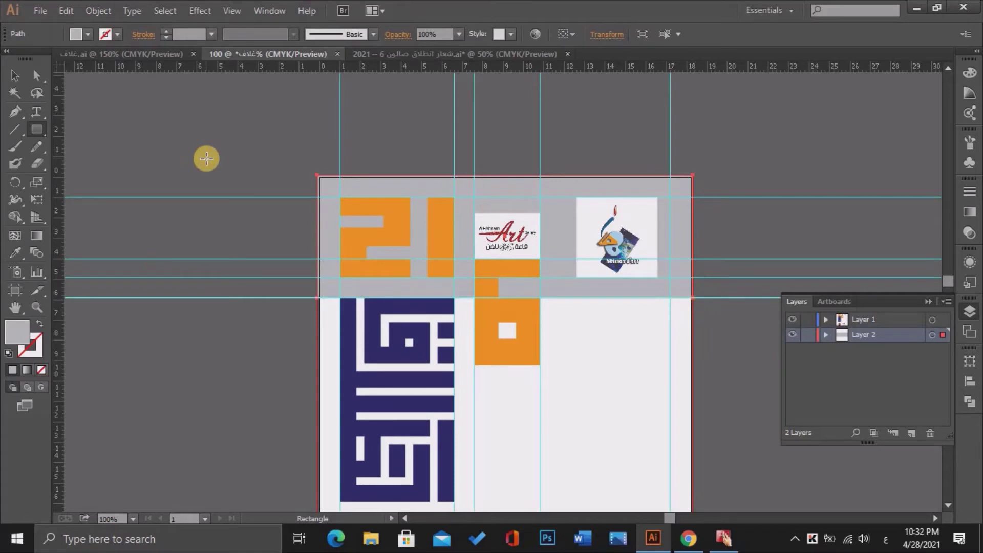
left_click(88, 34)
left_click(60, 100)
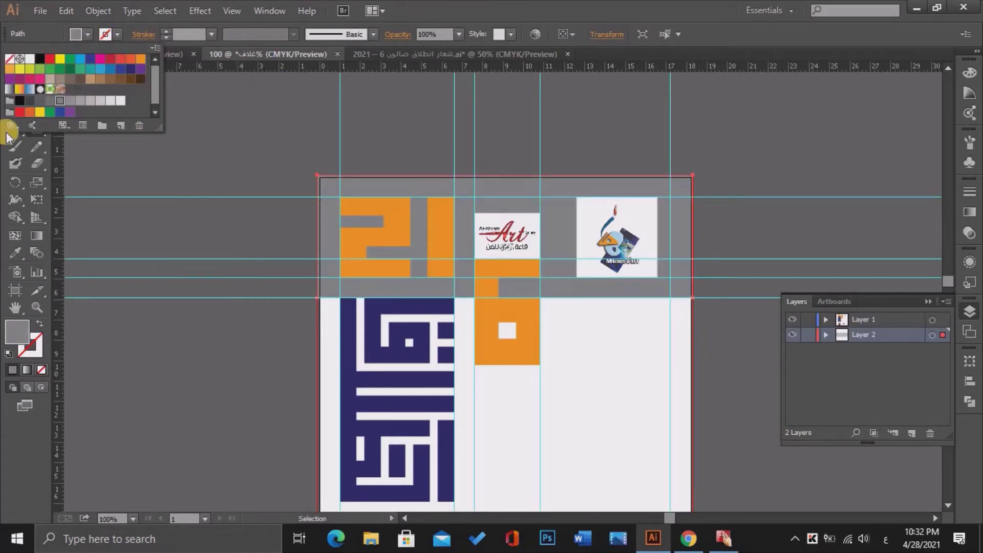
left_click(204, 154)
Draw a grey rectangle down the left column.
left_click(88, 34)
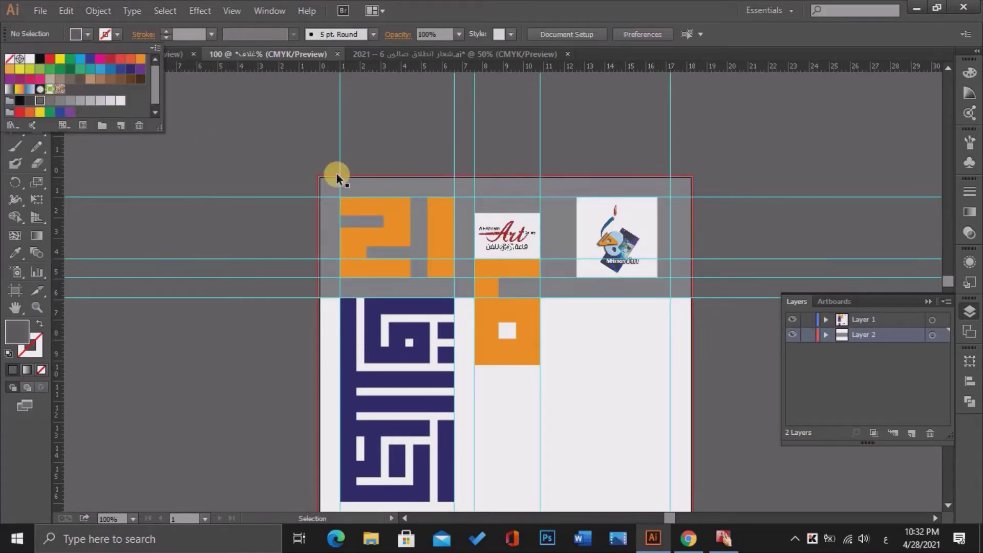
left_click(37, 129)
scroll(472, 498, "down", 3)
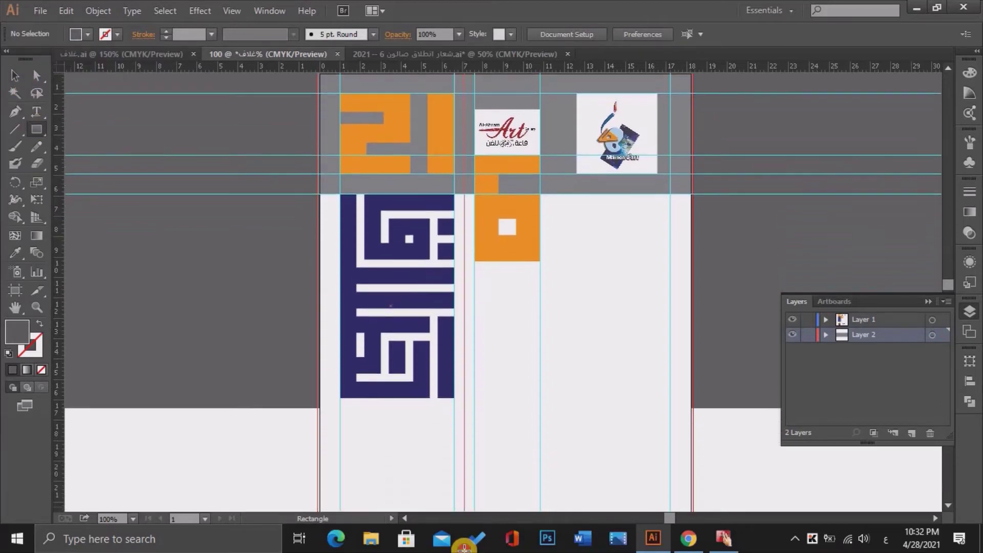
left_click_drag(463, 547, 474, 461)
key("v")
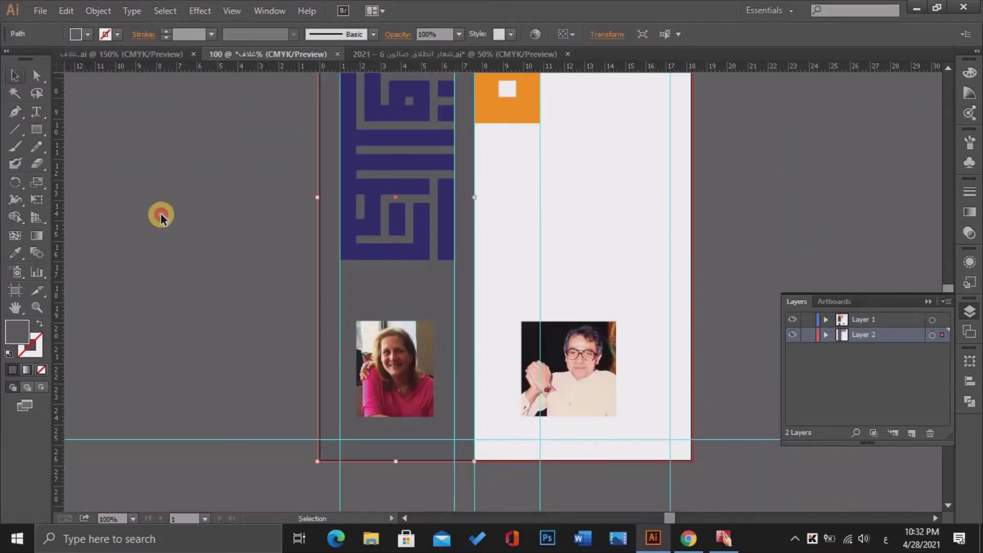
left_click(160, 218)
Draw a dark grey rectangle from the orange 6 up to the artboard top.
left_click(949, 303)
key("ctrl+0")
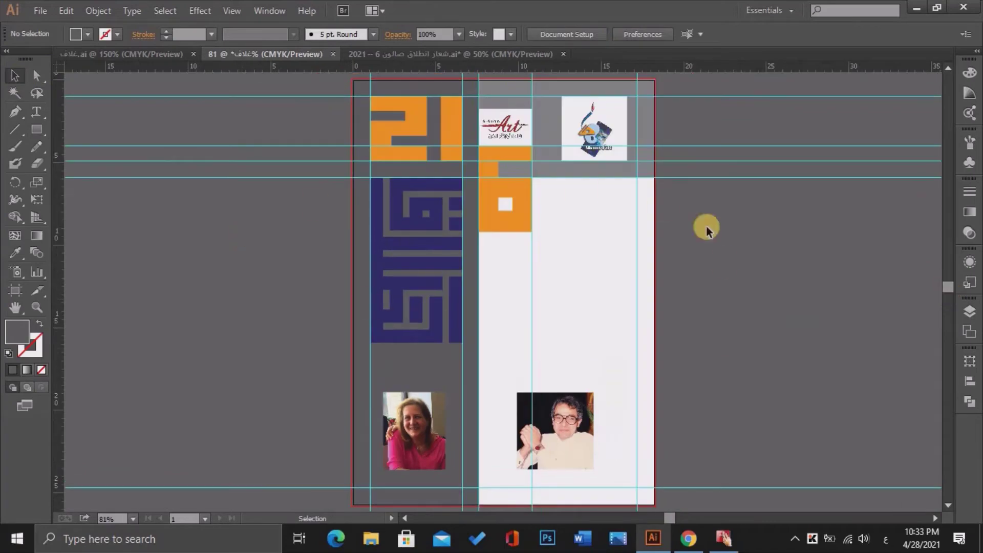
key("ctrl+1")
left_click(948, 69)
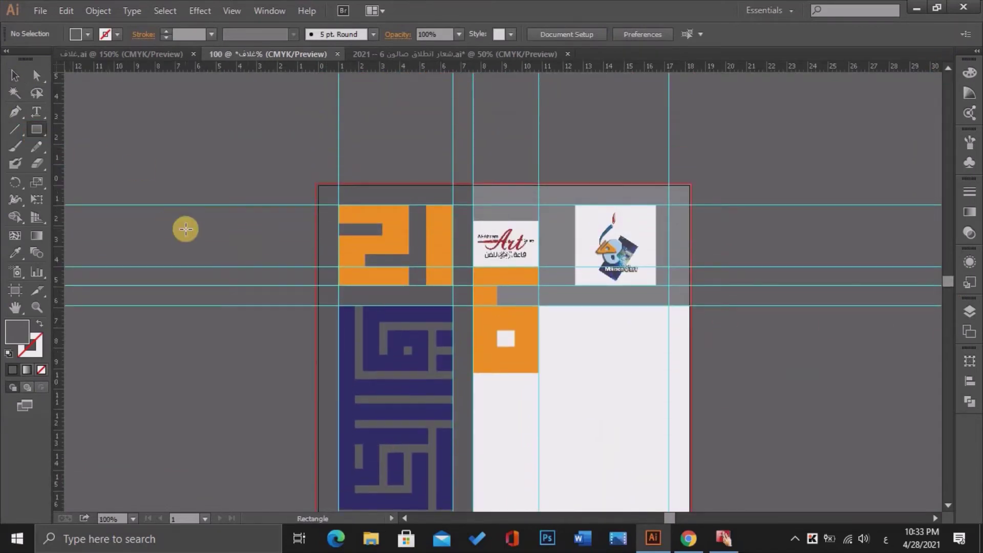
left_click(87, 34)
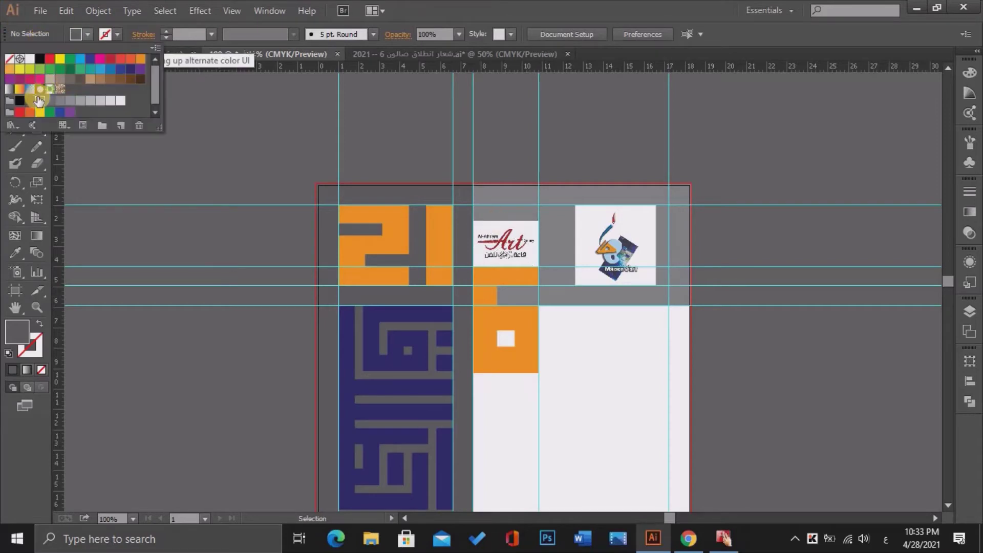
left_click(29, 101)
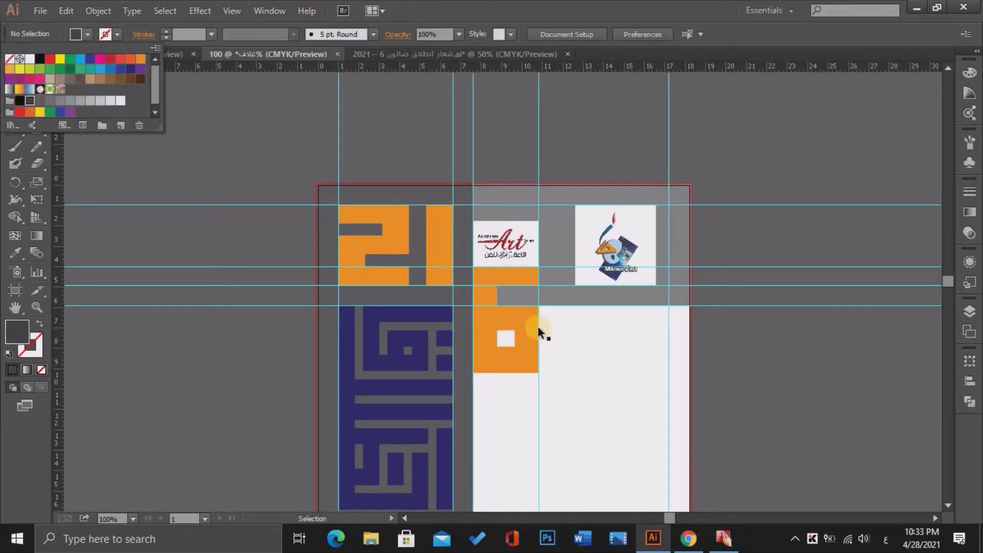
left_click(36, 130)
left_click_drag(538, 373, 473, 184)
key("v")
left_click(881, 174)
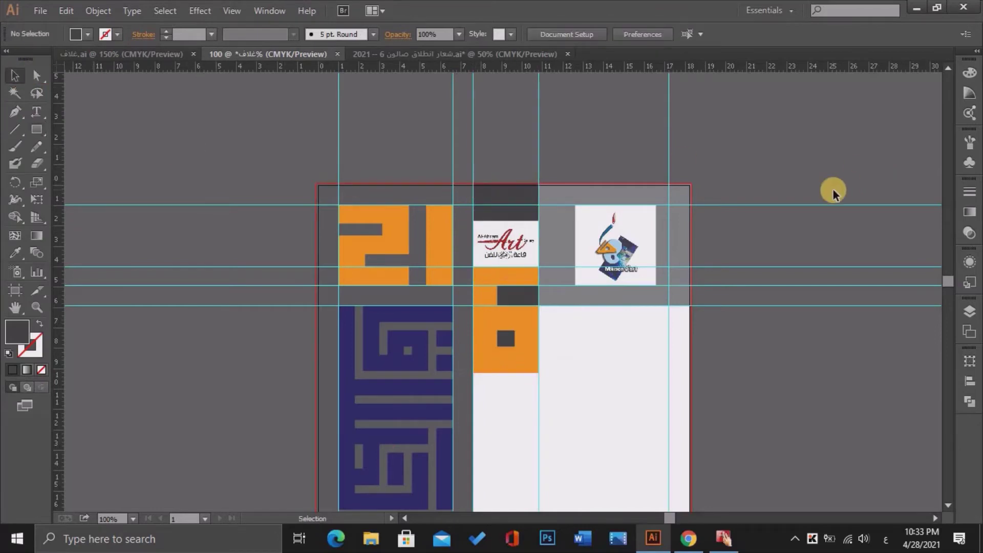
left_click(76, 34)
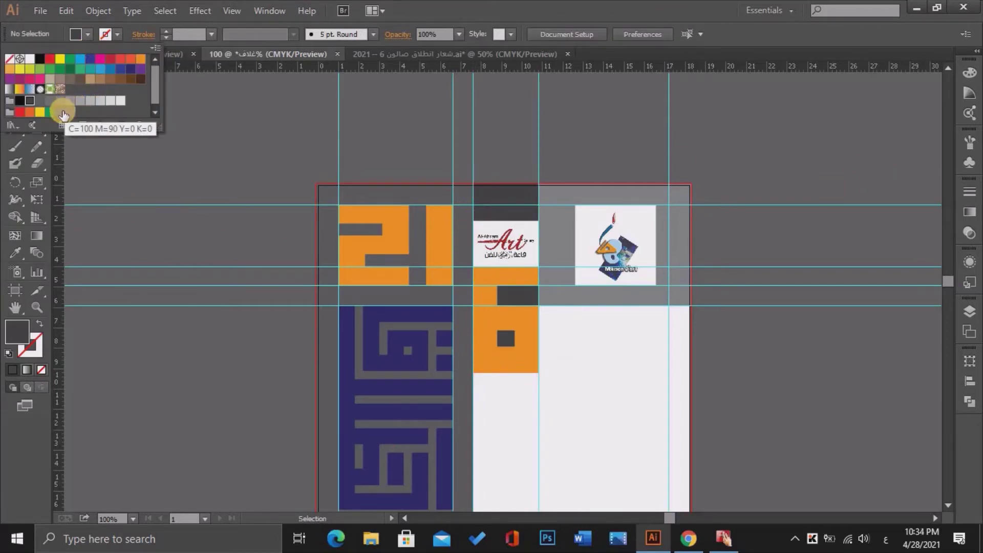
Draw a brown-filled band across the top of the cover.
left_click(131, 79)
left_click(37, 129)
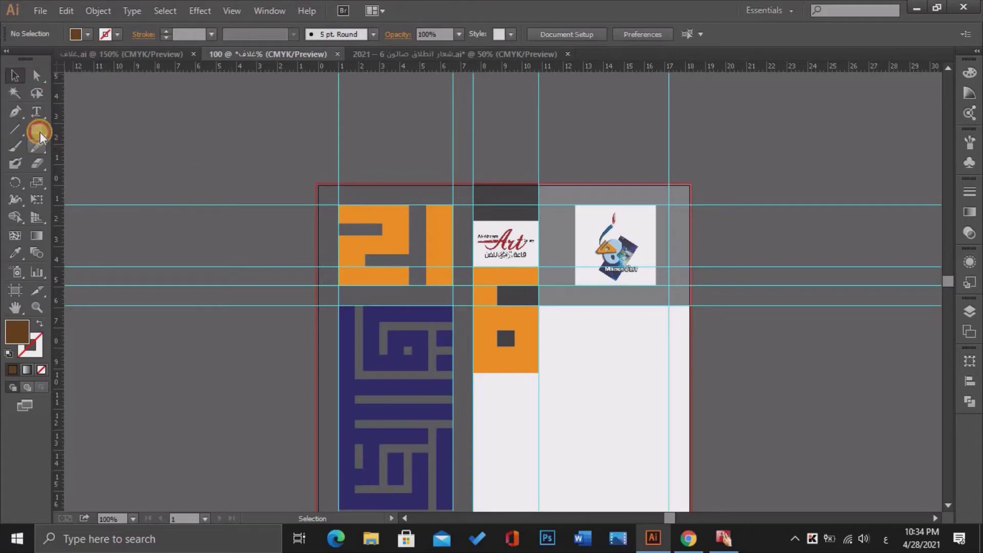
left_click_drag(316, 204, 690, 285)
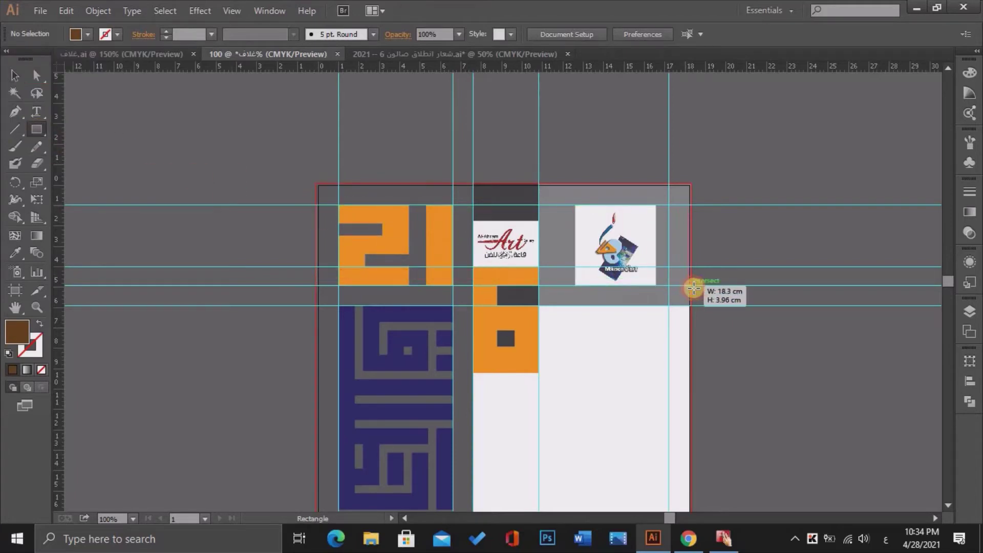
left_click(15, 75)
left_click(805, 320)
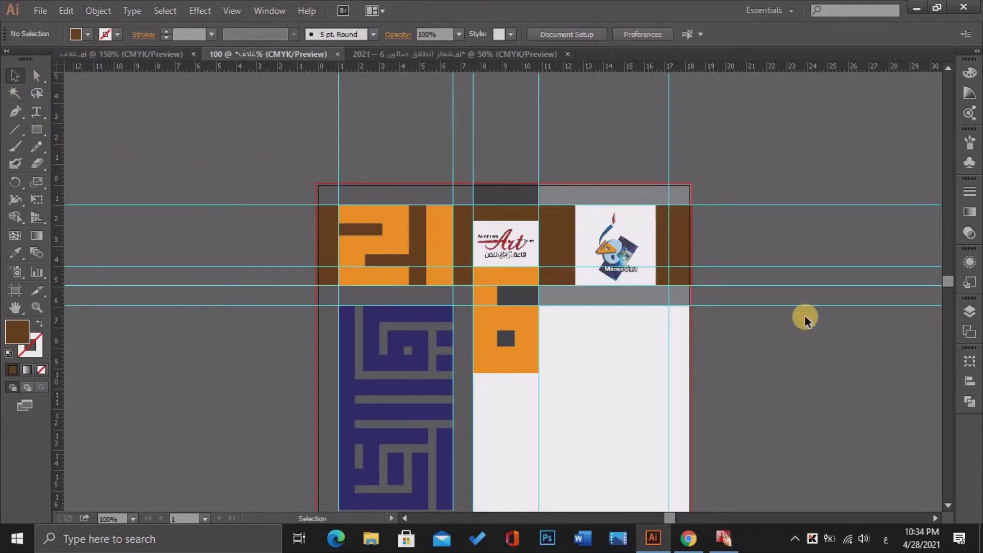
Set the brown band's blend mode to Multiply in the Appearance transparency options.
left_click(974, 320)
left_click(969, 261)
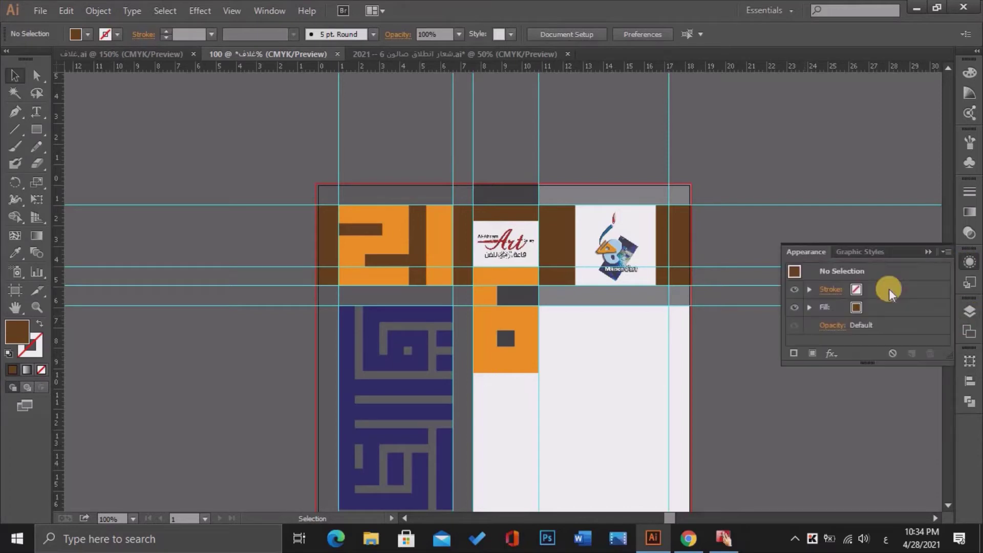
left_click(838, 331)
left_click(727, 353)
left_click(717, 117)
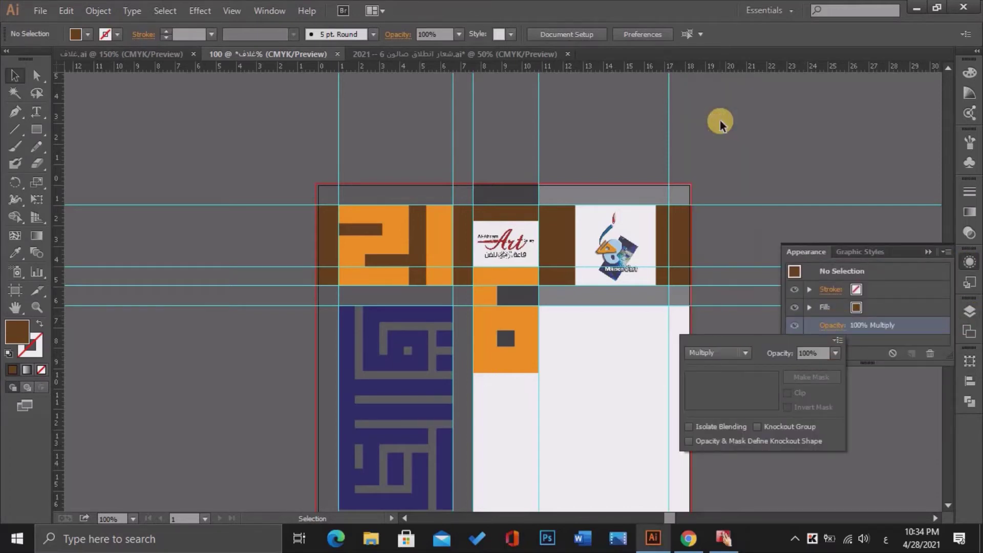
left_click(555, 219)
left_click(832, 325)
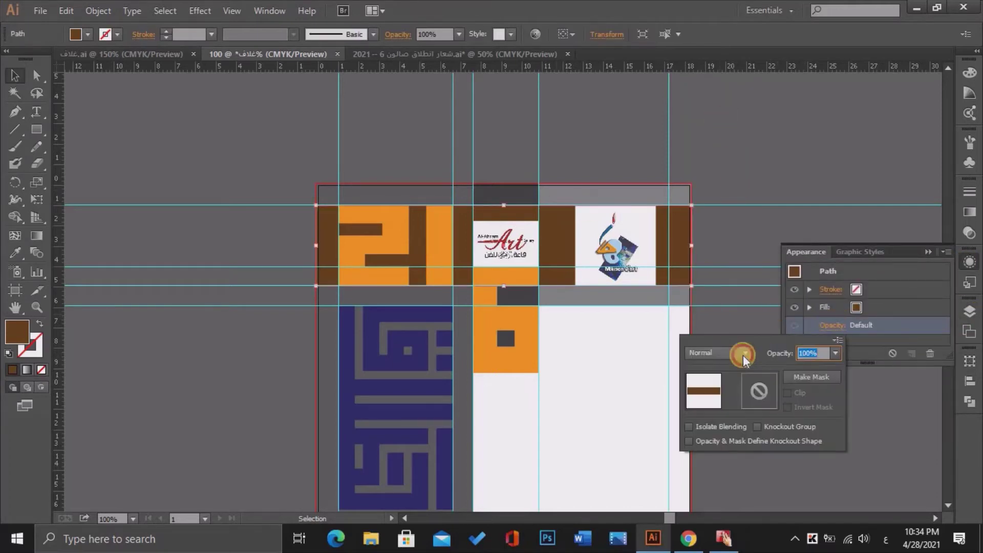
left_click(743, 353)
left_click(724, 119)
left_click(741, 403)
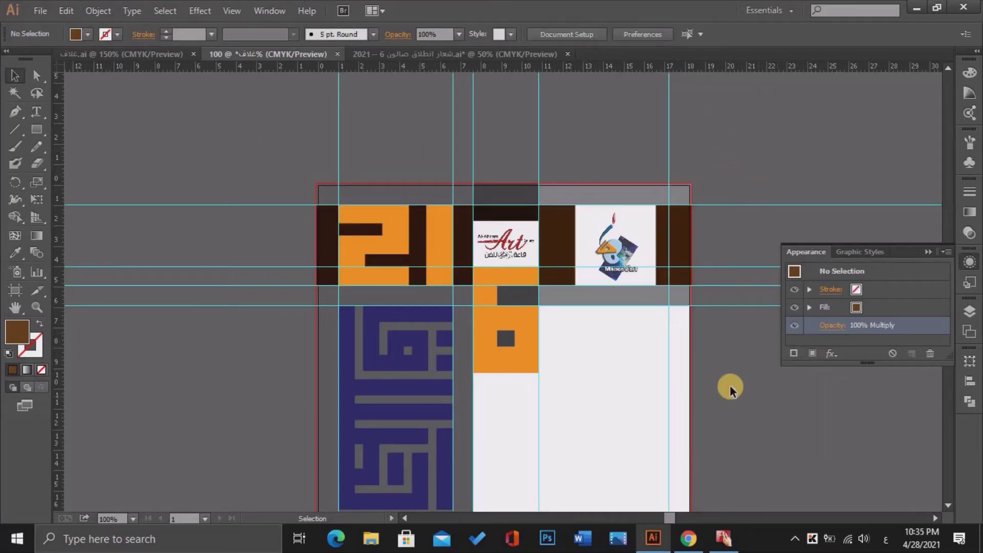
Change the blue Kufic logo's fill to white.
left_click(395, 358)
left_click(88, 35)
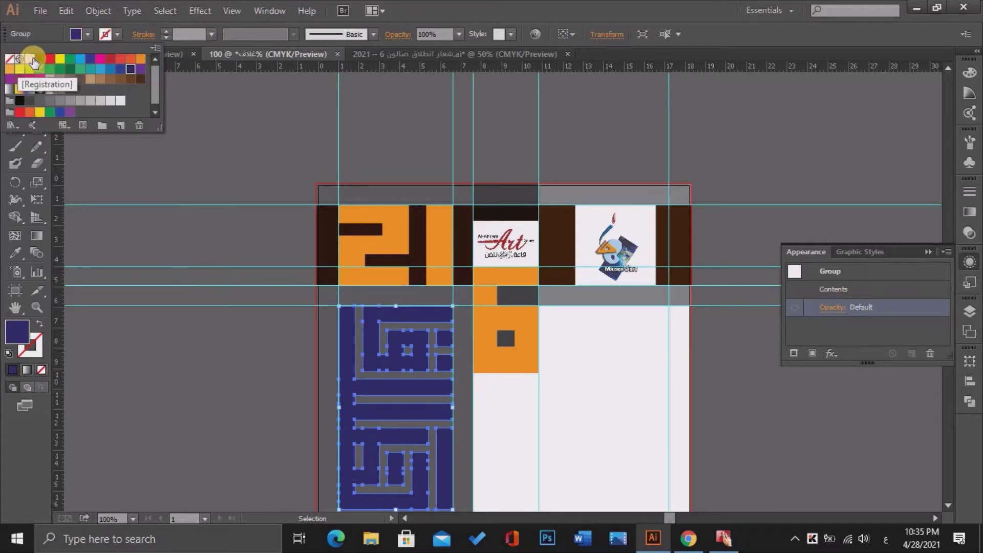
left_click(9, 100)
left_click(755, 379)
Shift the woman's portrait slightly and the man's portrait about 1.15 cm to the right.
key("ctrl+minus")
key("ctrl+minus")
key("ctrl+plus")
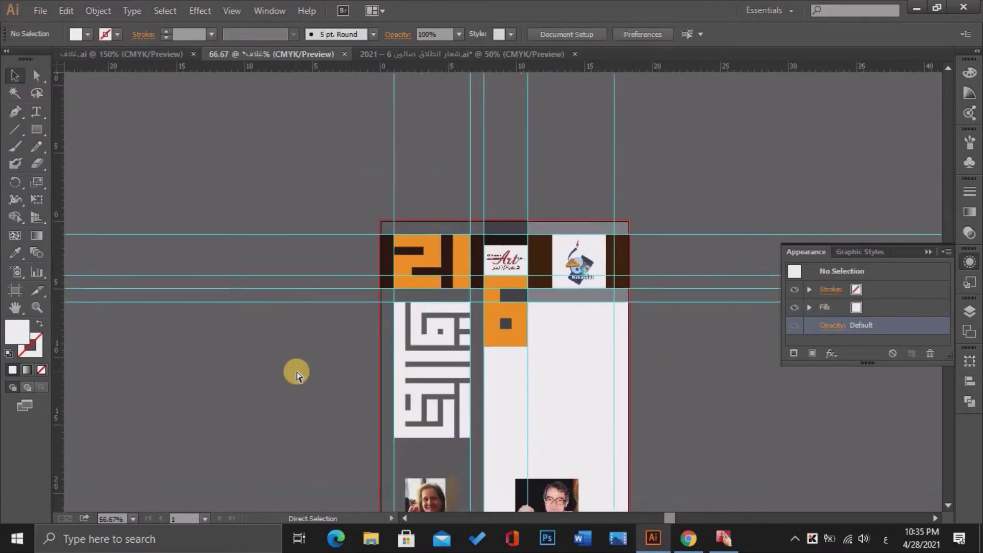
key("ctrl+plus")
key("ctrl+plus")
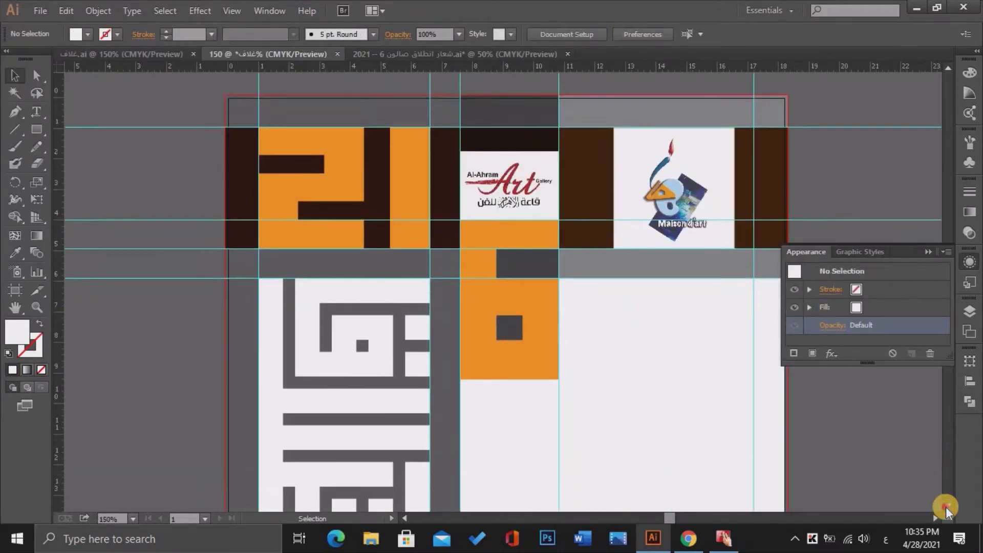
scroll(945, 507, "down", 10)
left_click_drag(356, 325, 358, 325)
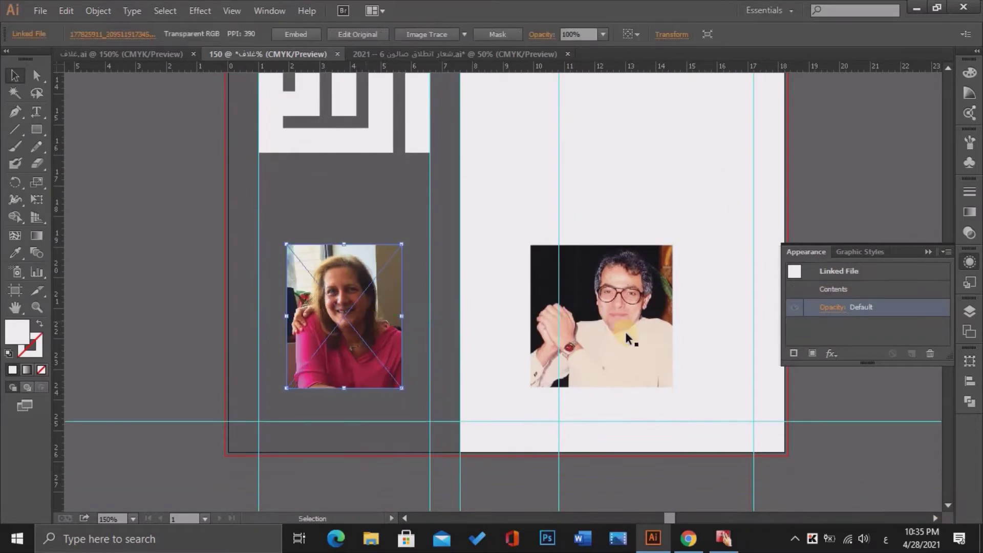
left_click_drag(625, 331, 656, 332)
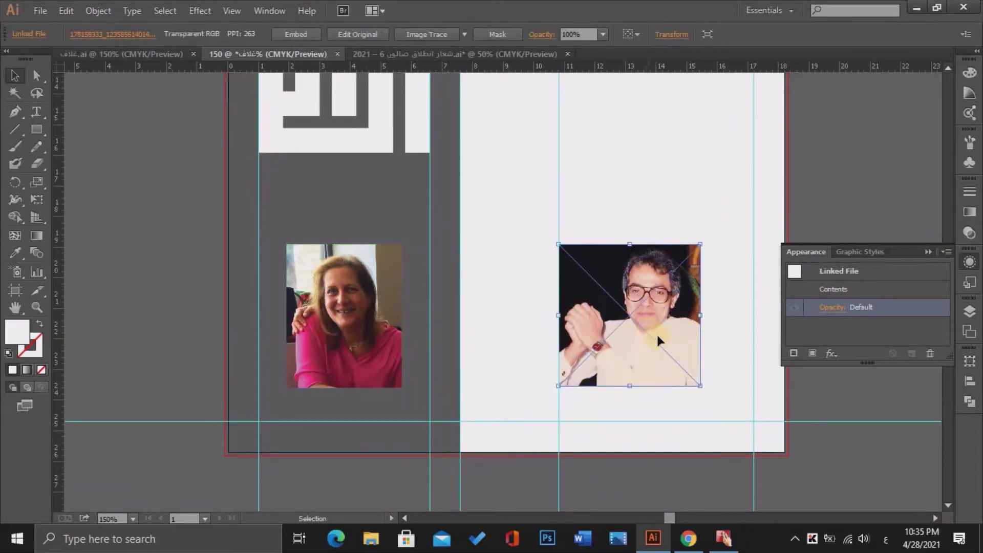
left_click(732, 268)
key("ctrl+minus")
key("ctrl+minus")
key("ctrl+minus")
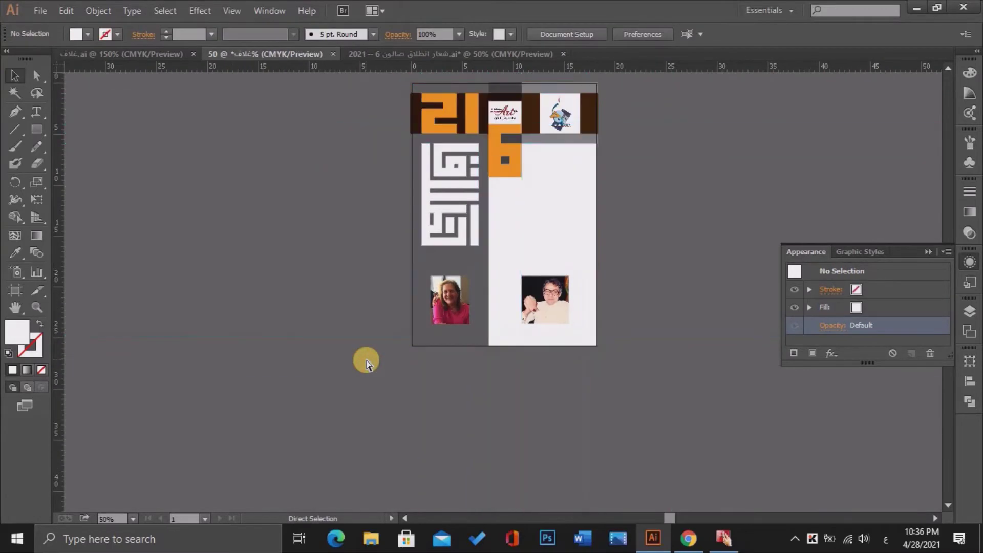
Drag the Arabic heading from غلاف.ai into the cover's right column.
key("ctrl+plus")
left_click(947, 67)
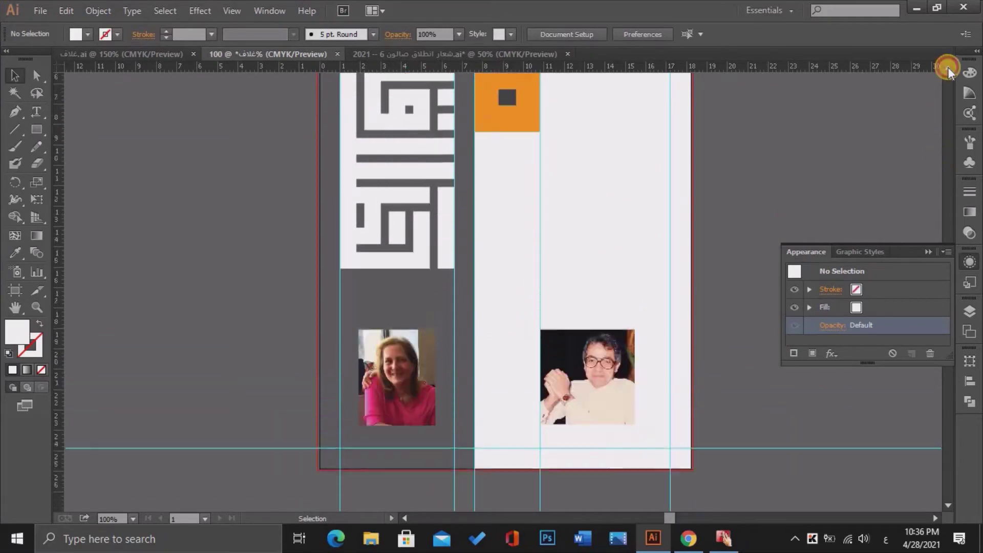
left_click(137, 54)
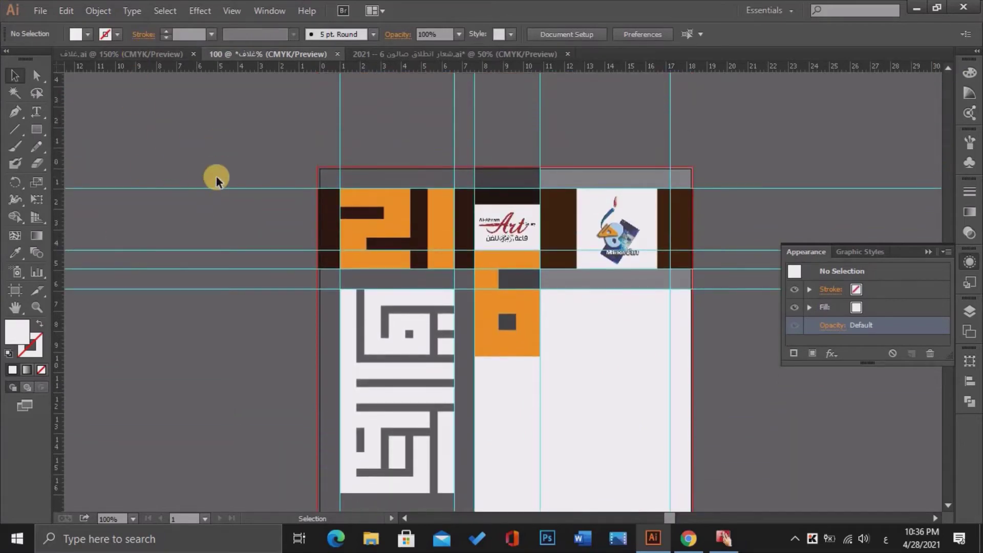
left_click(674, 216)
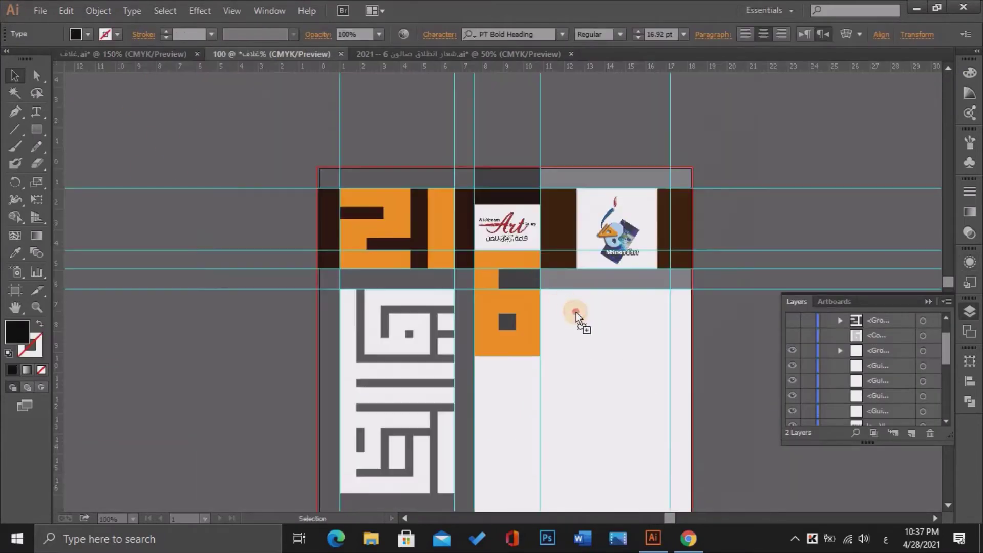
mouse_move(675, 217)
left_mouse_down()
mouse_move(601, 334)
mouse_move(632, 342)
mouse_move(520, 344)
left_mouse_up()
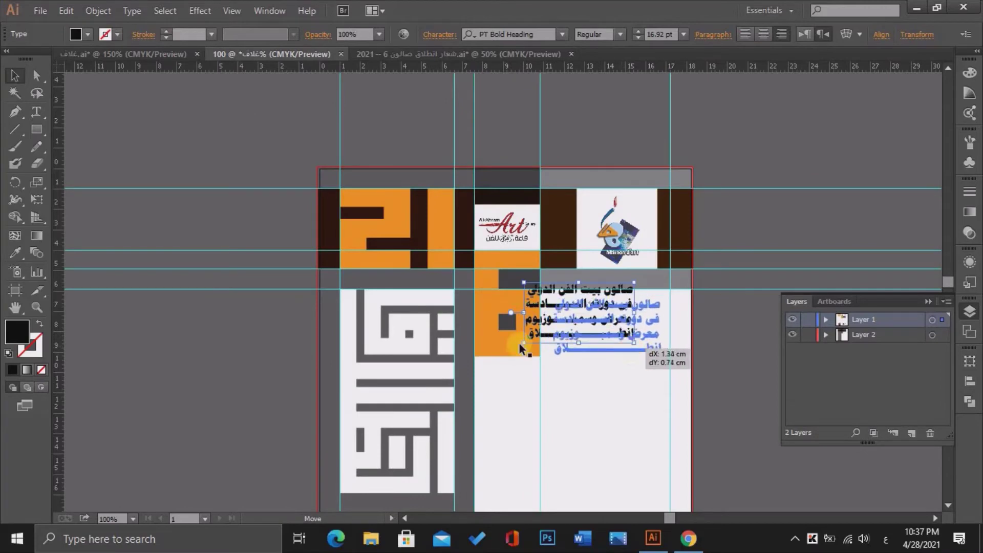
Bring the Arabic event line and the Al-Ahram gallery paragraph into the cover.
left_click(136, 53)
mouse_move(563, 269)
left_mouse_down()
mouse_move(259, 54)
mouse_move(574, 397)
left_mouse_up()
key("ctrl+Tab")
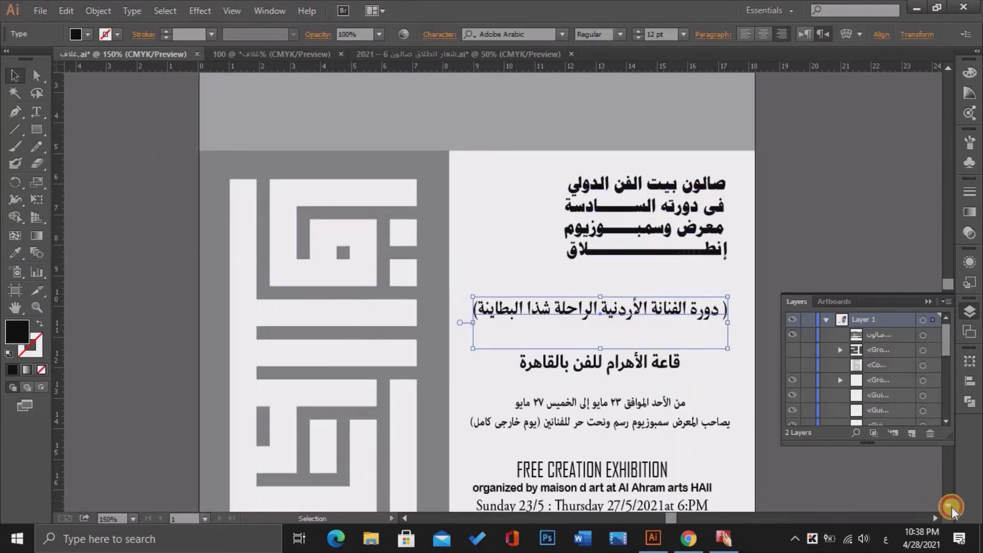
scroll(951, 509, "down", 5)
left_click_drag(603, 171, 586, 443)
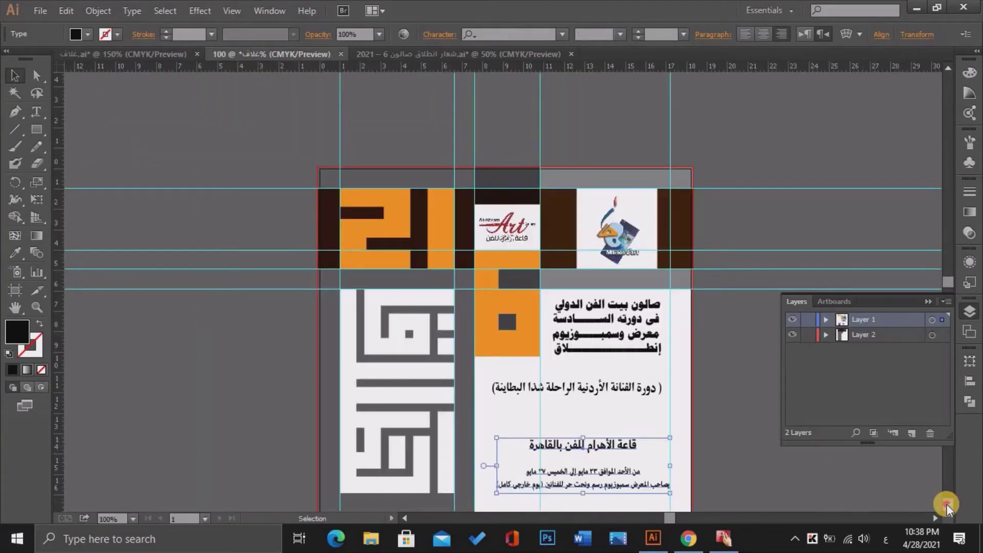
scroll(946, 507, "down", 5)
In the source document, select the English exhibition lines, Arabic titles and side names.
left_click(143, 53)
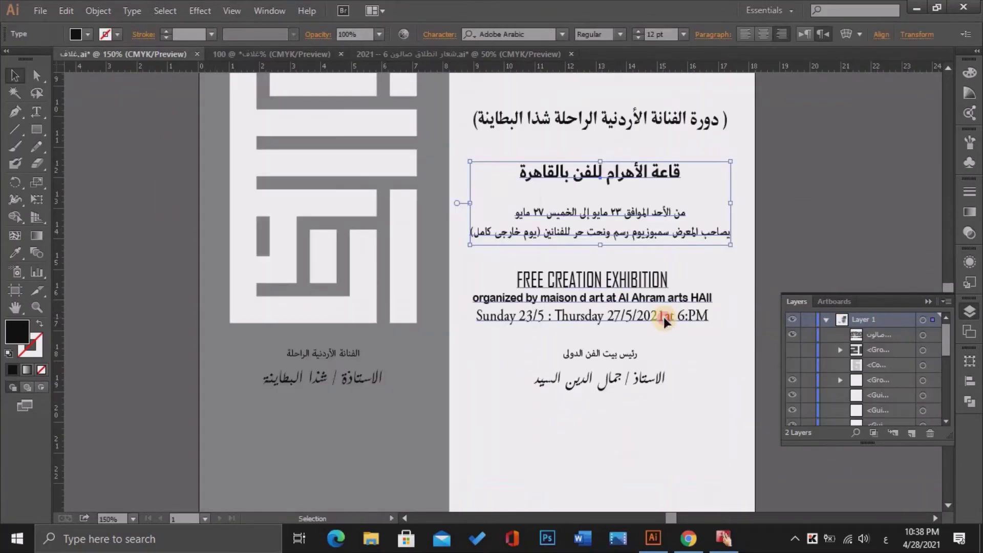
left_click(664, 318)
left_click(624, 357, "shift")
left_click(341, 352, "shift")
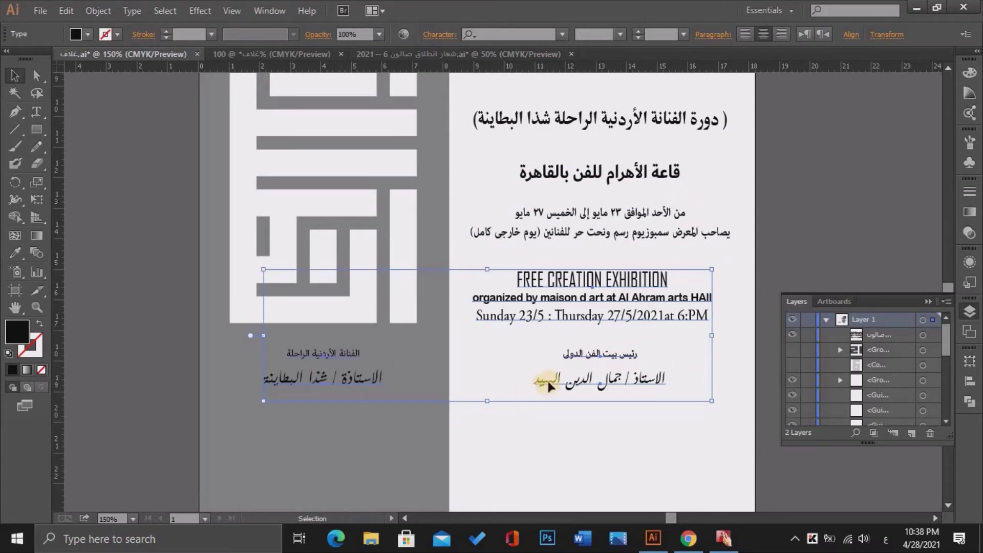
Move the English text block lower and place both name captions above the portraits.
left_click_drag(547, 381, 566, 338)
left_click(734, 385)
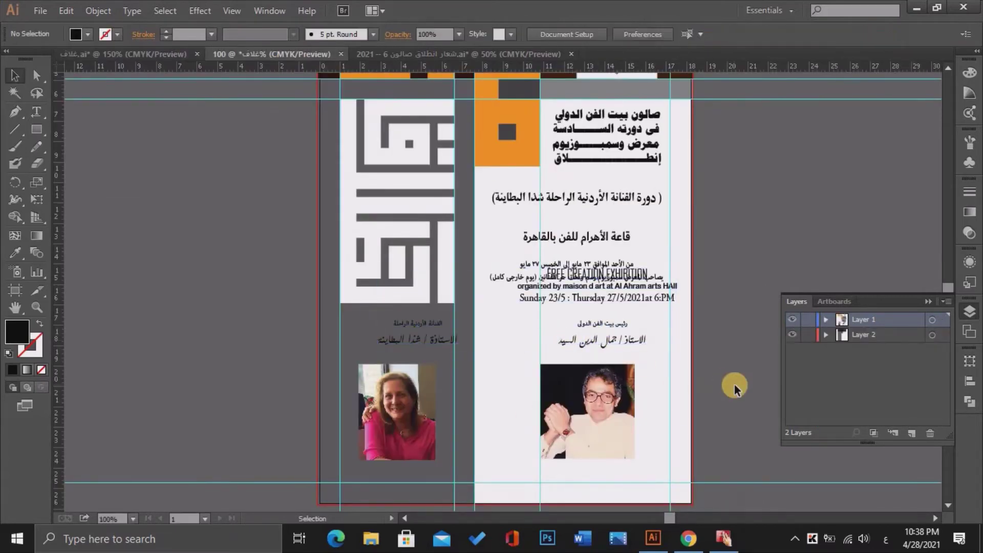
left_click_drag(600, 292, 597, 309)
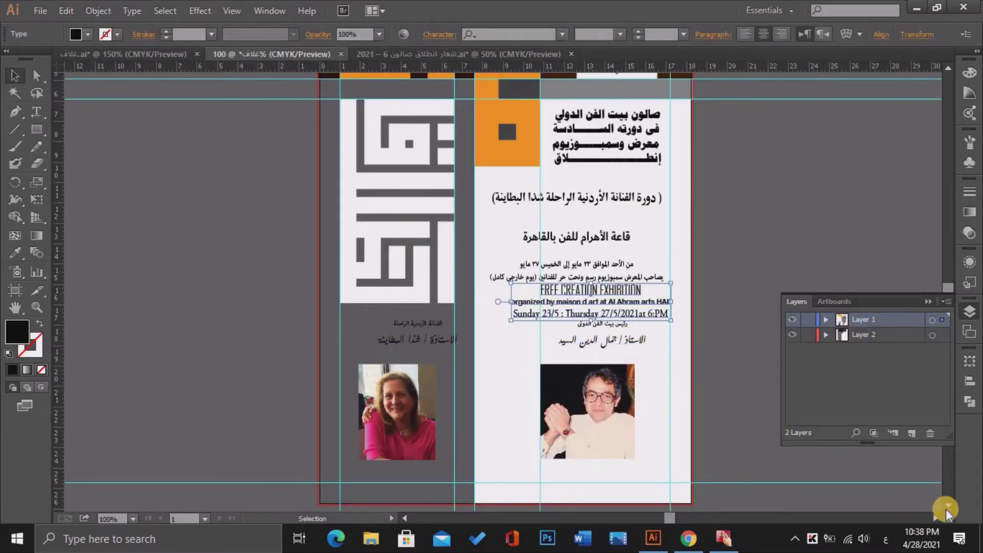
key("ctrl+plus")
scroll(945, 509, "down", 3)
left_click_drag(668, 400, 663, 433)
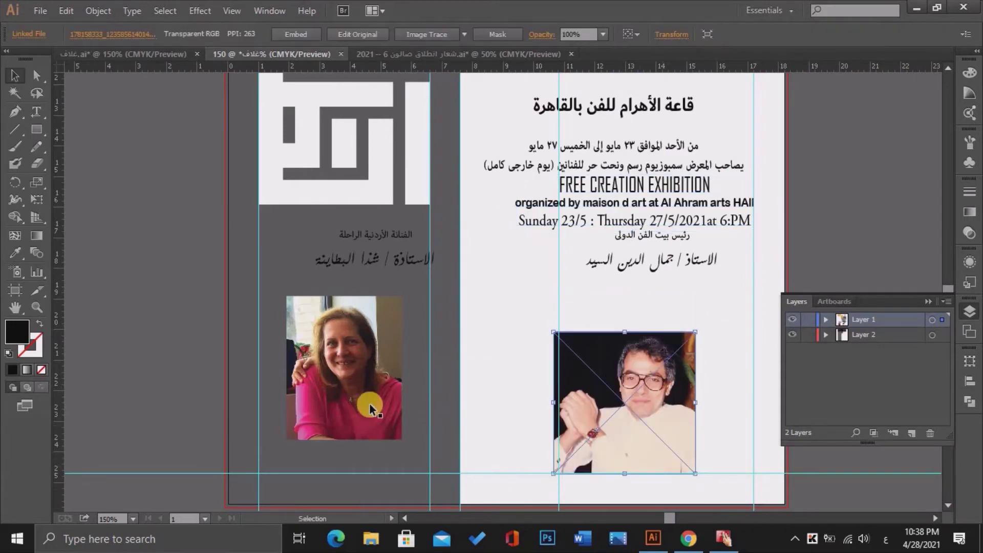
left_click_drag(370, 403, 368, 439)
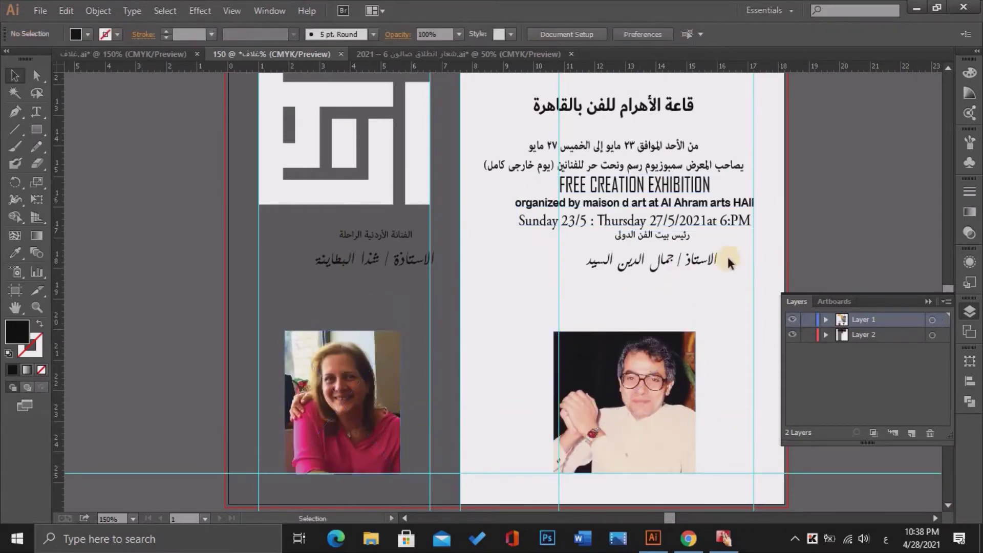
left_click_drag(662, 259, 637, 306)
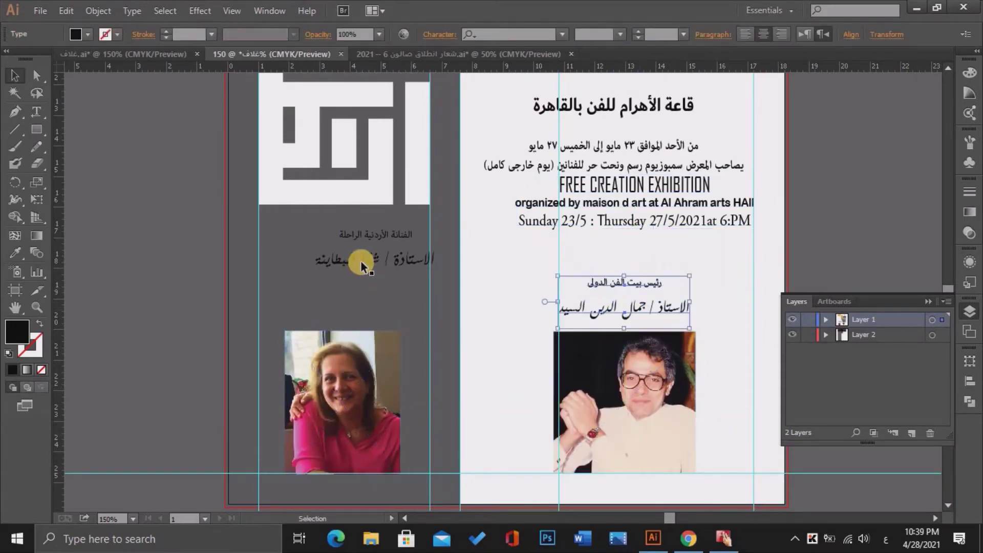
mouse_move(377, 257)
left_mouse_down()
mouse_move(345, 307)
mouse_move(376, 309)
left_mouse_up()
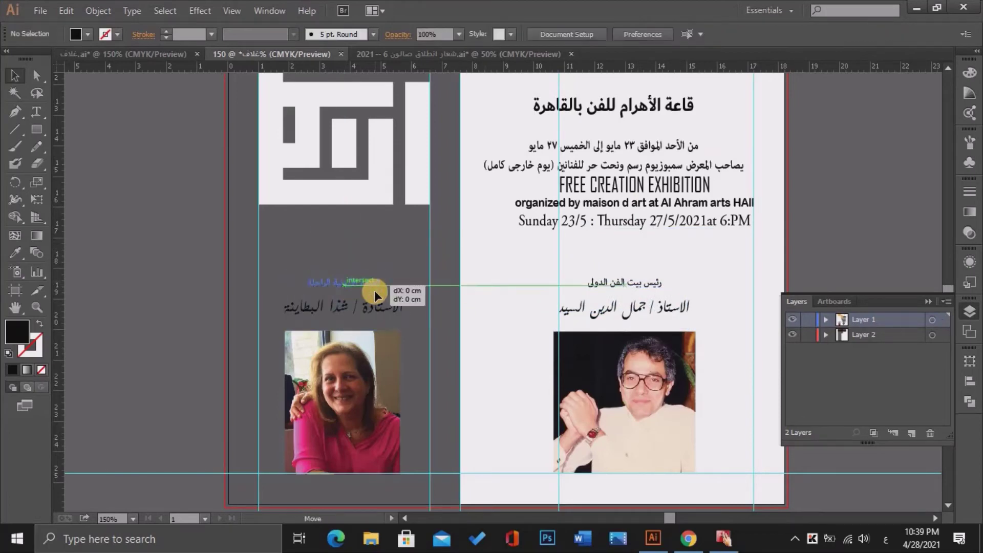
left_click(489, 314)
Shrink the man's and woman's portraits from their top corners so their tops line up.
key("ctrl+=")
left_click(945, 503)
left_click(327, 329)
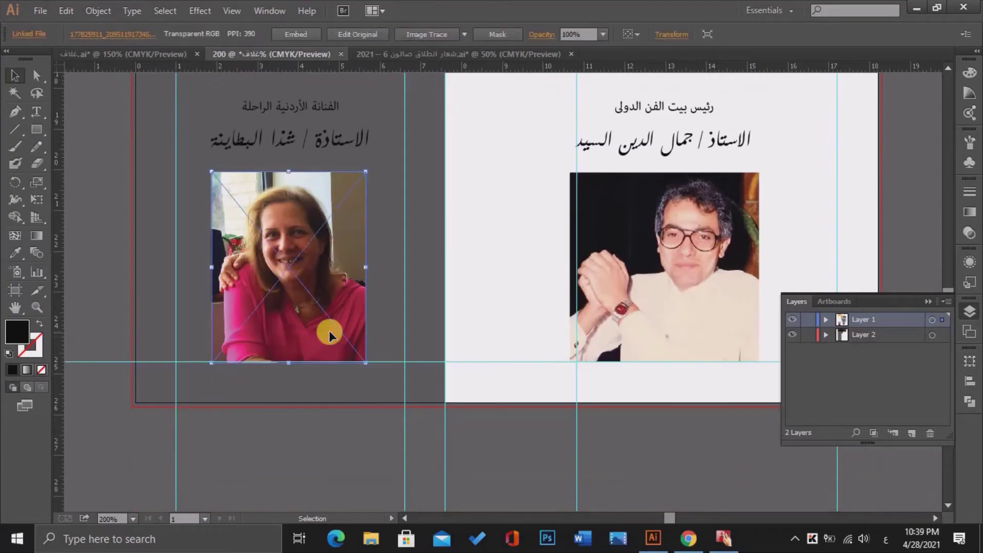
left_click(761, 262)
left_click_drag(735, 263, 742, 263)
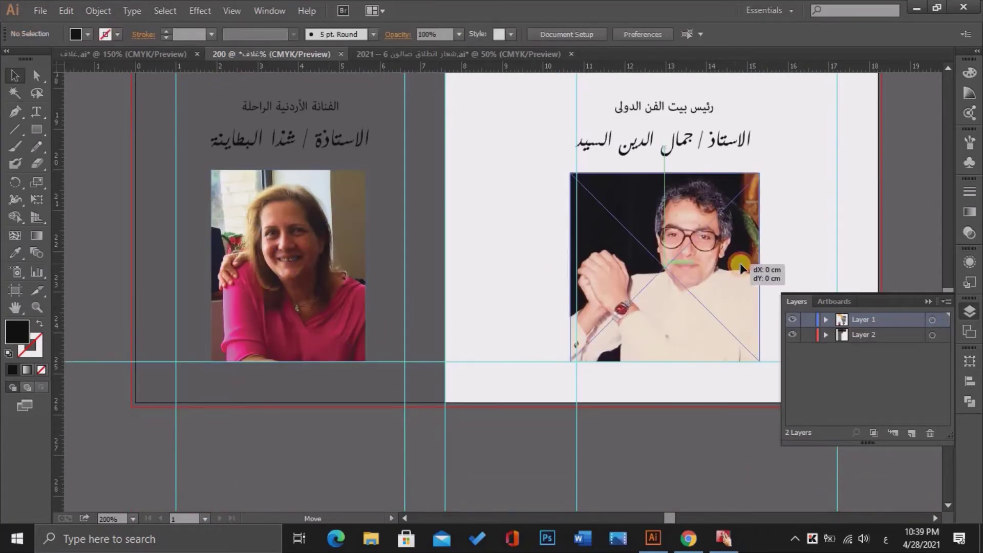
left_click_drag(766, 176, 761, 178)
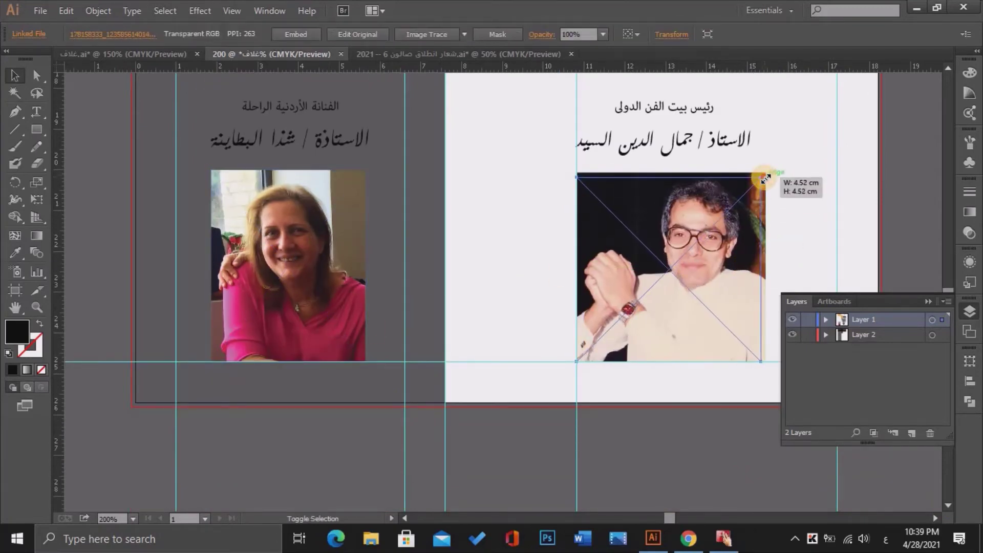
left_click(218, 174)
left_click_drag(367, 173, 362, 177)
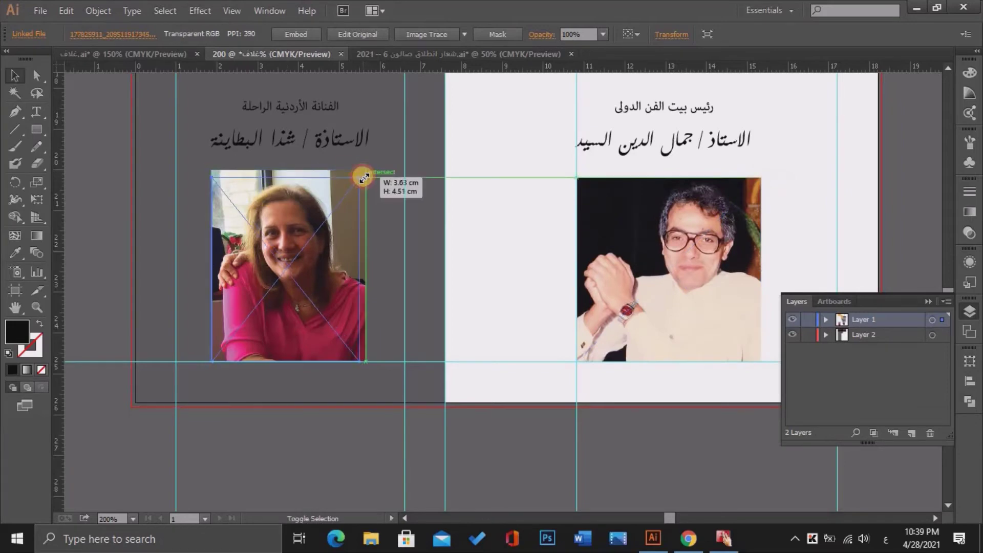
left_click_drag(315, 202, 318, 202)
left_click(487, 233)
Shift the English group left and the Arabic title, session and venue blocks slightly right.
scroll(487, 233, "down", 2)
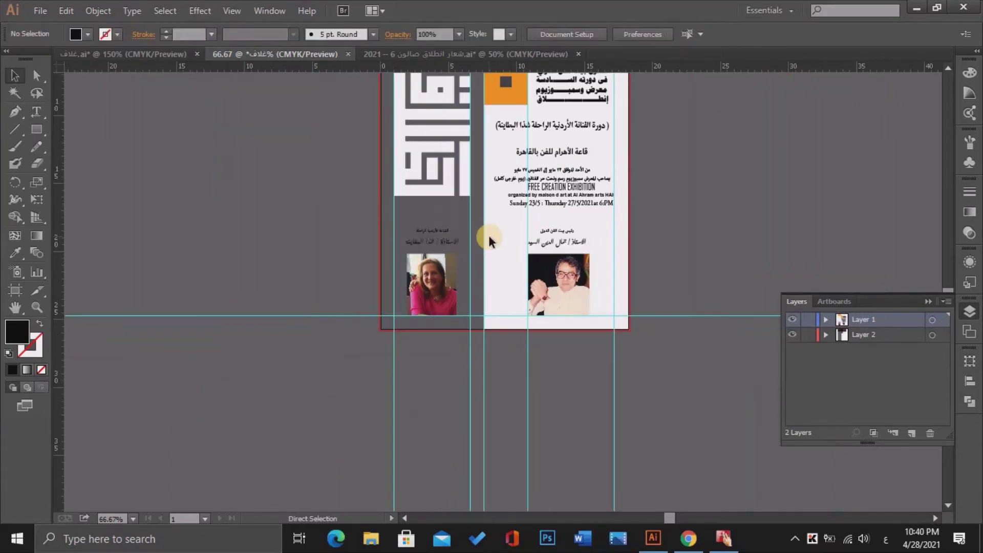
scroll(506, 235, "up", 1)
left_click_drag(950, 293, 950, 288)
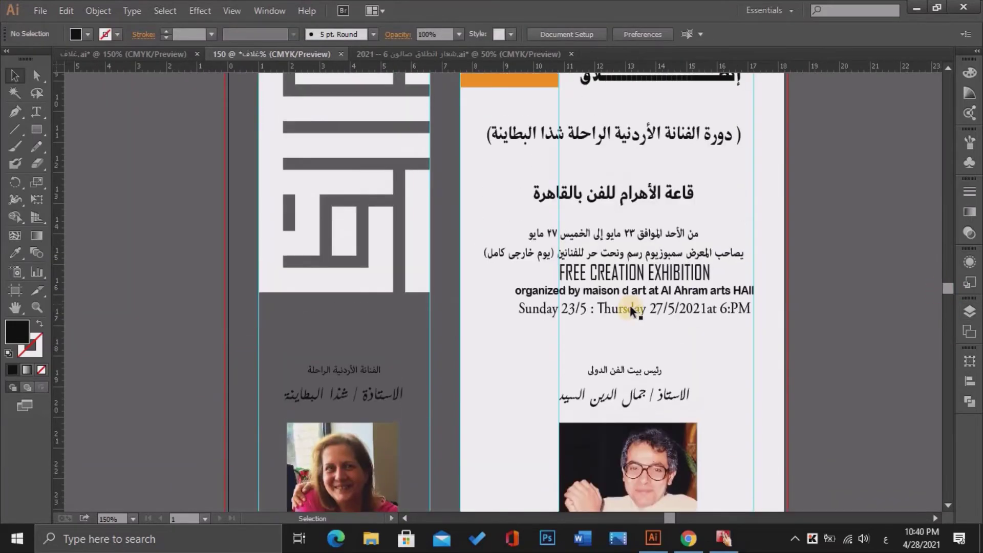
left_click(630, 305)
left_click_drag(615, 331, 591, 333)
scroll(858, 295, "up", 3)
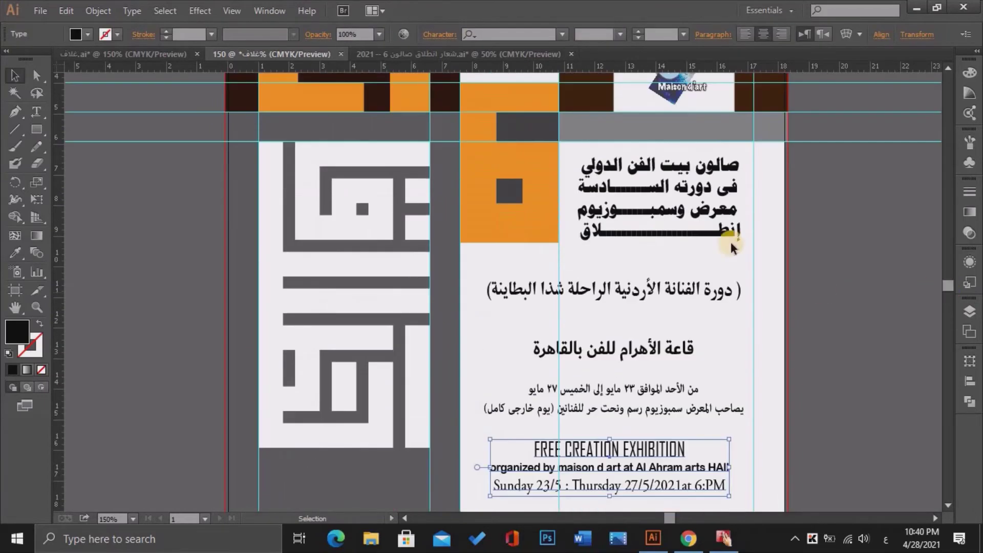
left_click(659, 218)
left_click_drag(672, 211, 681, 213)
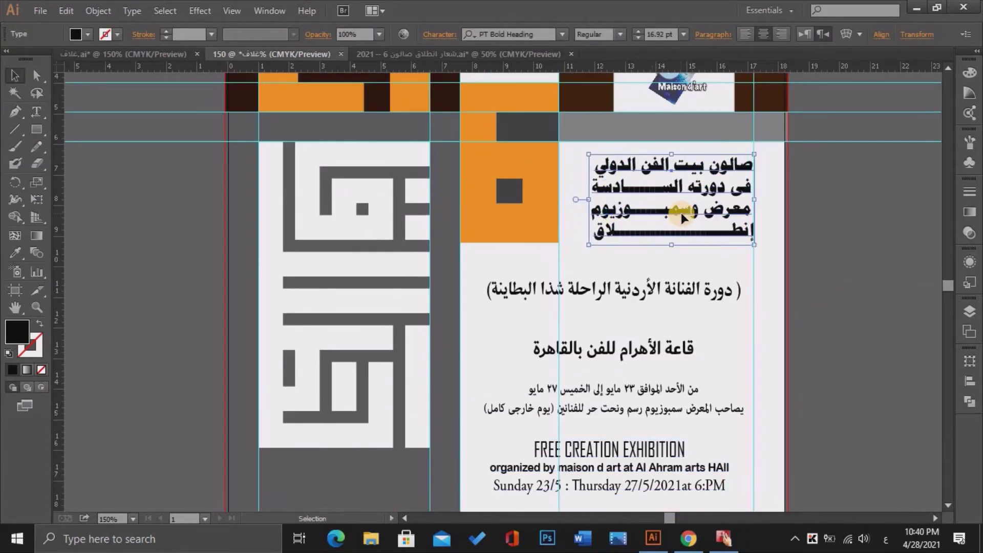
left_click_drag(683, 288, 690, 288)
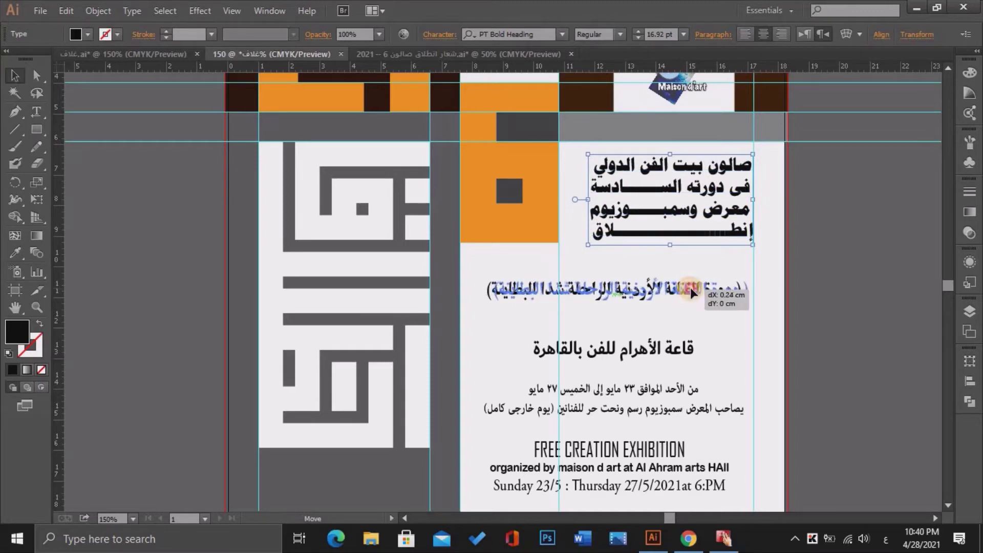
left_click(666, 349)
left_click_drag(667, 349, 678, 327)
scroll(948, 507, "down", 3)
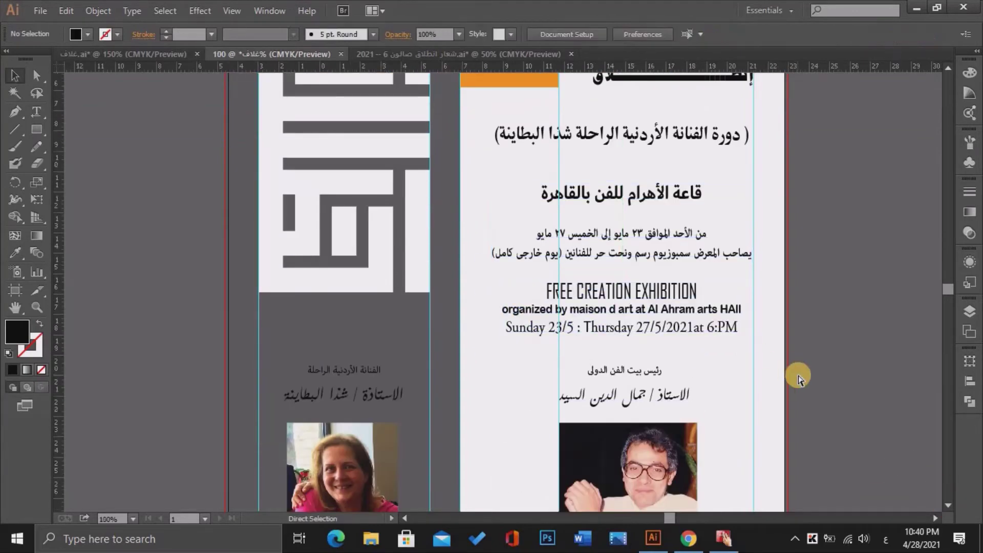
Nudge the Arabic venue and date text upward with the arrow keys.
left_click(798, 377)
key("ctrl+minus")
key("ctrl+minus")
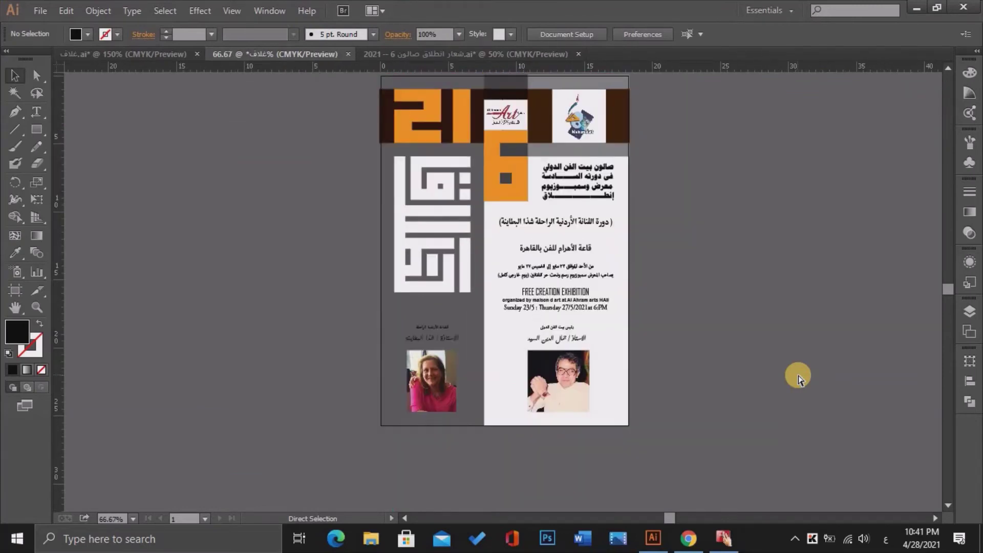
key("ctrl+plus")
key("ctrl+plus")
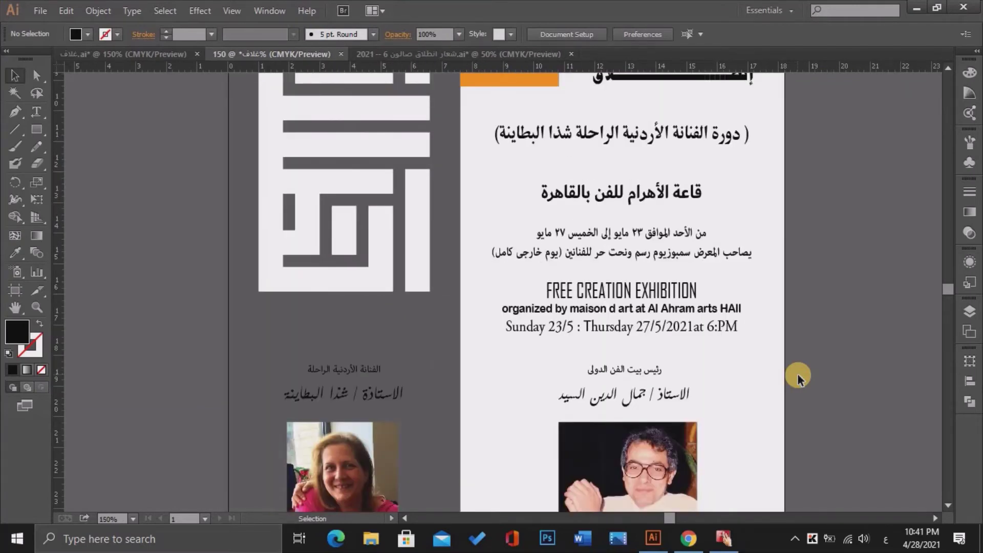
left_click(630, 199)
key("shift+Up")
key("shift+Up")
key("shift+Up")
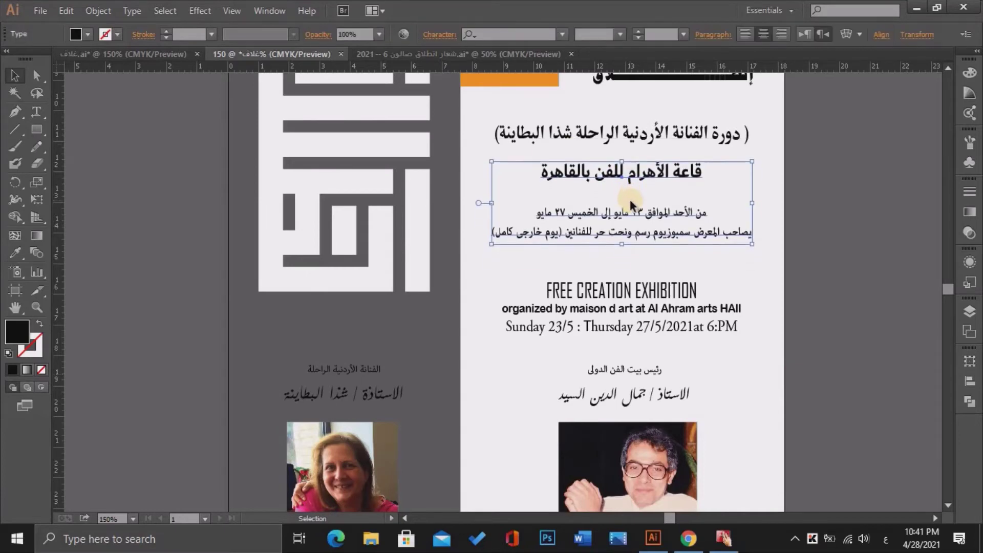
key("Up")
key("Down")
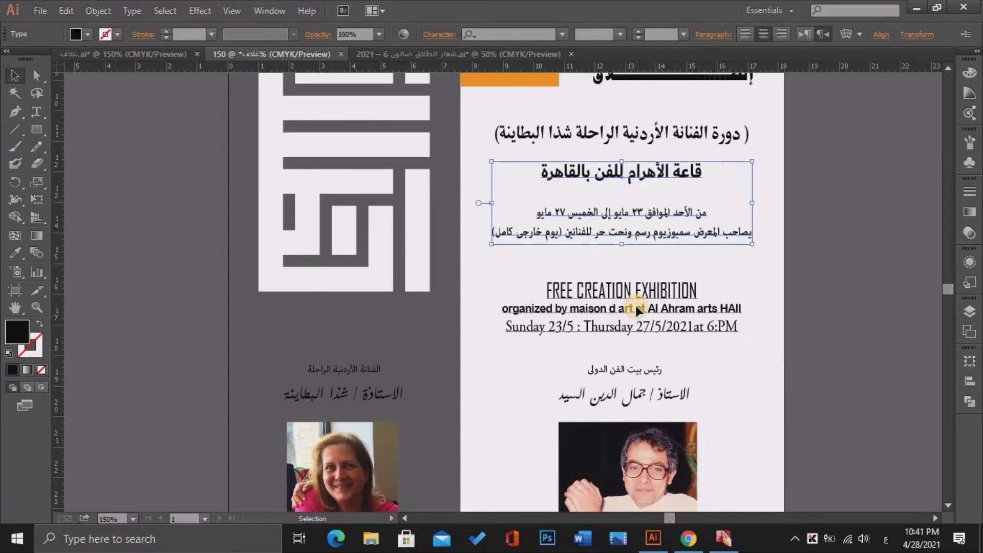
Nudge the English exhibition block upward and check the overall text spacing.
left_click(635, 306)
key("shift+Up")
key("shift+Up")
key("shift+Up")
key("Up")
key("Up")
key("Up")
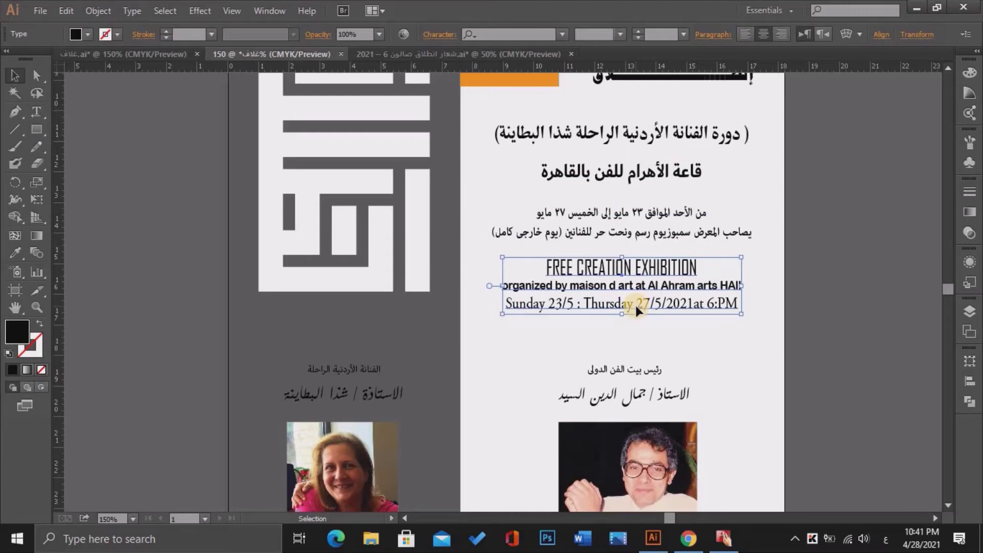
left_click(827, 391)
key("ctrl+1")
left_click(604, 217)
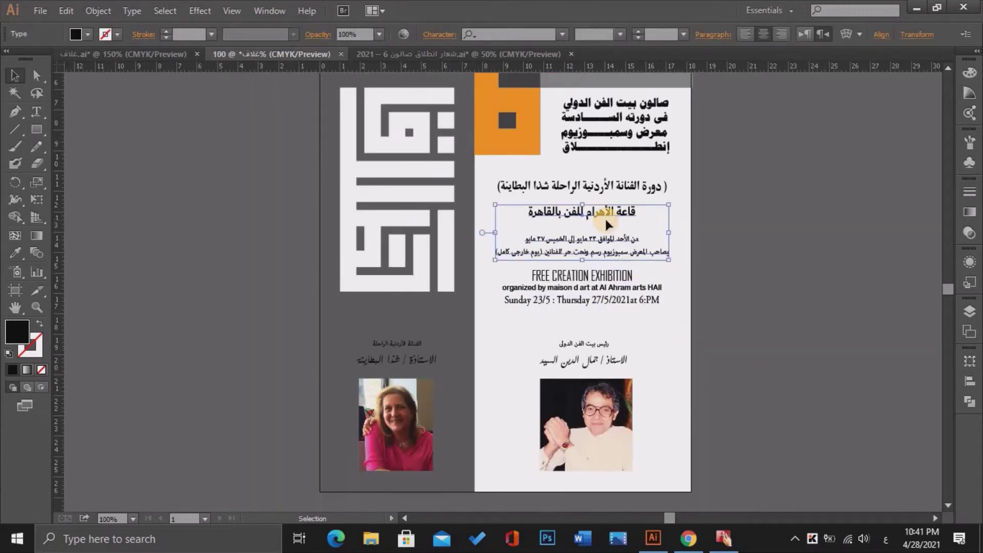
left_click(801, 331)
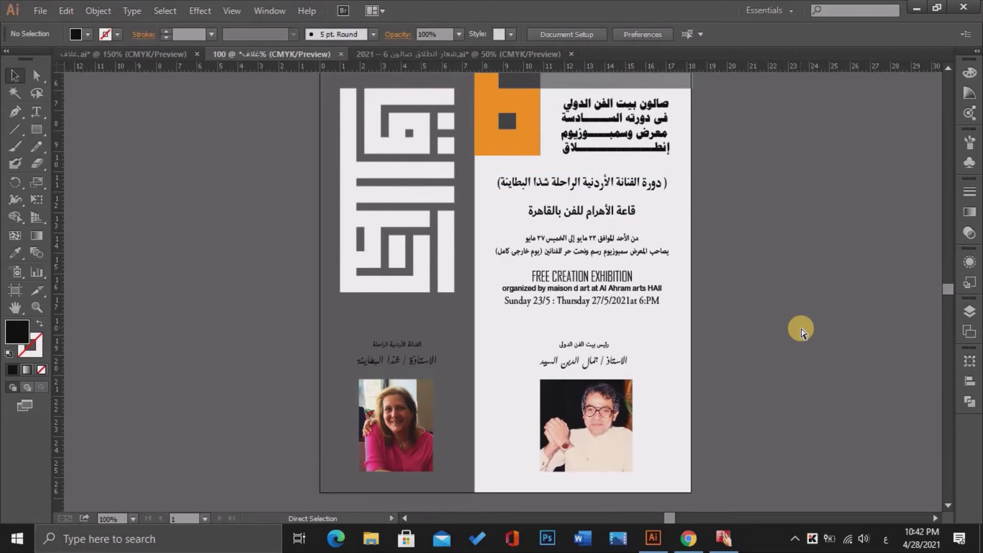
key("ctrl+minus")
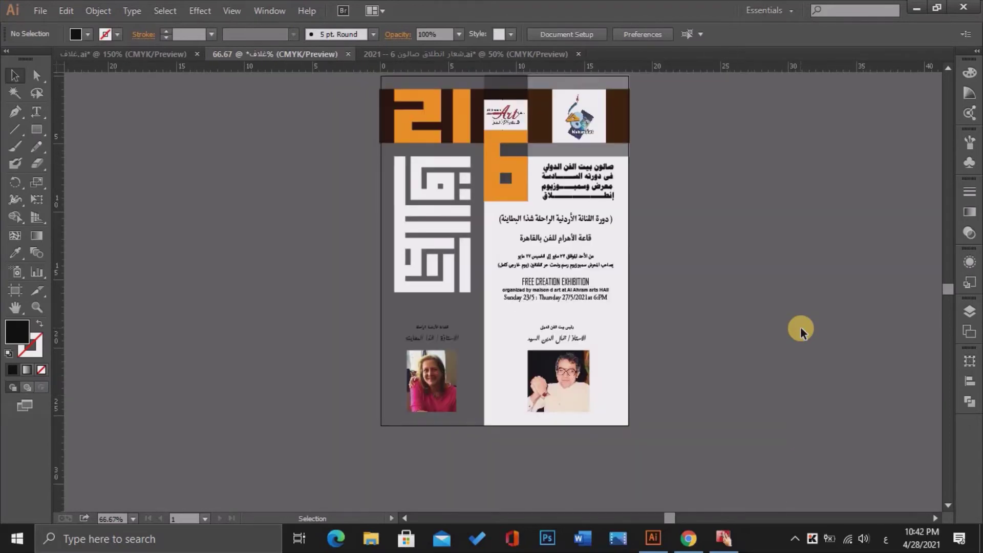
key("ctrl+plus")
Try Saturation, Exclusion, Overlay and other blending modes on the panel behind the 21.
scroll(434, 138, "up", 5)
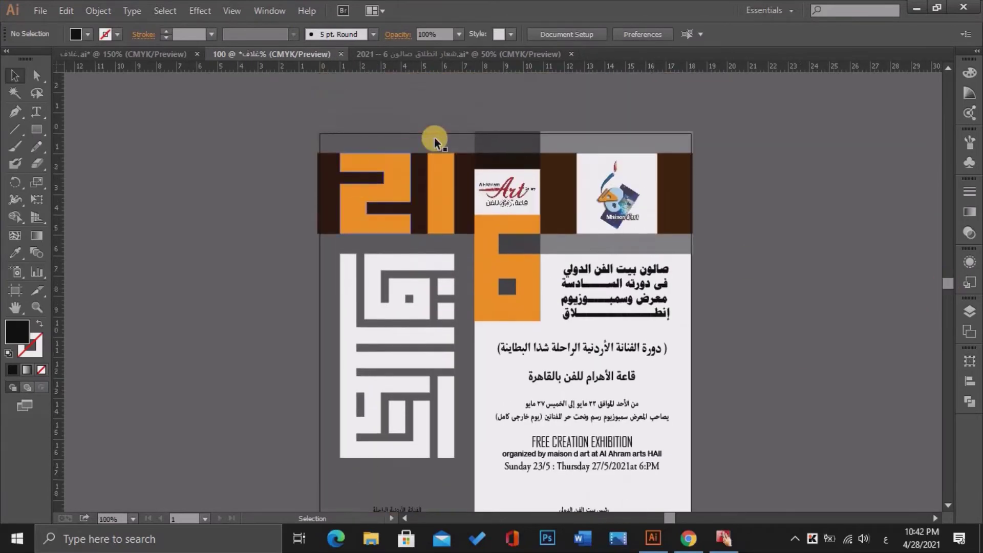
left_click(434, 138)
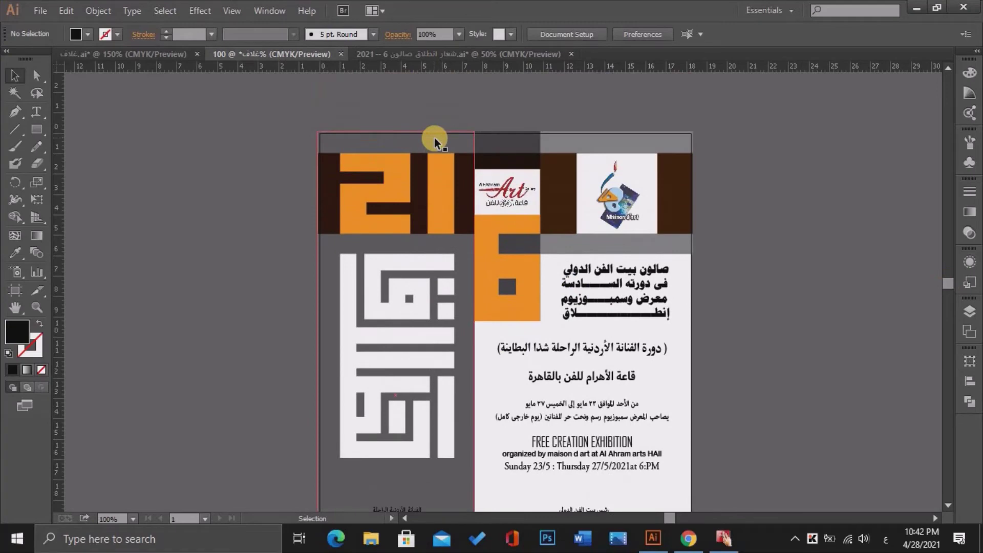
left_click(969, 262)
left_click(832, 325)
left_click(742, 353)
left_click(720, 311)
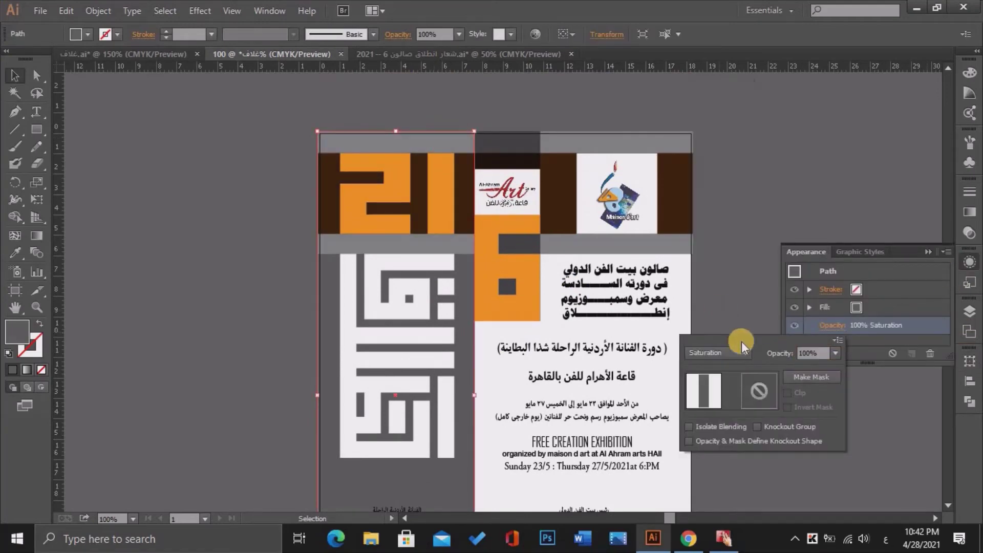
left_click(741, 352)
left_click(731, 270)
left_click(745, 353)
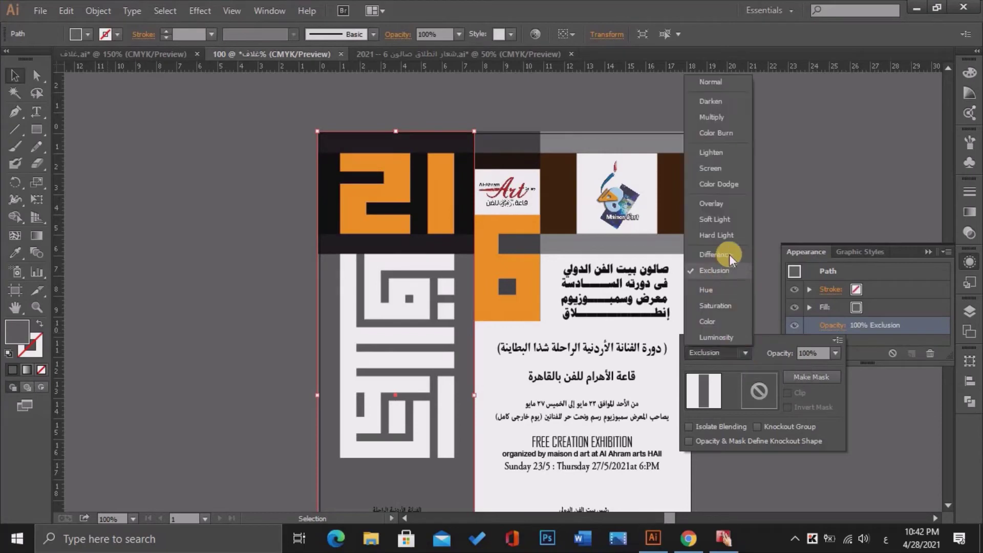
left_click(729, 254)
left_click(742, 353)
left_click(735, 335)
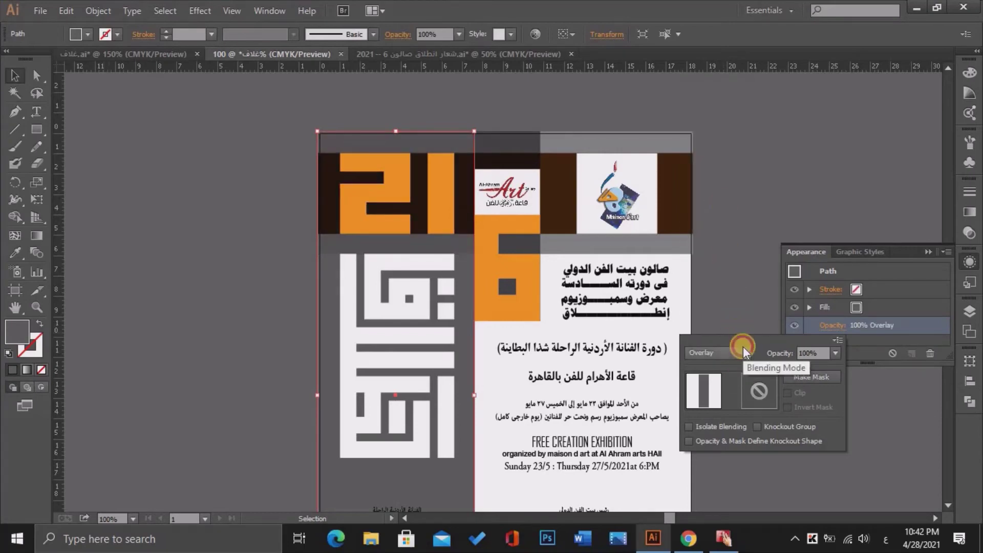
left_click(742, 352)
left_click(731, 171)
Try Lighten, Color and Difference blending modes on the same panel.
left_click(743, 352)
left_click(727, 156)
left_click(743, 352)
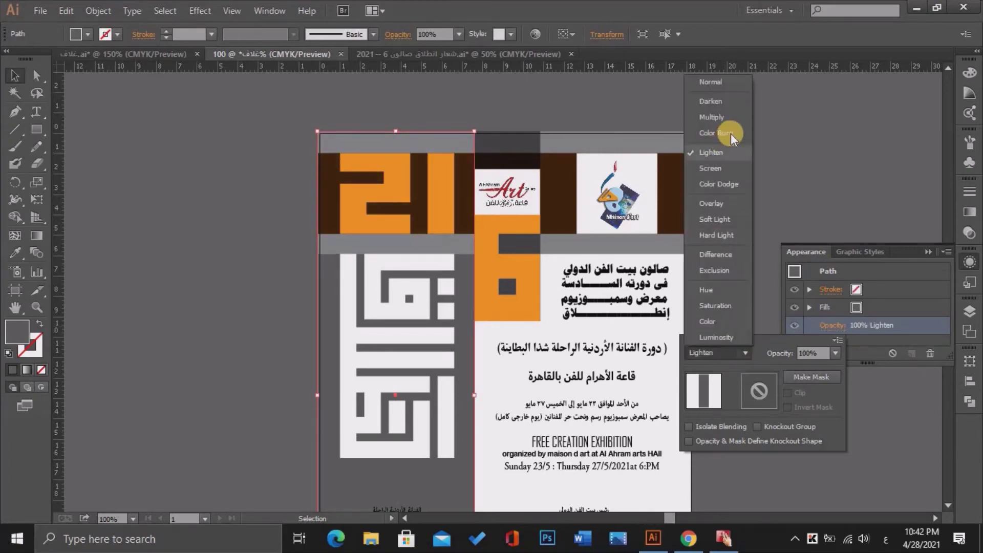
left_click(736, 134)
left_click(743, 353)
left_click(718, 316)
left_click(743, 352)
left_click(727, 311)
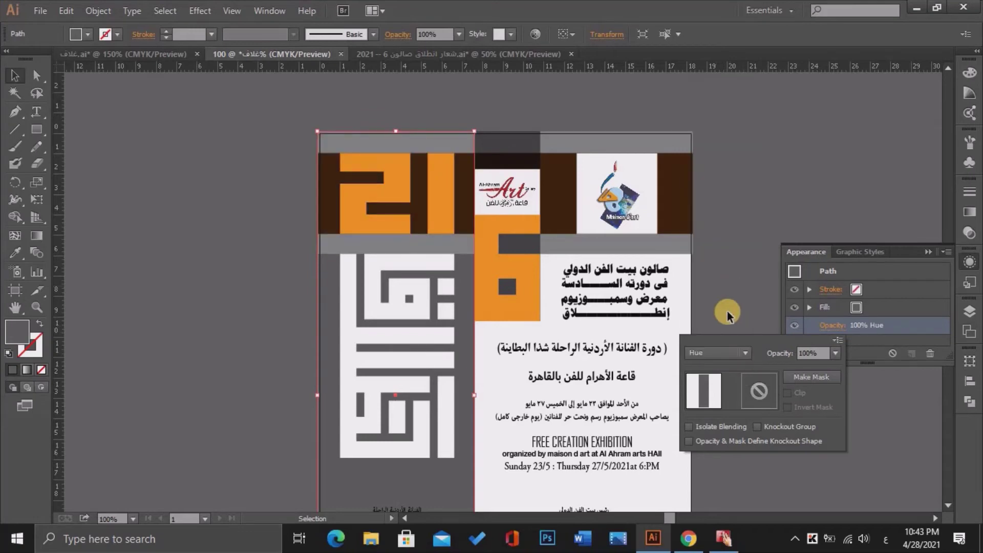
left_click(746, 353)
left_click(727, 262)
left_click(670, 245)
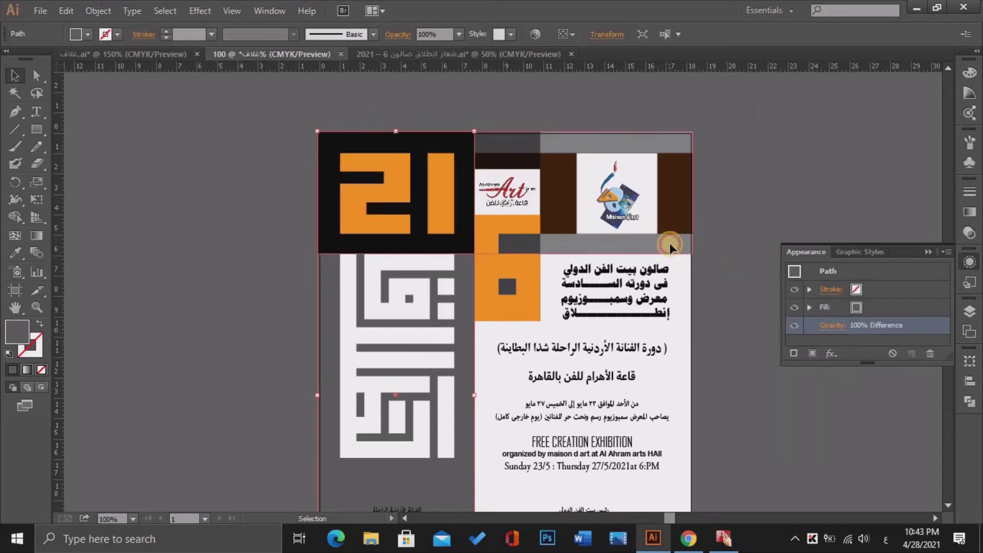
Try Soft Light on the panel, then deselect and inspect the top bands.
left_click(832, 325)
left_click(746, 353)
left_click(736, 221)
left_click(746, 353)
left_click(739, 198)
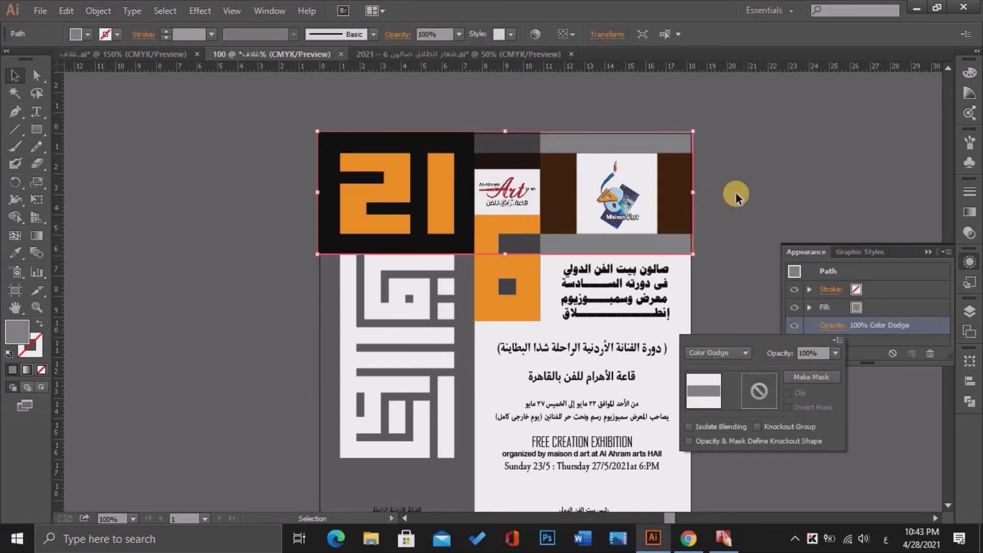
left_click(725, 237)
left_click(737, 243)
key("ctrl+plus")
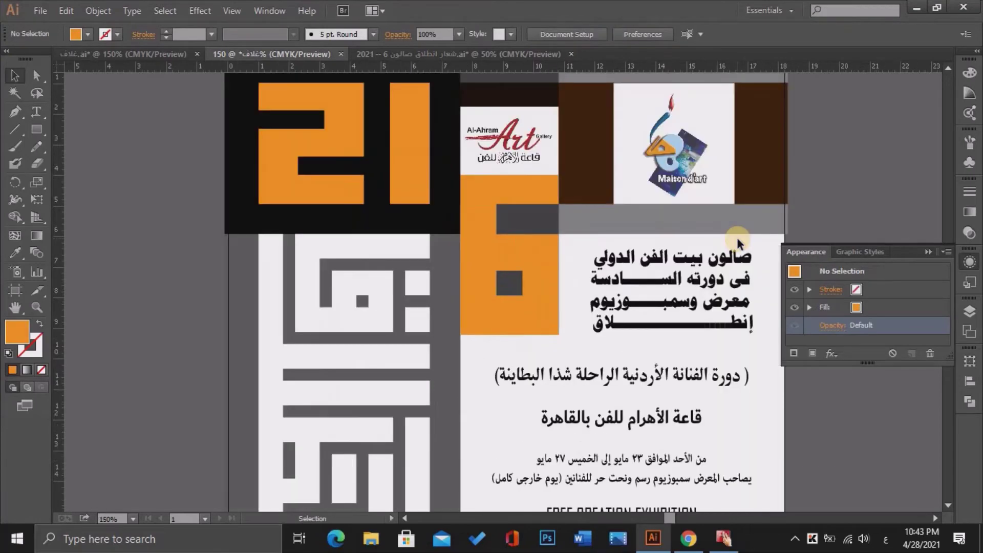
key("ctrl+minus")
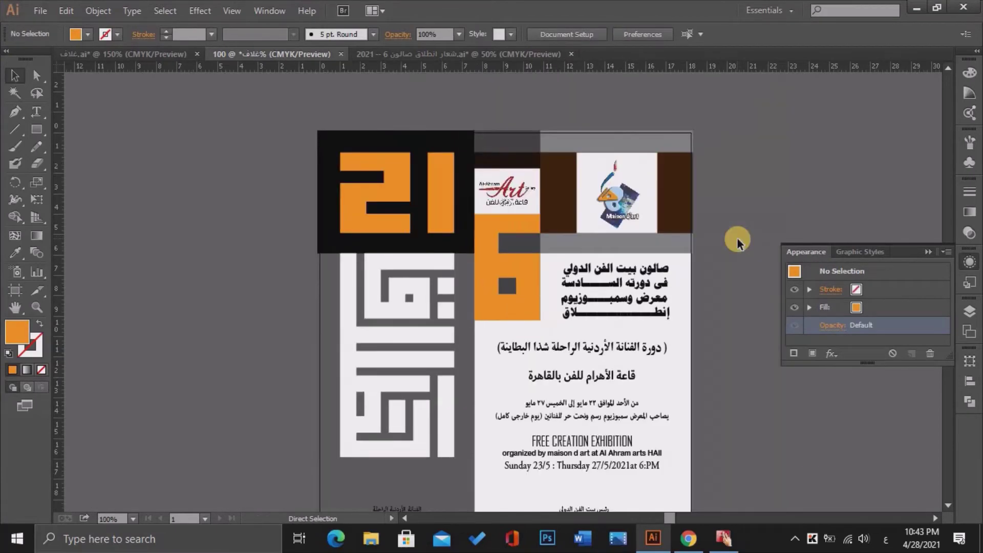
Move the horizontal-stripe path two rows lower in Layer 2 so the bars turn blue.
left_click(684, 211)
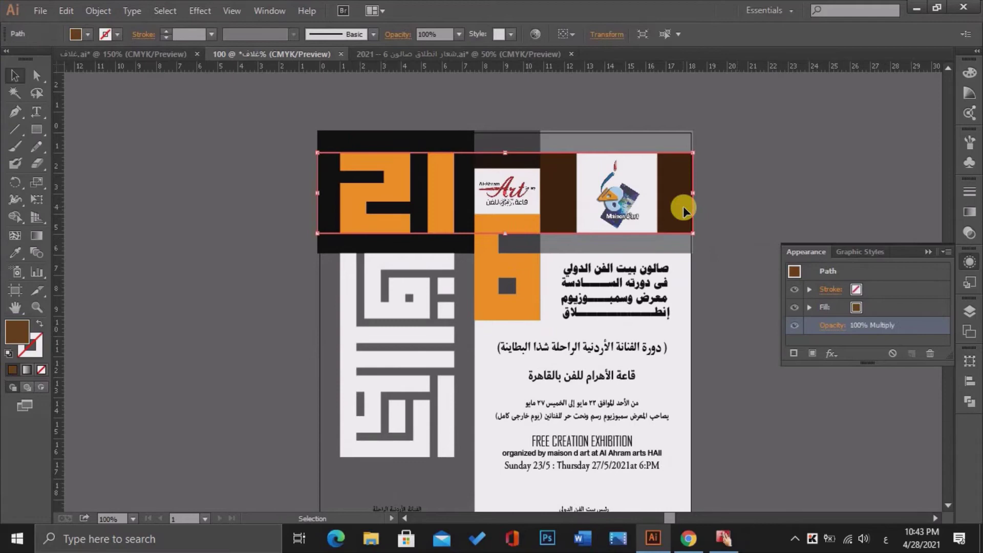
left_click(972, 322)
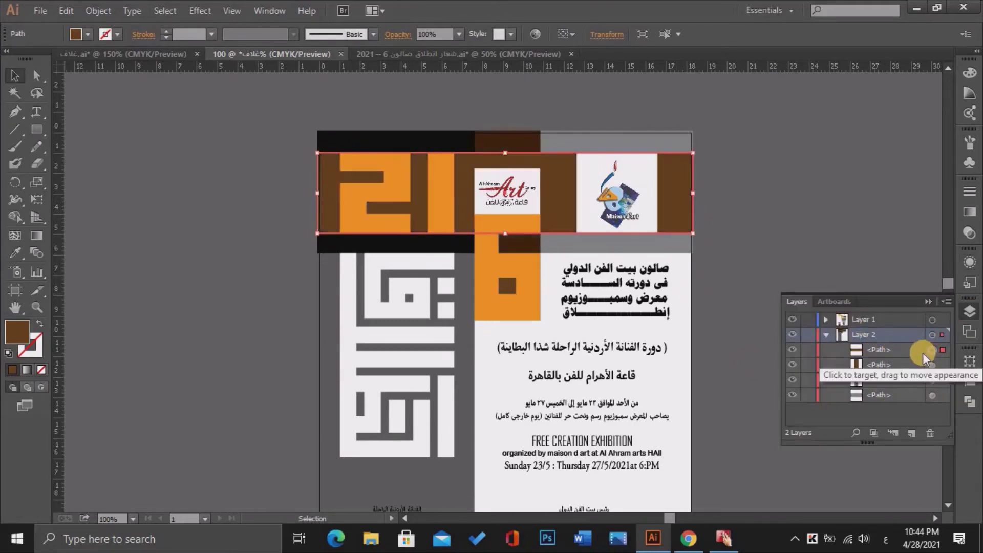
left_click_drag(904, 349, 911, 381)
left_click(760, 211)
Move the white Kufic logo group slightly lower into its final position.
key("ctrl+minus")
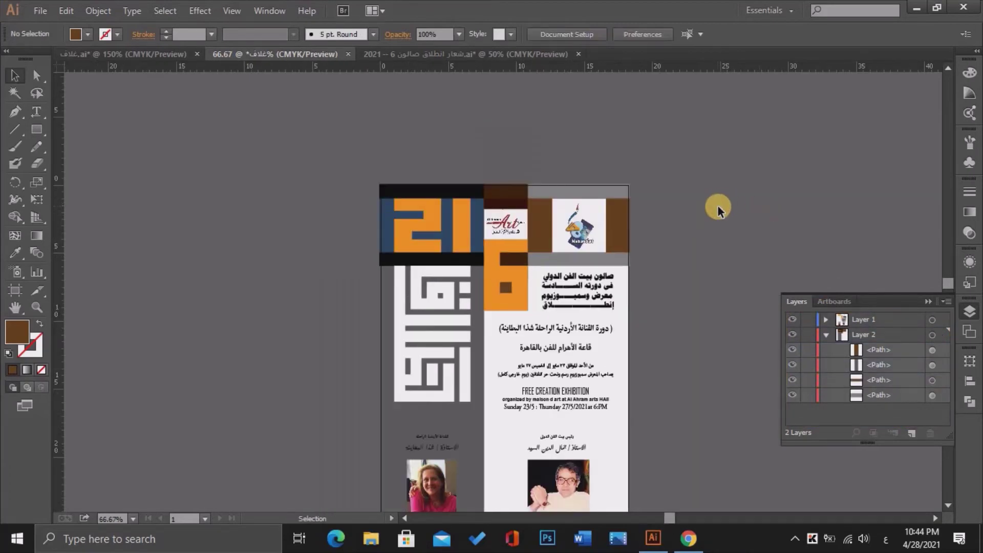
key("ctrl+plus")
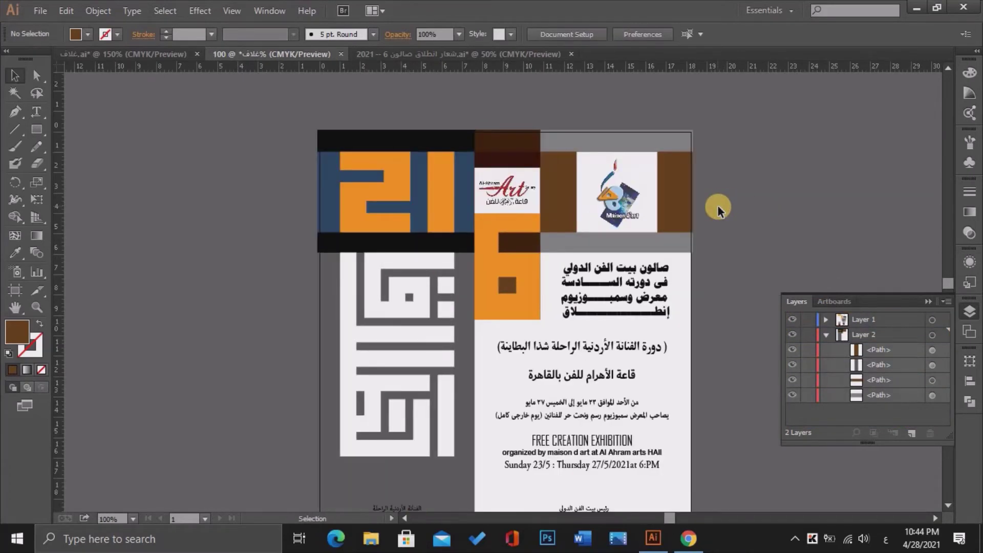
scroll(949, 499, "down", 3)
left_click(416, 284)
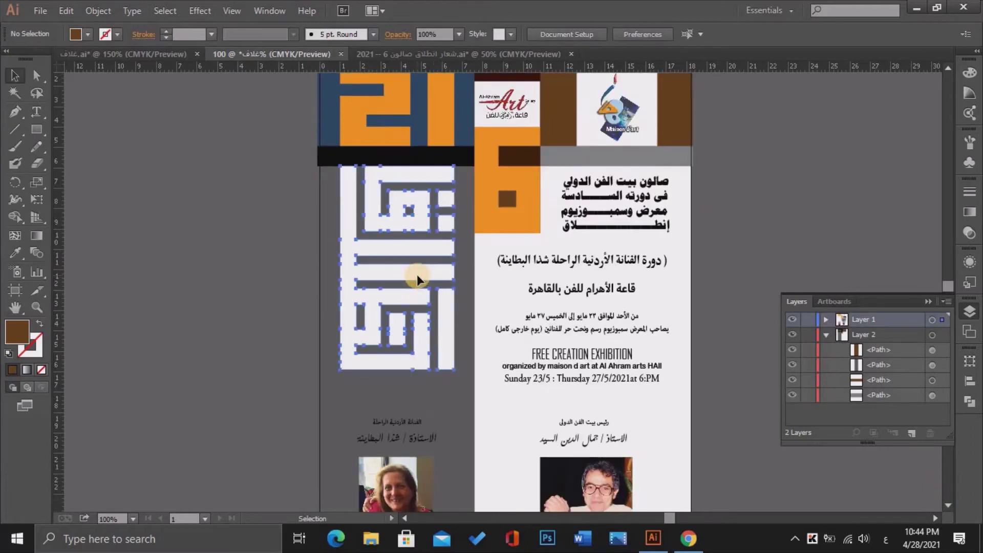
left_click_drag(416, 281, 413, 299)
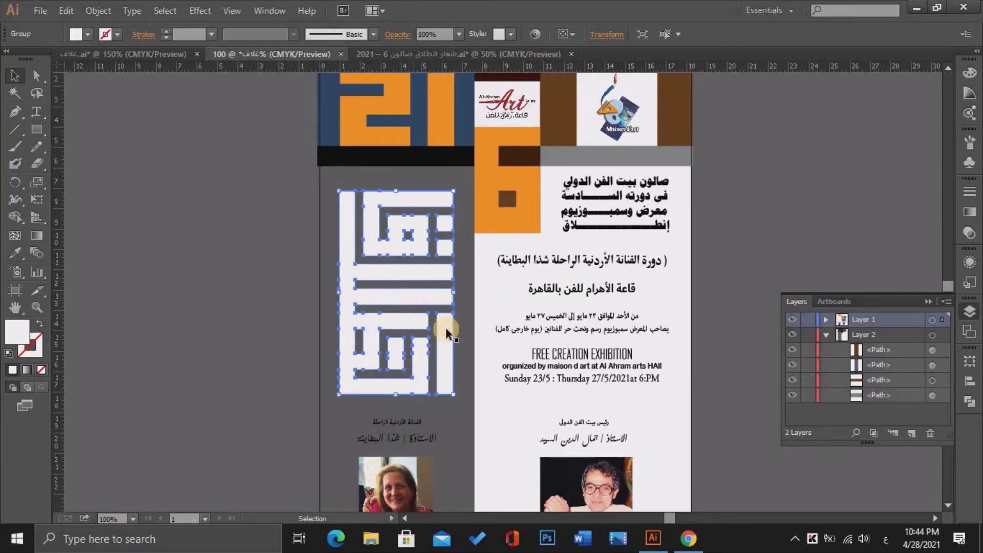
key("ctrl+shift+a")
key("ctrl+plus")
left_click(402, 265)
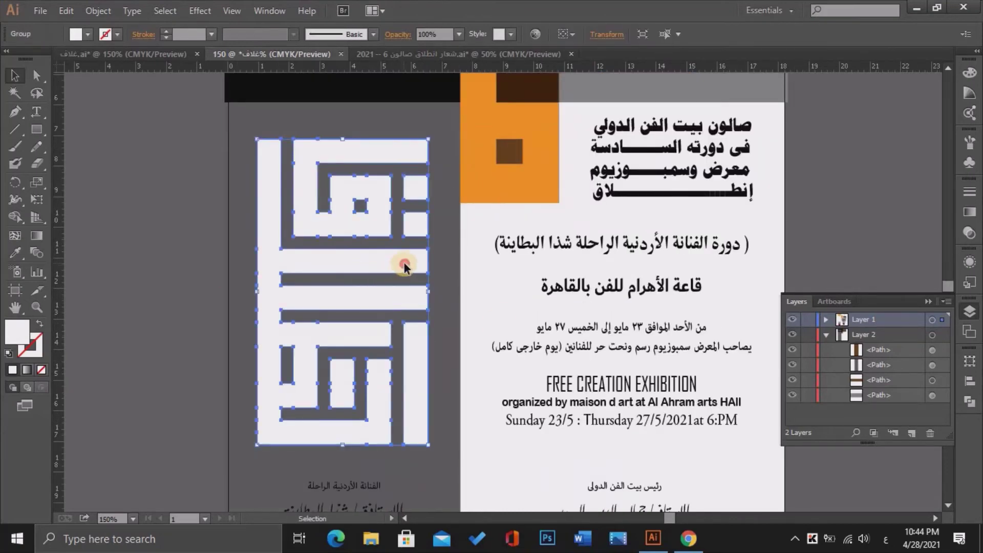
left_click_drag(405, 266, 406, 260)
key("ctrl+shift+a")
key("ctrl+minus")
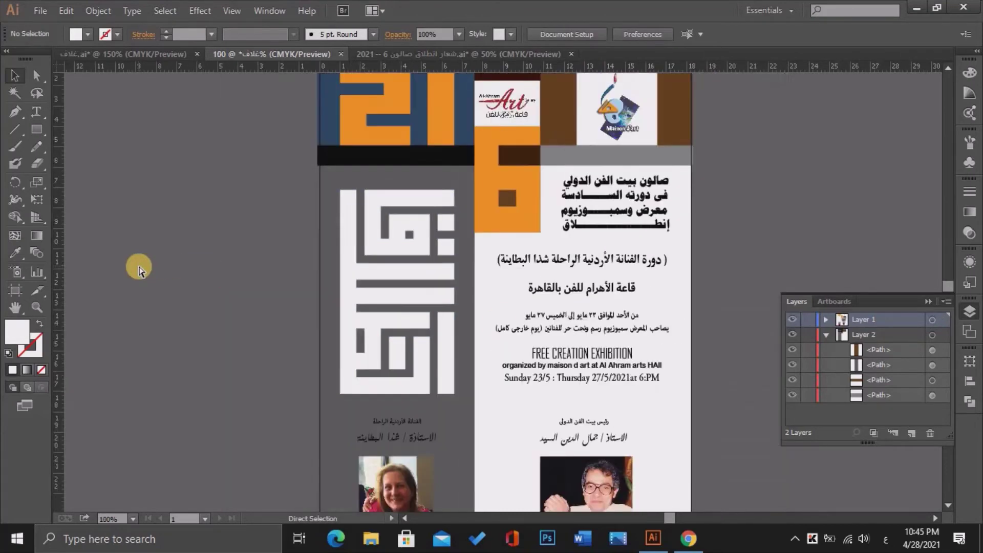
key("ctrl+minus")
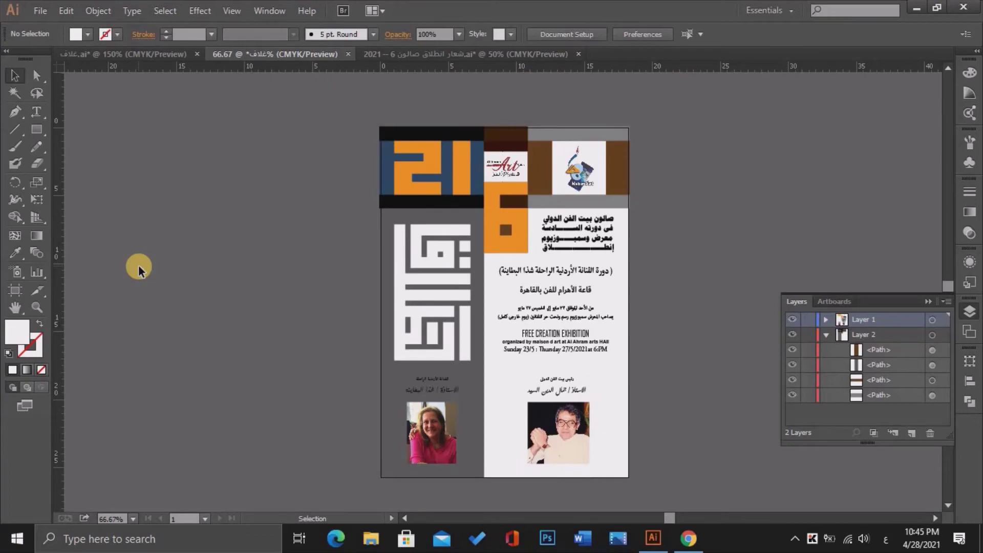
Hide the brown path over the 6 column in the Layers panel.
key("a")
left_click(509, 134)
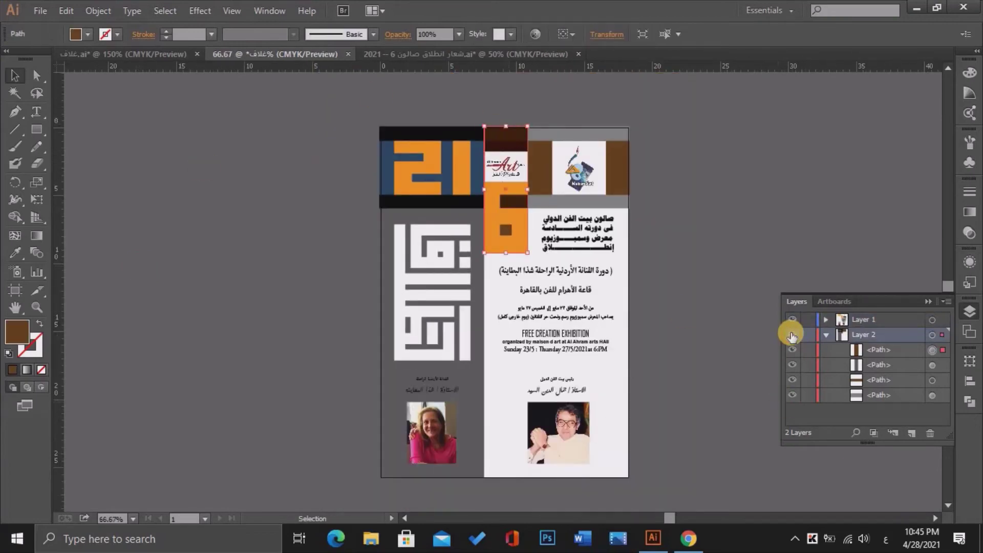
left_click(793, 353)
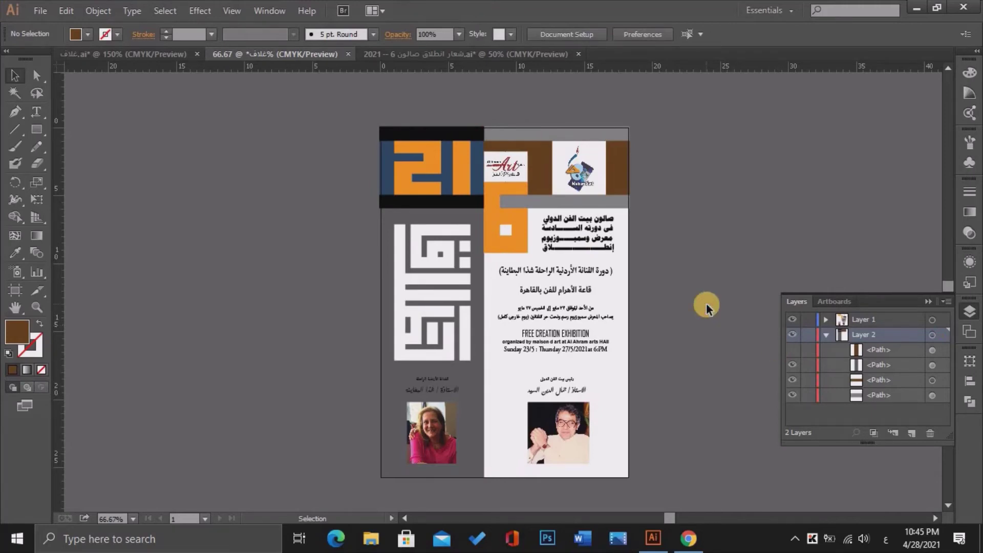
key("ctrl")
Move the FREE CREATION EXHIBITION block, Arabic hall/date text and first subtitle line down.
key("ctrl+plus")
left_click_drag(590, 368, 594, 380)
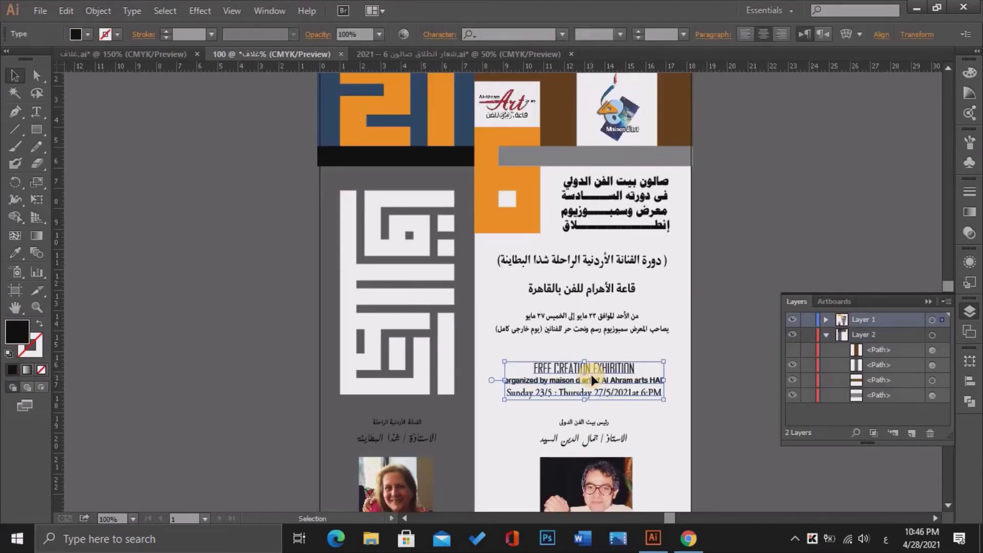
key("ctrl+plus")
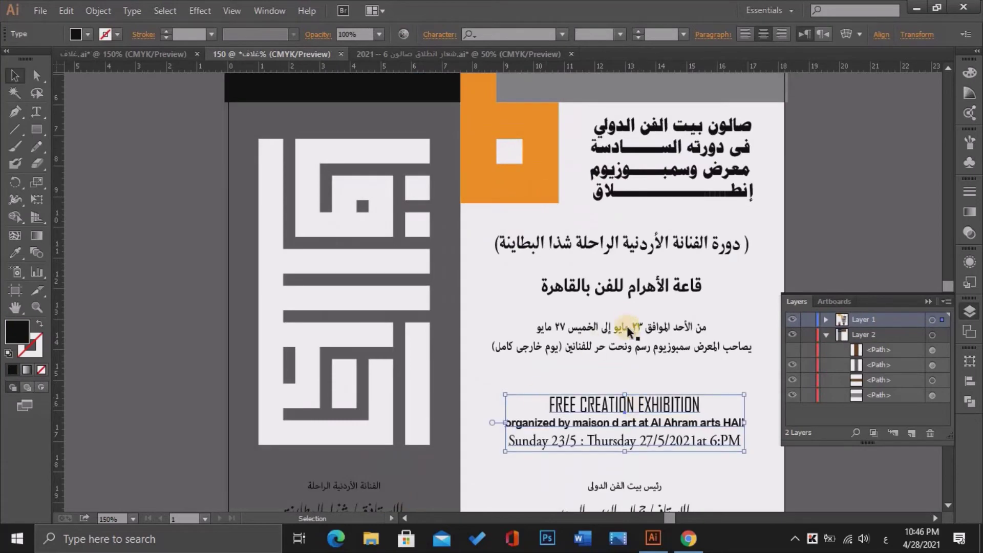
left_click_drag(624, 326, 624, 337)
left_click_drag(638, 250, 637, 252)
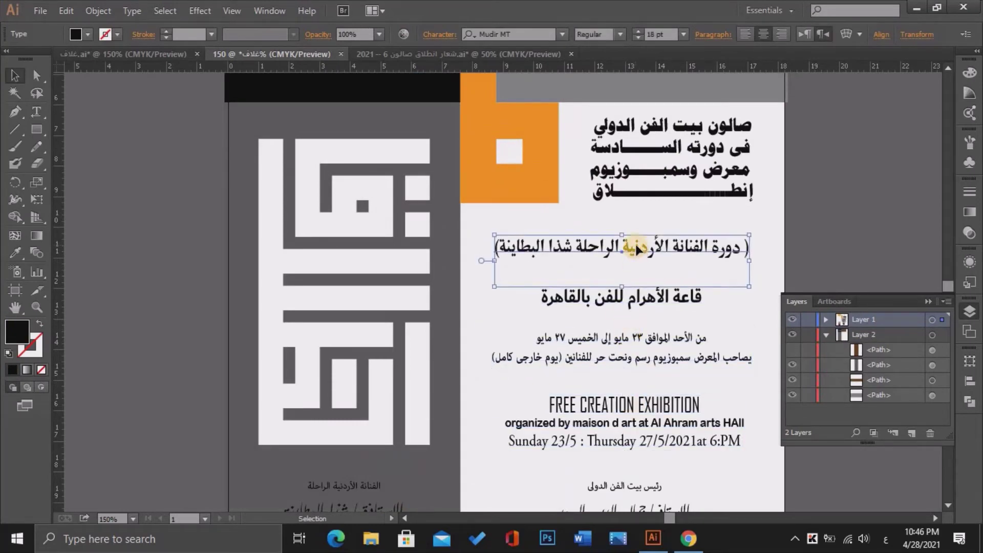
left_click(837, 266)
key("ctrl+minus")
key("ctrl+minus")
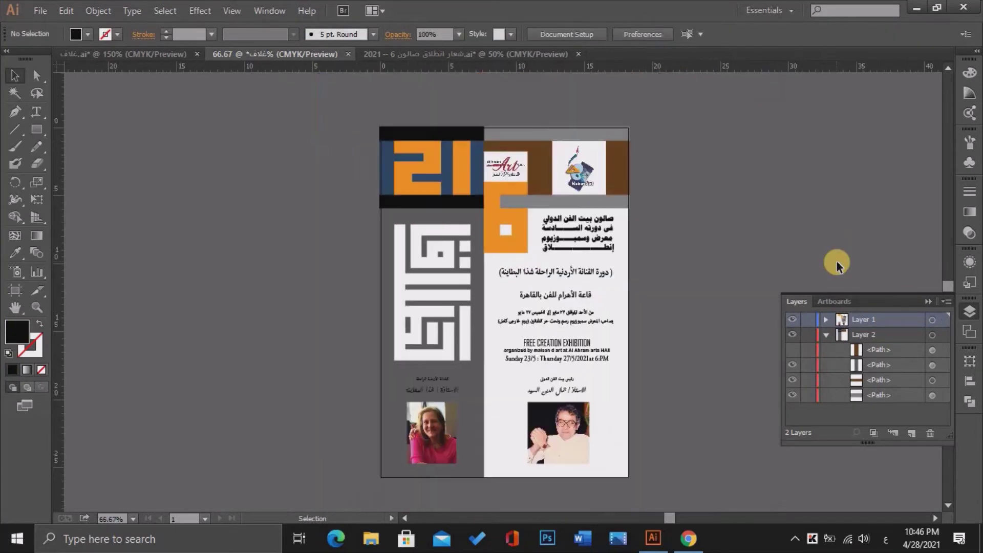
left_click(332, 293)
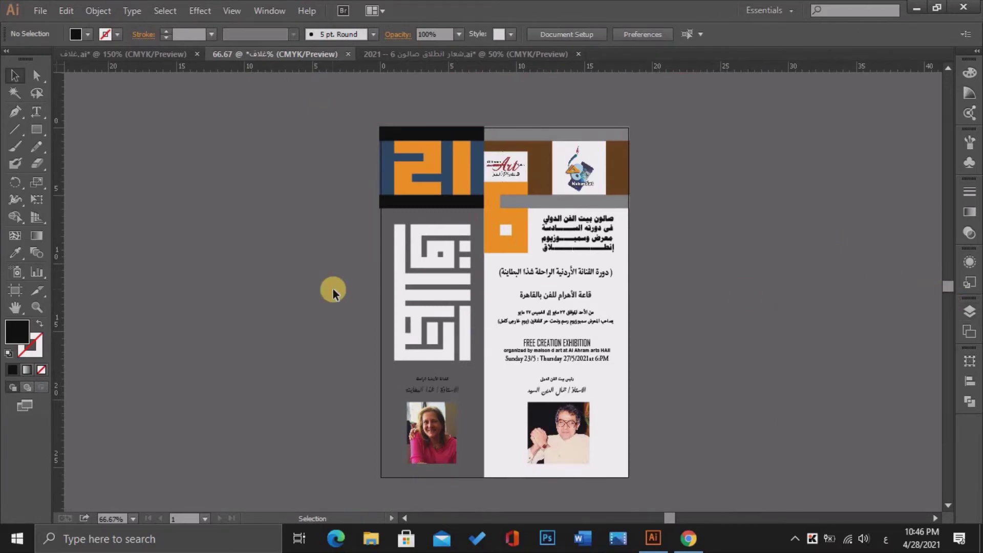
Close the extra copy of the cover without saving its changes.
left_click(40, 10)
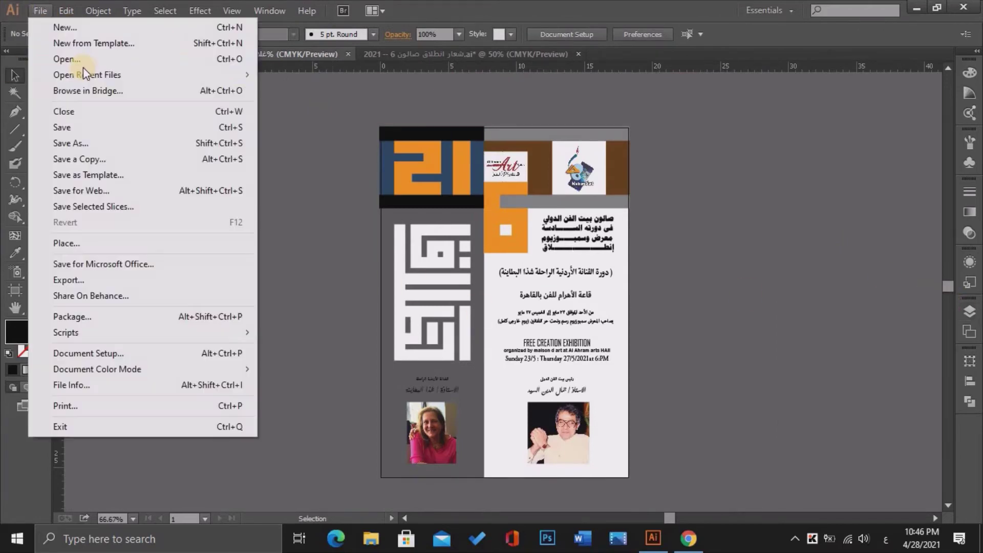
left_click(109, 127)
left_click(196, 54)
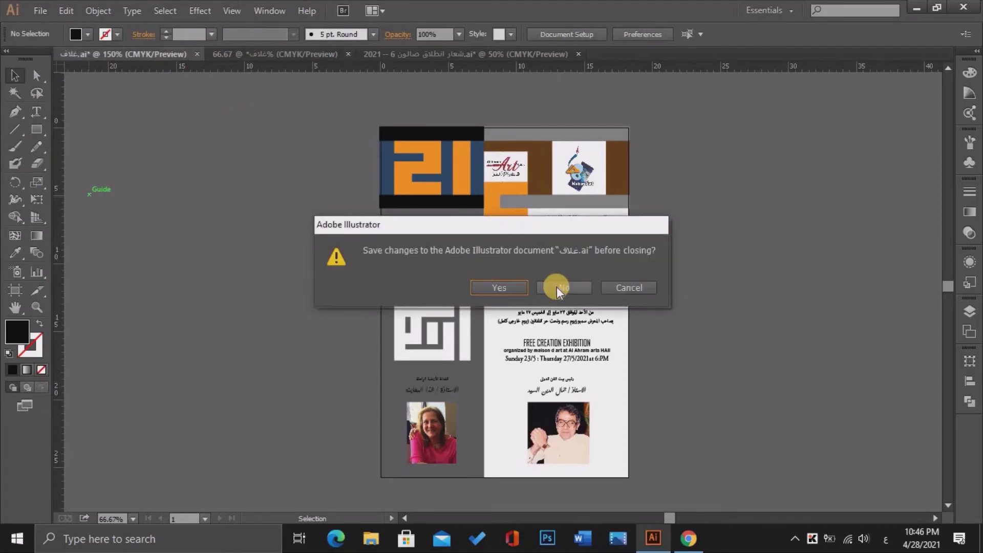
left_click(563, 287)
Save the cover over the existing غلاف.ai file in the انطلاق folder.
left_click(41, 11)
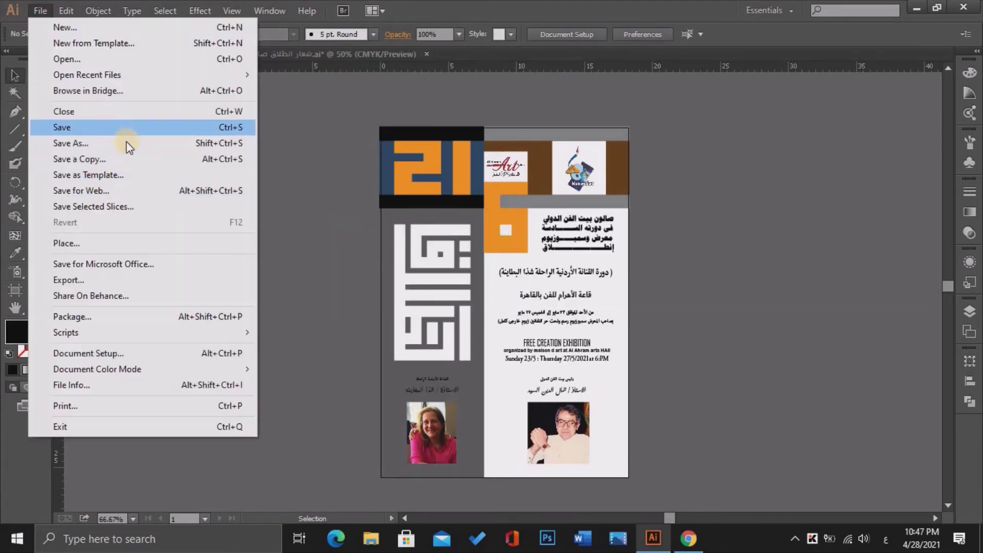
left_click(125, 143)
left_click(169, 84)
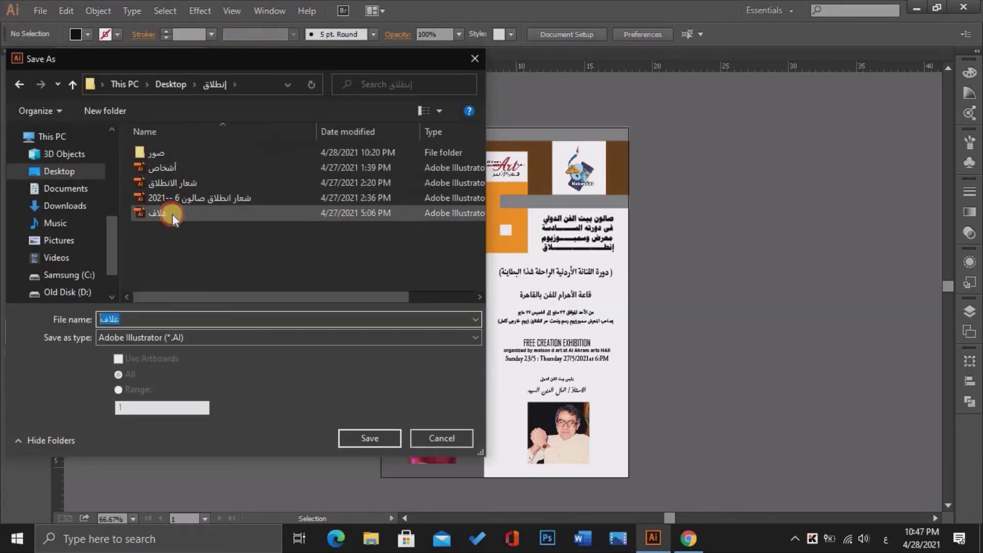
double_click(172, 214)
left_click(532, 317)
left_click(546, 470)
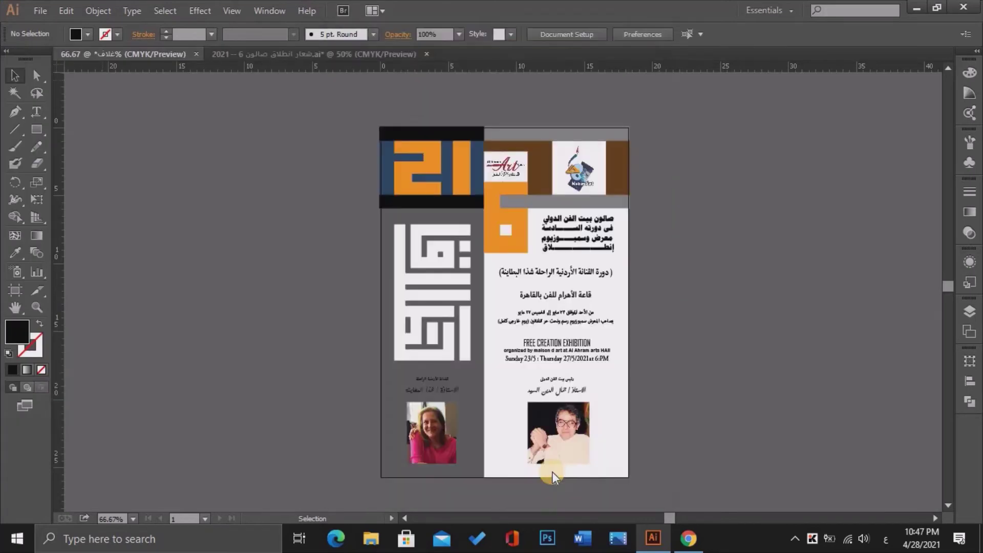
key("ctrl+plus")
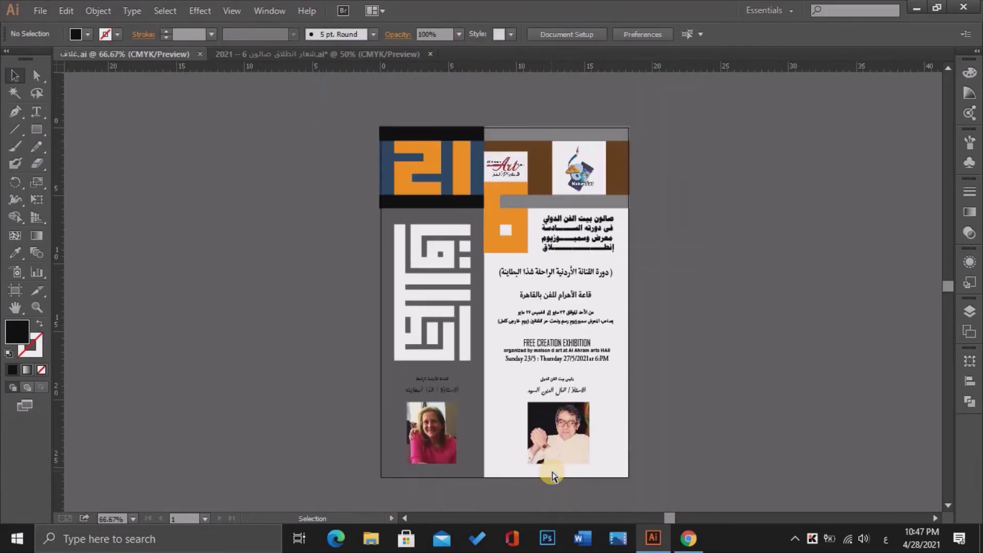
left_click(234, 284)
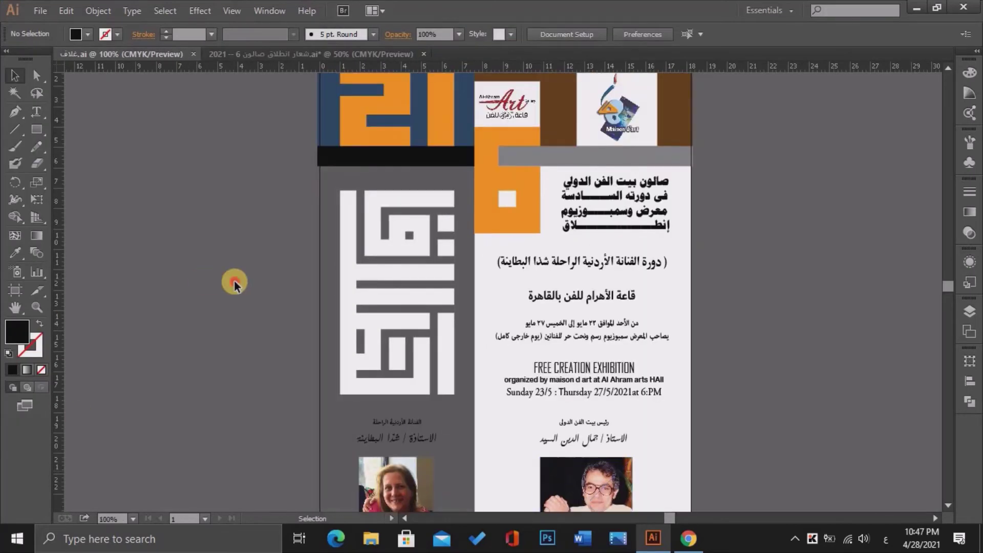
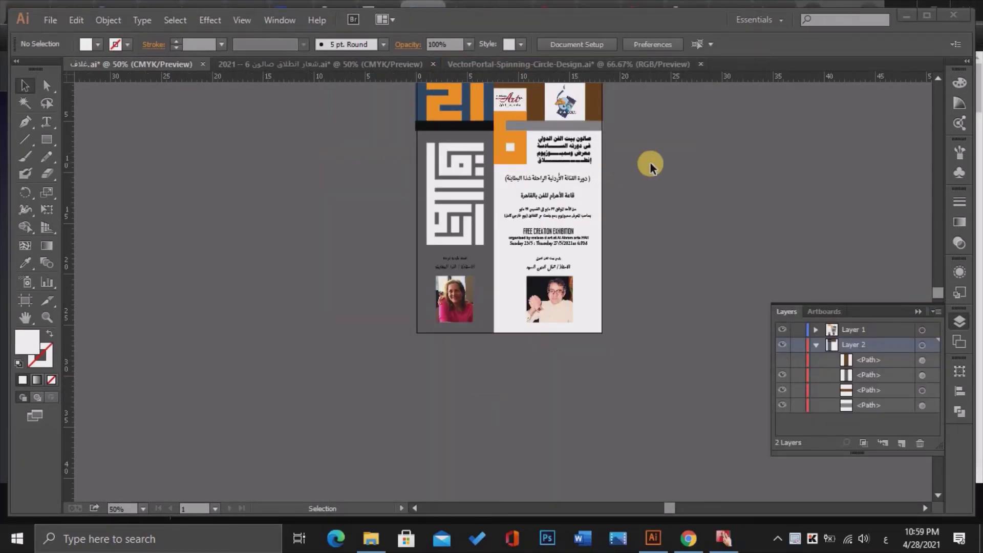
Drag the spinning-circle artwork from its document onto the Arabic poster and drop it.
scroll(625, 128, "up", 2)
left_click(514, 63)
left_click(438, 265)
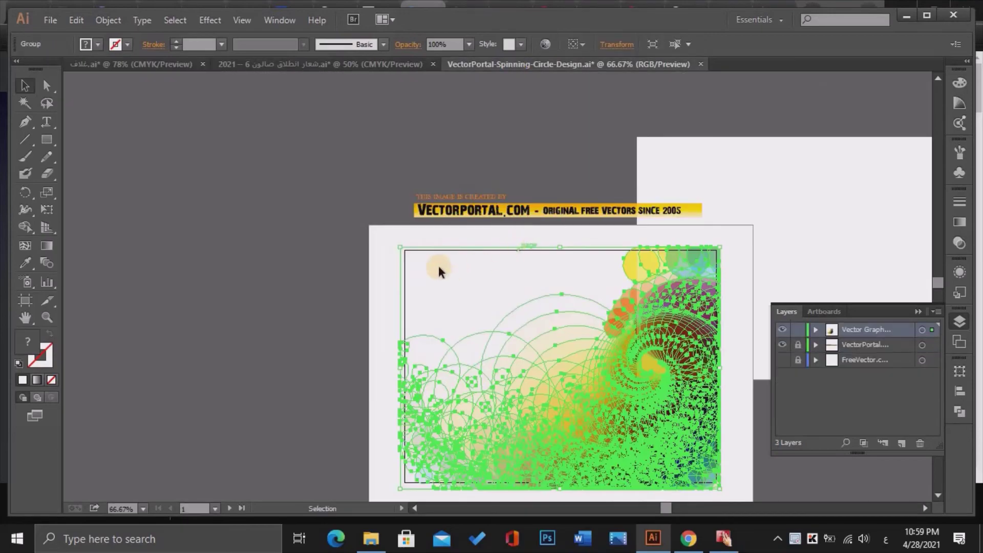
mouse_move(410, 249)
left_mouse_down()
mouse_move(254, 163)
mouse_move(587, 126)
left_mouse_up()
left_click_drag(453, 258, 516, 306)
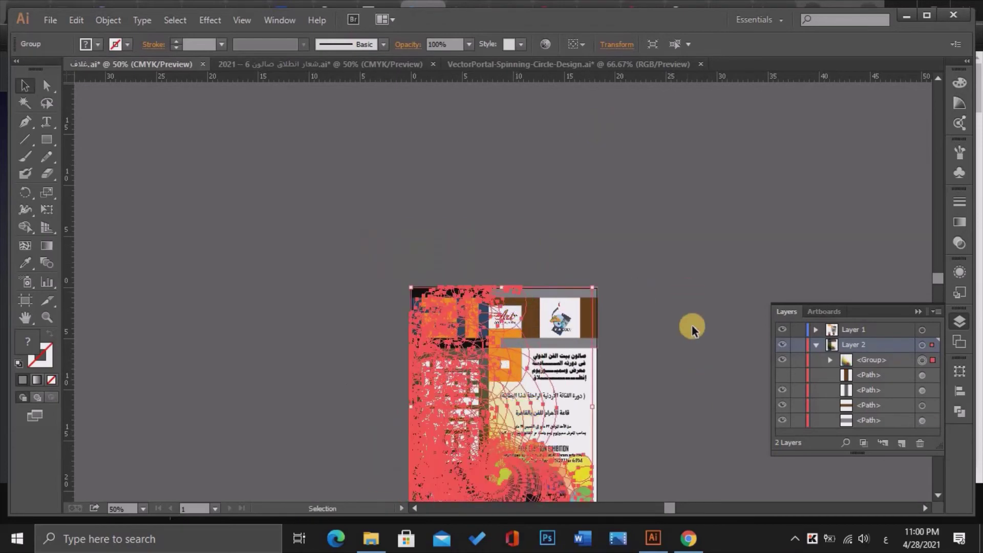
scroll(933, 496, "down", 3)
left_click_drag(591, 354, 602, 415)
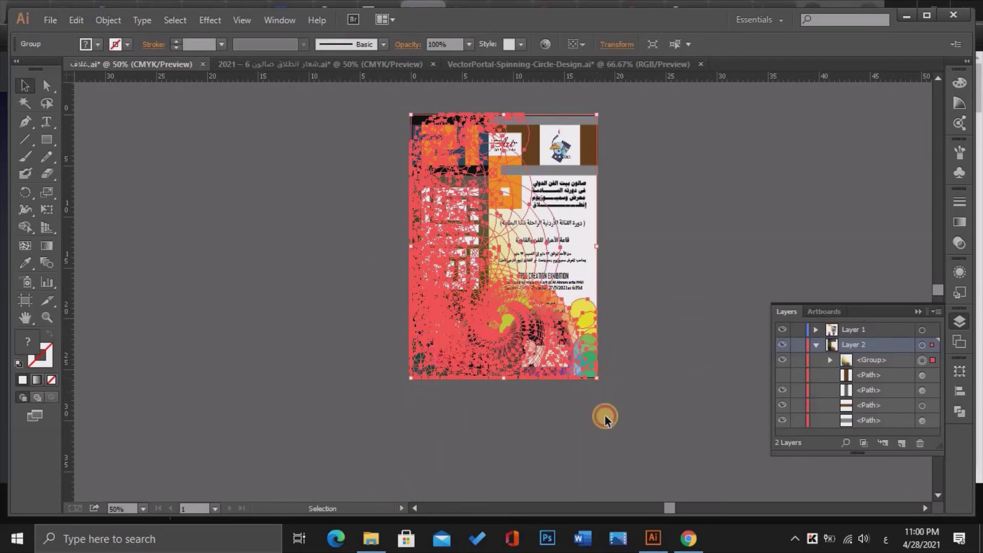
Select the circle artwork and stretch it across the whole poster page as a background.
key("ctrl+plus")
key("ctrl+plus")
key("ctrl+plus")
scroll(939, 500, "down", 3)
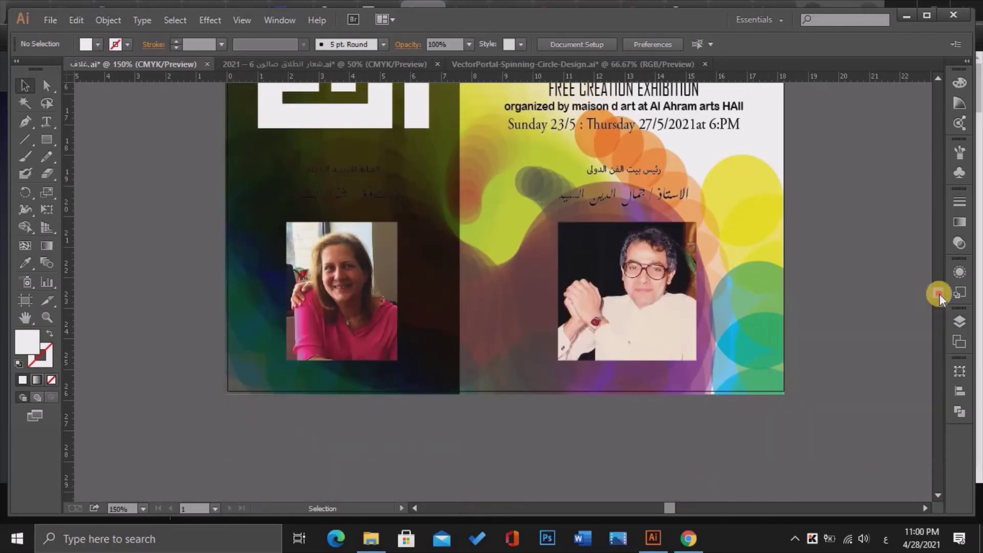
scroll(939, 294, "up", 2)
key("ctrl+a")
key("ctrl+plus")
key("ctrl+plus")
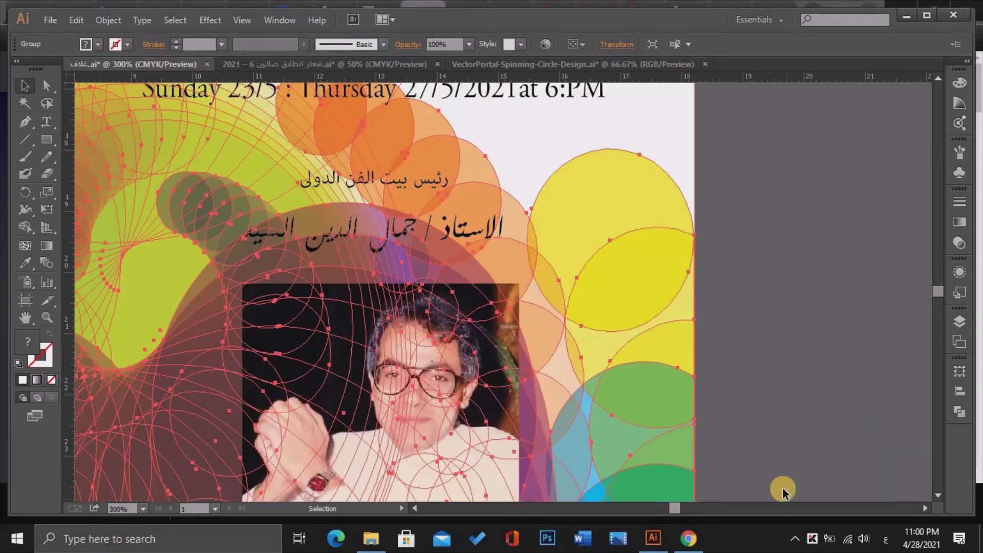
left_click(938, 496)
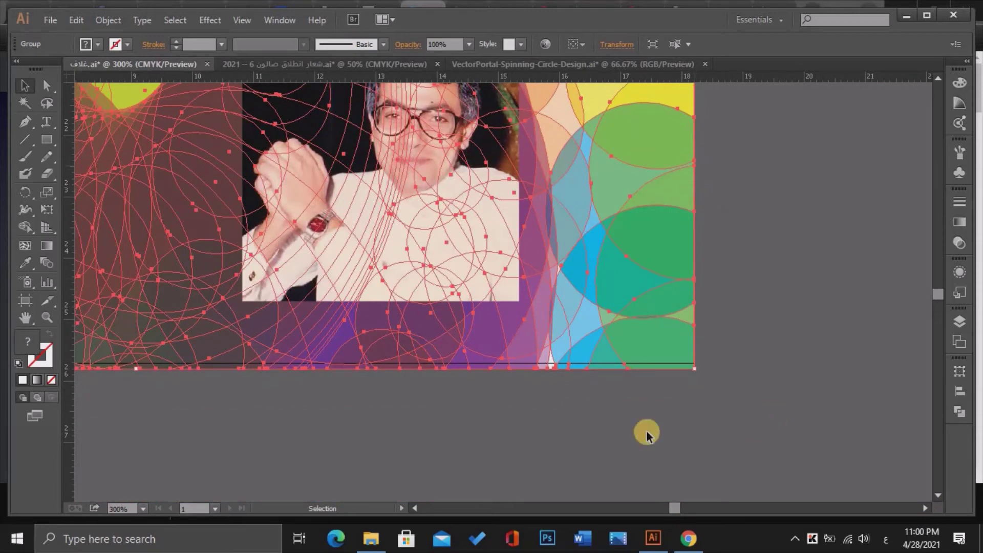
left_click(414, 508)
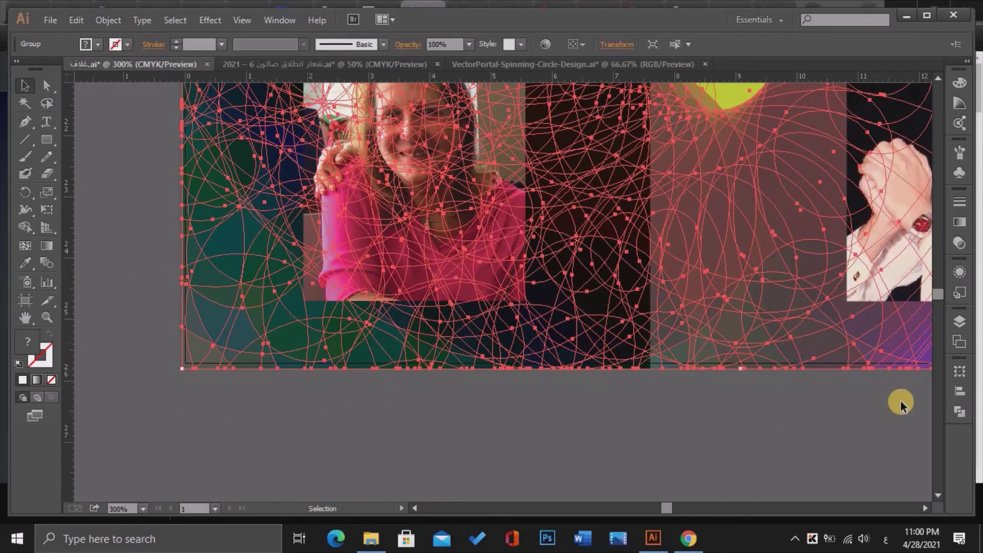
left_click_drag(938, 293, 938, 278)
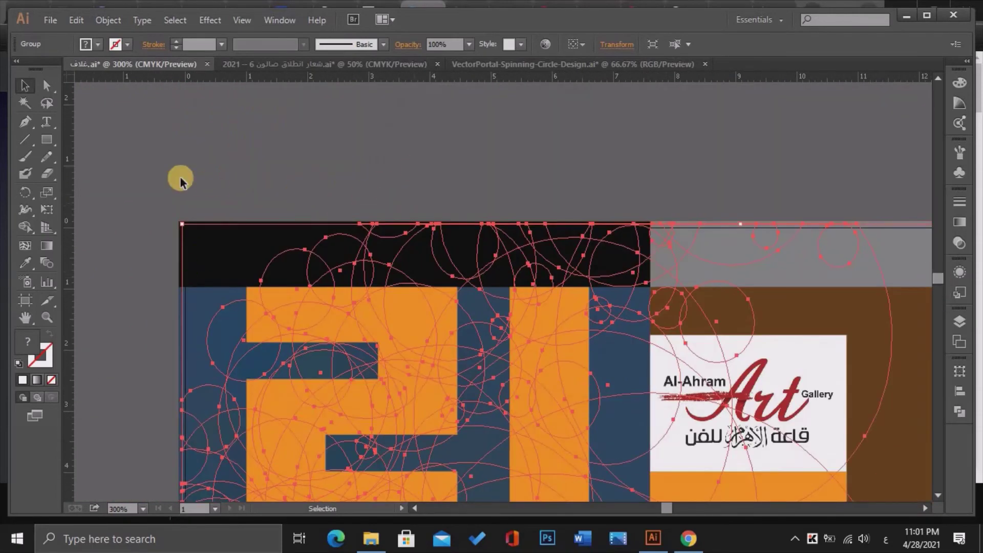
Deselect the circle artwork and inspect the white Arabic name line over it.
left_click(487, 188)
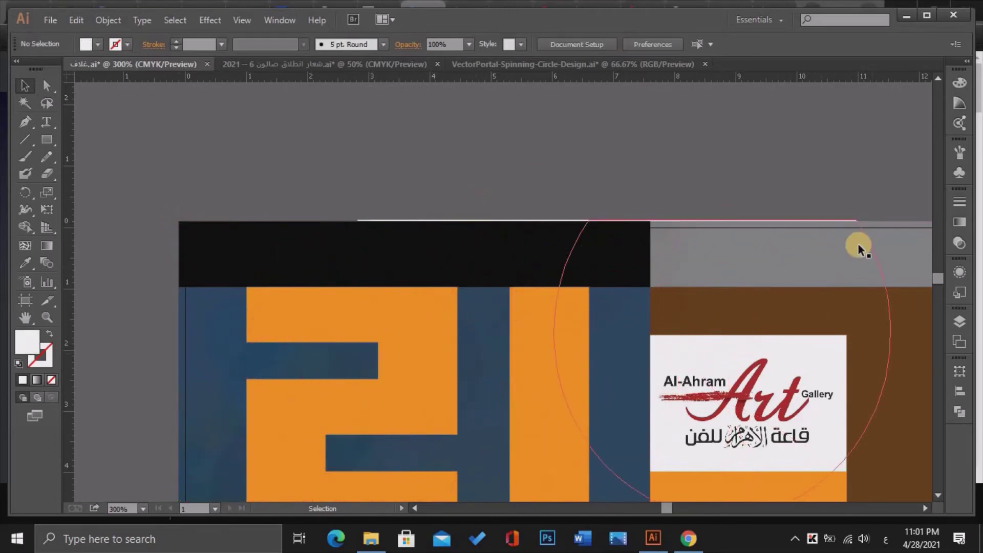
left_click(710, 221)
left_click(762, 161)
left_click(938, 495)
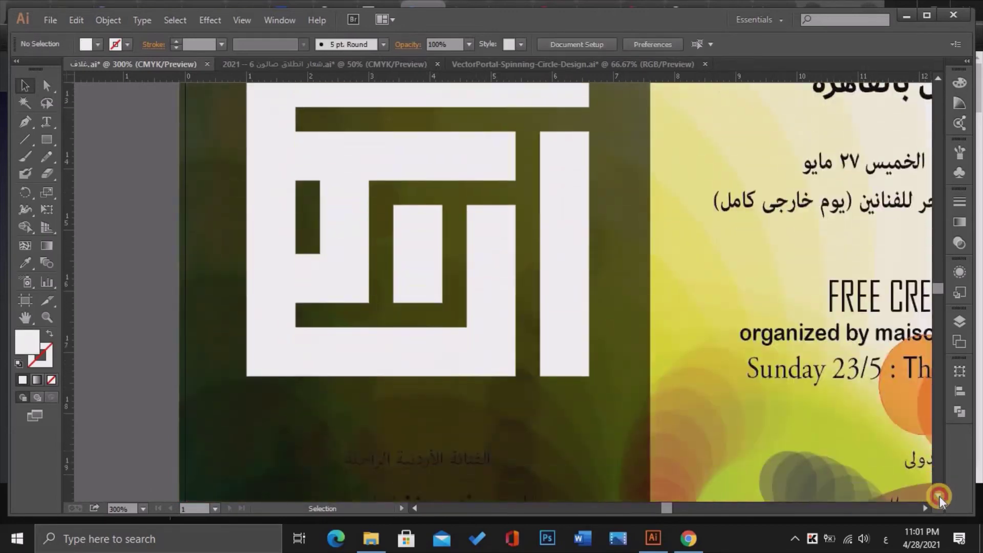
scroll(333, 245, "down", 5)
Make the small caption above the left portrait white.
left_click(418, 131)
left_click(97, 44)
left_click(114, 61)
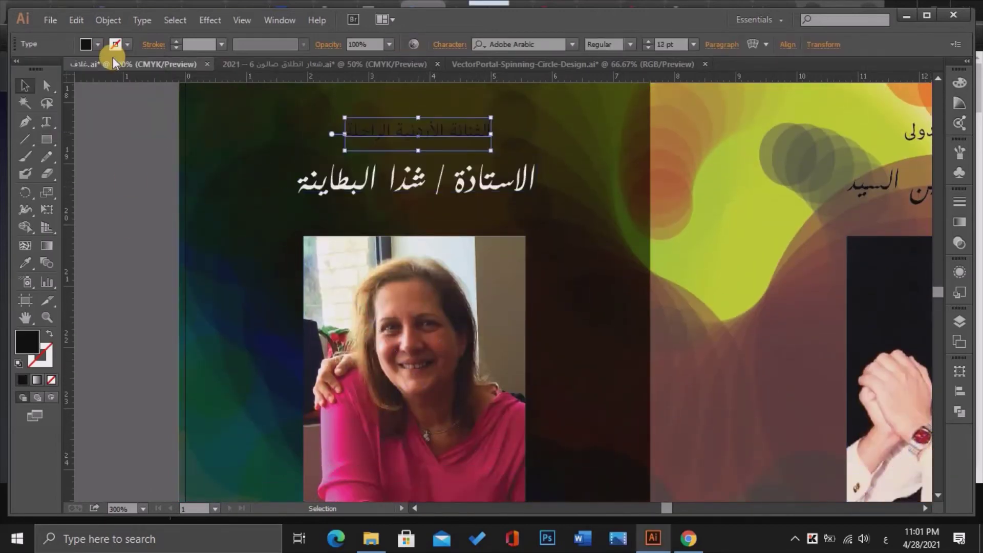
left_click(97, 44)
left_click(23, 68)
left_click(924, 508)
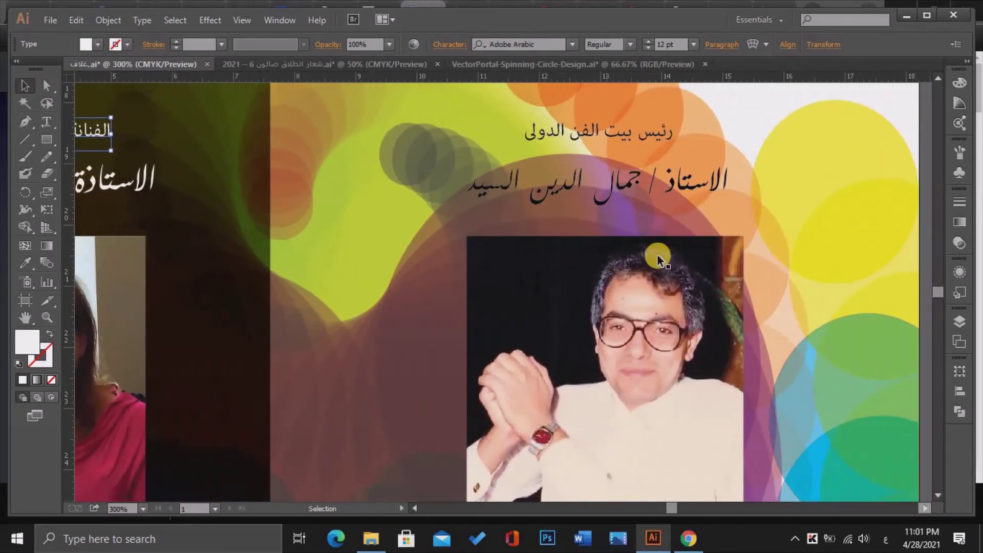
Remove the outline and set a white fill on the name title and top caption above the right portrait.
left_click(665, 184)
left_click(128, 44)
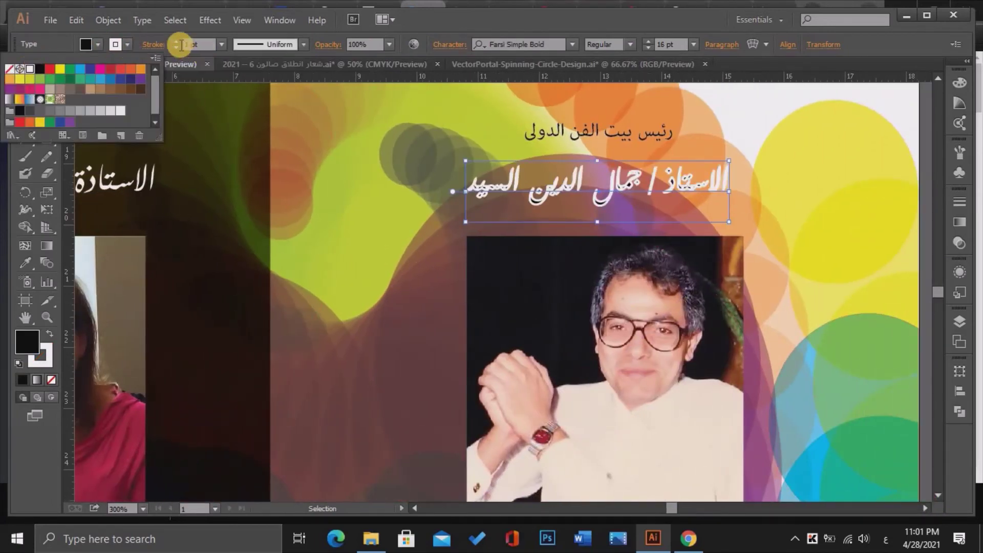
left_click(154, 45)
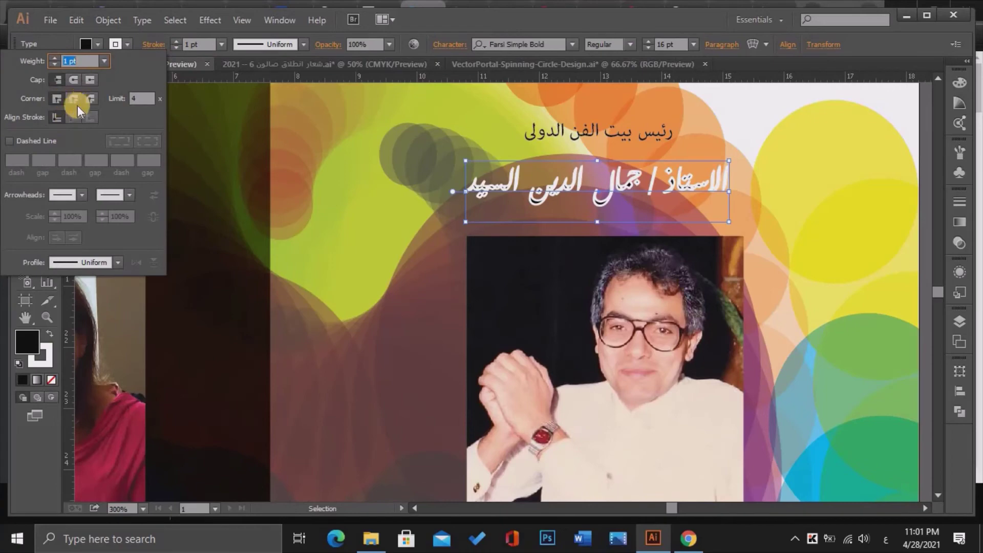
left_click(127, 44)
left_click(7, 68)
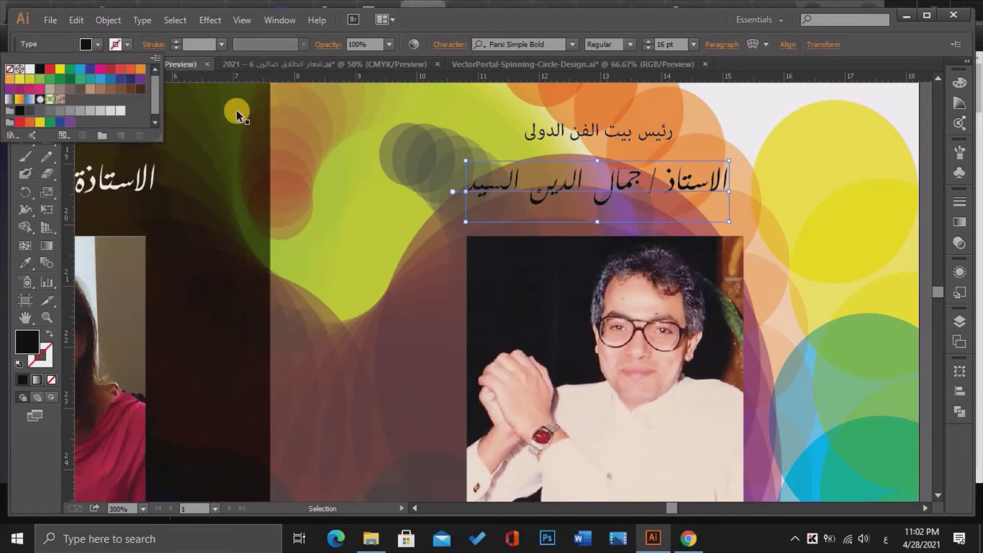
left_click(98, 45)
left_click(29, 68)
left_click(528, 126)
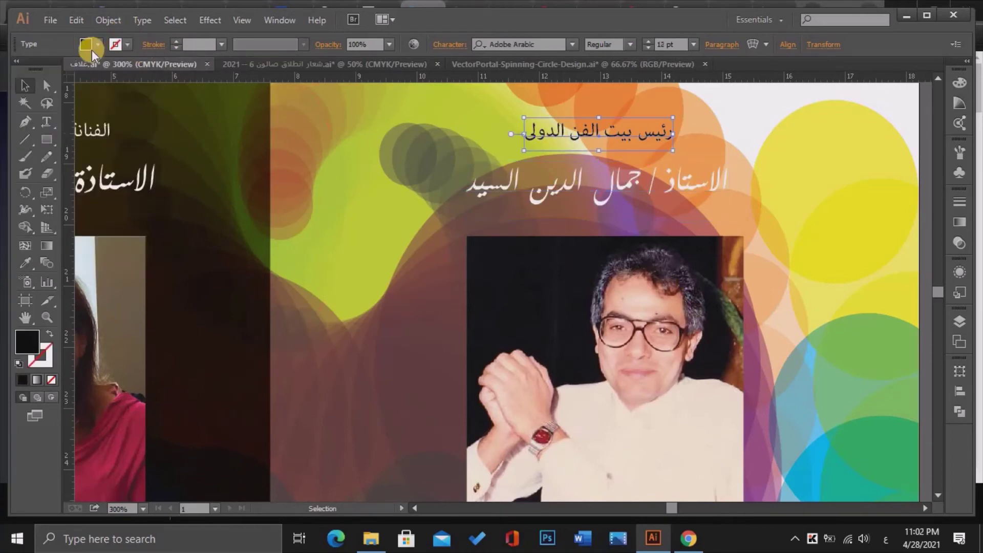
left_click(97, 44)
left_click(31, 72)
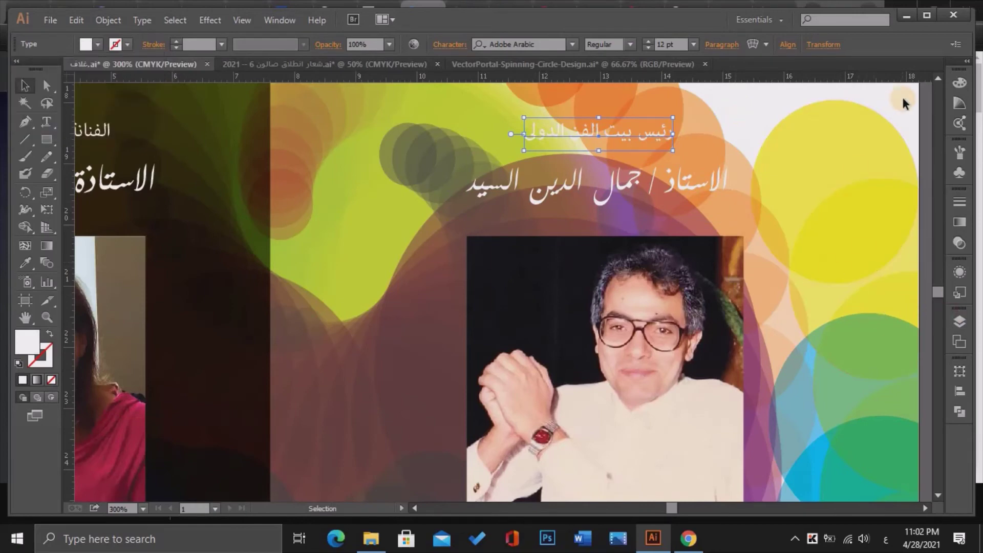
Open FreeVector-Floral-Swirls-Banners.ai from its folder in Explorer.
key("ctrl+1")
key("ctrl+minus")
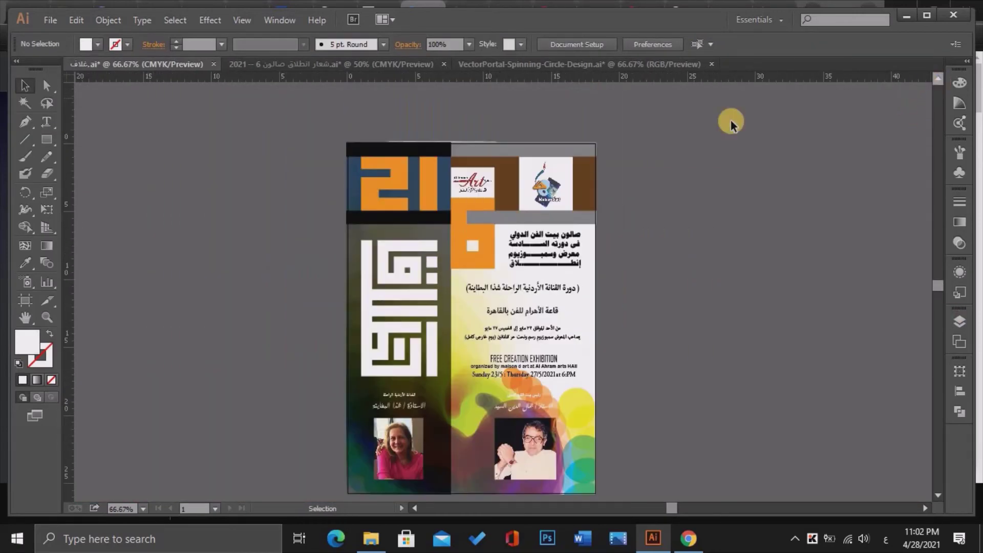
scroll(558, 278, "down", 2)
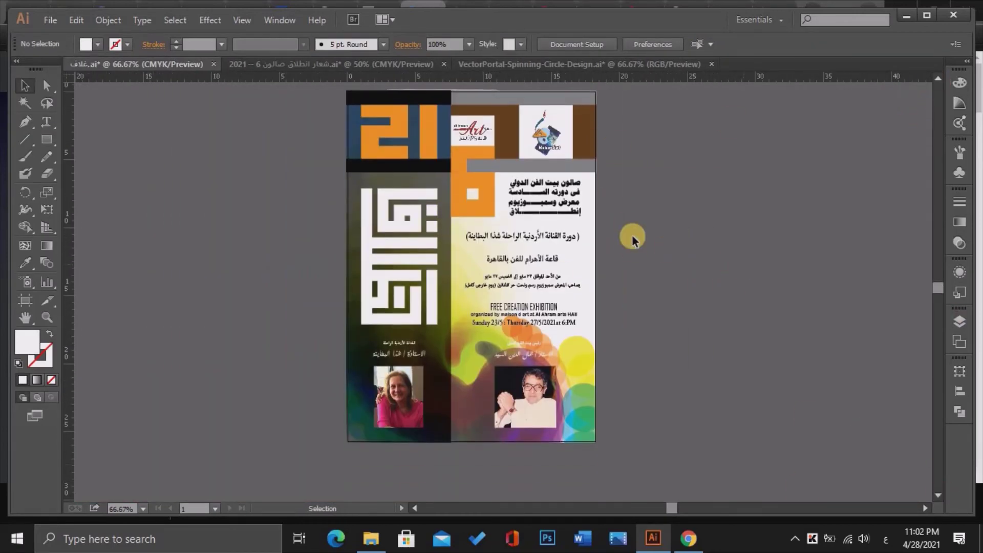
key("ctrl+plus")
left_click(938, 78)
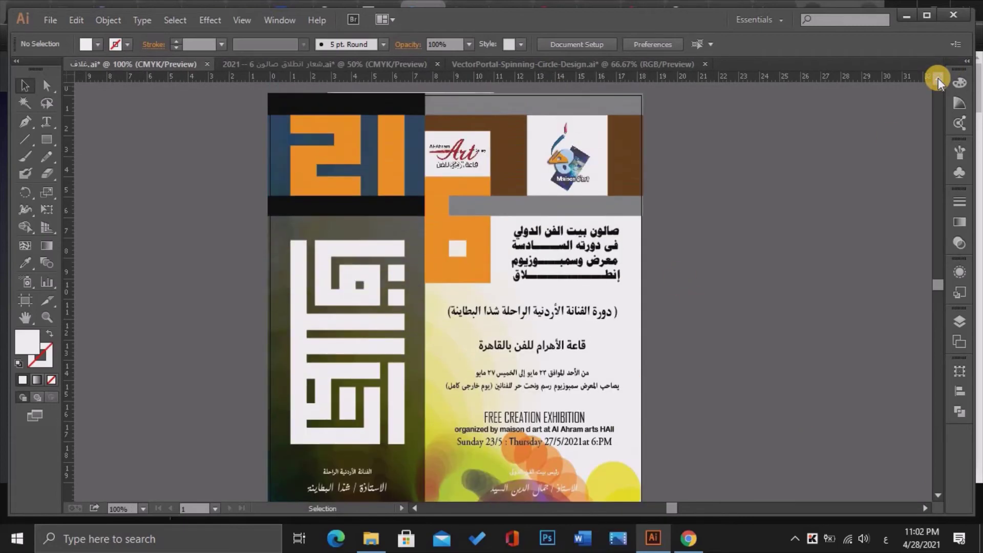
left_click(371, 537)
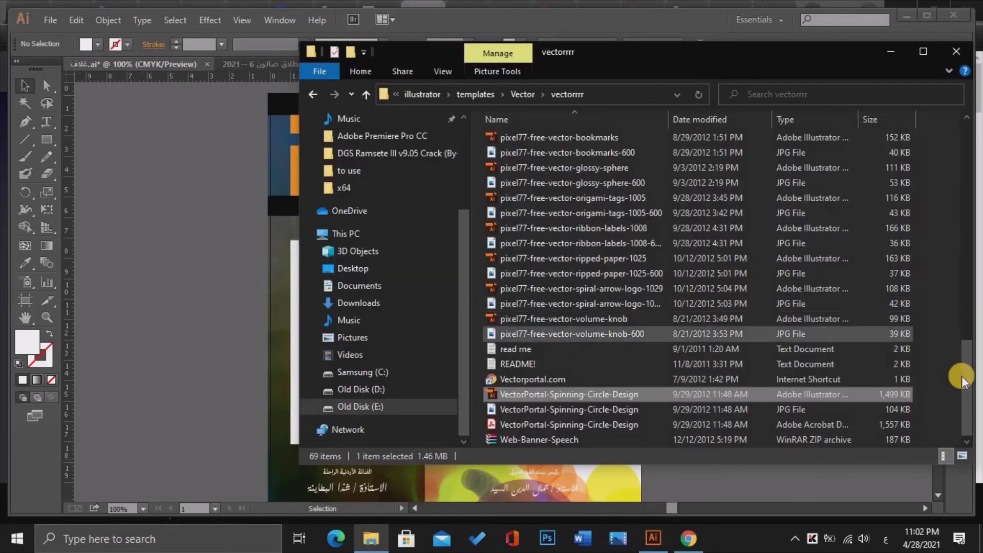
left_click_drag(966, 376, 967, 157)
double_click(610, 184)
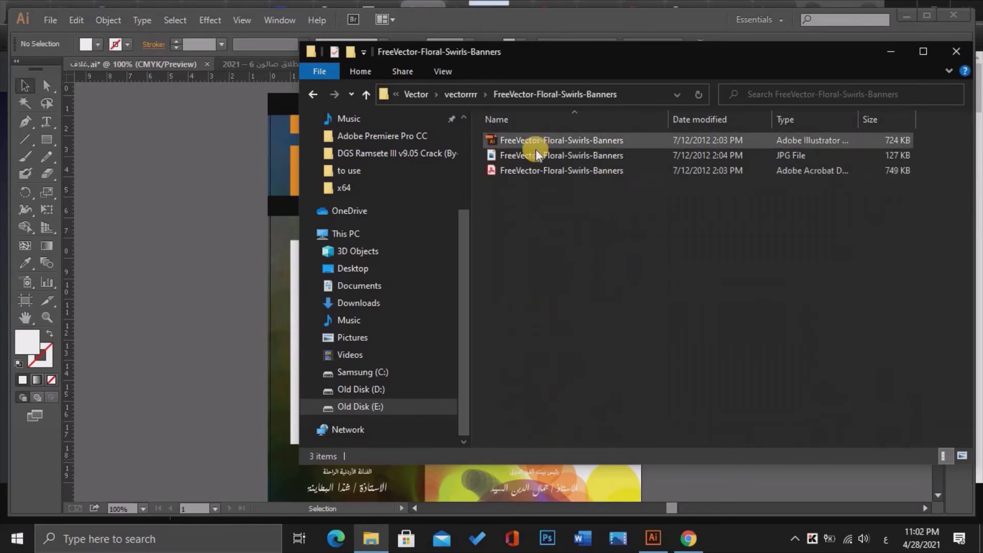
double_click(535, 149)
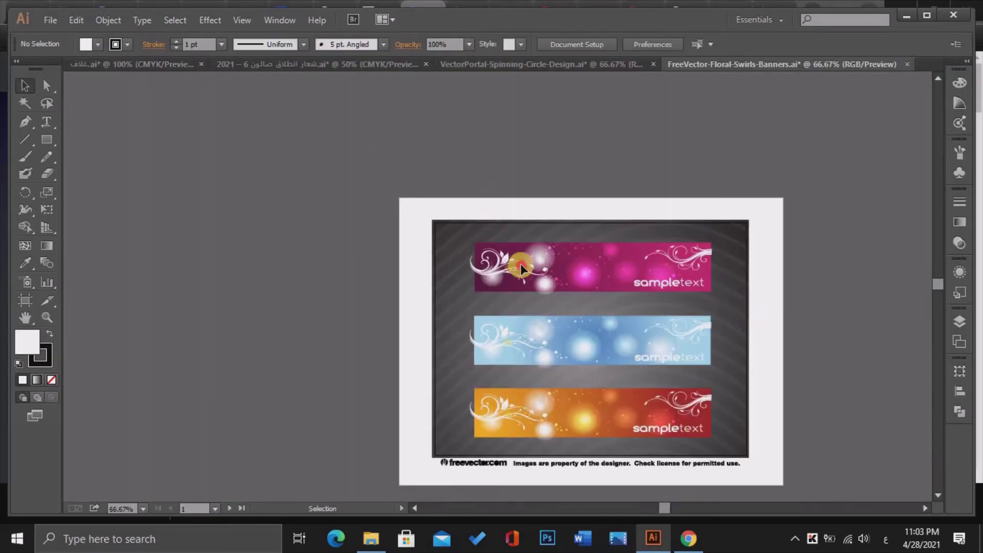
Carry the swirl-line background from the banners file onto the poster.
left_click_drag(520, 268, 538, 288)
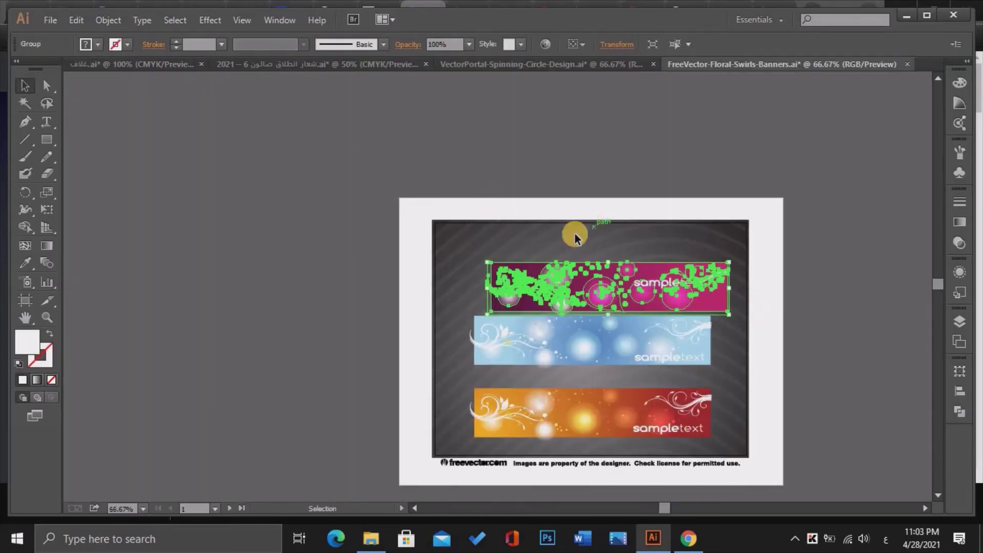
left_click(415, 285)
left_click(959, 321)
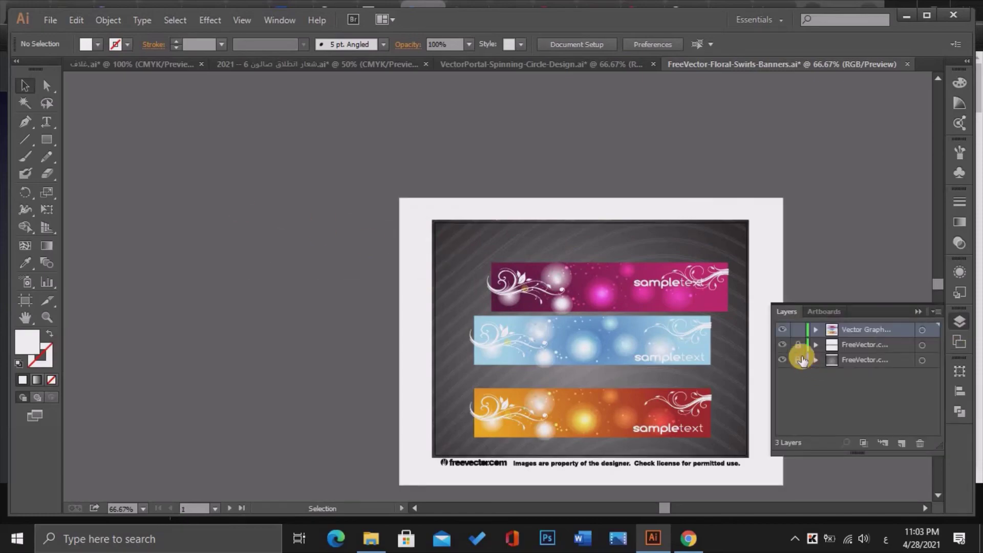
left_click_drag(594, 233, 617, 132)
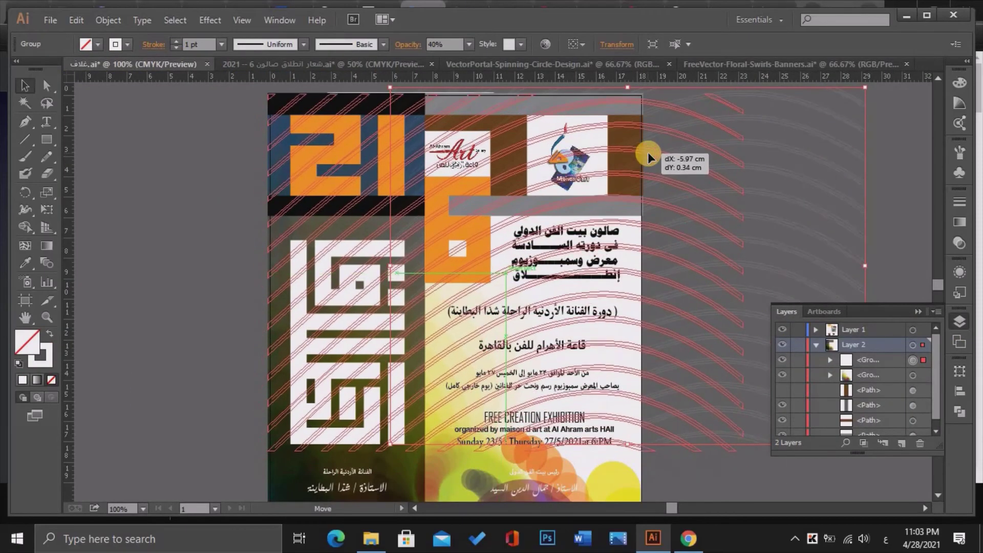
left_click_drag(618, 106, 643, 159)
left_click(915, 294)
Select the swirl line group on the poster, shift it down-left, and delete it.
left_click(960, 321)
key("ctrl+minus")
key("ctrl+minus")
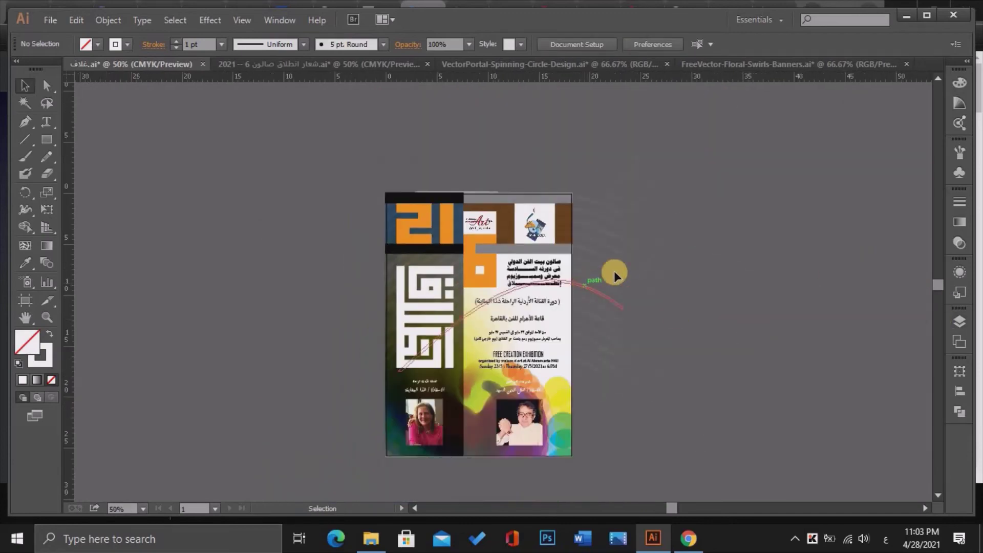
left_click(614, 272)
left_click_drag(628, 194, 553, 444)
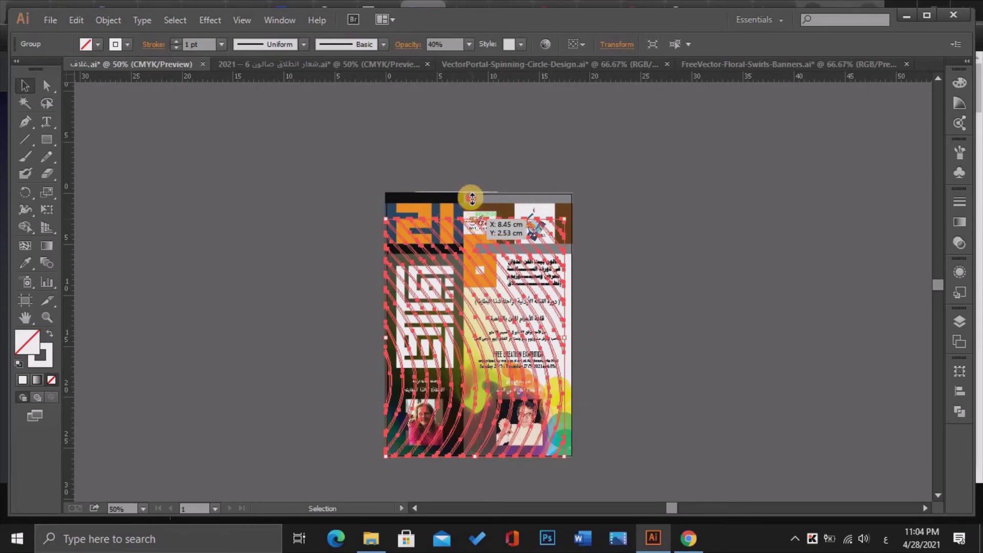
key("Delete")
Fill the orange square beside the title with colours sampled from the circle artwork.
key("ctrl+1")
key("a")
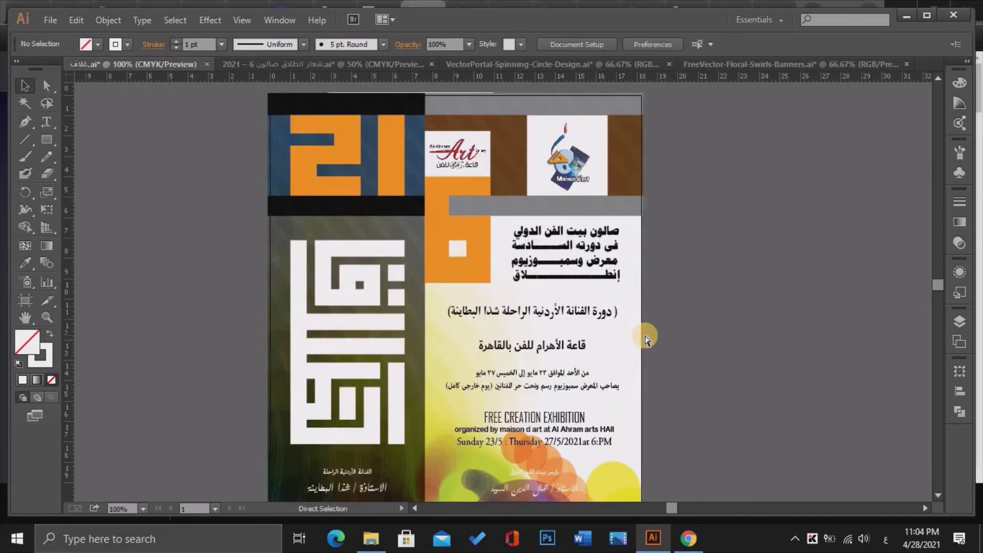
key("ctrl+0")
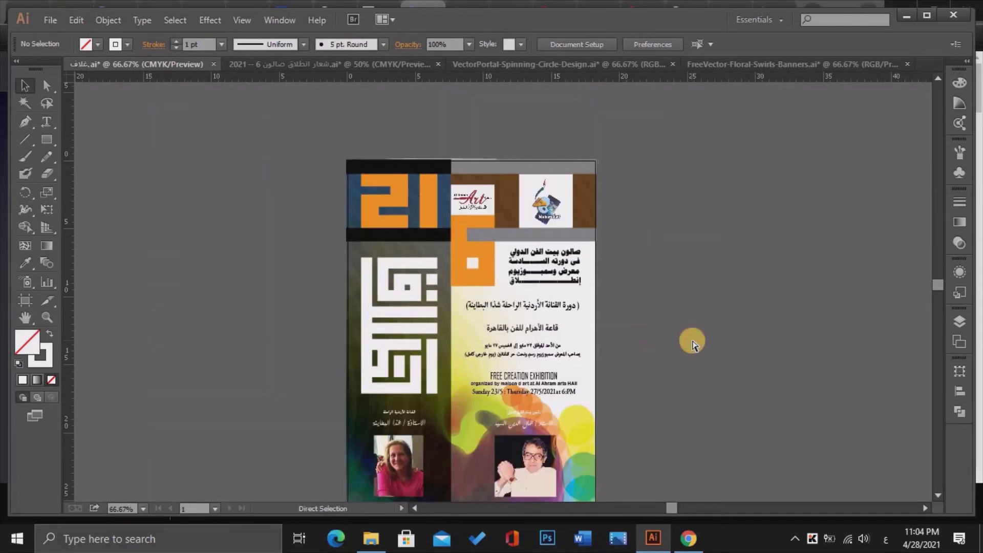
key("ctrl+1")
left_click(938, 495)
left_click(464, 153)
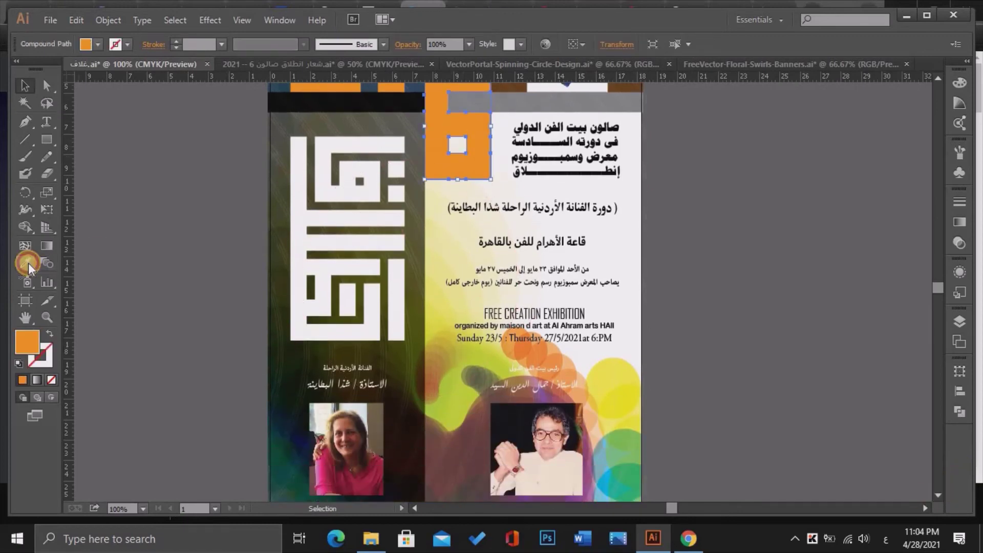
left_click(25, 262)
left_click(630, 370)
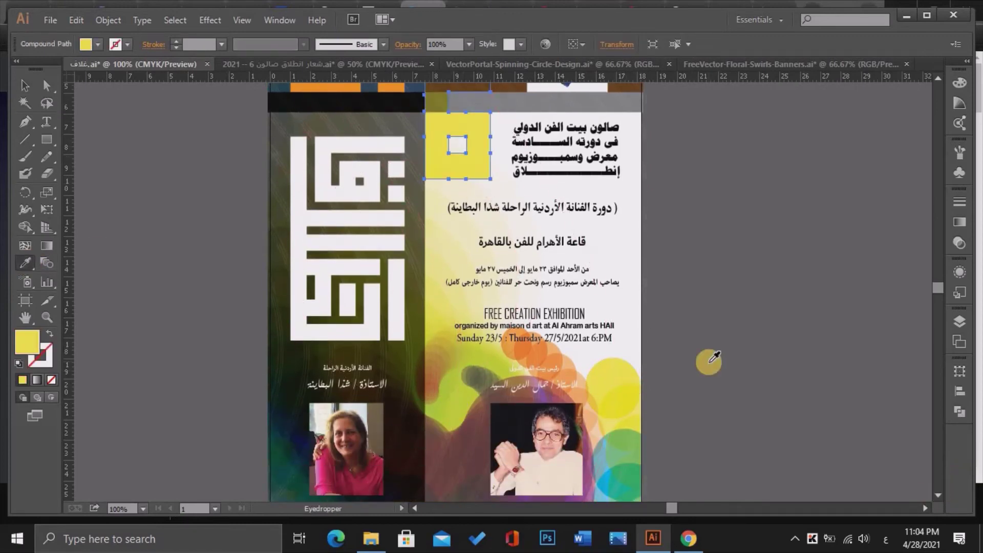
left_click(482, 438)
left_click(632, 374)
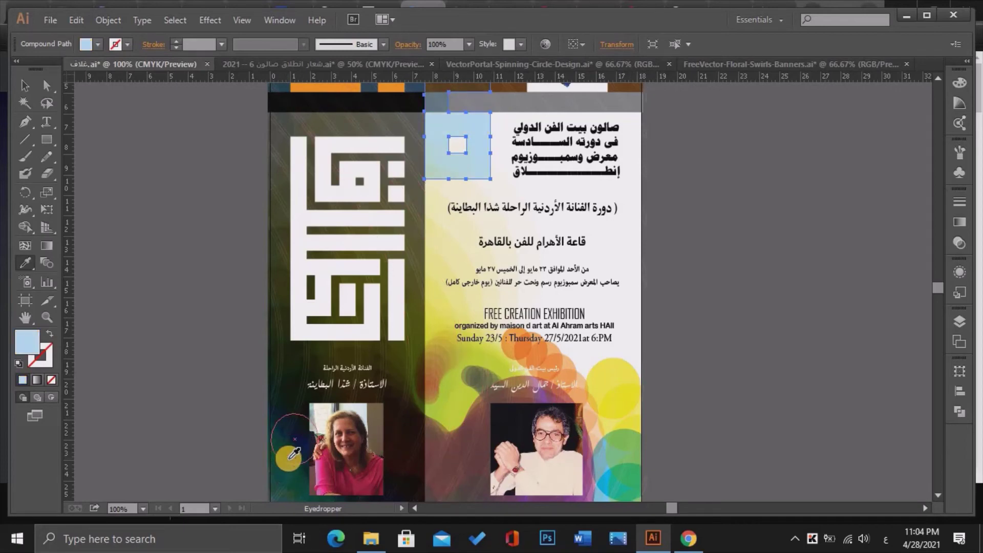
Try Multiply blending on the square, then set it back to Normal and deselect.
left_click(960, 272)
left_click(822, 335)
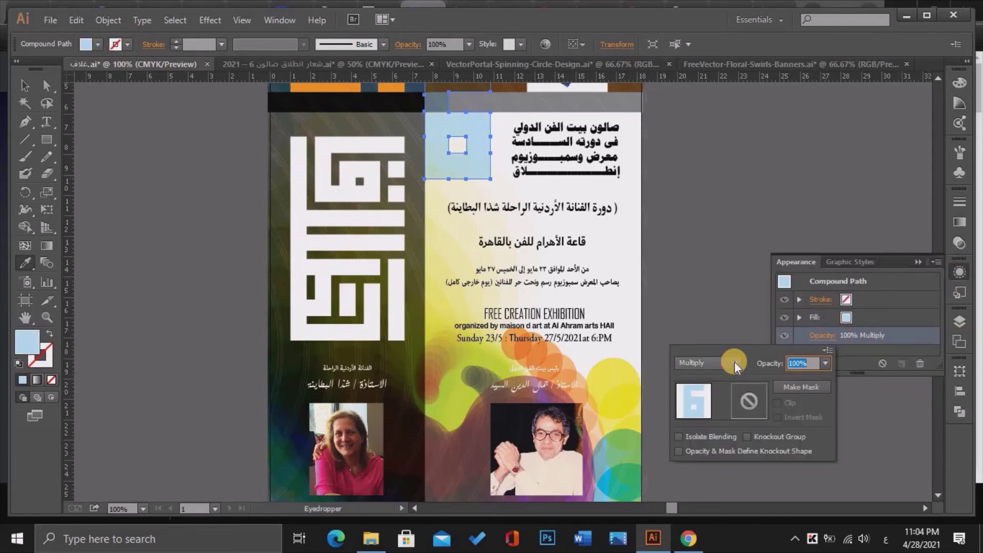
left_click(328, 441)
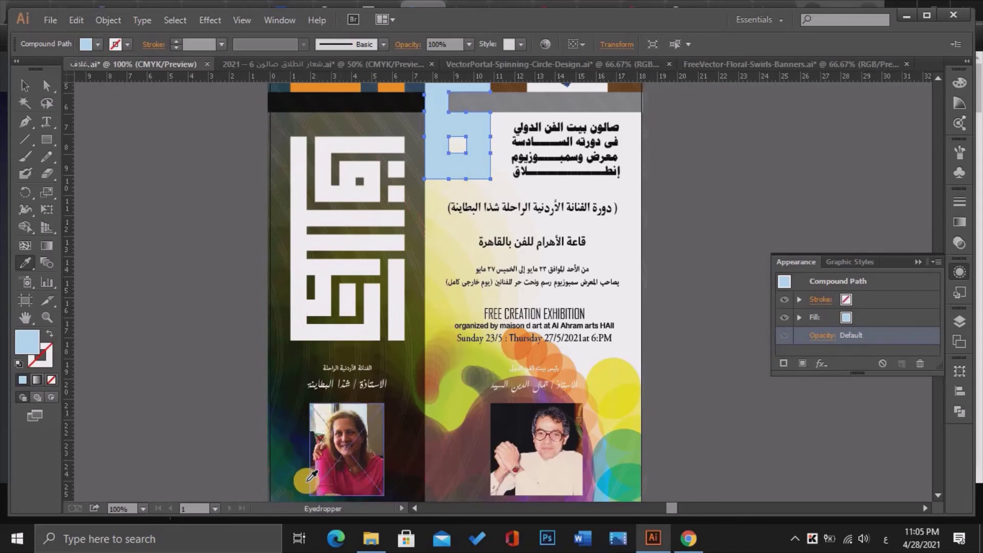
left_click(842, 319)
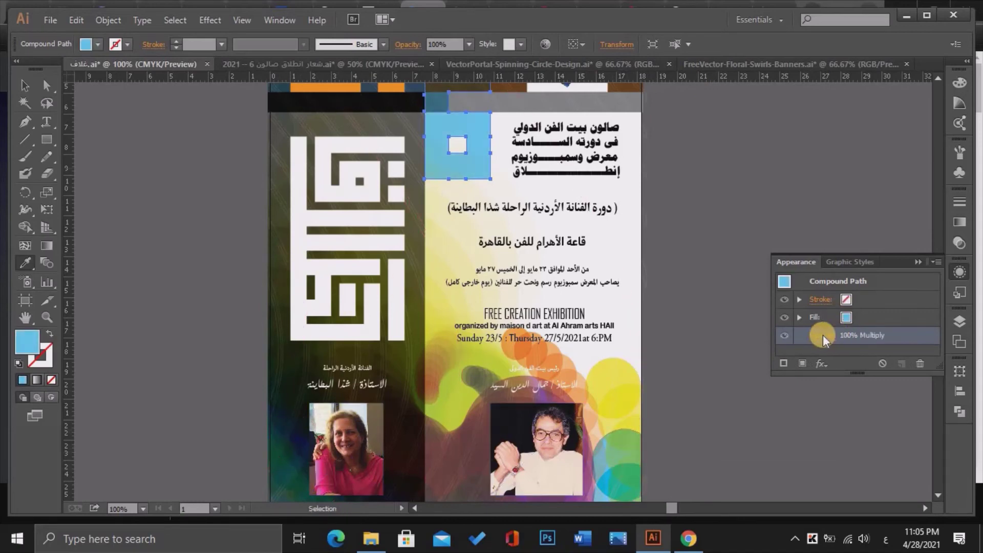
left_click(823, 336)
left_click(727, 360)
left_click(717, 88)
left_click(690, 180)
left_click(26, 82)
left_click(175, 224)
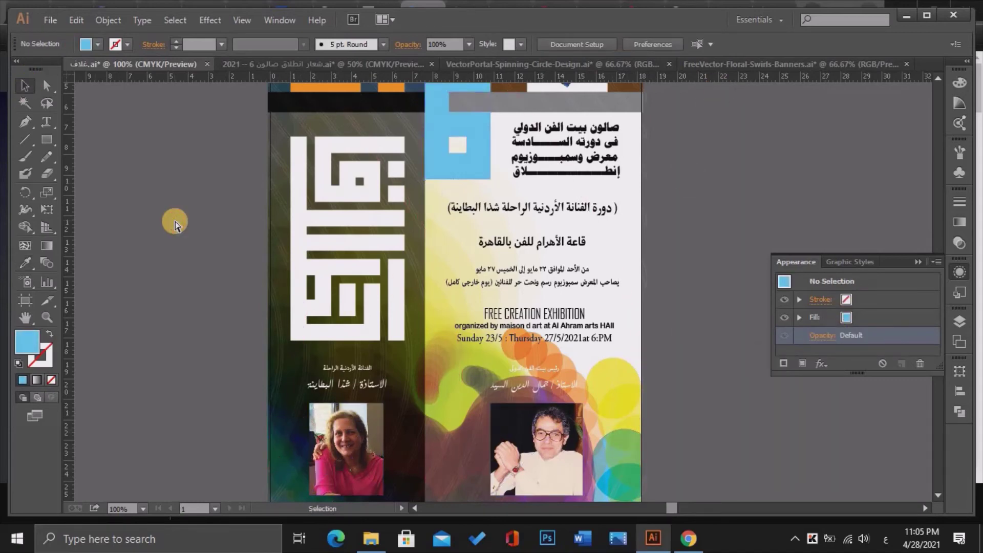
key("ctrl+minus")
key("ctrl+minus")
Fill the 21 numerals with sampled yellow and set their blending to Normal.
left_click(421, 189)
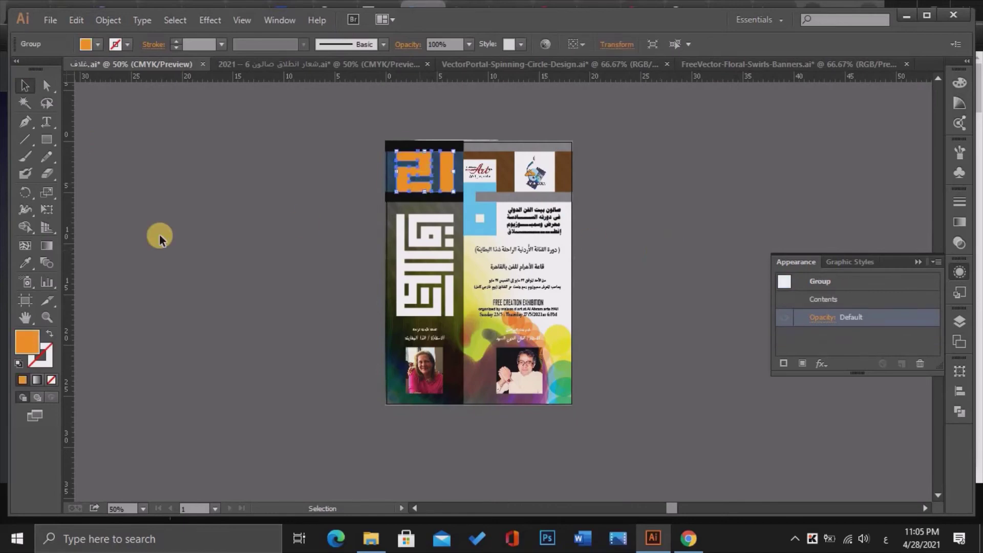
left_click(24, 262)
left_click(555, 339)
left_click(824, 322)
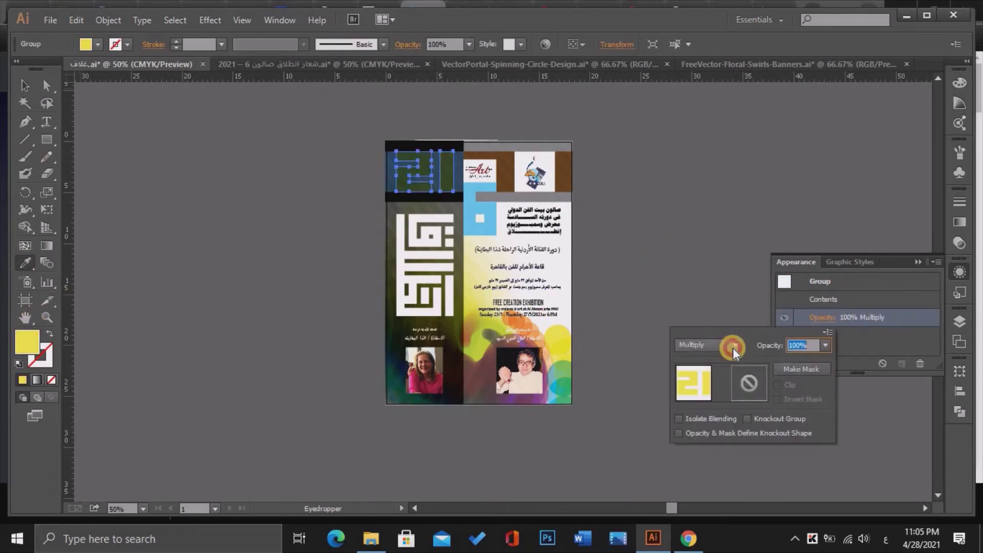
left_click(689, 342)
left_click(707, 72)
key("v")
left_click(251, 184)
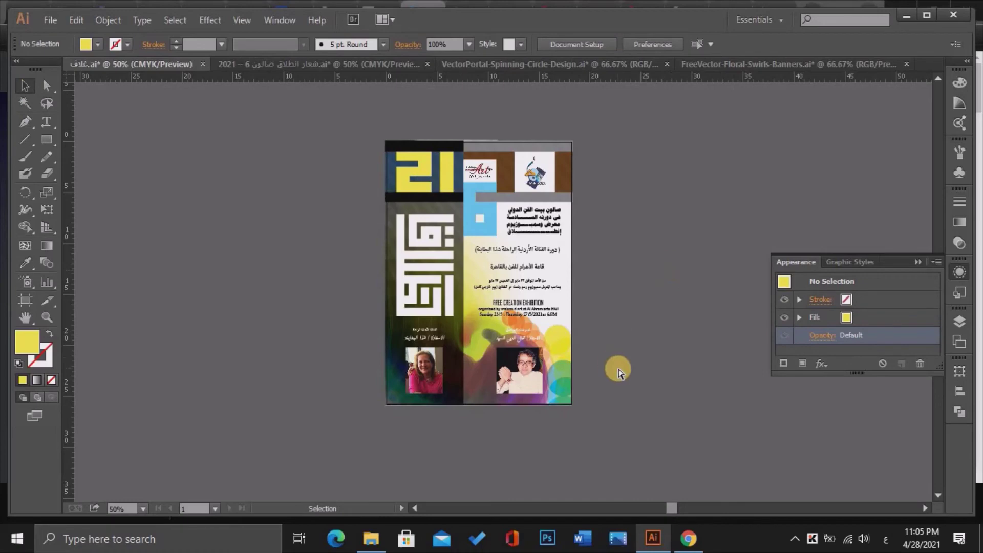
Zoom in to inspect the name text above the right photo, then deselect it.
key("ctrl+plus")
key("ctrl+plus")
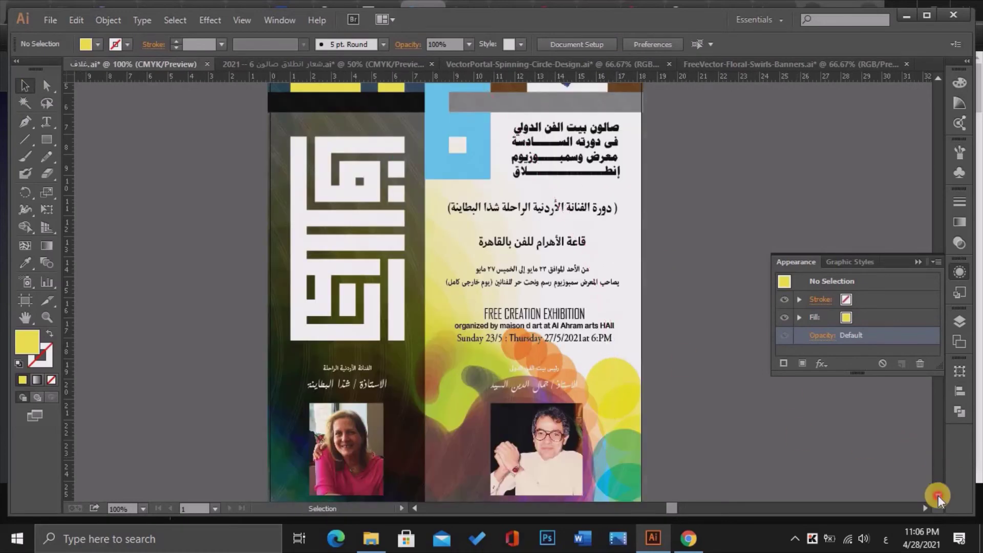
scroll(932, 461, "down", 3)
key("ctrl+plus")
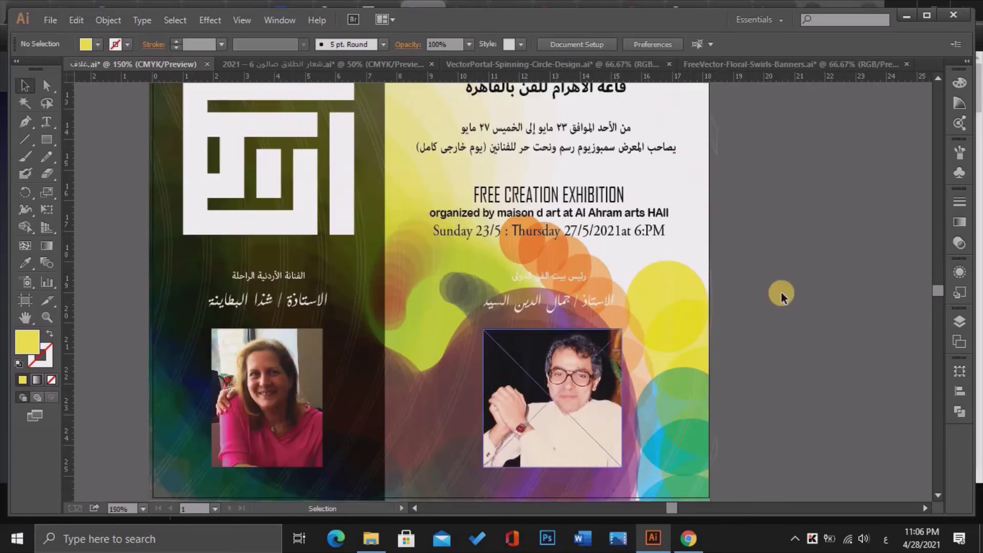
scroll(828, 438, "down", 3)
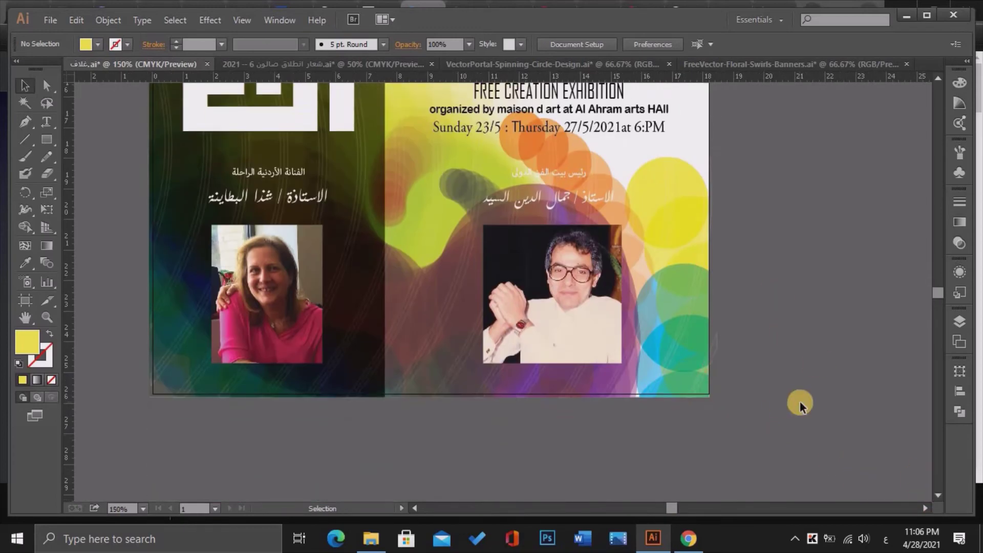
left_click(584, 199)
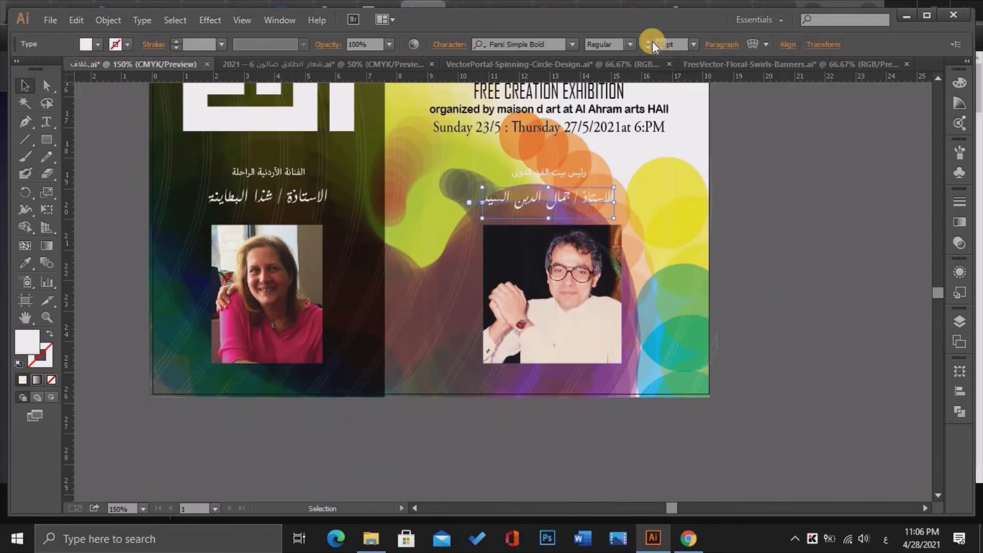
key("ctrl+shift+a")
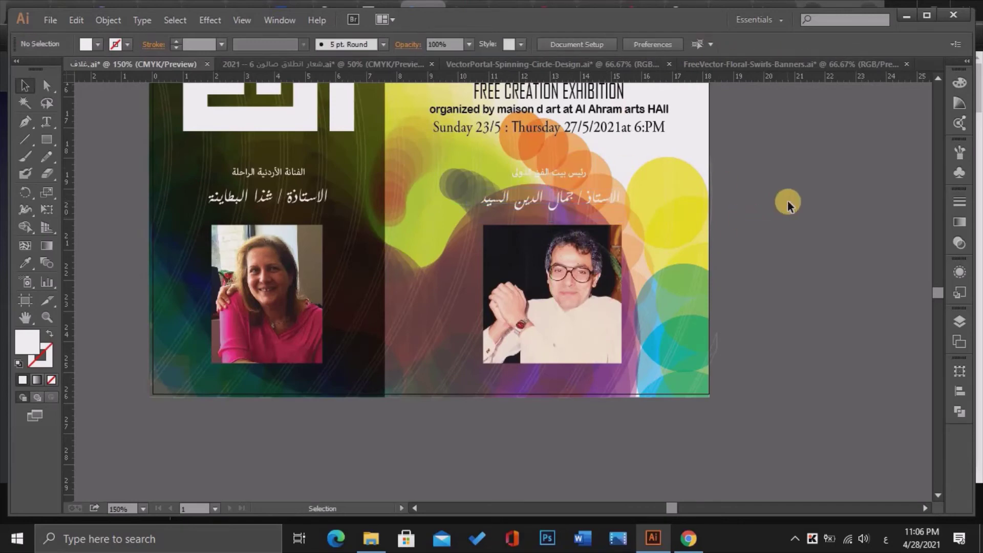
key("ctrl+minus")
key("ctrl+minus")
key("ctrl+minus")
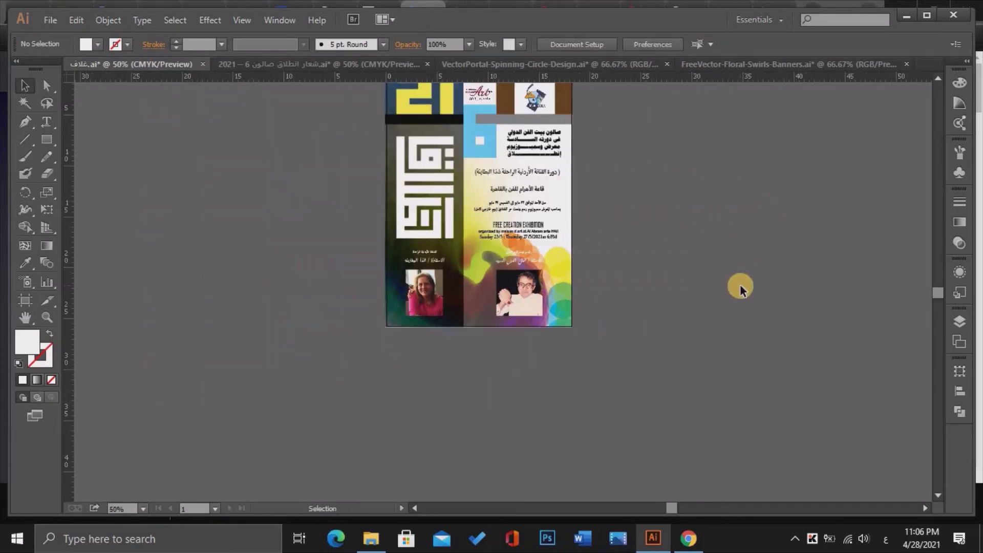
key("ctrl+plus")
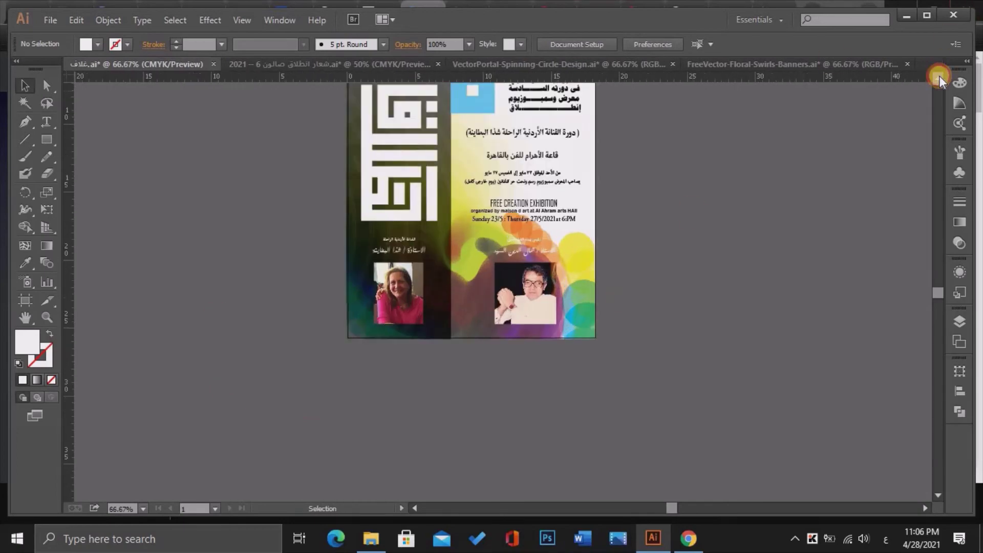
scroll(584, 162, "up", 5)
Fill the brown top banner with the square's light blue and set its blending to Normal.
left_click(585, 163)
left_click(24, 263)
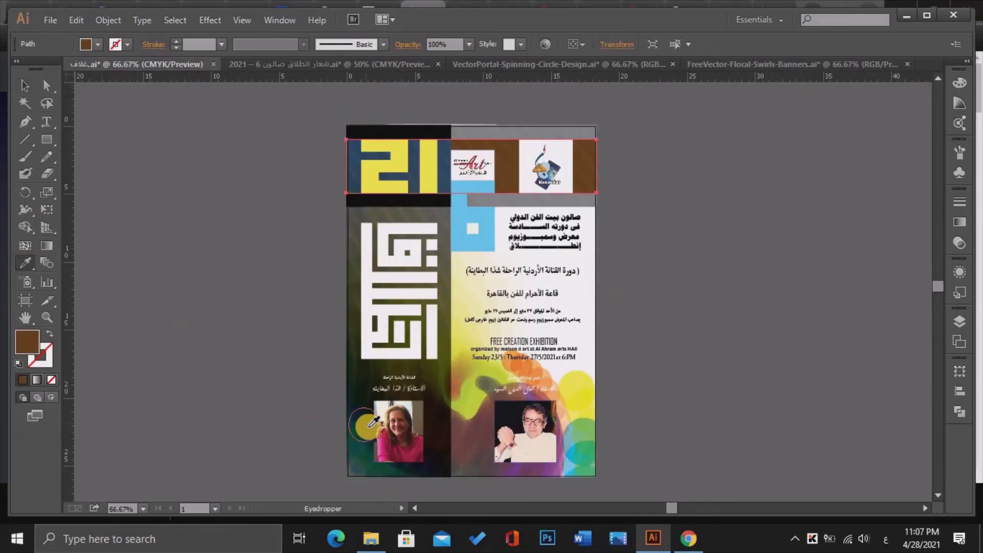
left_click(464, 241)
left_click(25, 85)
left_click(142, 280)
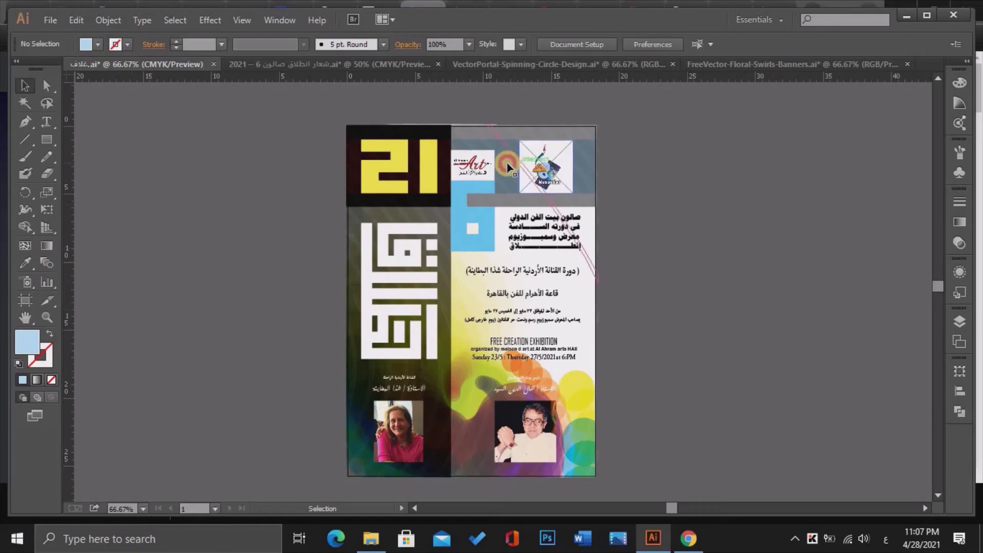
left_click(478, 165)
left_click(960, 271)
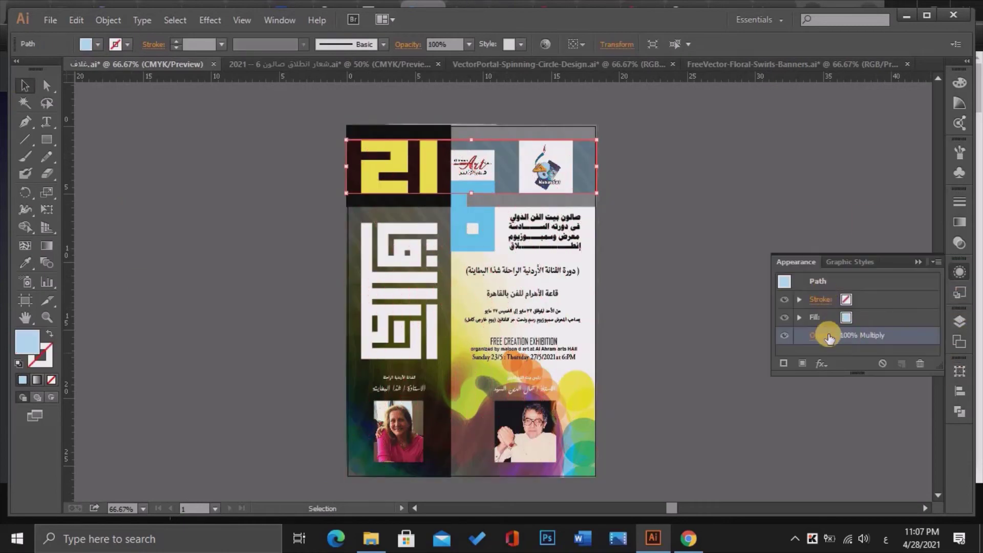
left_click(819, 335)
left_click(707, 358)
left_click(671, 180)
left_click(688, 240)
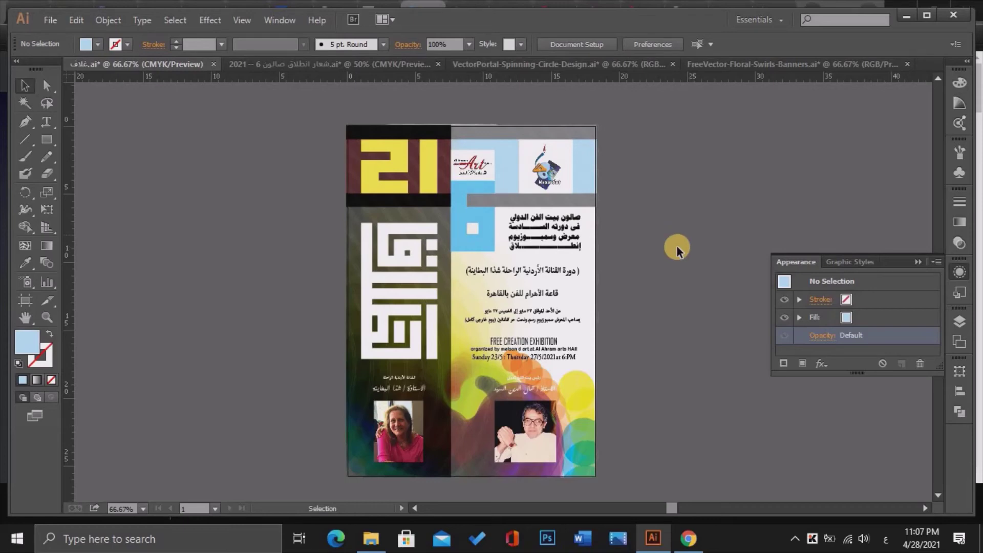
Check the left portrait and the blue 6 header shape, then select the name under the right portrait.
key("ctrl+1")
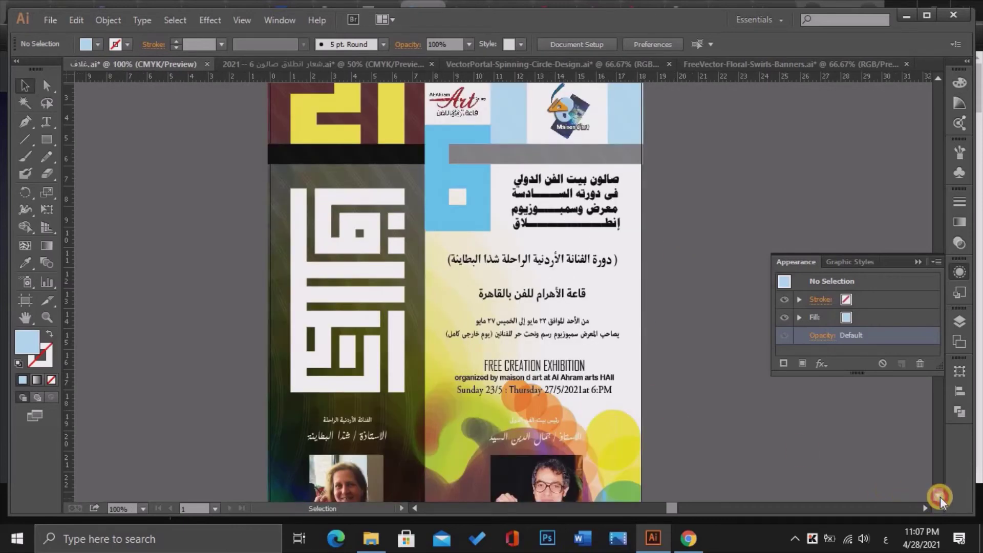
scroll(615, 359, "down", 3)
left_click(338, 399)
left_click(258, 371)
key("ctrl+minus")
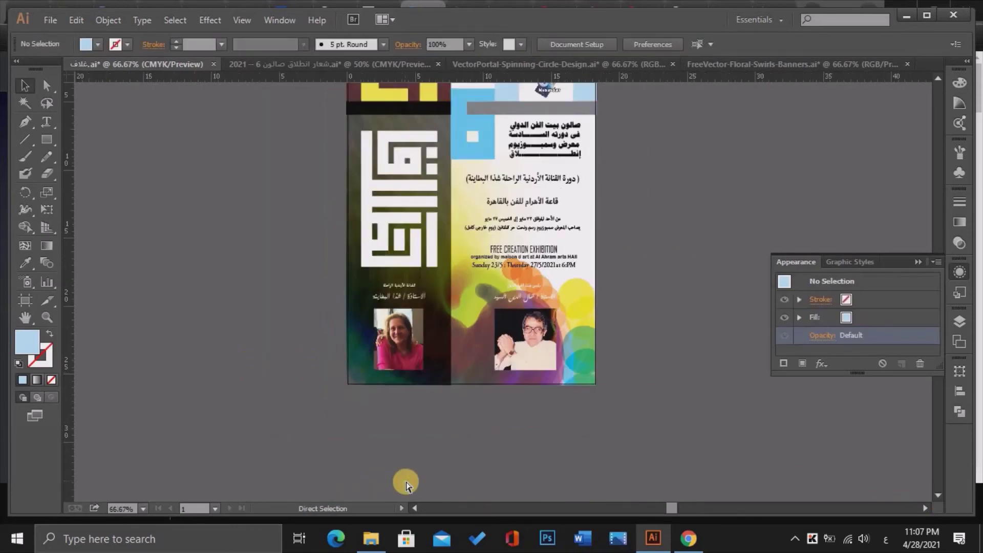
key("ctrl+minus")
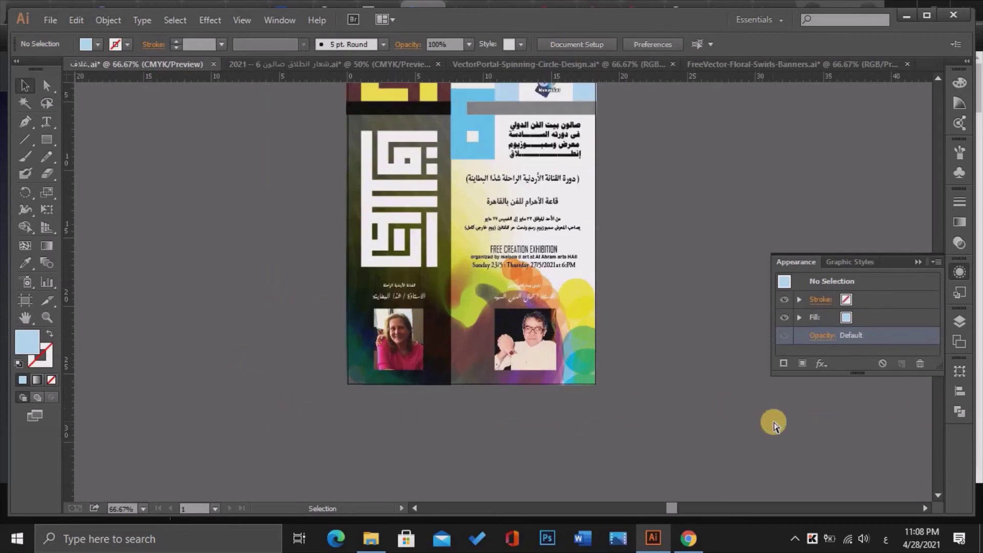
scroll(759, 413, "up", 2)
left_click(505, 215)
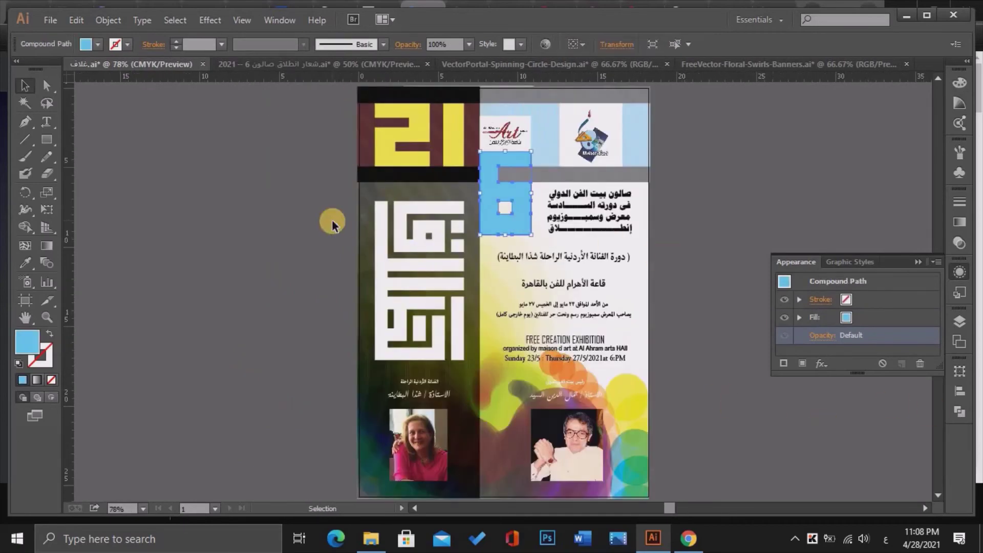
left_click(712, 308)
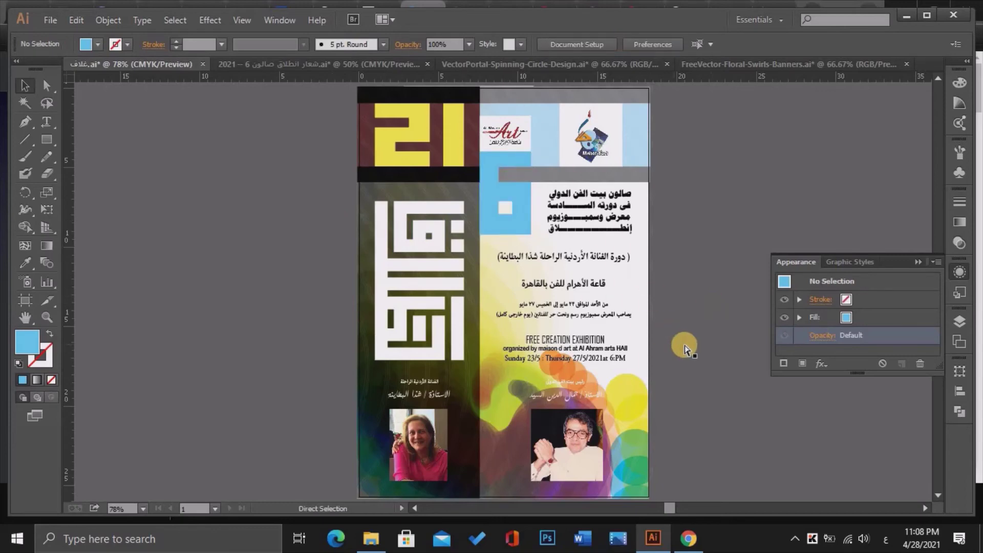
scroll(685, 349, "up", 2)
scroll(685, 349, "down", 3)
left_click(637, 391)
Give the right portrait's name text and the small title line above it a dark fill.
left_click(85, 44)
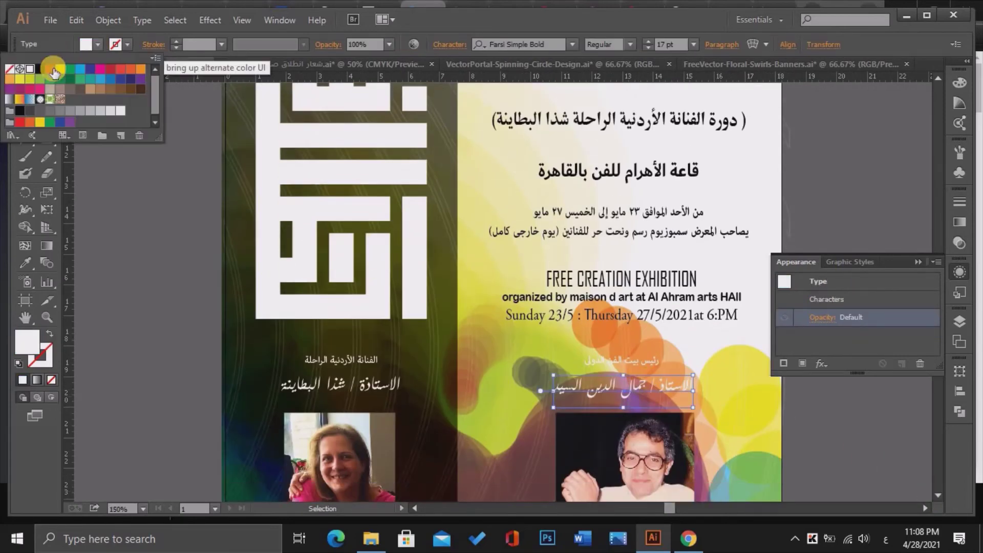
left_click(40, 68)
left_click(622, 361)
left_click(87, 44)
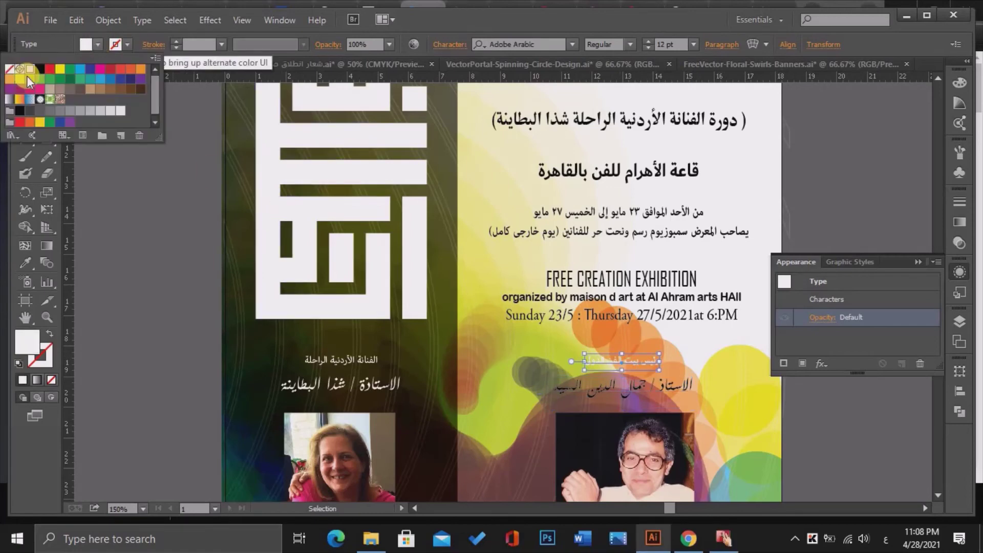
left_click(30, 81)
Compare the left and right name texts' font settings, then deselect and hide the appearance details.
left_click(330, 377)
left_click(359, 386)
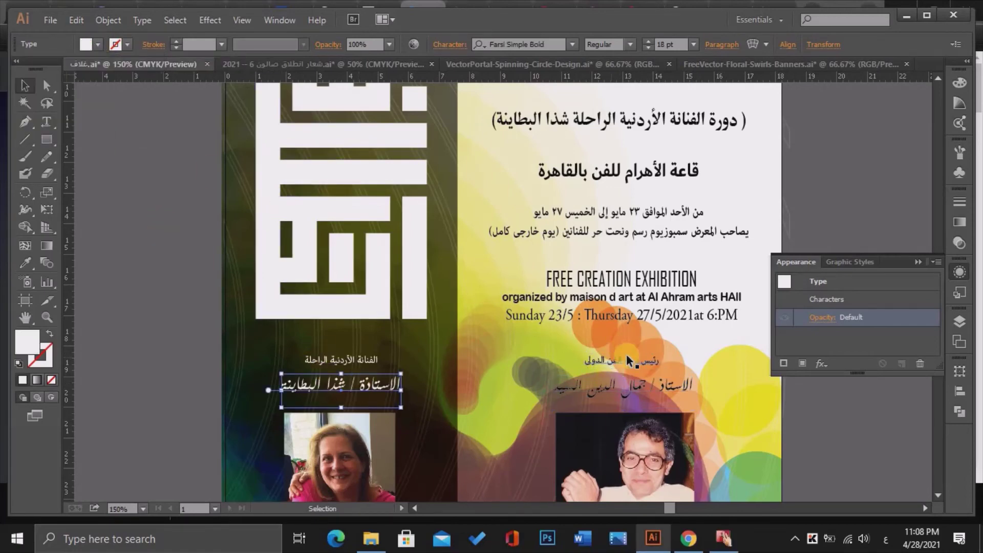
left_click(558, 385)
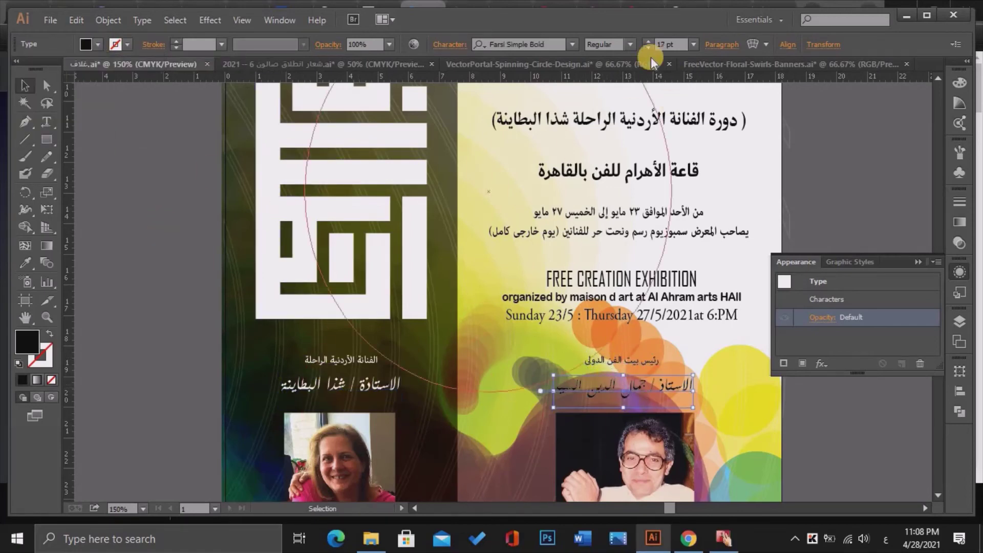
left_click(147, 313)
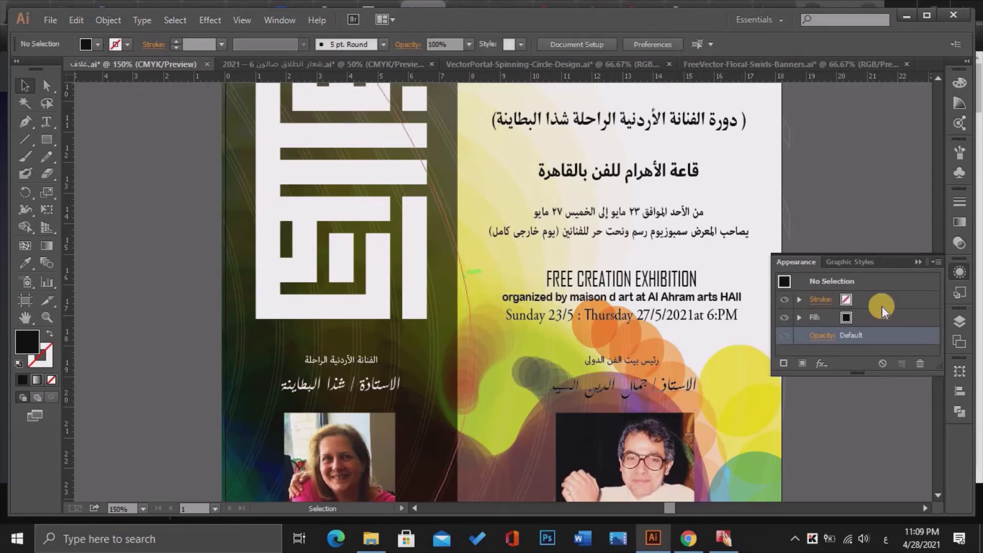
left_click(918, 261)
left_click(368, 362)
left_click(147, 377)
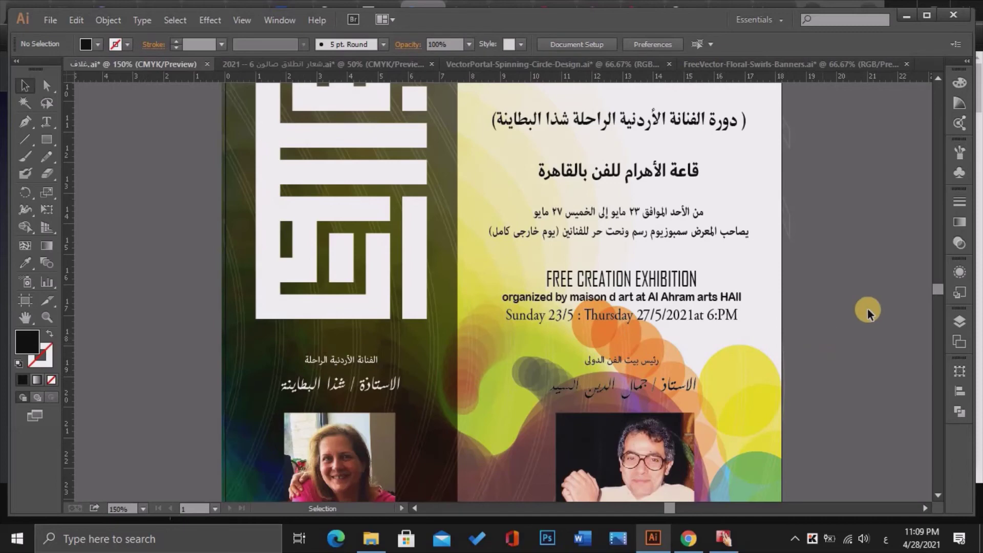
Save the poster and fit the whole page in view.
left_click_drag(939, 292, 935, 282)
scroll(513, 140, "up", 2)
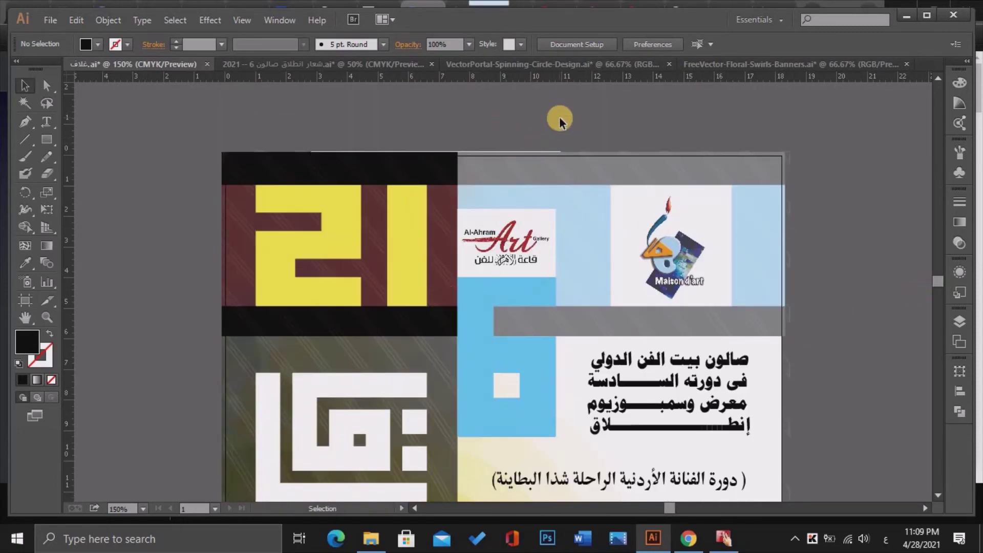
key("alt+f")
key("Escape")
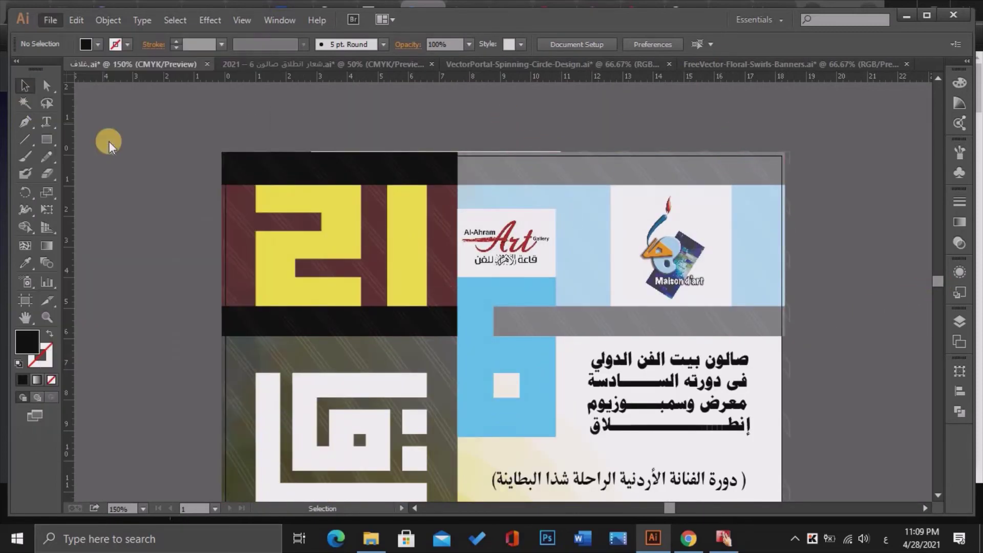
key("ctrl+0")
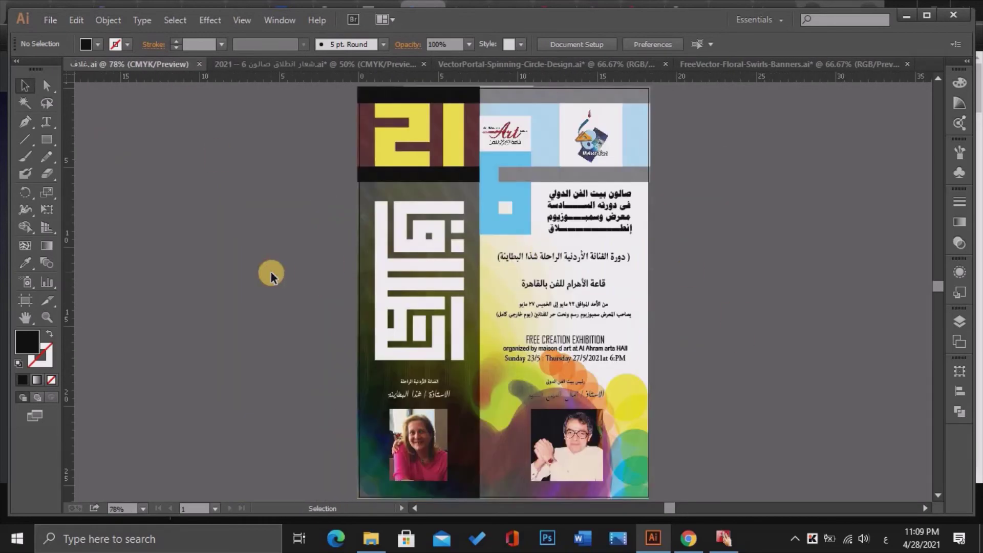
Export the غلاف poster from Illustrator as a 150 ppi PNG image and close Illustrator.
left_click(51, 20)
left_click(51, 19)
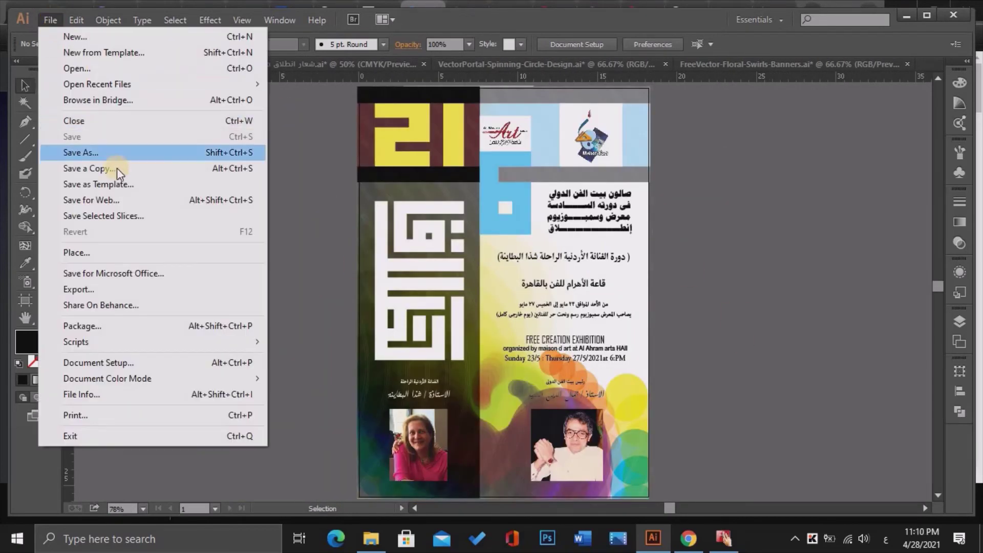
left_click(121, 290)
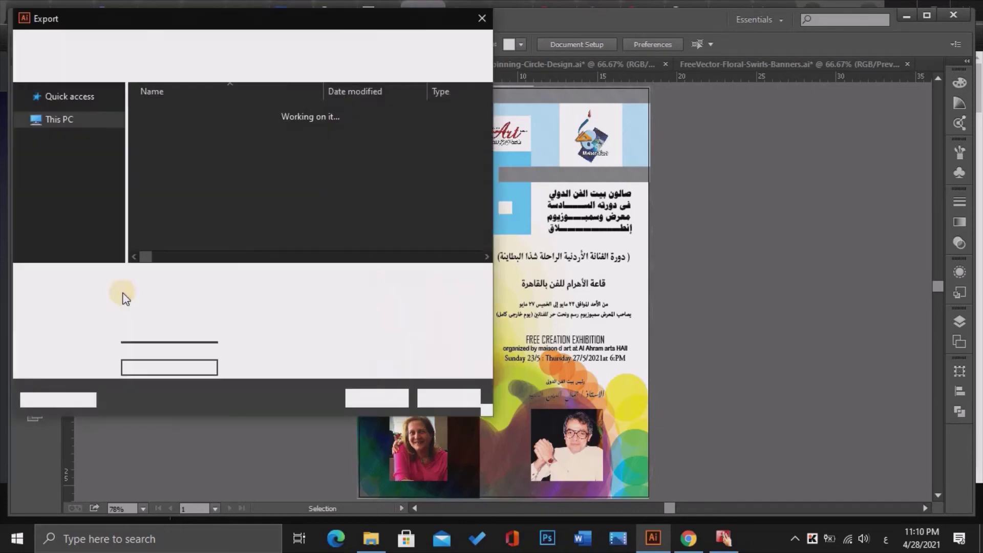
left_click(181, 296)
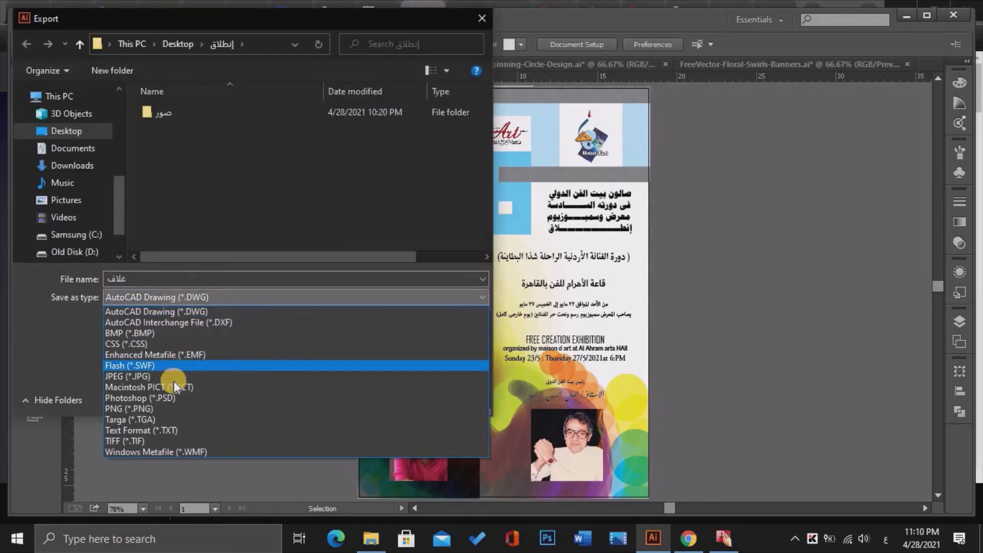
left_click(170, 408)
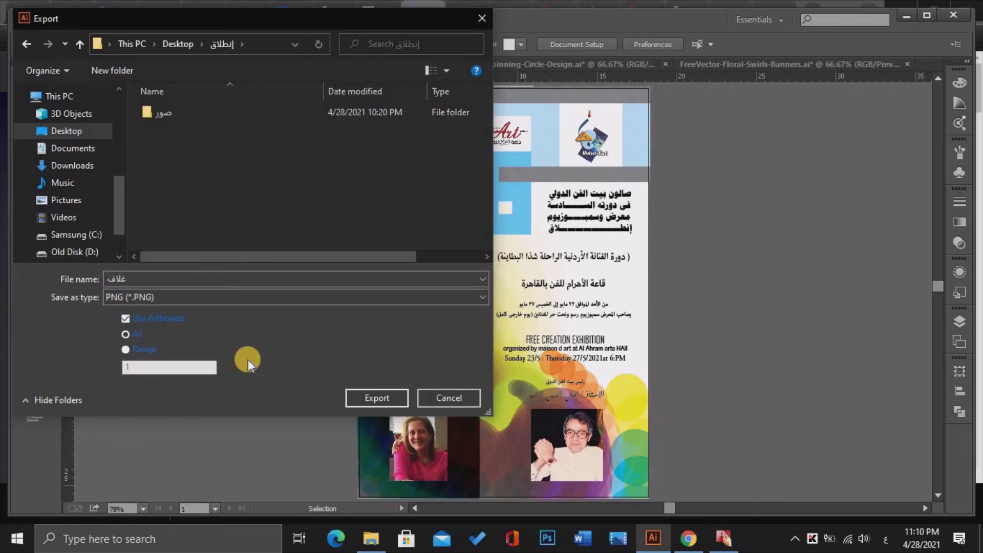
left_click(373, 397)
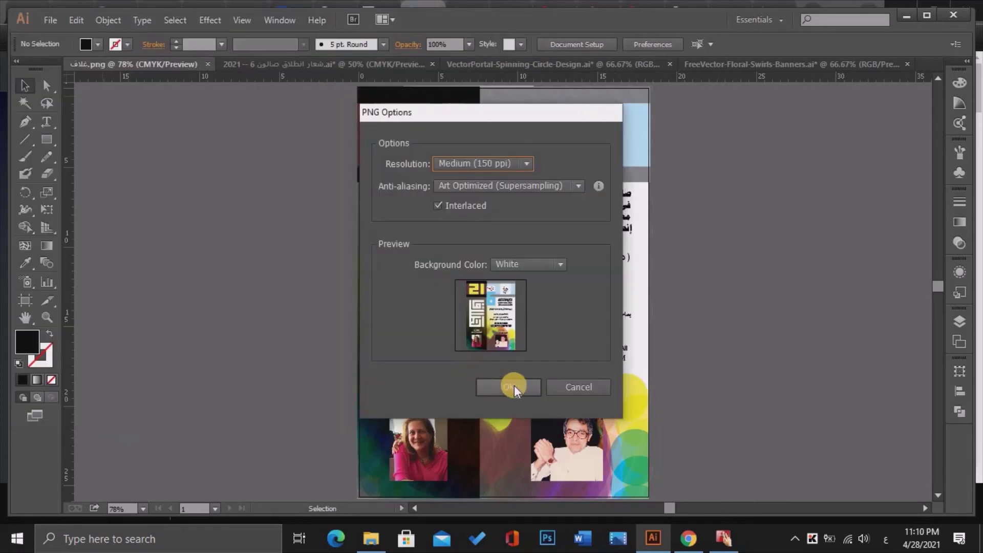
left_click(510, 385)
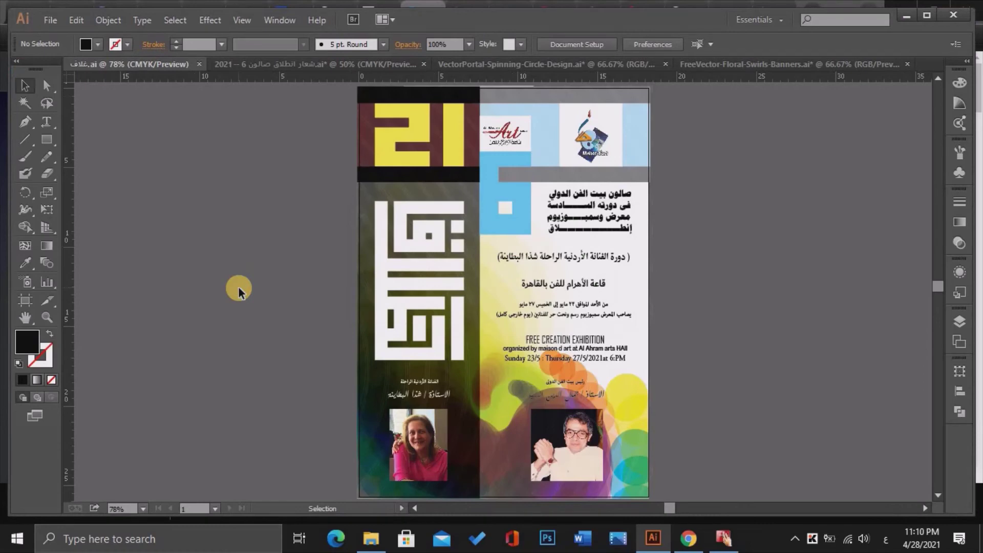
left_click(954, 14)
left_click(568, 288)
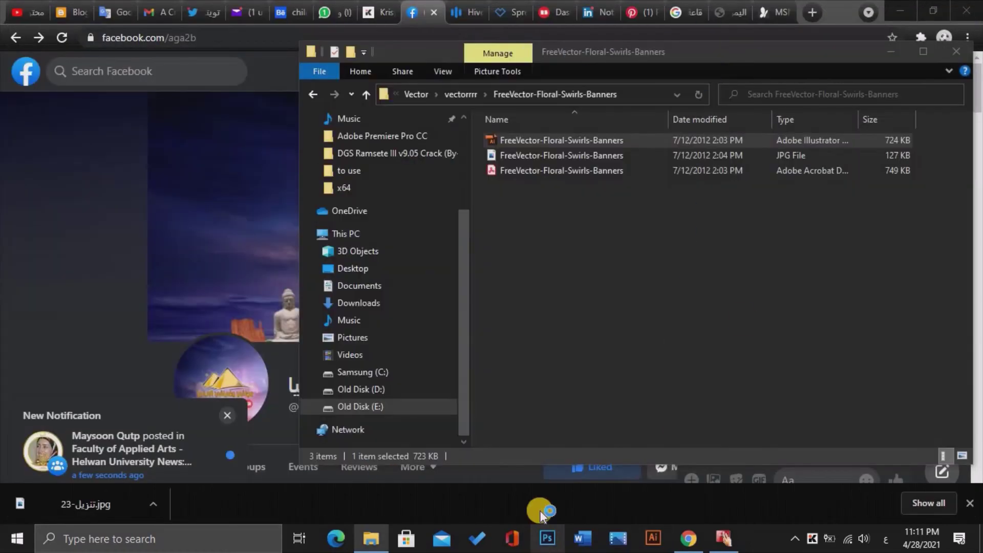
Launch Photoshop and open the Poster-Frame-PSD-MockUp archive on the Old Disk (E:) drive.
left_click(547, 537)
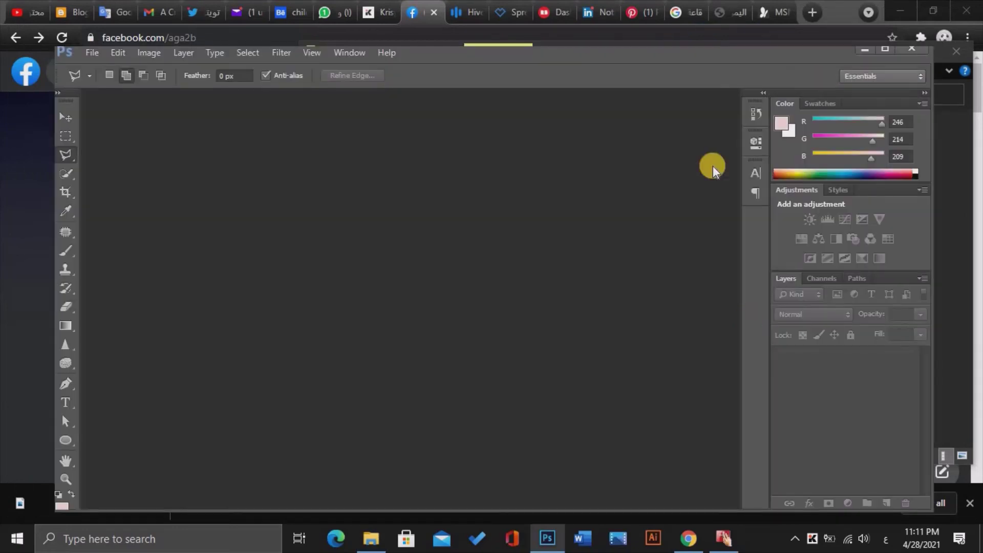
double_click(601, 215)
left_click(66, 261)
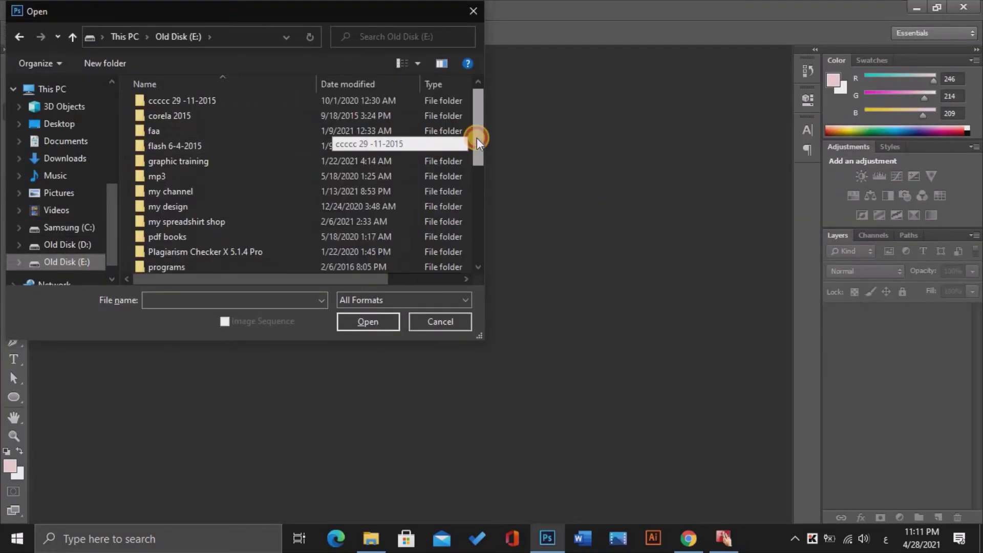
scroll(477, 137, "down", 1)
double_click(304, 238)
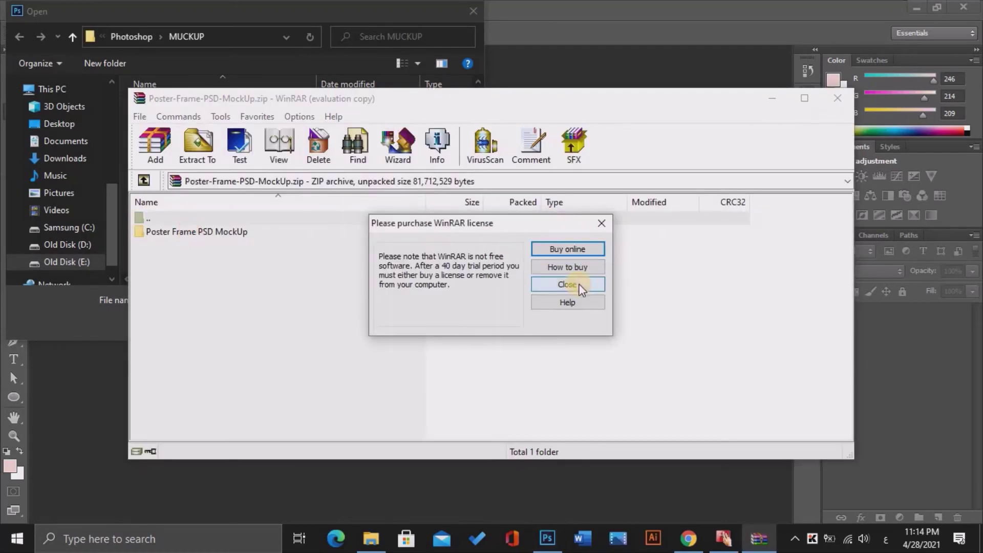
left_click(567, 283)
left_click(227, 233)
double_click(227, 233)
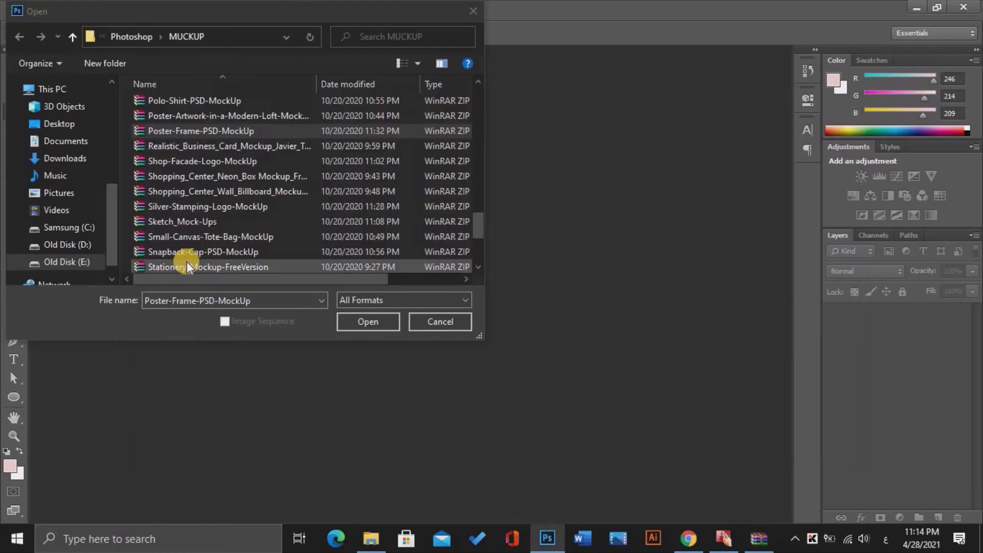
Open Poster Artwork in a Modern Loft MockUp.psd and the Poster Frame PSD MockUp in Photoshop.
right_click(258, 121)
left_click(267, 146)
double_click(224, 248)
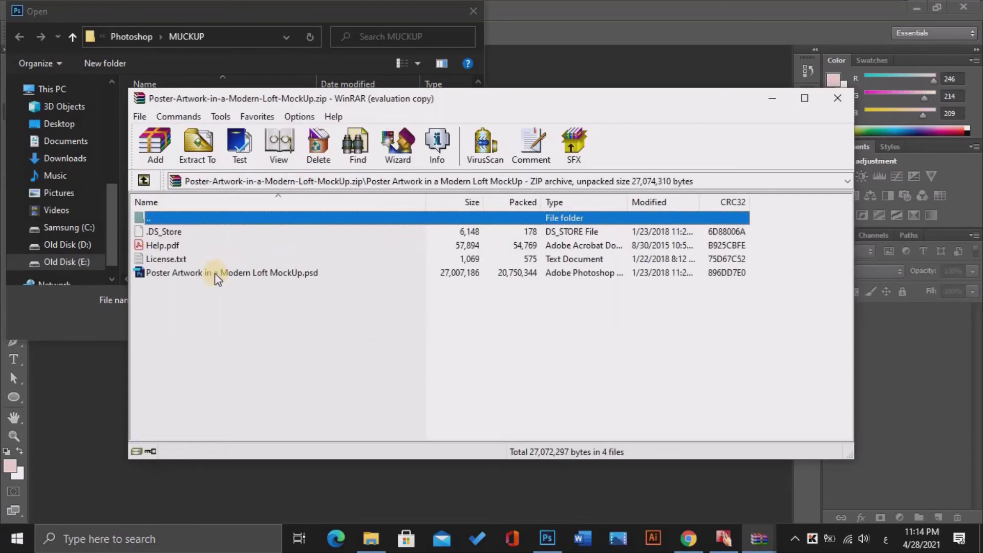
left_click(368, 321)
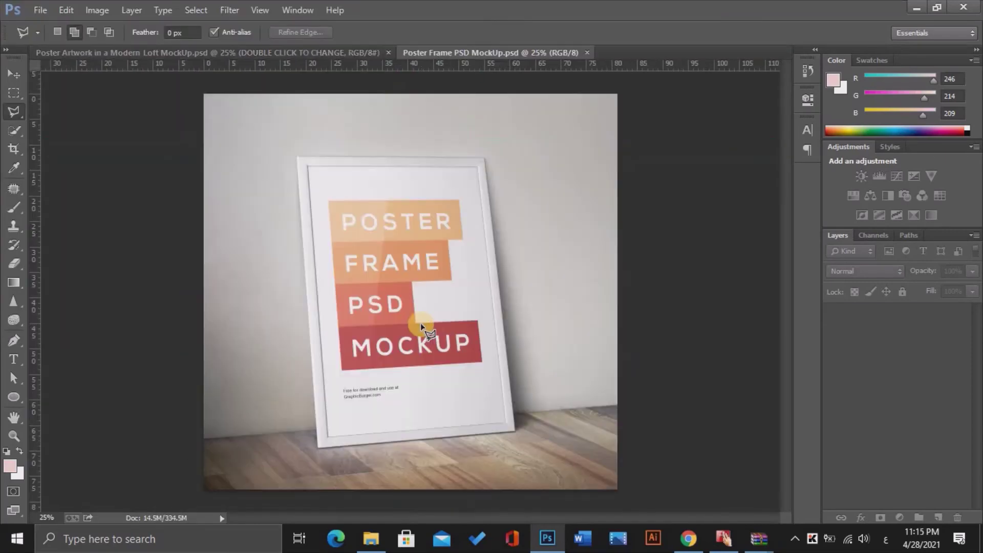
Close the Modern Loft mockup and try opening the book mockup archive directly.
left_click(332, 56)
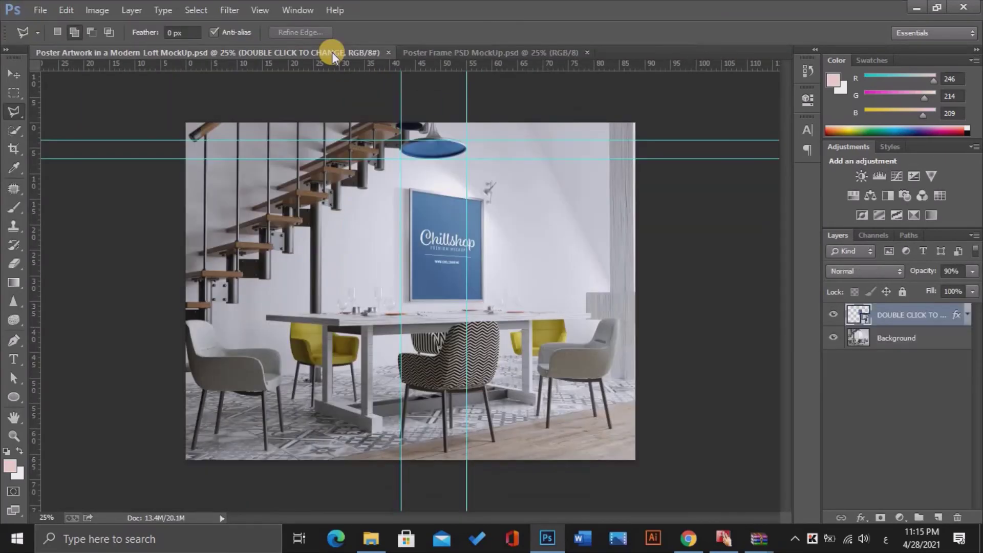
left_click(387, 53)
key("ctrl+o")
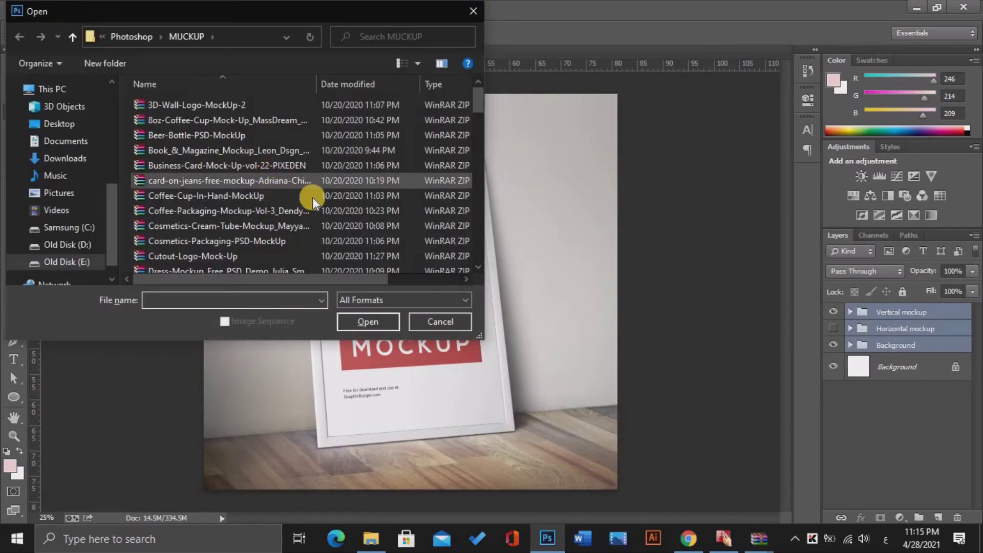
double_click(269, 155)
key("Return")
key("ctrl+o")
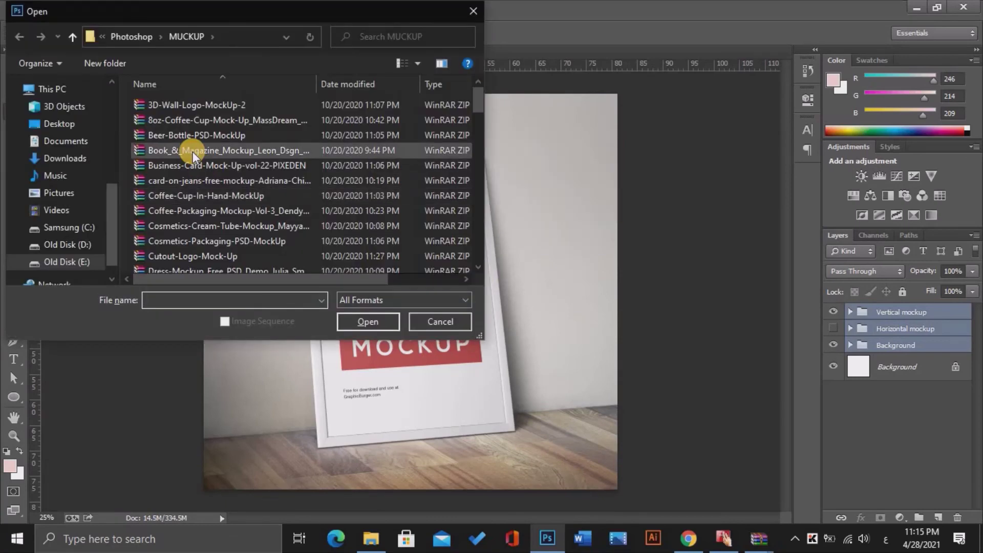
Extract 09_Book_Mockup.psd from its WinRAR archive and open it in Photoshop.
right_click(201, 150)
left_click(225, 182)
left_click(597, 221)
double_click(213, 235)
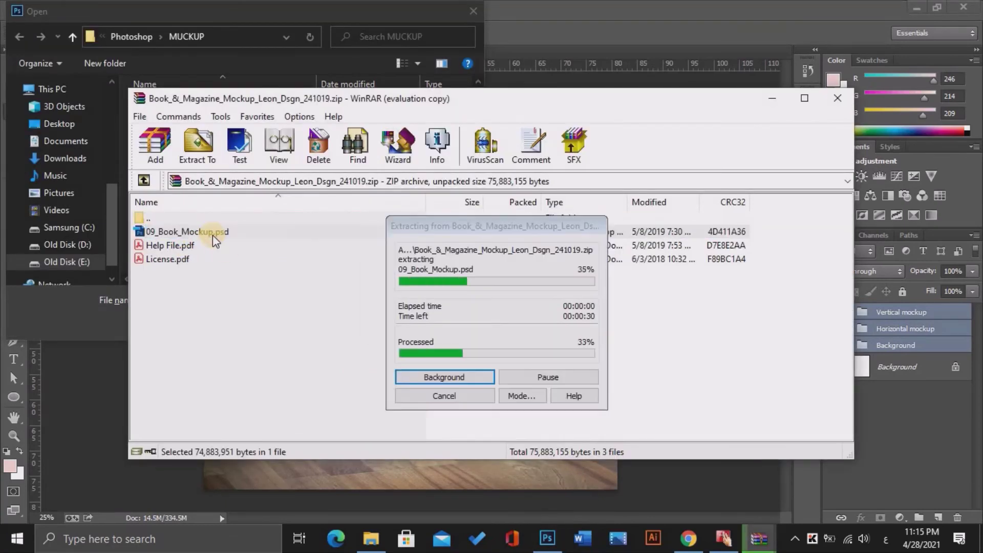
scroll(479, 272, "down", 3)
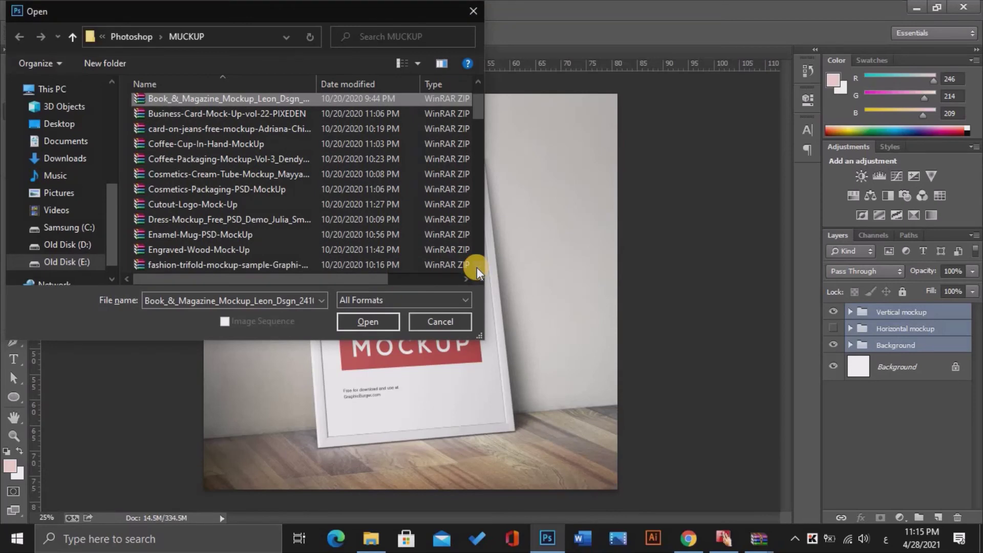
scroll(477, 271, "down", 2)
left_click(429, 321)
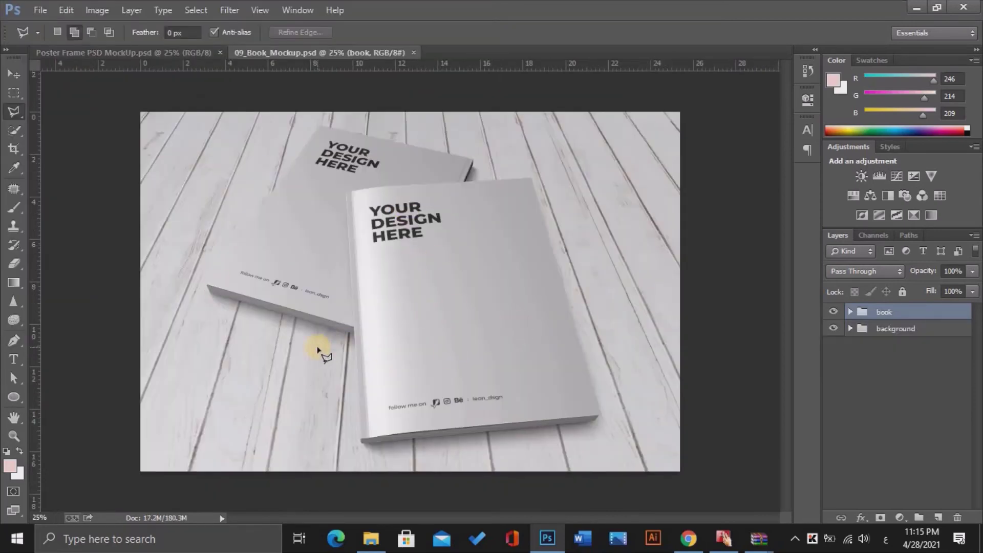
Select the book layer group with the Move tool.
key("v")
right_click(461, 314)
left_click(476, 321)
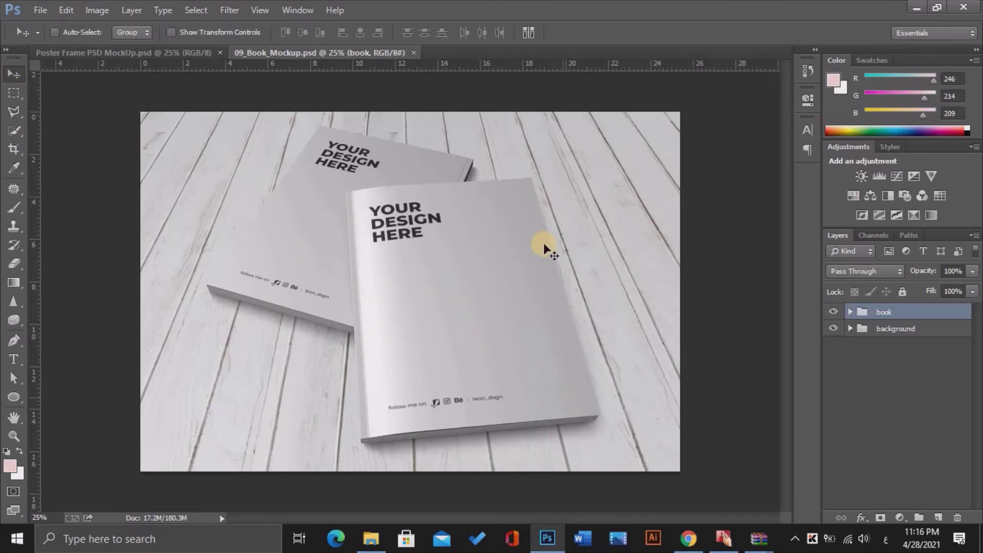
Open the exported 01-غلاف.png poster from the Desktop project folder, keeping the book mockup in front.
key("ctrl+o")
scroll(51, 117, "up", 5)
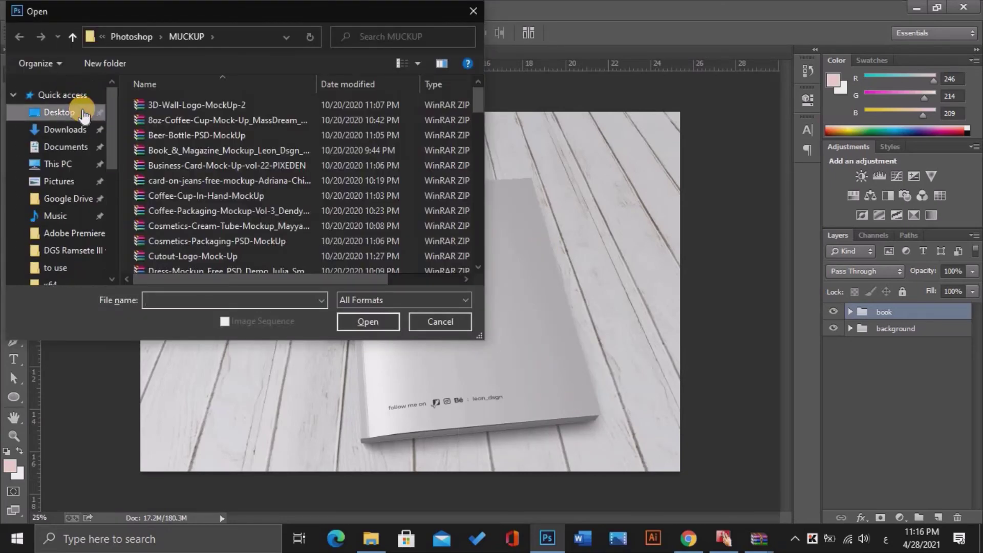
left_click(59, 113)
double_click(399, 246)
left_click(153, 185)
left_click(368, 322)
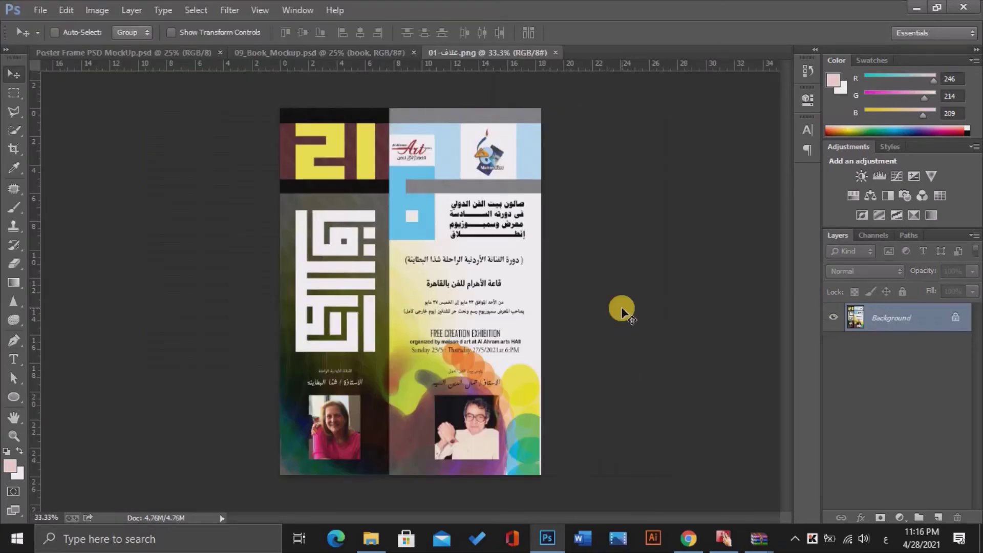
left_click_drag(543, 128, 910, 394)
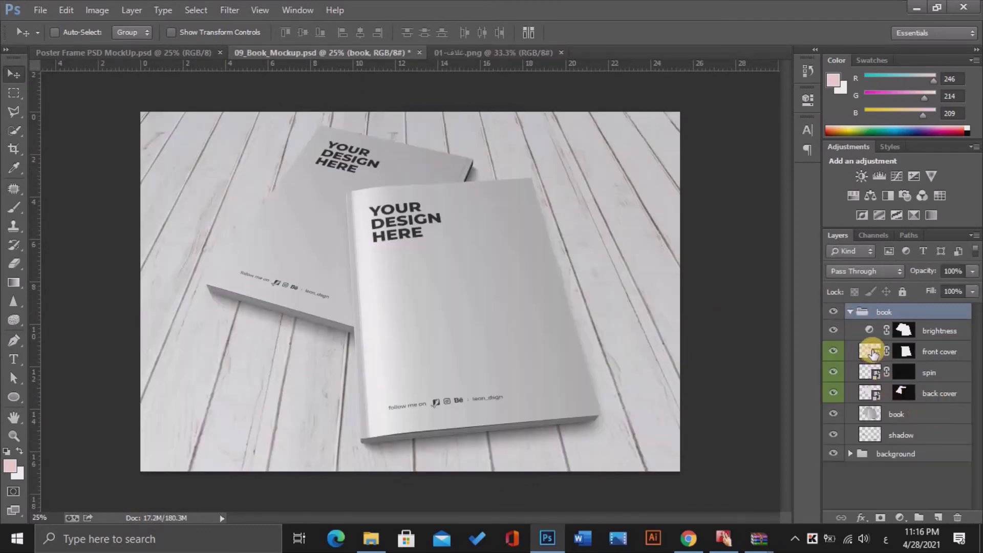
Paste the poster into the front cover smart object, scale it to fill the page, and save.
double_click(873, 353)
left_click(555, 246)
key("ctrl+v")
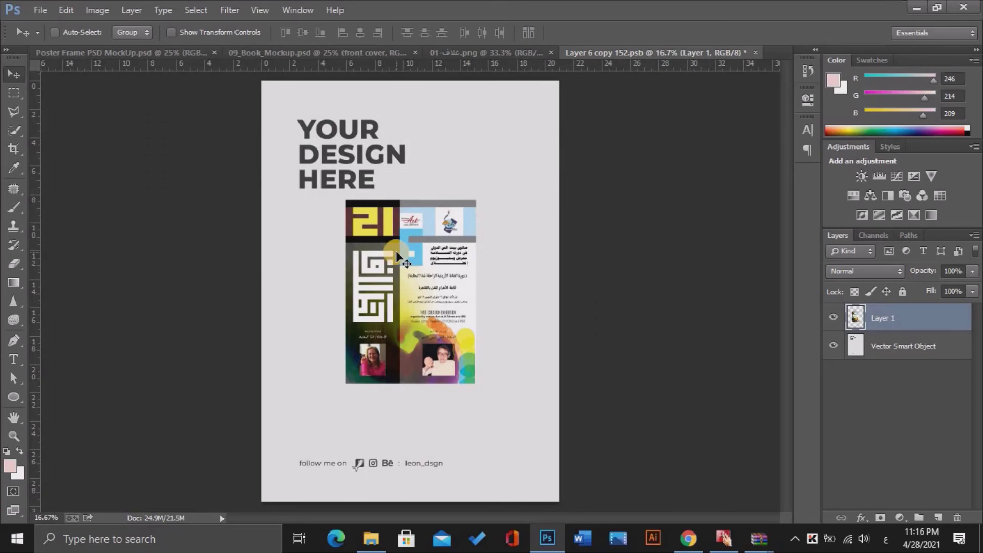
key("ctrl+t")
left_click_drag(346, 200, 261, 81)
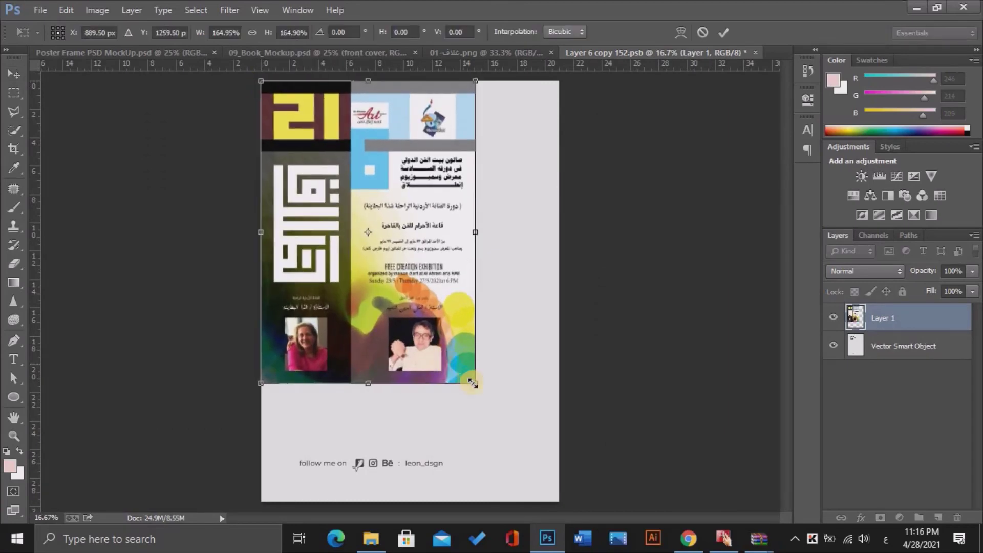
left_click_drag(473, 383, 558, 500)
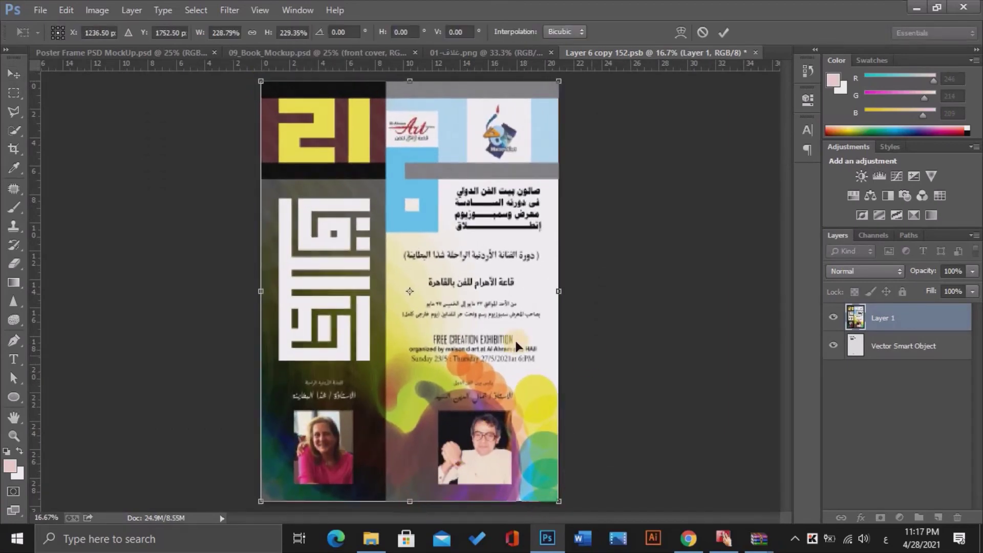
left_click(591, 320)
key("ctrl+s")
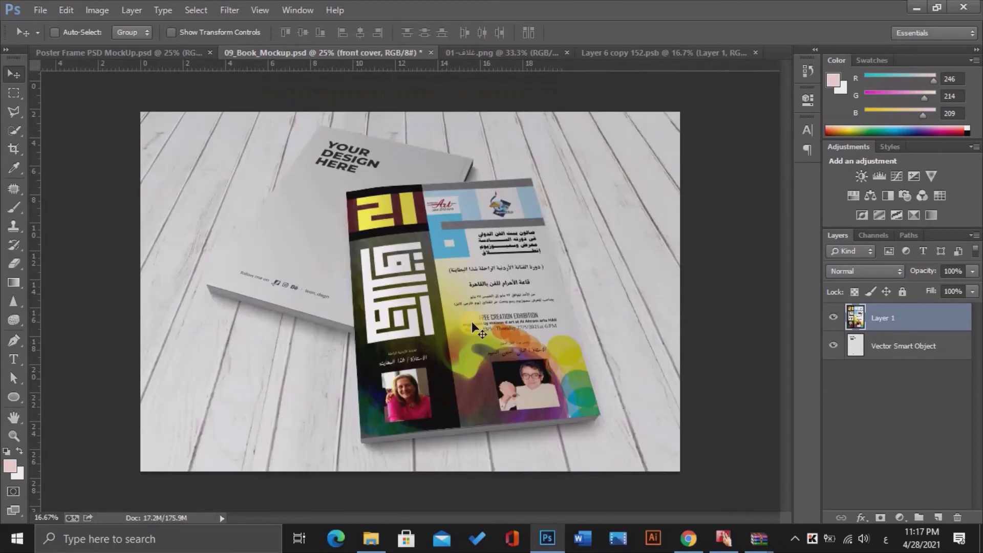
Paste the poster into the back cover smart object and scale it to fill the page.
left_click(275, 52)
left_click(833, 394)
left_click(833, 394)
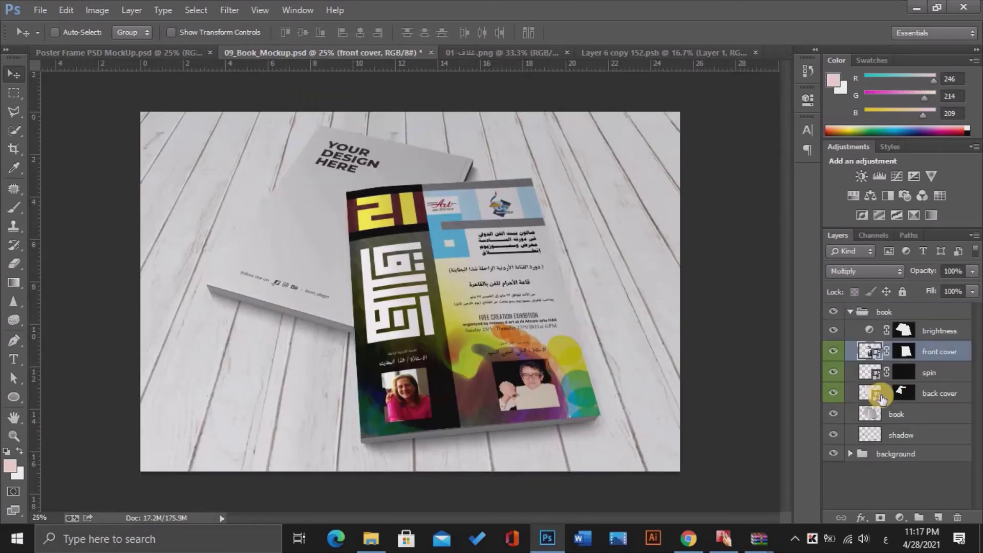
double_click(869, 393)
left_click(561, 246)
key("ctrl+v")
left_click_drag(372, 249, 288, 129)
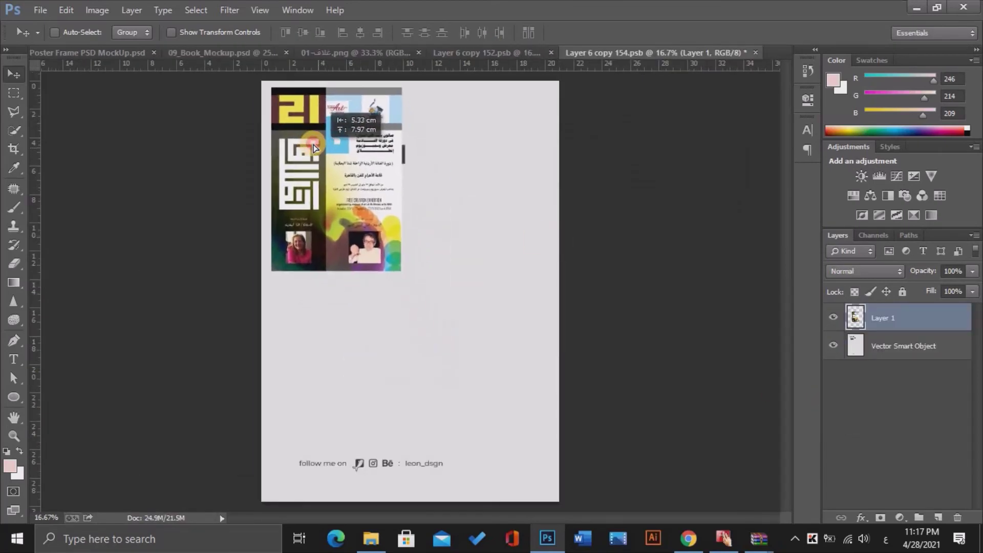
key("ctrl+t")
left_click_drag(390, 264, 556, 504)
key("Return")
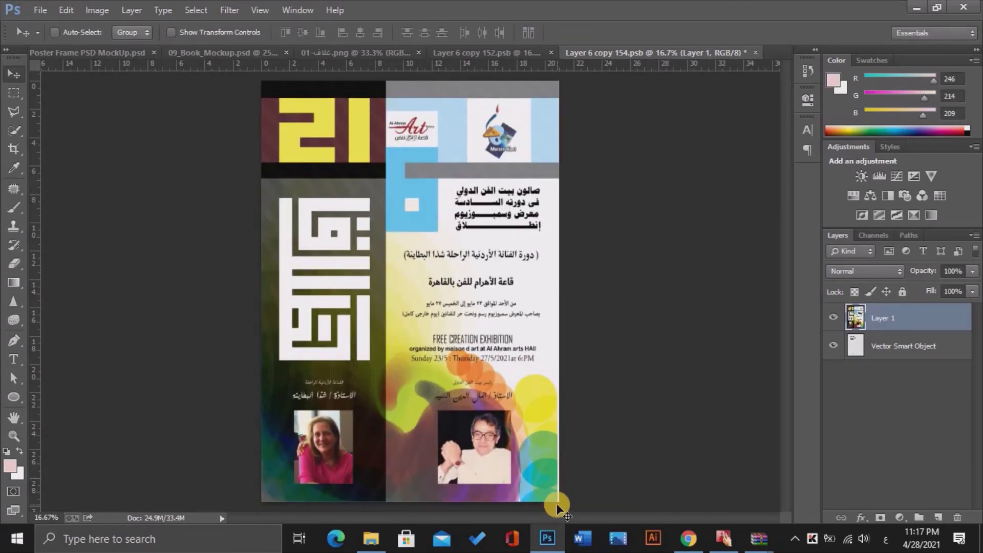
Stretch the back-cover poster's right side to the page edge and save the back cover.
key("ctrl+t")
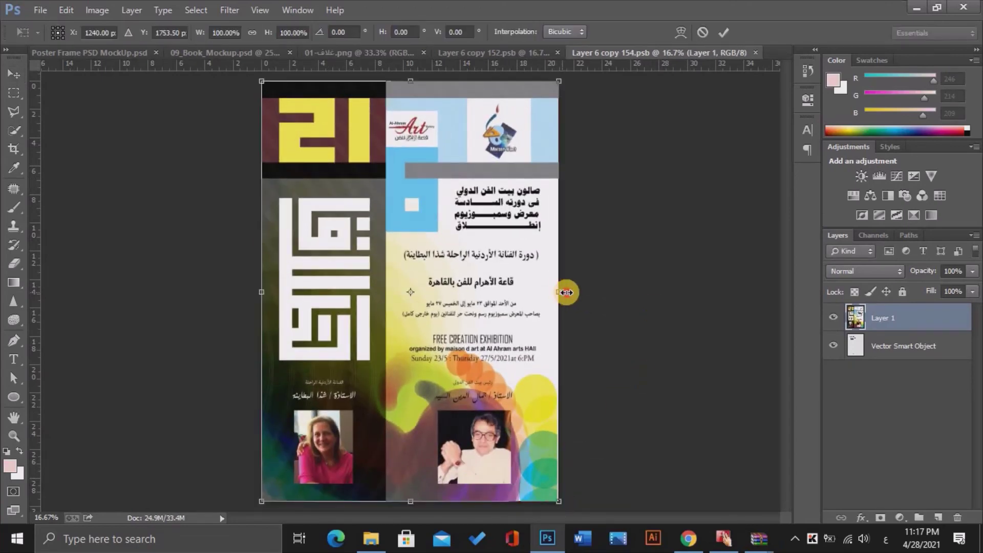
left_click_drag(566, 289, 567, 291)
key("Return")
key("ctrl+s")
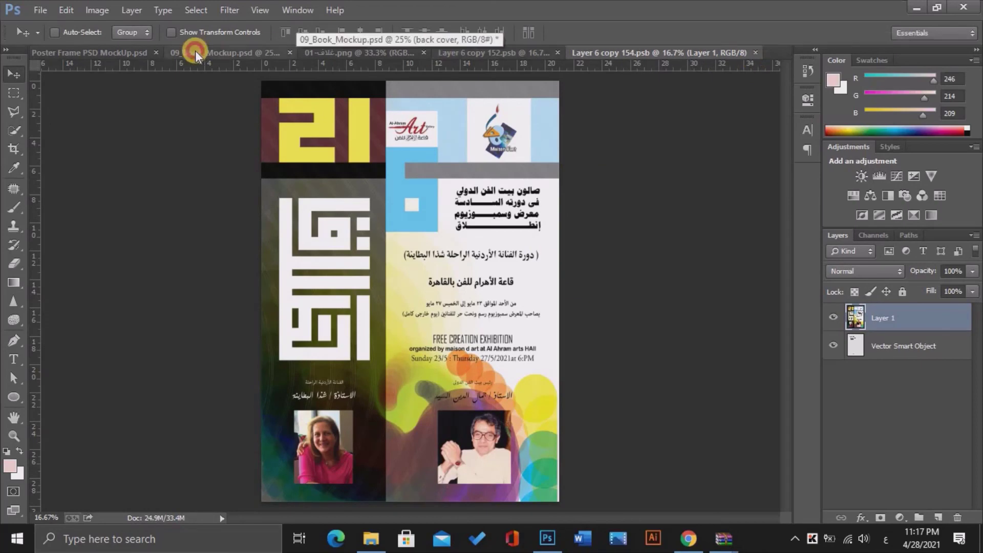
Close the front and back cover documents, returning to the book mockup.
left_click(192, 51)
left_click(533, 53)
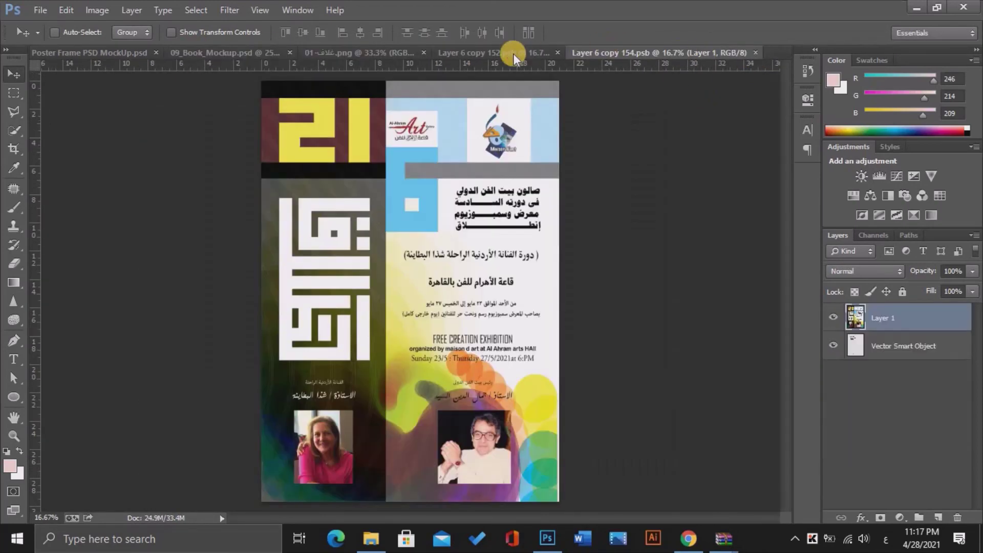
left_click(626, 53)
left_click(755, 52)
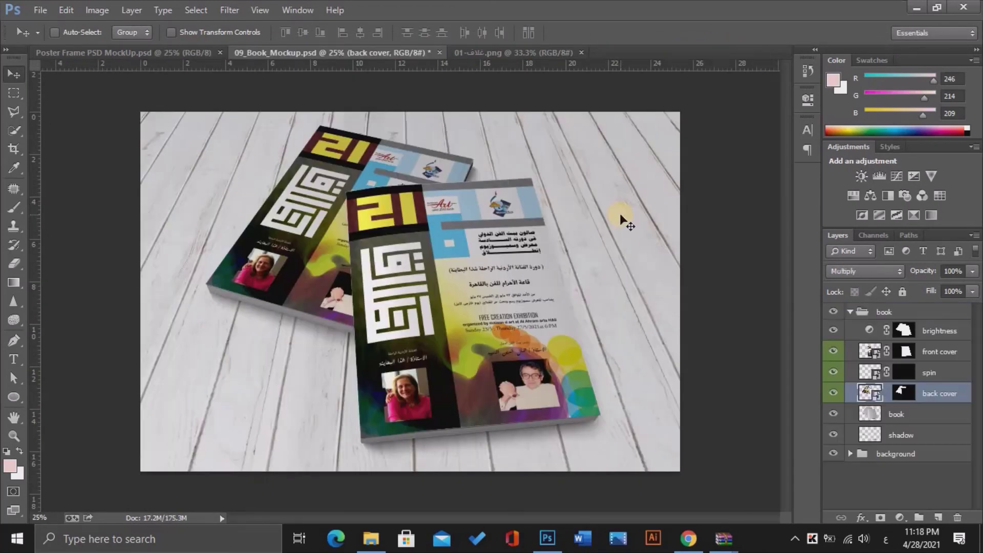
Save the book mockup as a PSD in the poster's Desktop project folder.
left_click(40, 10)
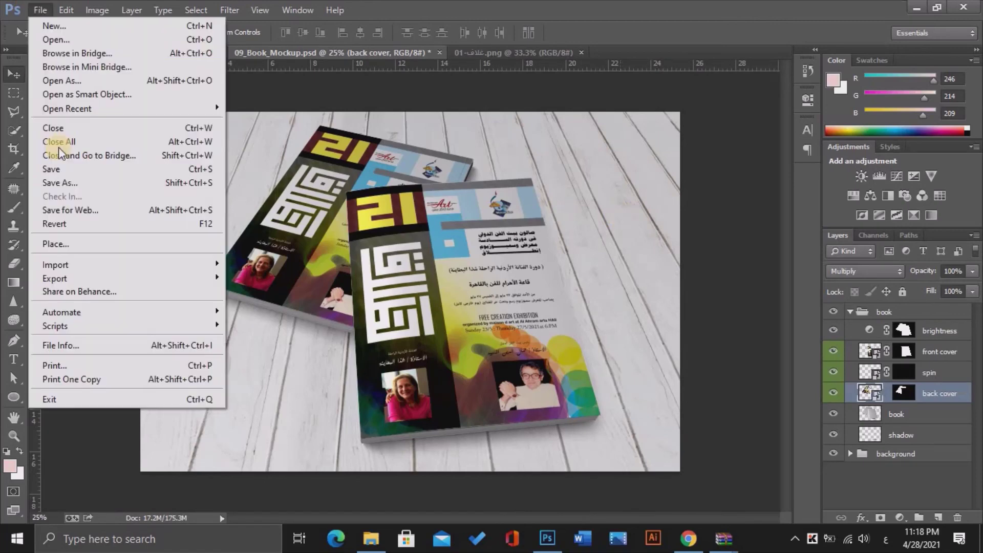
left_click(52, 184)
left_click(59, 112)
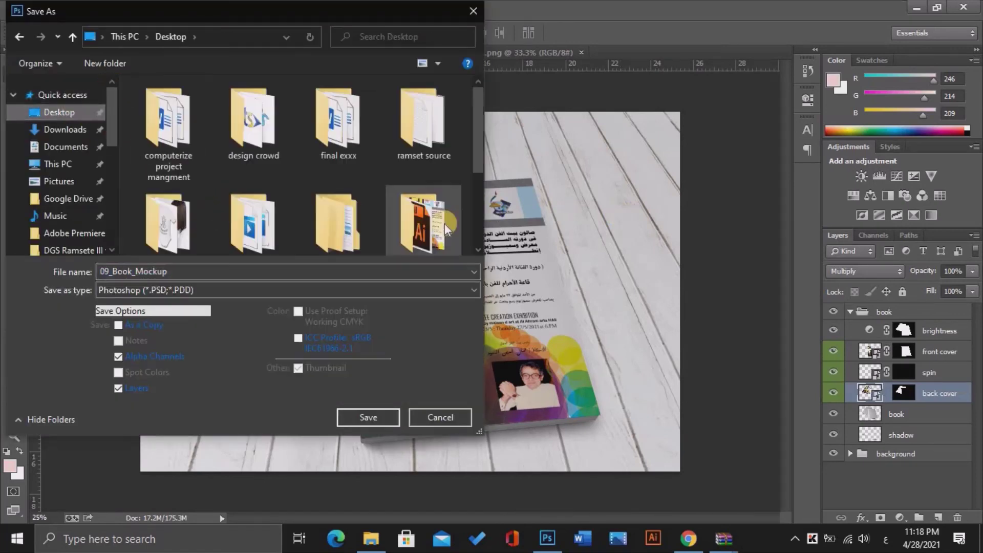
double_click(424, 221)
left_click(368, 418)
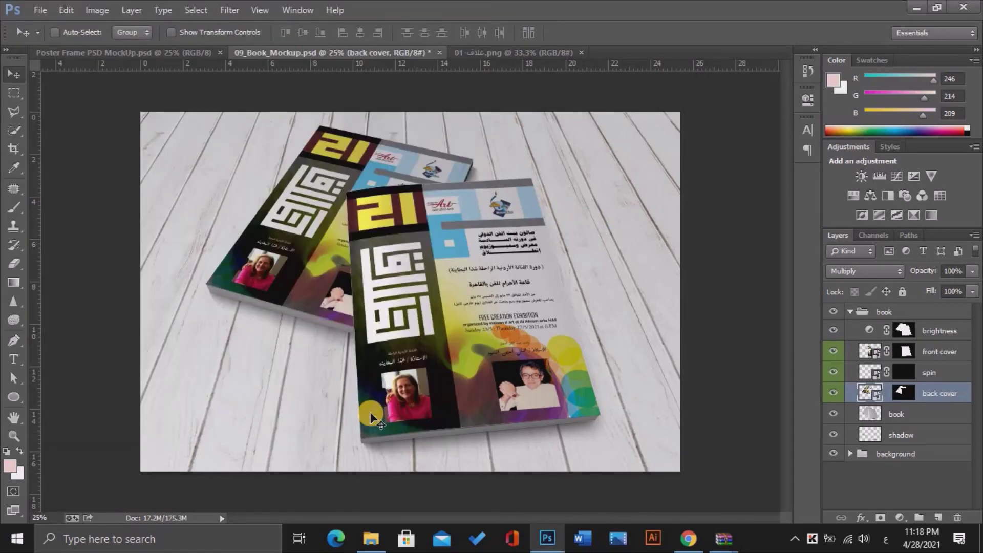
left_click(175, 53)
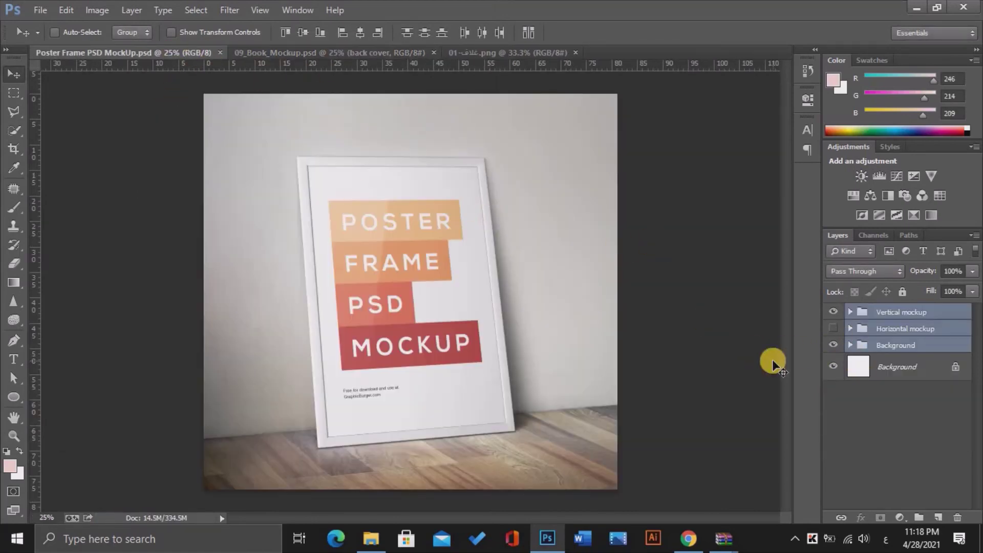
Expand the Vertical mockup group and open the framed poster artwork smart object.
left_click(834, 312)
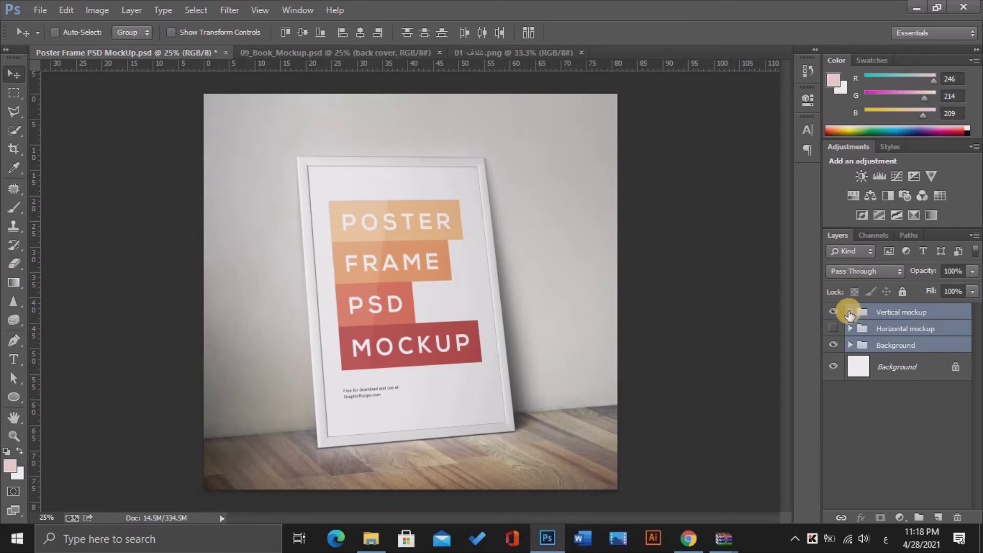
left_click(850, 312)
double_click(868, 328)
left_click(566, 237)
left_click(566, 220)
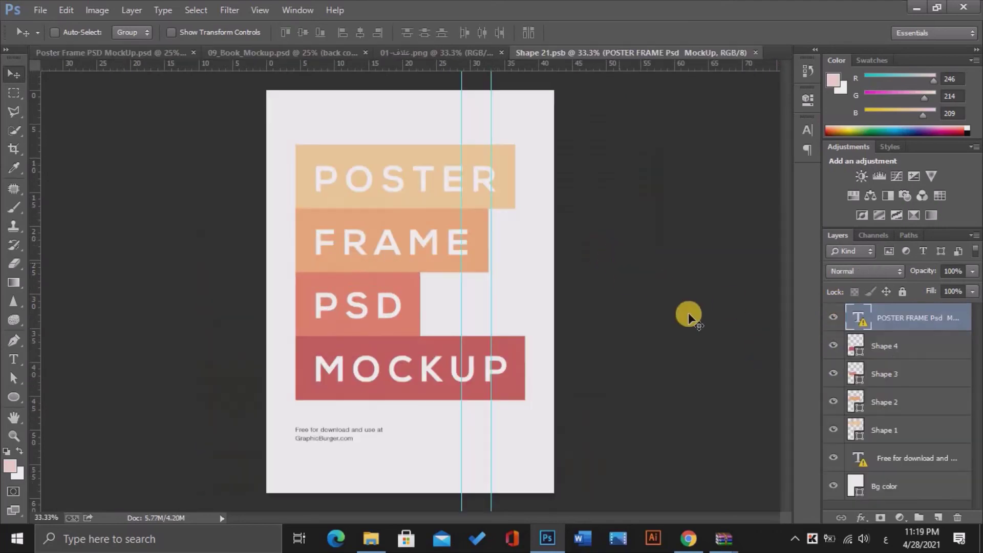
Paste the exhibition poster, scale it to fill the frame artwork, and save it.
key("ctrl+v")
left_click_drag(394, 279, 381, 261)
key("ctrl+t")
left_click_drag(520, 456, 548, 493)
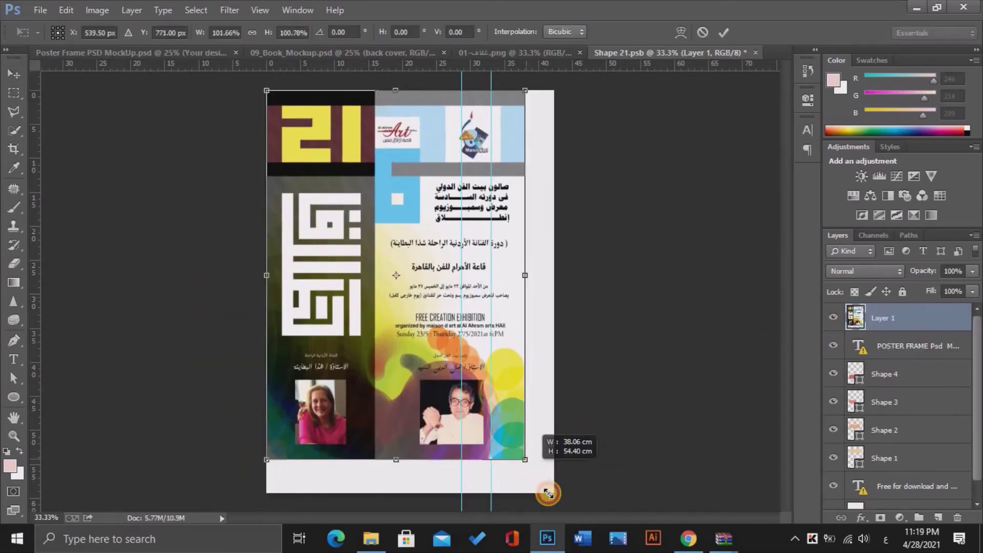
left_click_drag(365, 334, 379, 349)
key("Return")
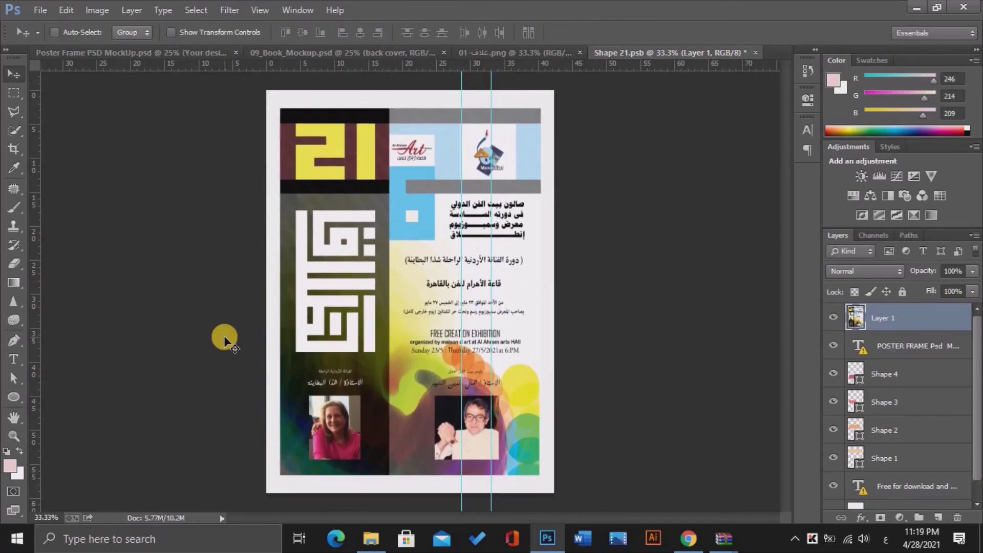
key("ctrl+s")
left_click(140, 53)
Save the Poster Frame mockup as a new PSD on the Desktop.
left_click(42, 11)
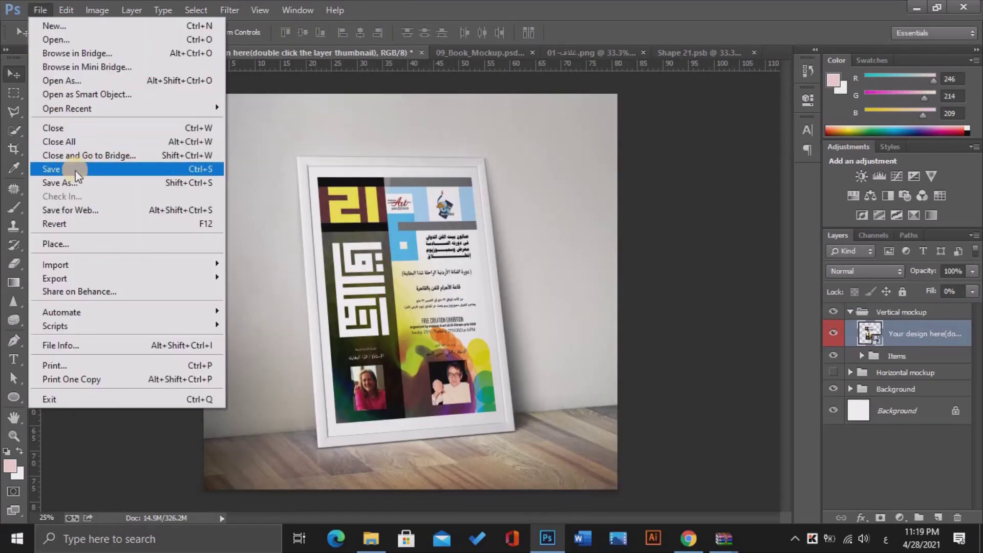
left_click(215, 177)
left_click(51, 113)
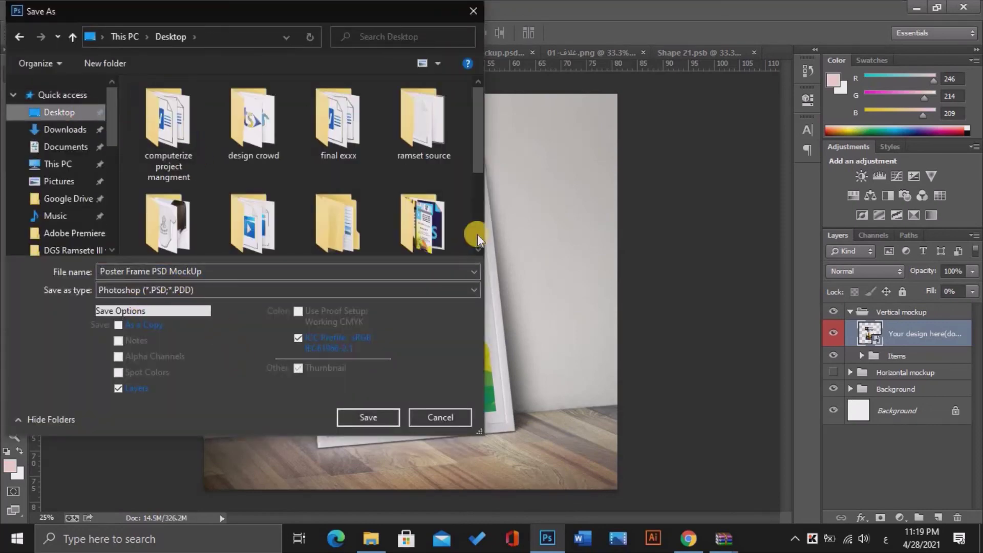
scroll(472, 235, "down", 5)
left_click(365, 417)
Export the framed-poster mockup as a 2300×2200 PNG-24 into the Arabic-named project folder.
left_click(39, 10)
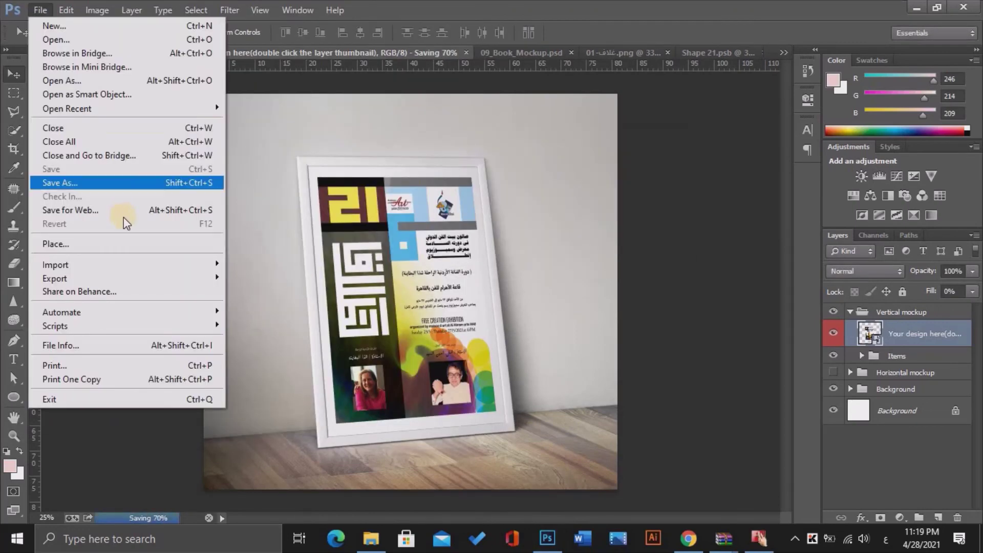
left_click(125, 212)
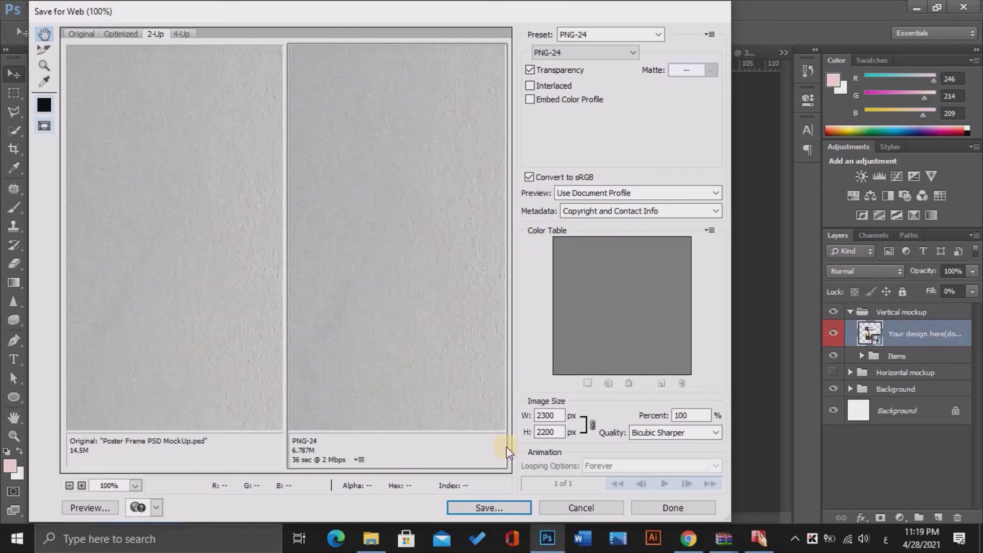
left_click(507, 507)
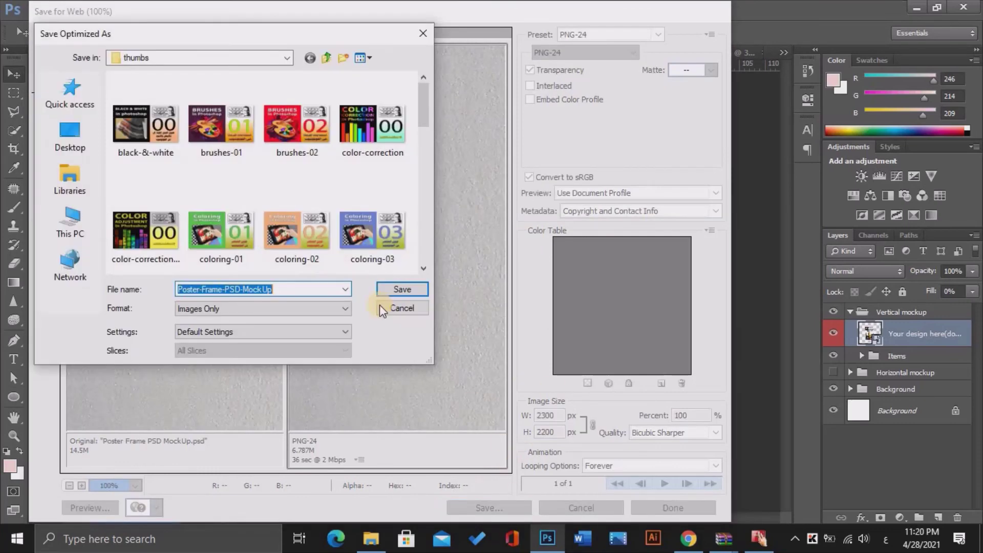
left_click(71, 136)
left_click_drag(416, 111, 417, 205)
double_click(159, 210)
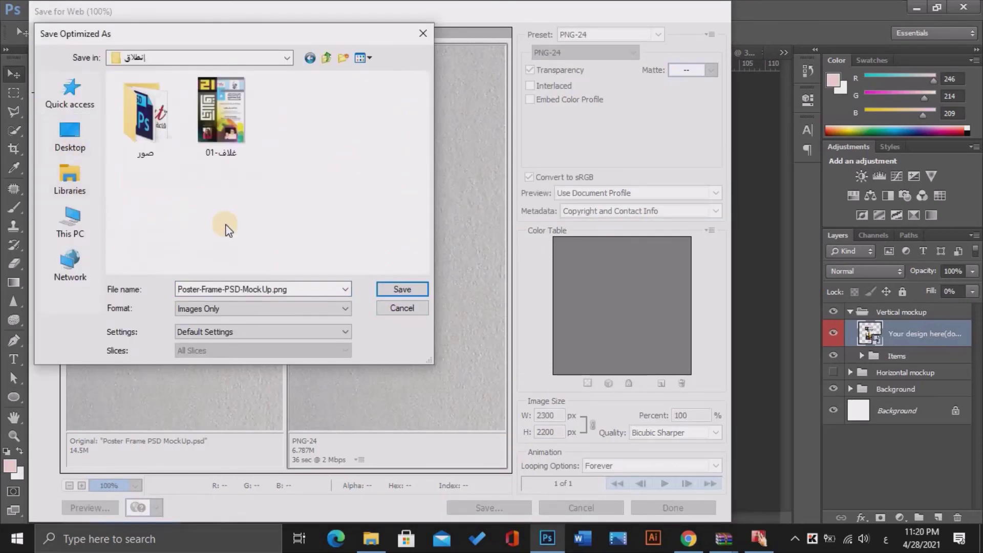
left_click(254, 290)
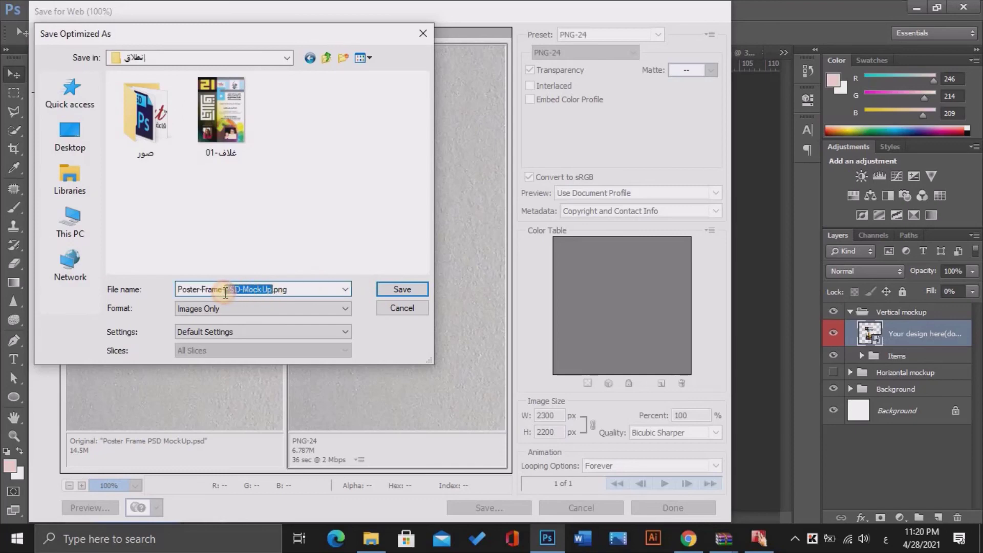
left_click(387, 290)
left_click(511, 283)
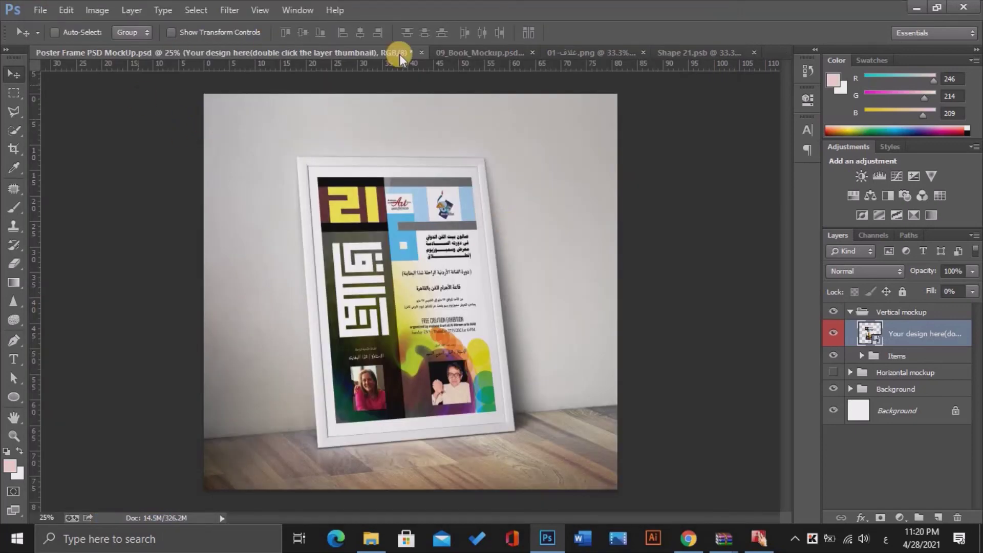
Close the Poster Frame mockup and the Shape 21.psb documents.
left_click(421, 52)
left_click(507, 213)
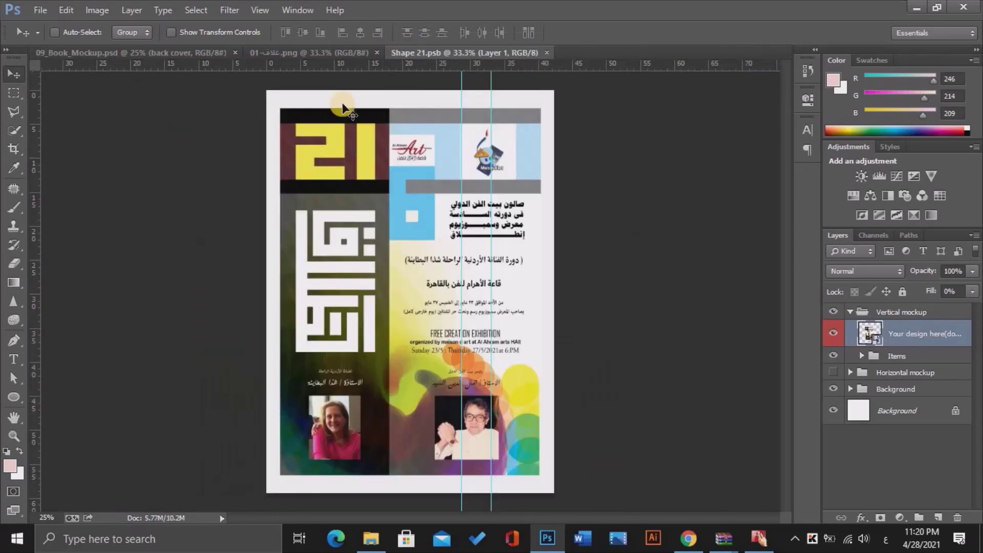
left_click(547, 52)
Export the book mockup as a 3000×2000 PNG-24 named Book, then close it without saving.
left_click(40, 10)
left_click(92, 210)
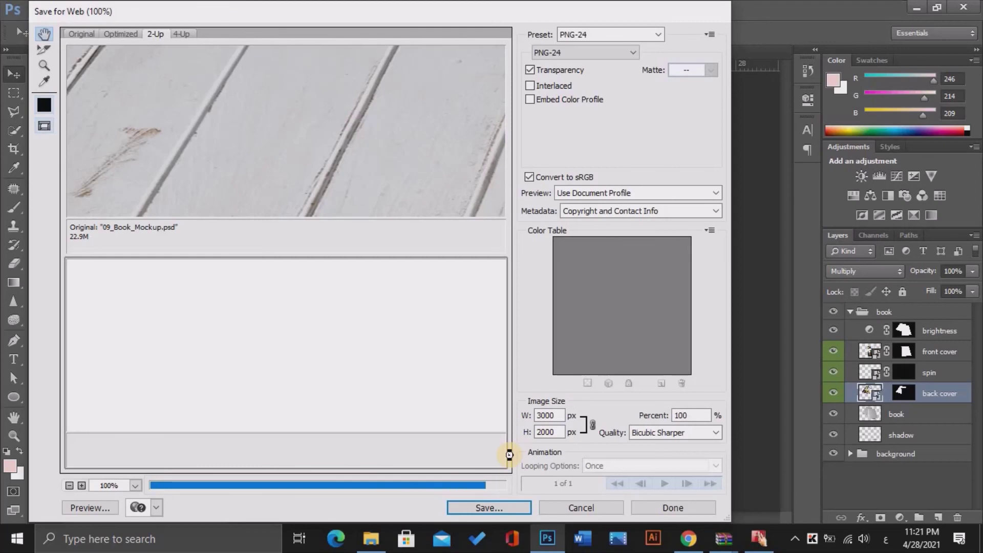
left_click(489, 508)
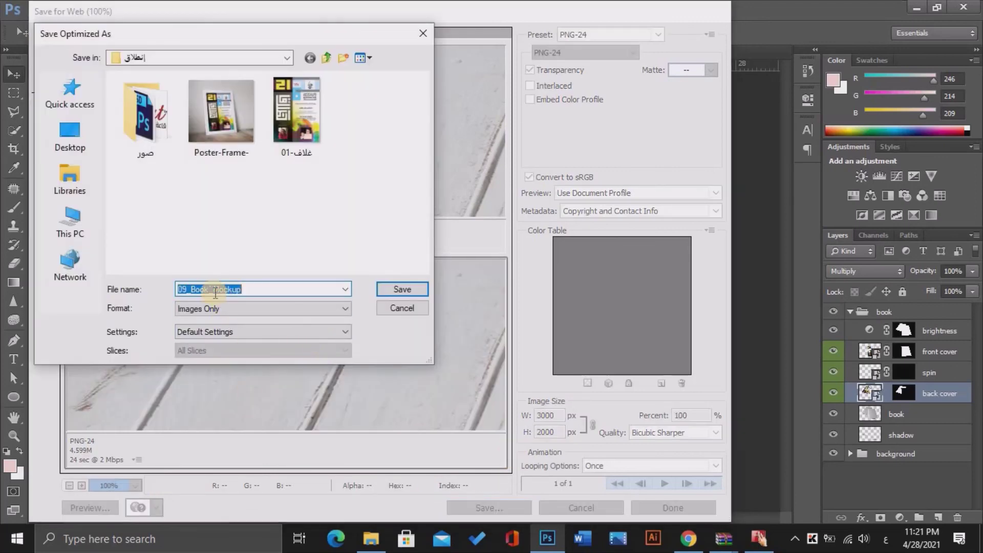
key("Delete")
key("Delete")
left_click_drag(229, 290, 196, 290)
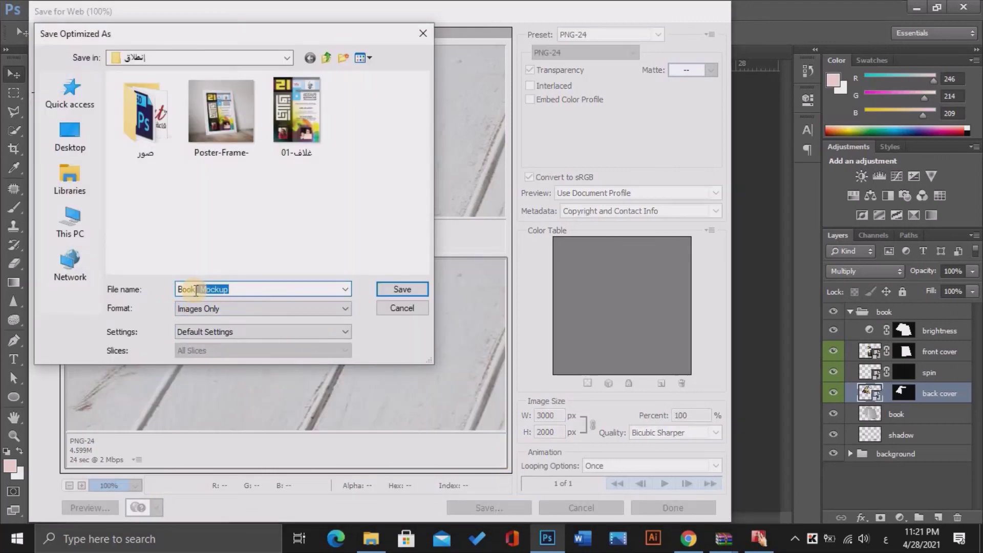
left_click(391, 288)
left_click(515, 224)
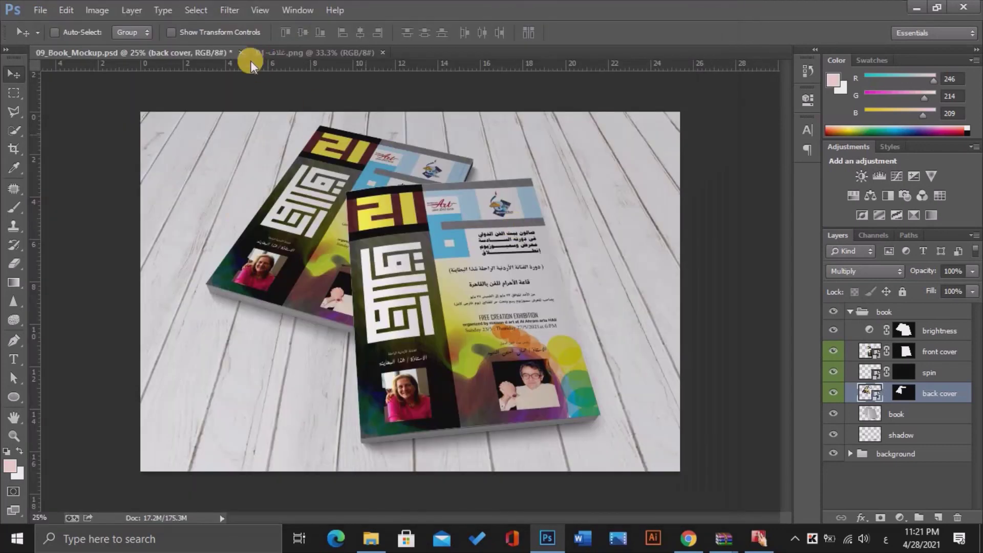
left_click(240, 52)
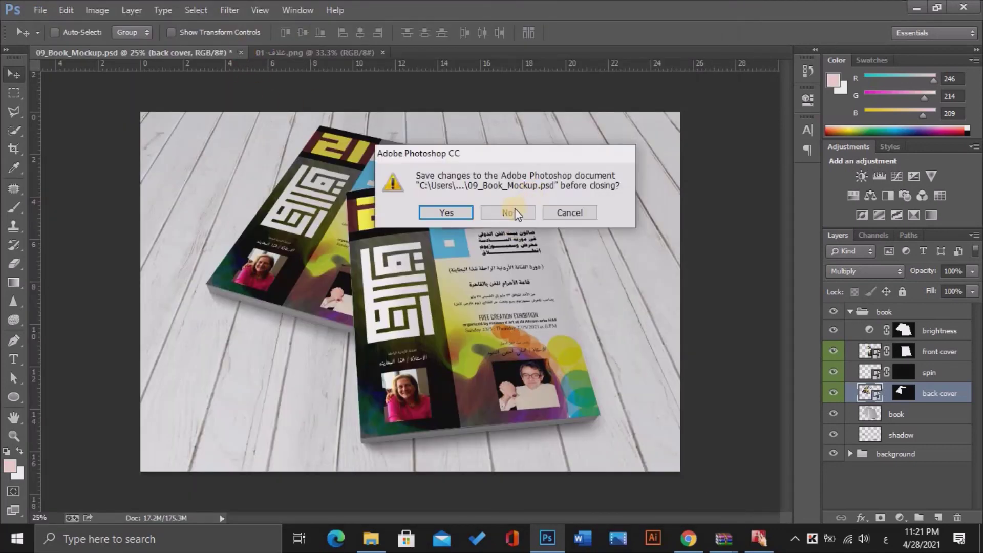
left_click(496, 214)
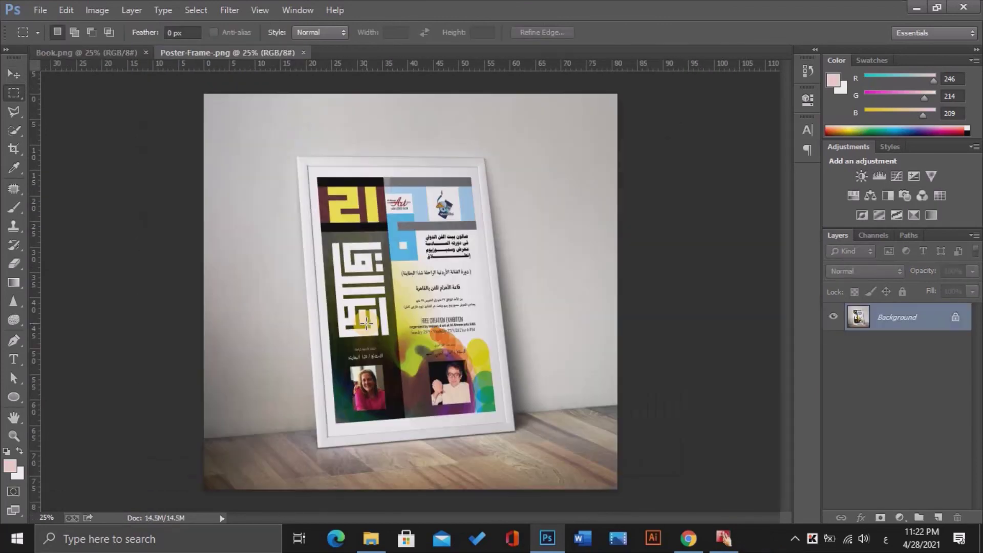
View the book and framed-poster images full-screen on black, with panels and rulers hidden.
key("Tab")
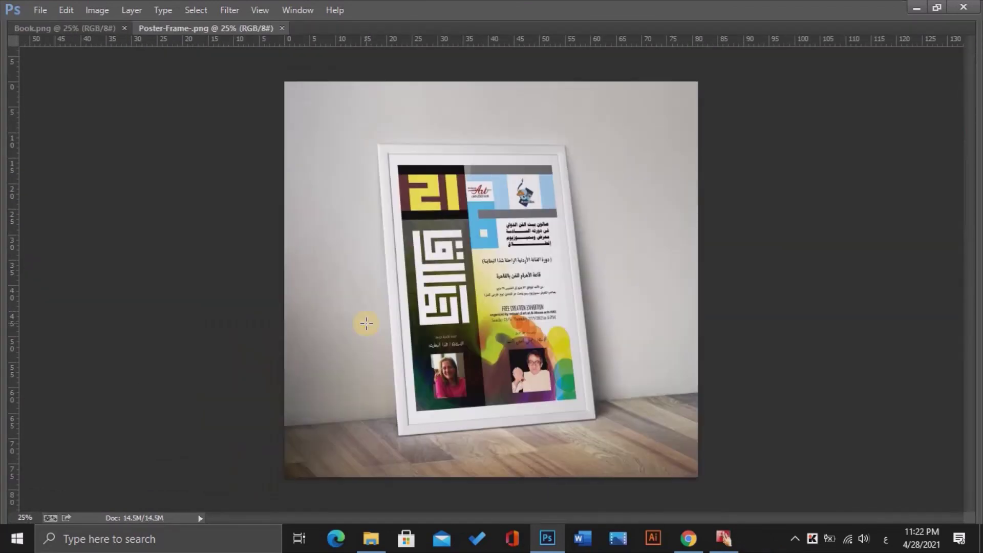
key("f")
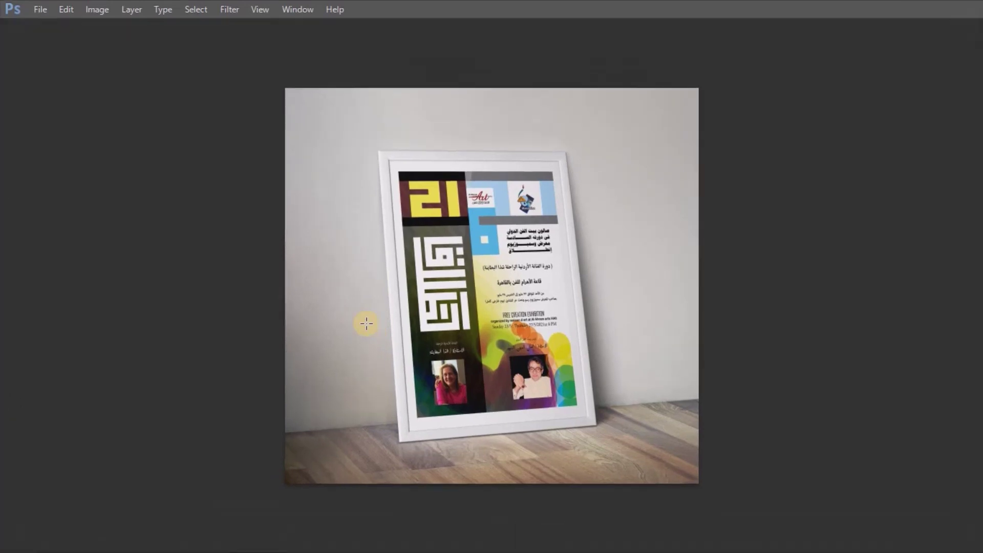
key("f")
key("ctrl+Tab")
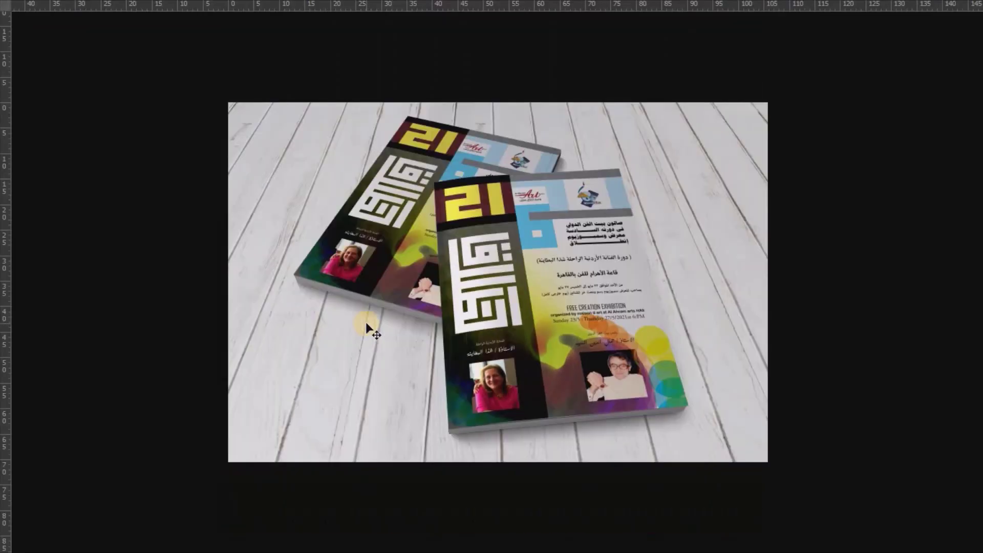
key("ctrl+r")
key("ctrl+plus")
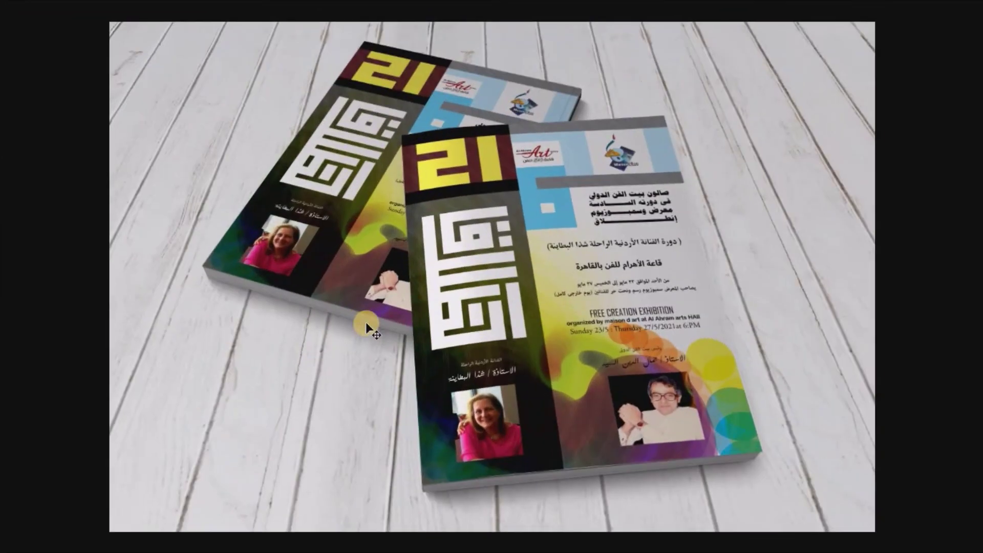
key("ctrl+Tab")
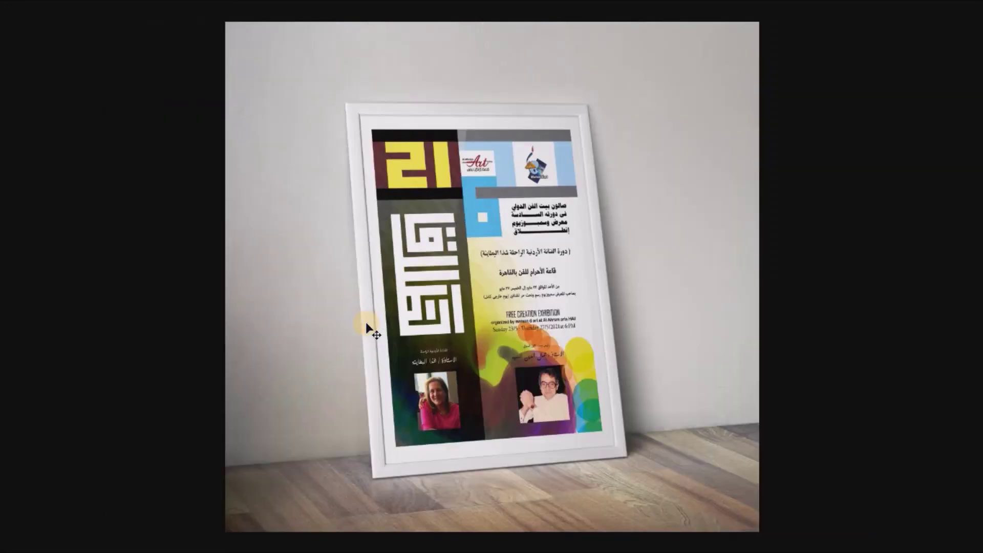
key("ctrl+Tab")
Open the original 01-غلاف cover poster and cycle through all three finished images.
key("ctrl+o")
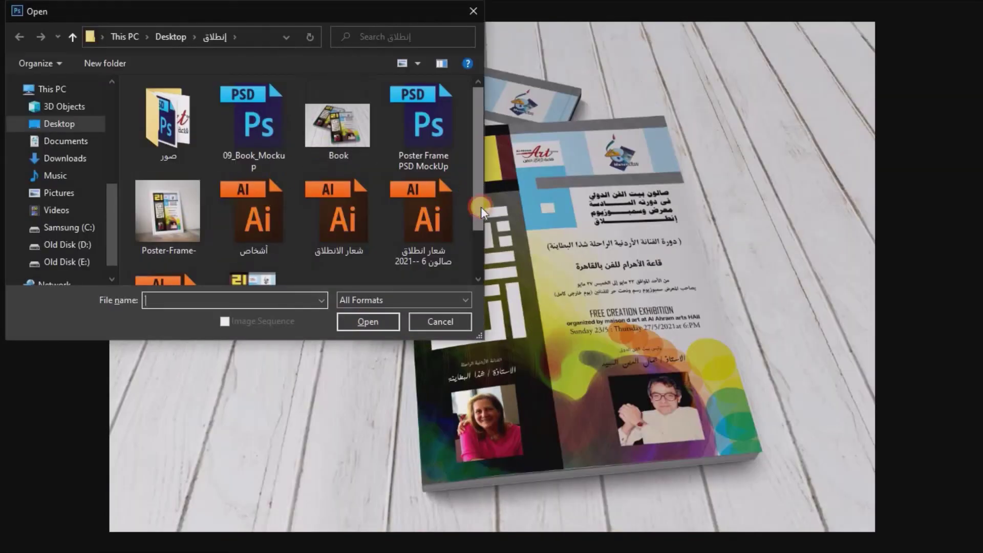
left_click(254, 240)
left_click(378, 323)
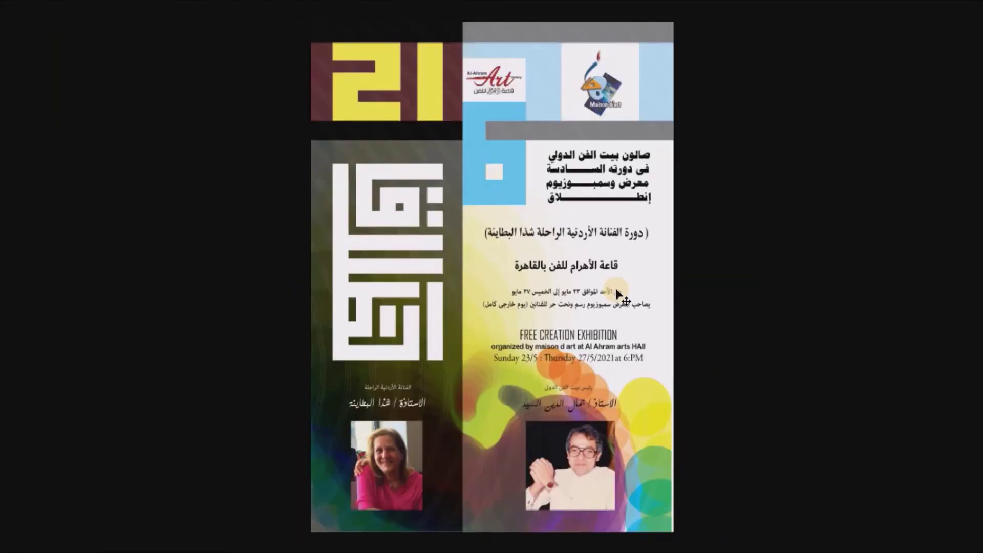
key("ctrl+Tab")
key("ctrl+Tab")
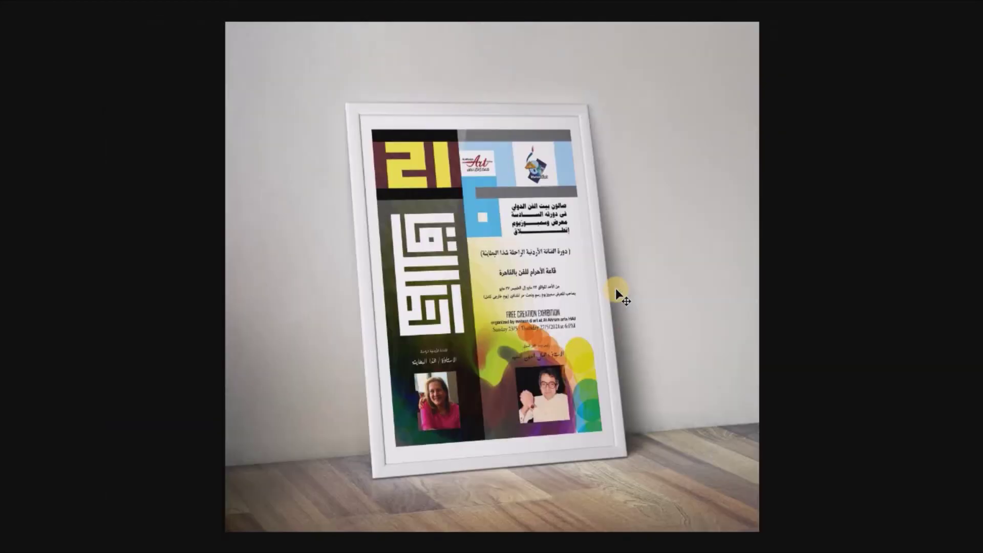
key("ctrl+Tab")
key("ctrl+Tab")
key("ctrl+Tab")
key("ctrl+Tab")
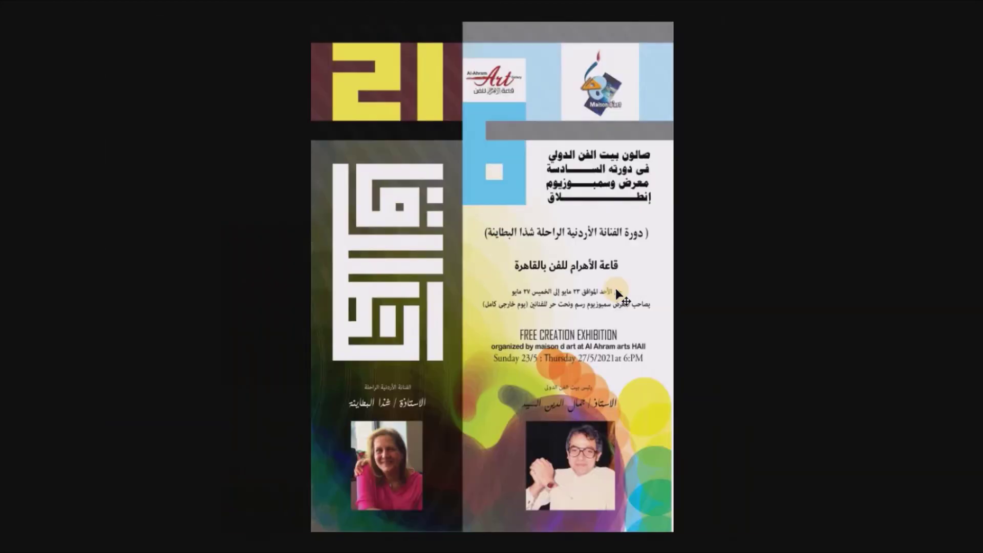